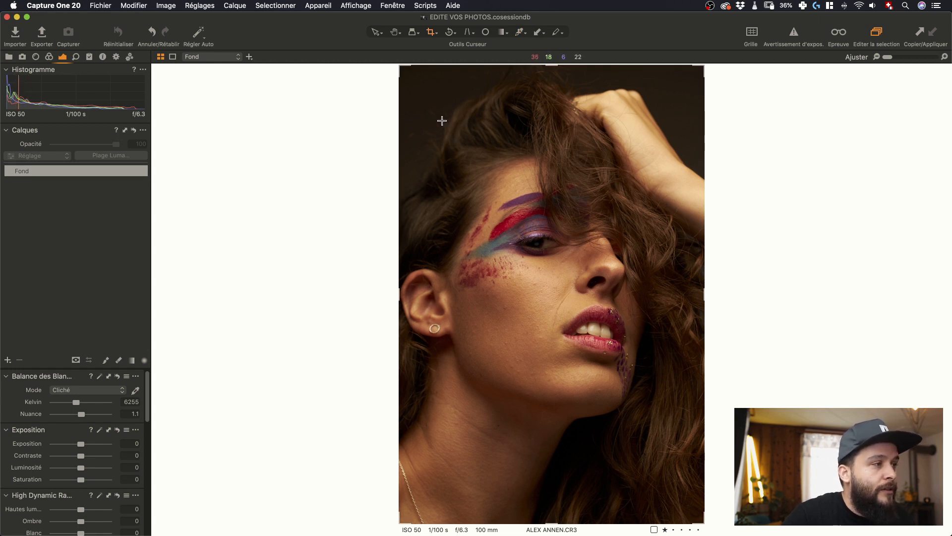
# Crop the portrait to about 3744 × 4992 px around the face and rotate the photo strongly clockwise
pyautogui.moveTo(402, 68); pyautogui.dragTo(466, 196)
pyautogui.moveTo(549, 247); pyautogui.dragTo(520, 203)
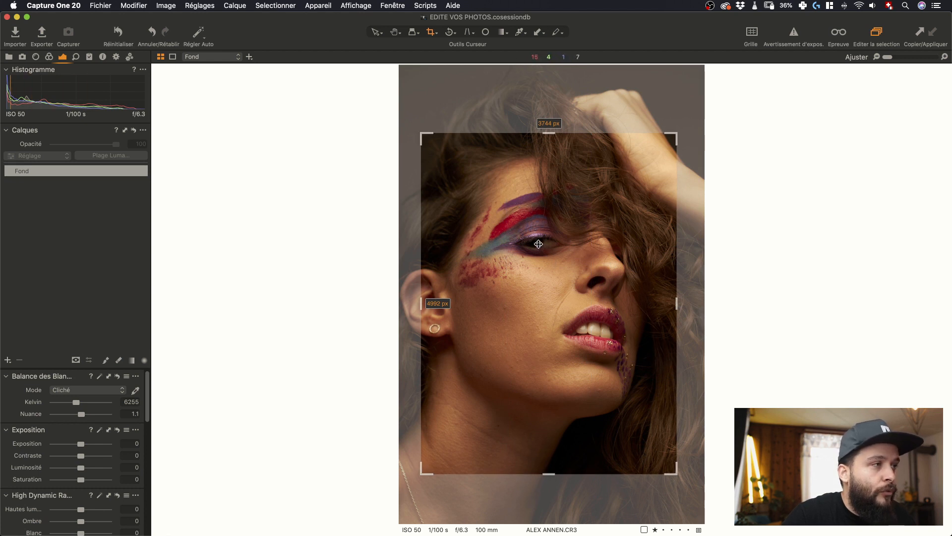
pyautogui.press('r')
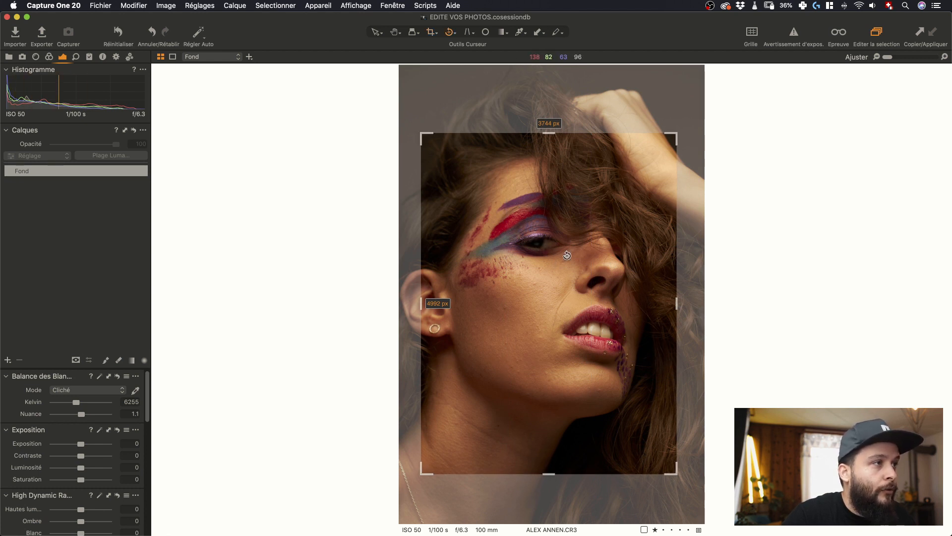
pyautogui.moveTo(535, 241)
pyautogui.mouseDown()
pyautogui.moveTo(616, 381)
pyautogui.moveTo(627, 380)
pyautogui.mouseUp()
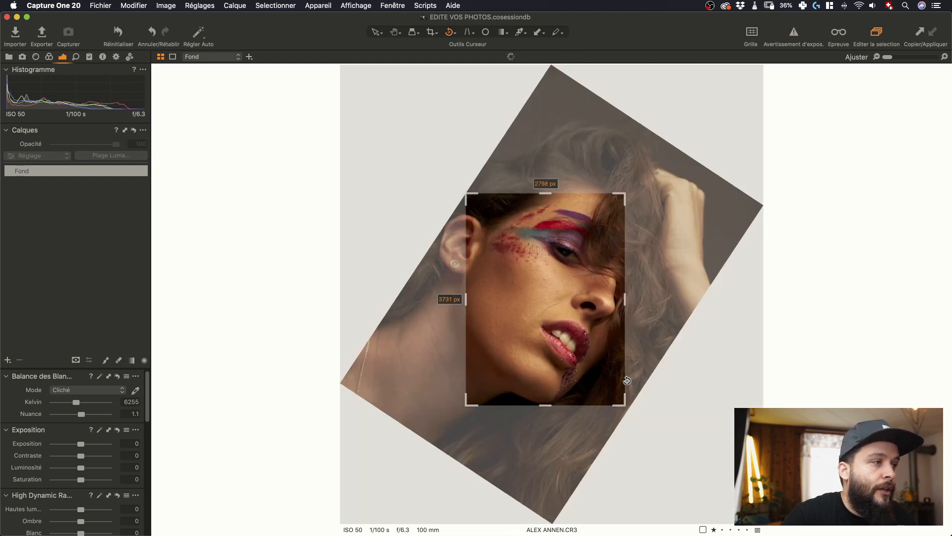
# Ease the photo's clockwise rotation slightly and move the crop frame up and towards the hair, at about 2892 × 3856 px
pyautogui.press('c')
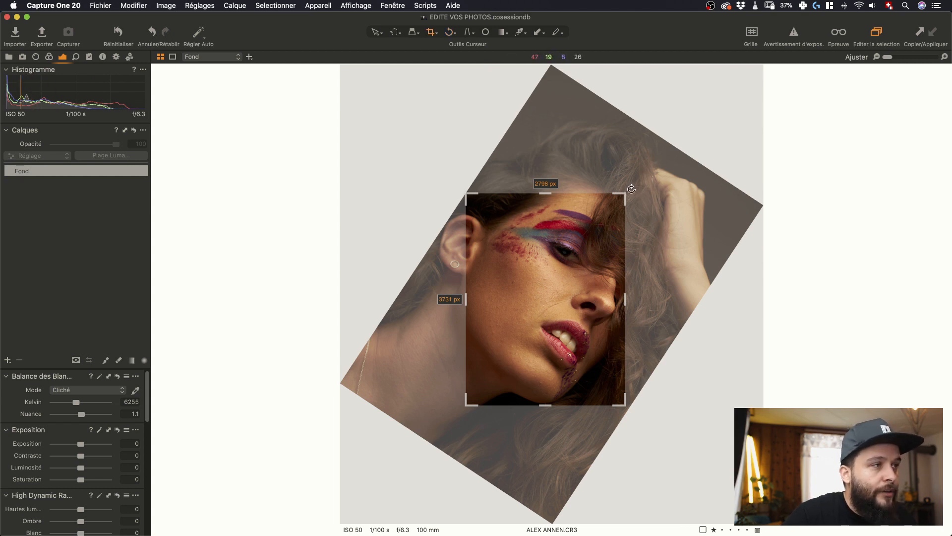
pyautogui.moveTo(629, 188); pyautogui.dragTo(622, 180)
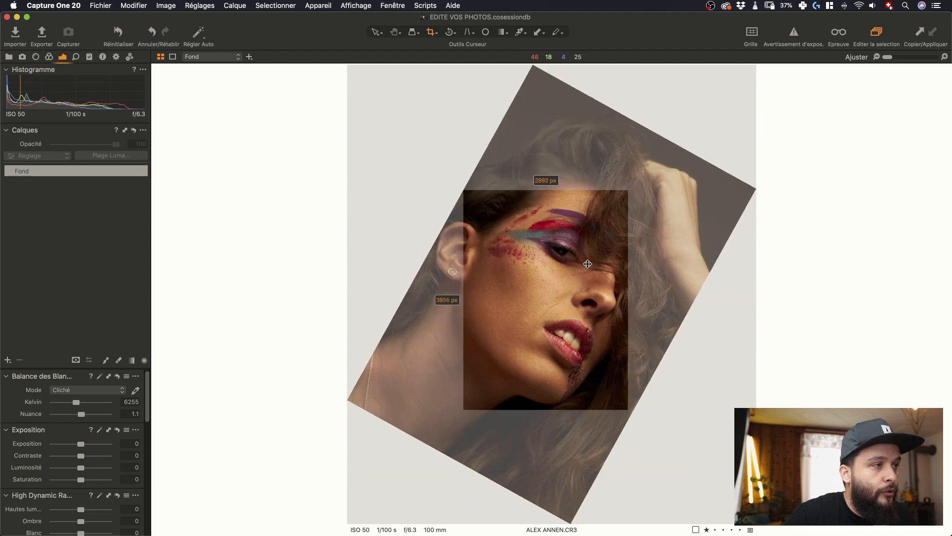
pyautogui.moveTo(580, 271); pyautogui.dragTo(588, 262)
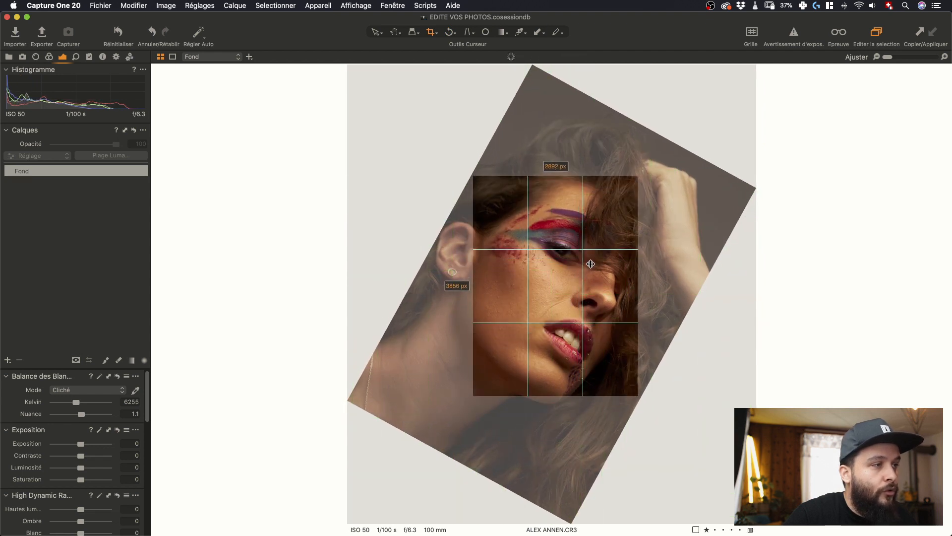
# Tighten the crop frame to about 2492 × 3323 px, reduce the rotation a little more and reposition it over the face
pyautogui.moveTo(473, 395); pyautogui.dragTo(489, 374)
pyautogui.moveTo(596, 305); pyautogui.dragTo(594, 303)
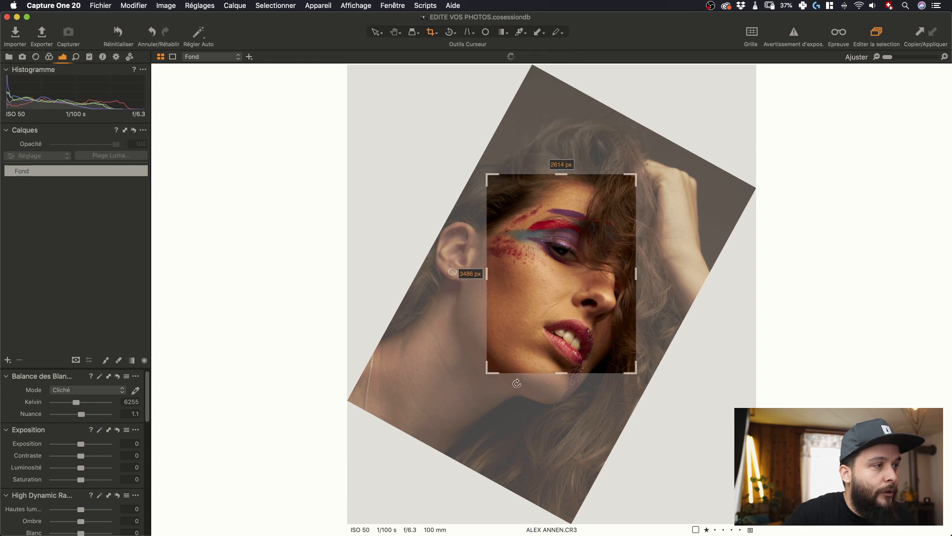
pyautogui.moveTo(494, 360); pyautogui.dragTo(497, 358)
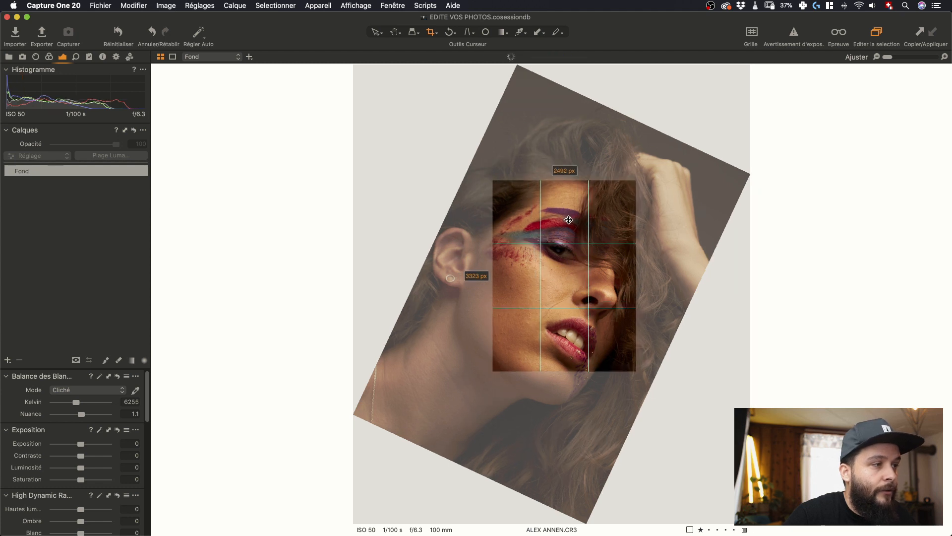
pyautogui.moveTo(568, 214); pyautogui.dragTo(569, 224)
pyautogui.press('h')
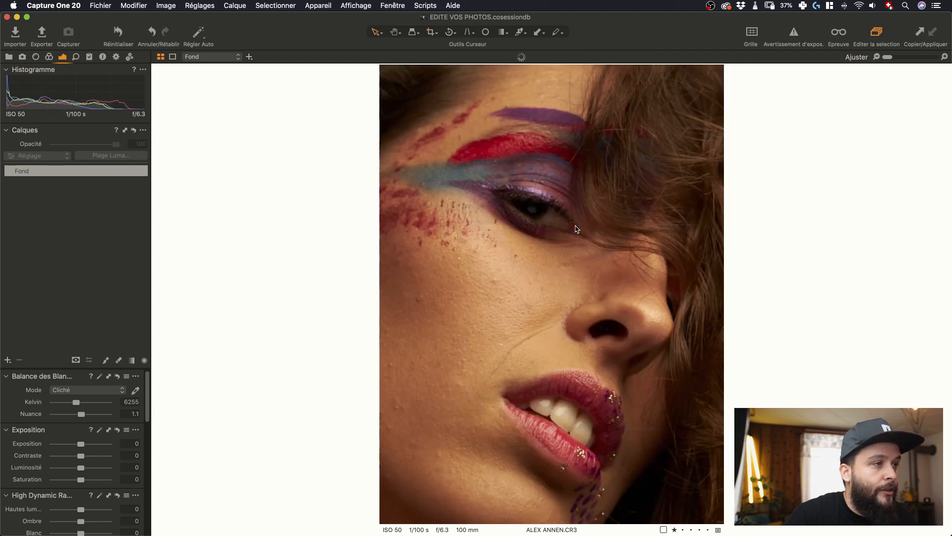
# Shrink the crop from its lower-left corner to about 2369 × 3158 px and apply it
pyautogui.press('c')
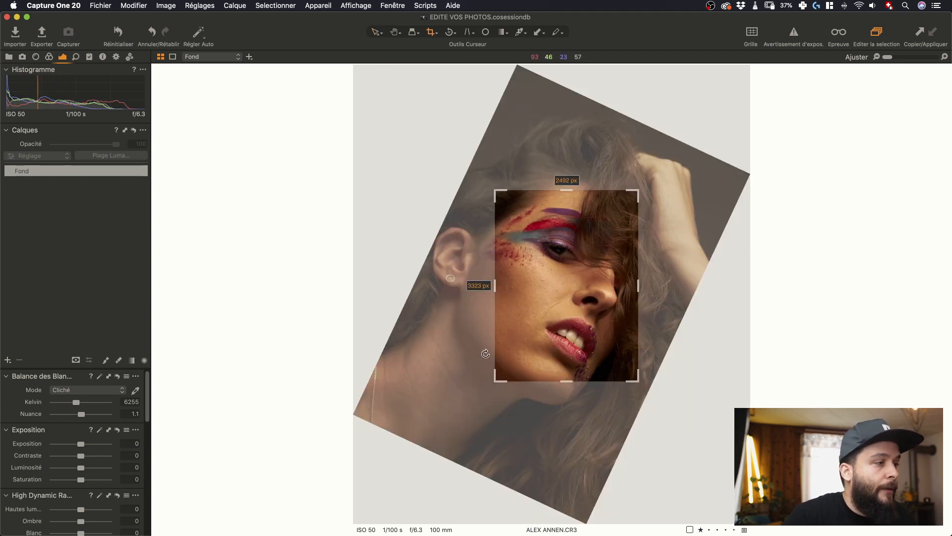
pyautogui.moveTo(495, 380); pyautogui.dragTo(507, 367)
pyautogui.press('v')
pyautogui.press('c')
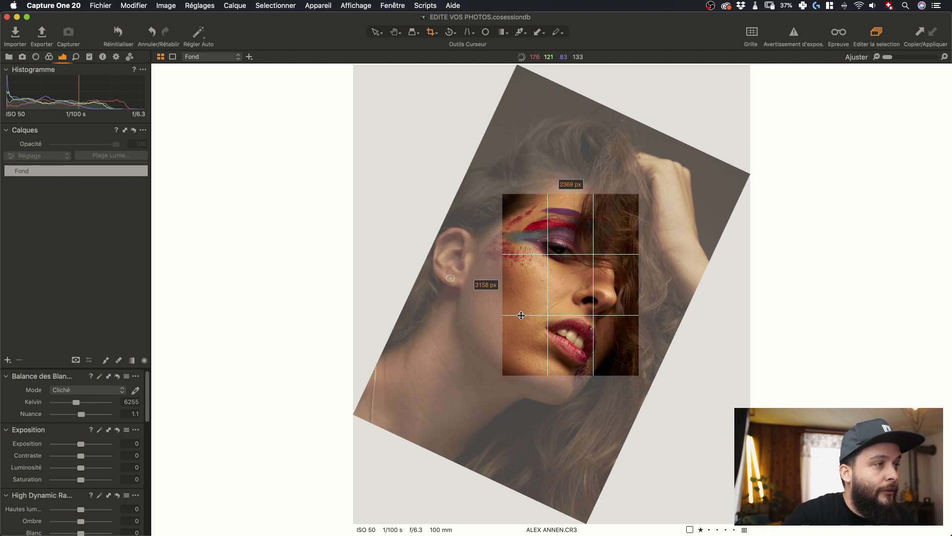
pyautogui.press('v')
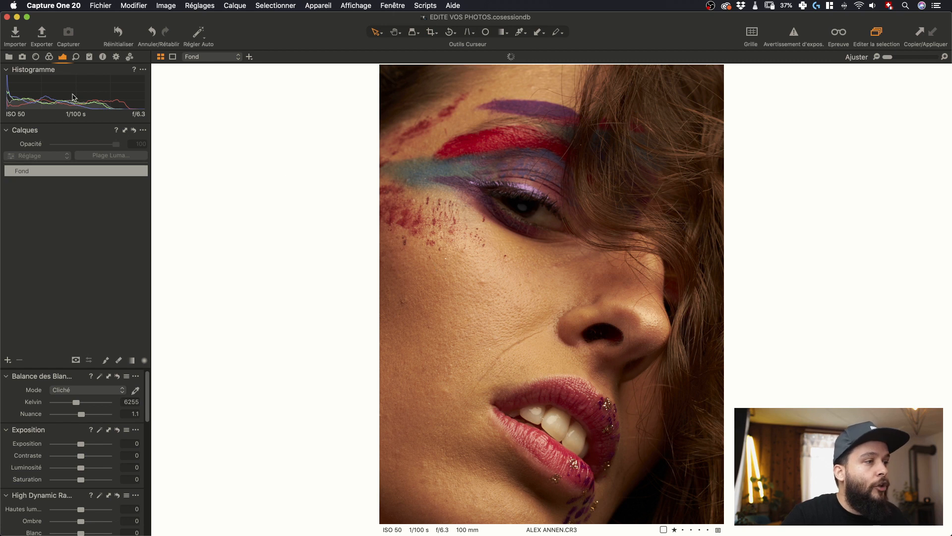
# Upgrade the processing engine to Capture One 20 and set the white balance to 5250 Kelvin with a Nuance of 0
pyautogui.click(49, 57)
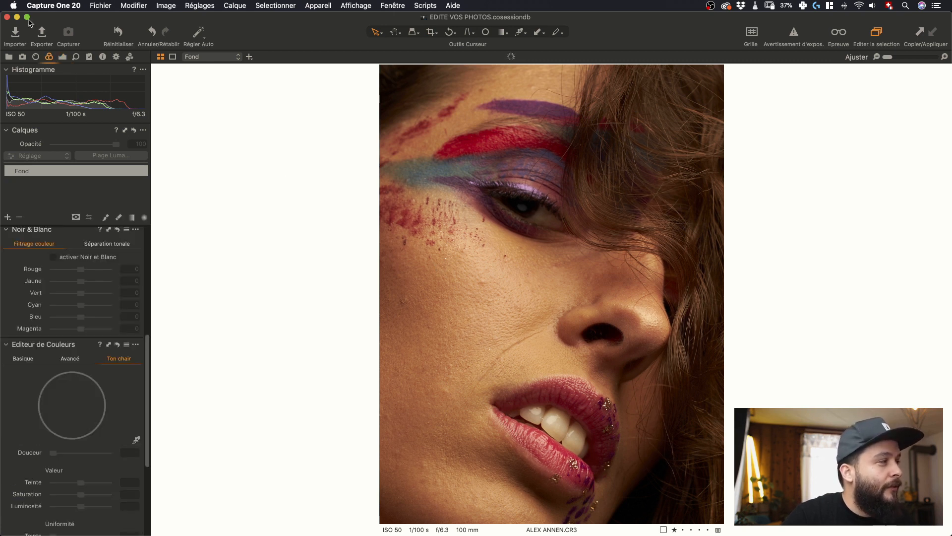
pyautogui.scroll(5, 96, 286)
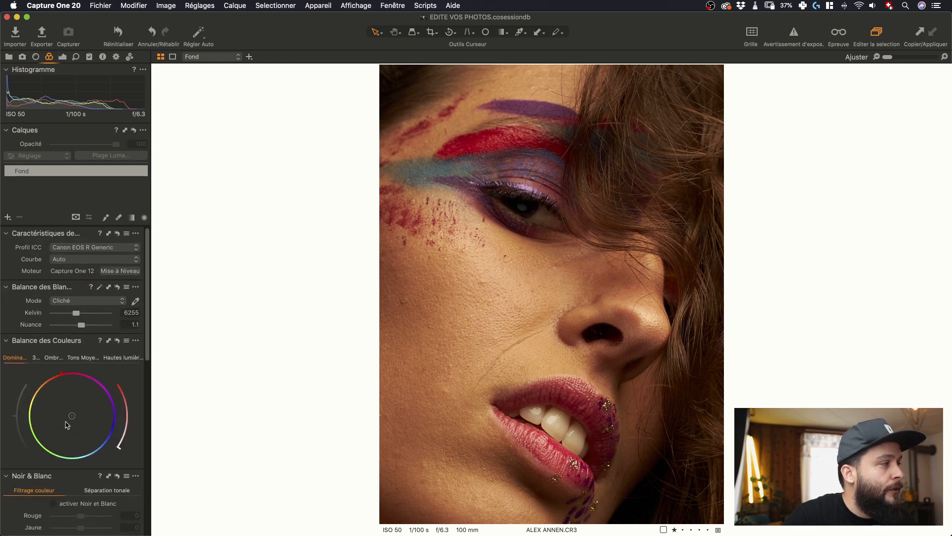
pyautogui.click(131, 312)
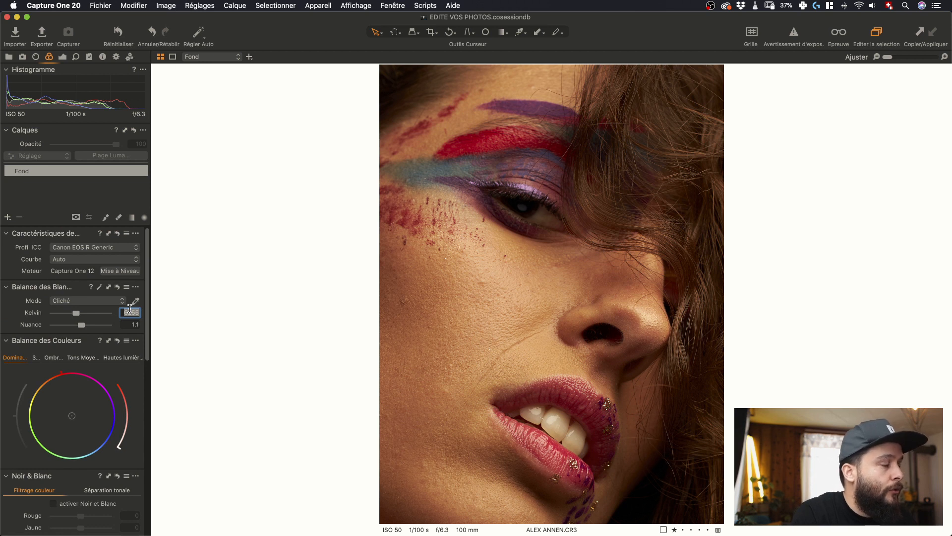
pyautogui.write('5')
pyautogui.press('Return')
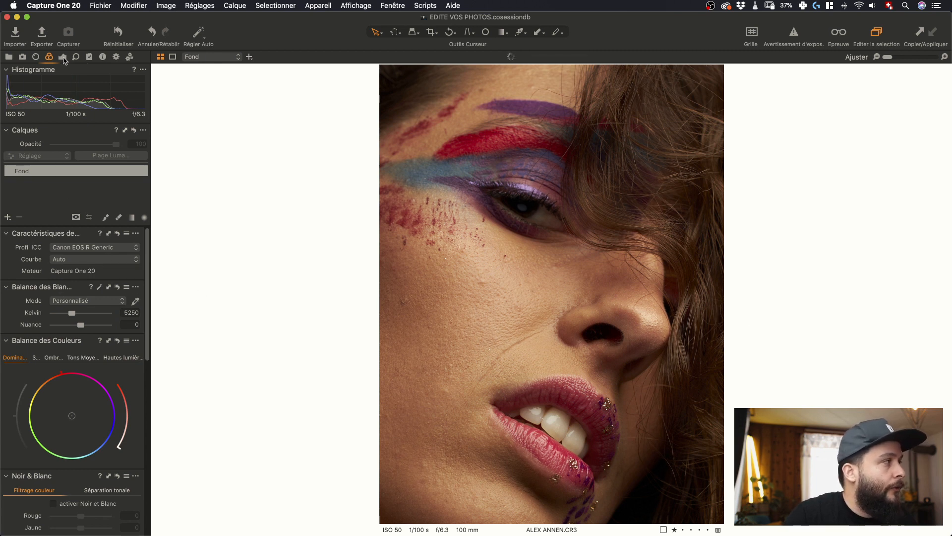
# Turn on the exposure warning and raise the Fond layer's exposure to 0.7
pyautogui.click(62, 57)
pyautogui.click(136, 443)
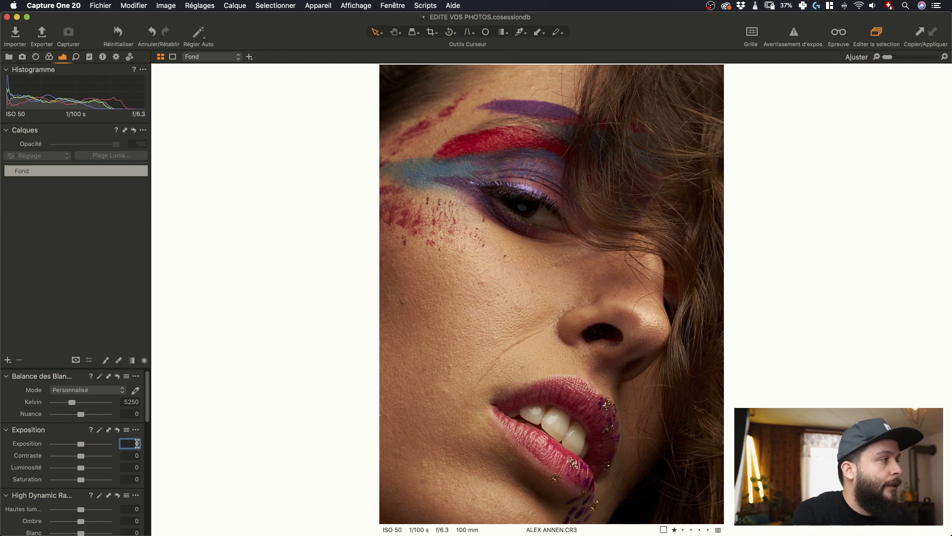
pyautogui.write('0.5')
pyautogui.press('Return')
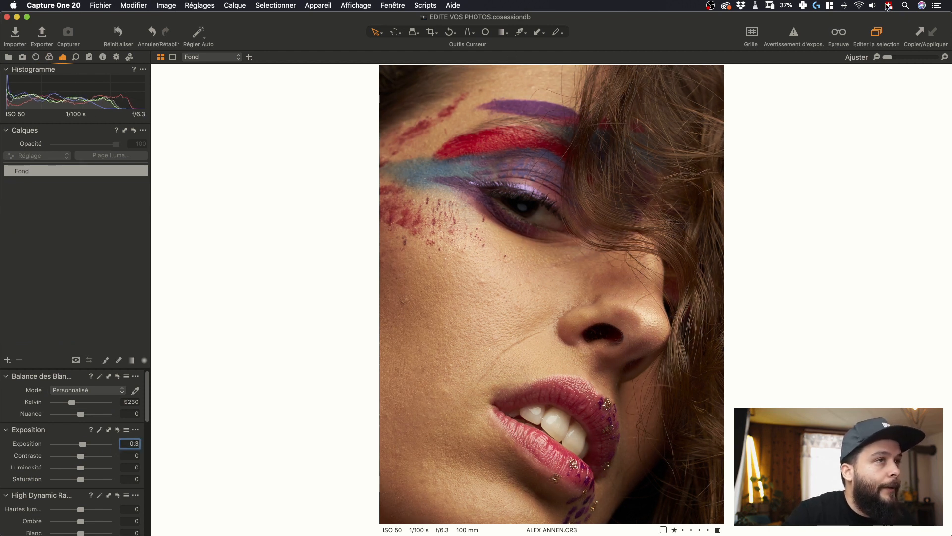
pyautogui.click(793, 33)
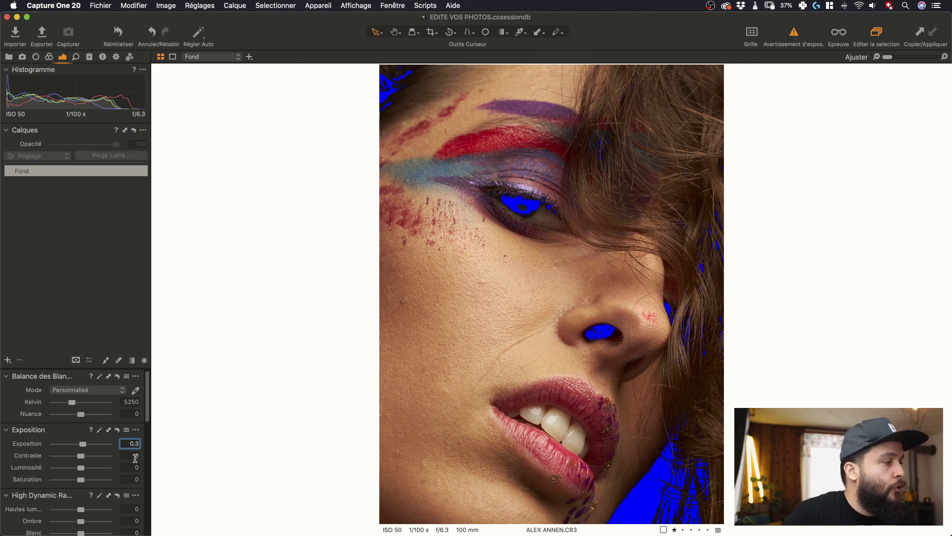
pyautogui.press('Up')
pyautogui.press('Up')
pyautogui.press('Up')
pyautogui.press('Up')
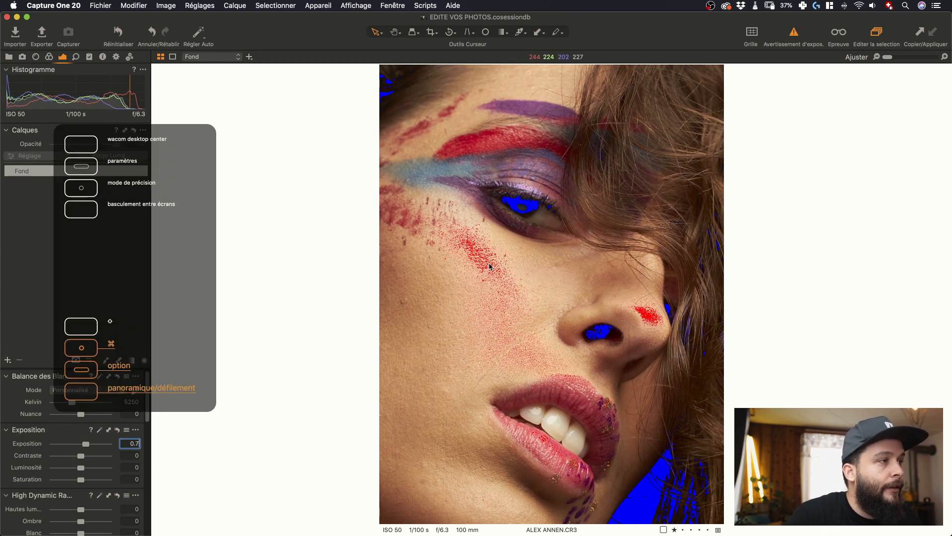
# Switch the colour readout to Lab values using Generic (D50)
pyautogui.click(347, 3)
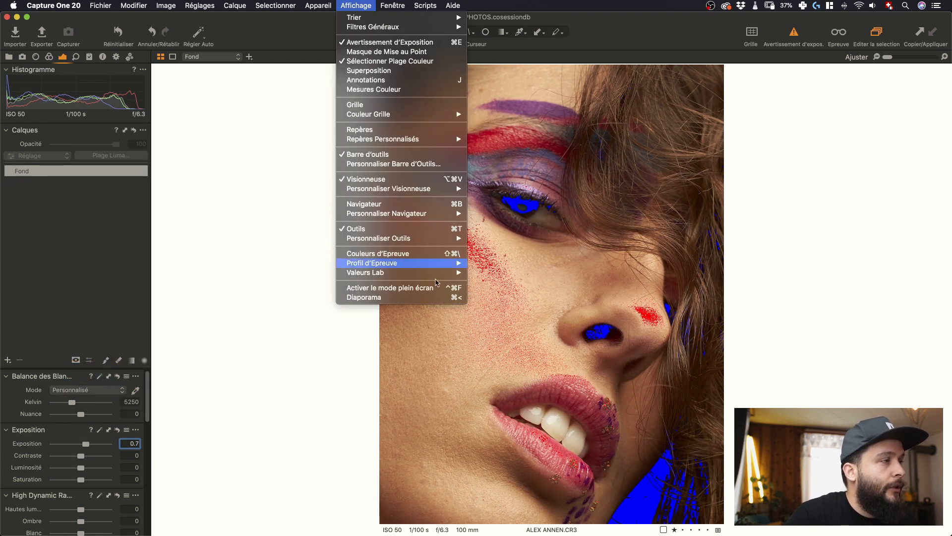
pyautogui.moveTo(446, 271)
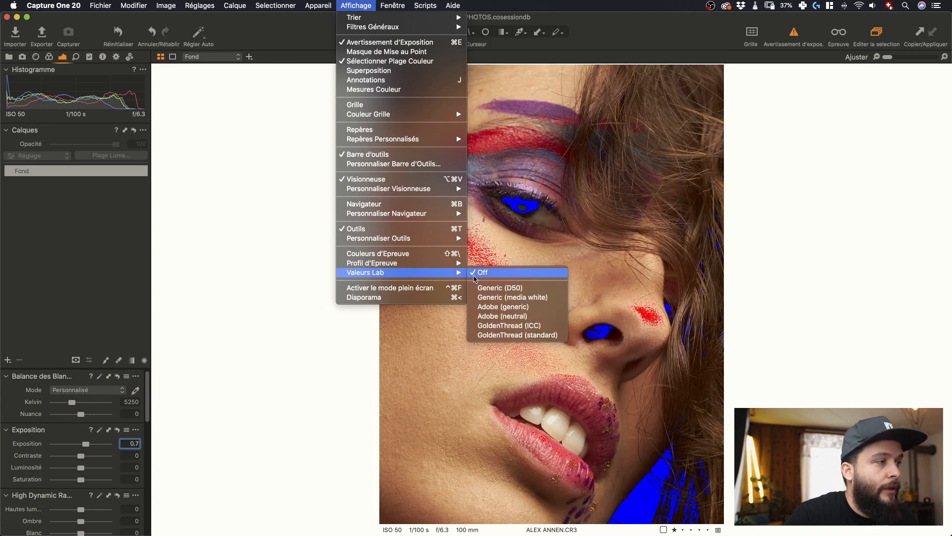
pyautogui.click(482, 288)
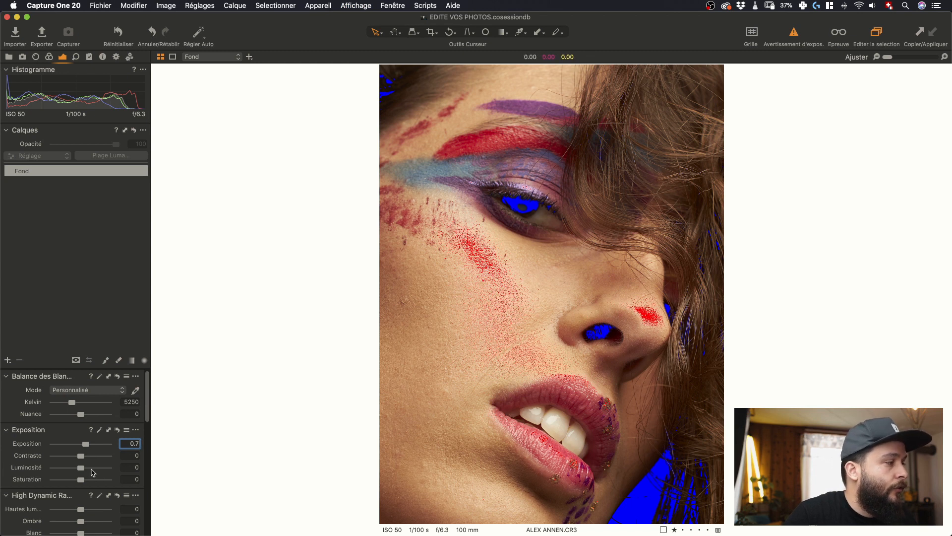
# Lower Luminosité to -12 and turn off the exposure warning
pyautogui.moveTo(80, 468); pyautogui.dragTo(75, 467)
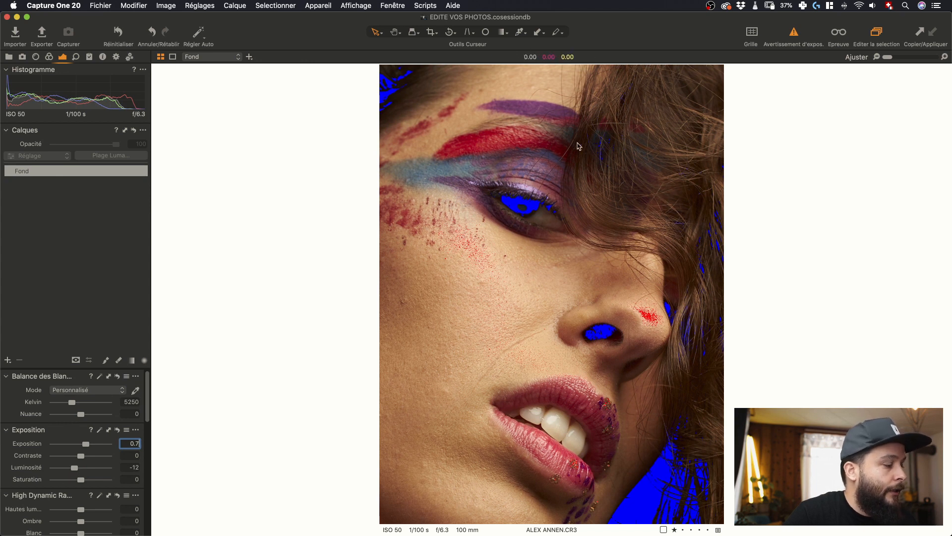
pyautogui.click(794, 33)
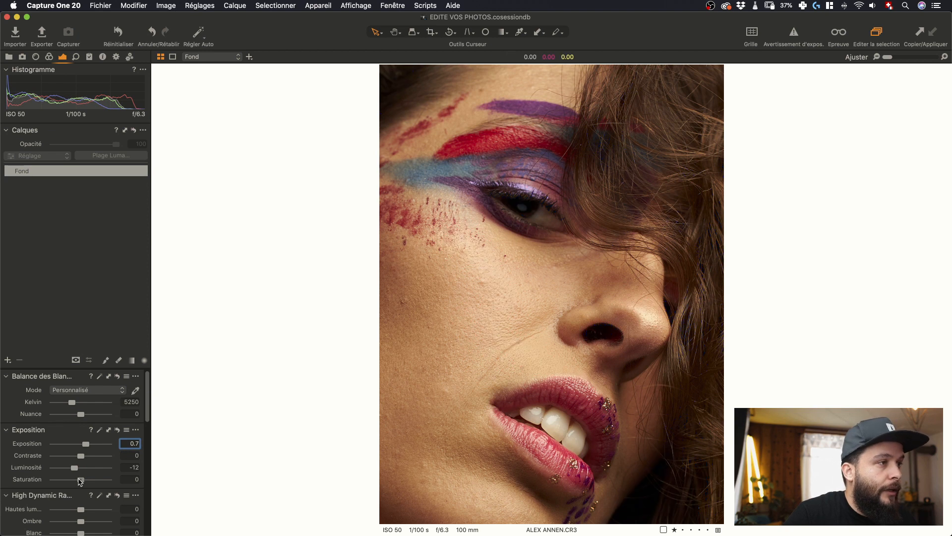
# Lower the saturation to -26 and compare the result with the unadjusted photo, keeping the adjustments
pyautogui.moveTo(79, 480); pyautogui.dragTo(73, 480)
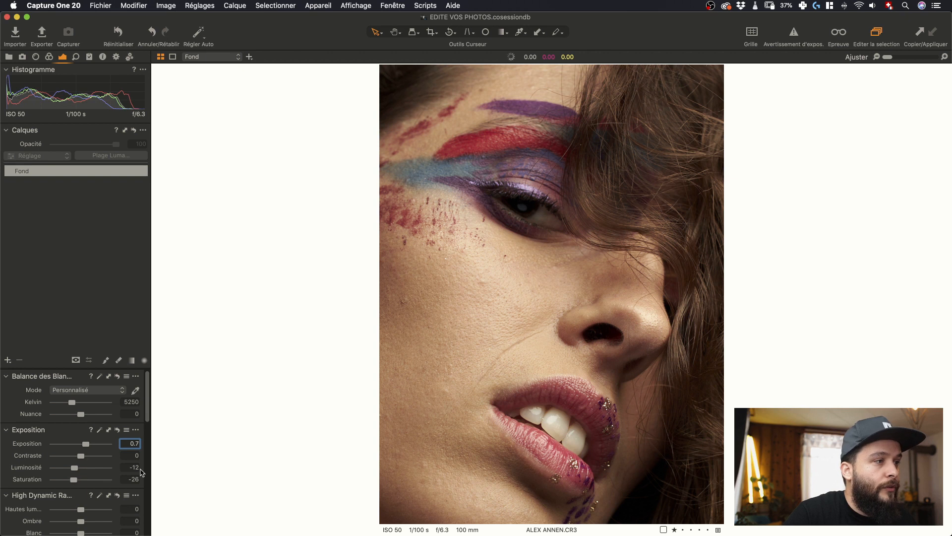
pyautogui.click(119, 32)
pyautogui.press('super+z')
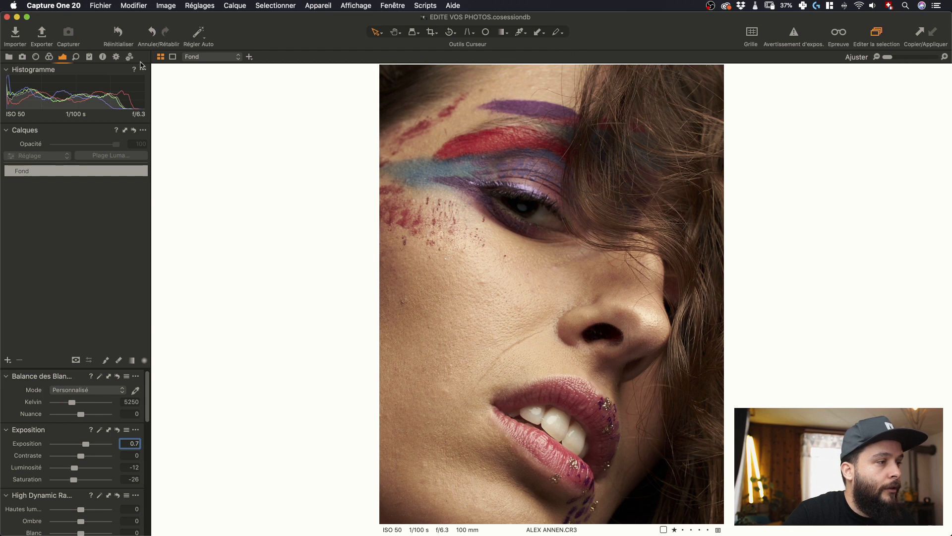
# Add a new filled adjustment layer and name it LUMA
pyautogui.click(8, 360)
pyautogui.click(79, 373)
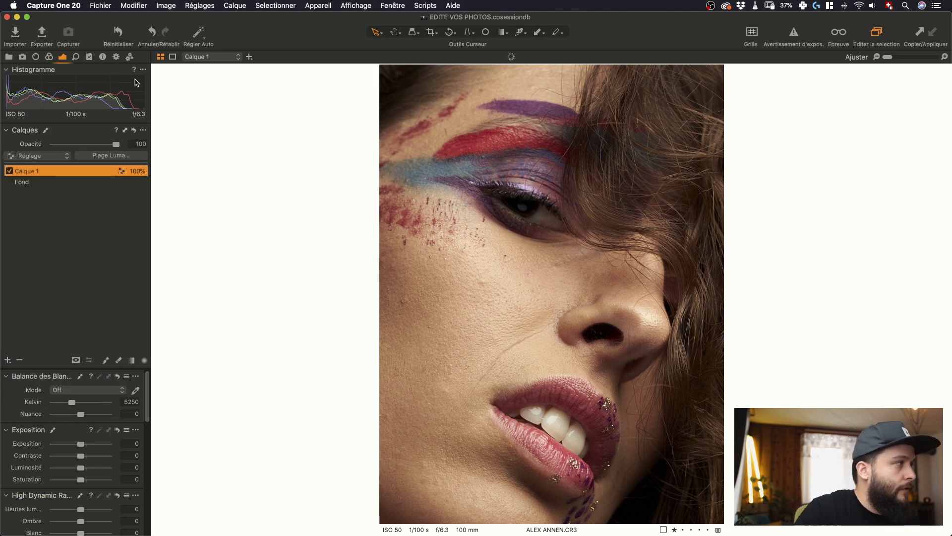
pyautogui.doubleClick(22, 170)
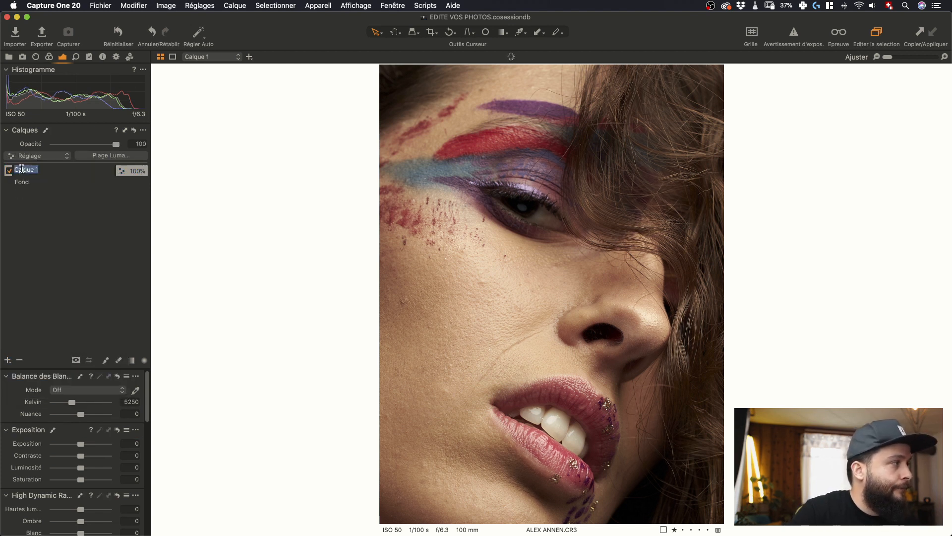
pyautogui.write('LUMA')
pyautogui.press('Return')
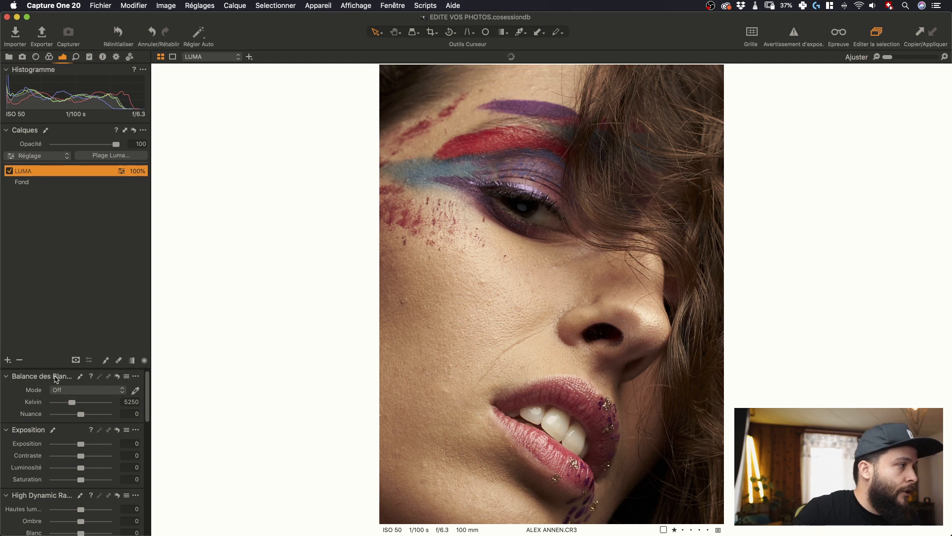
# Add a second filled adjustment layer above LUMA and name it COULEURS
pyautogui.click(7, 361)
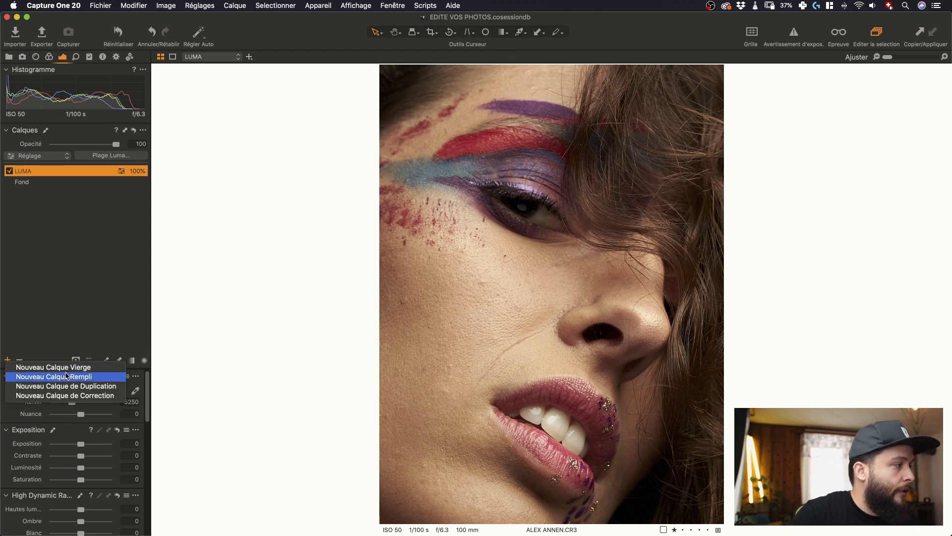
pyautogui.click(67, 377)
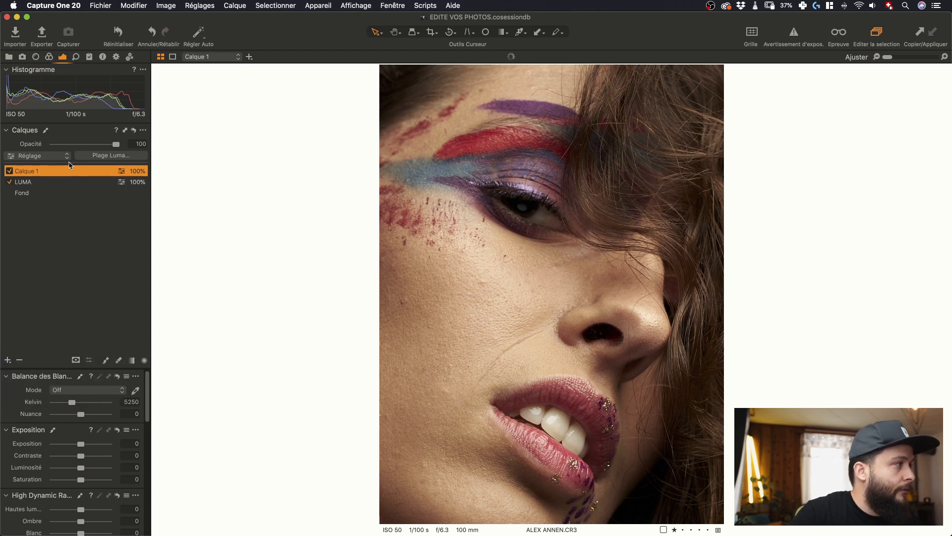
pyautogui.doubleClick(31, 171)
pyautogui.write('co')
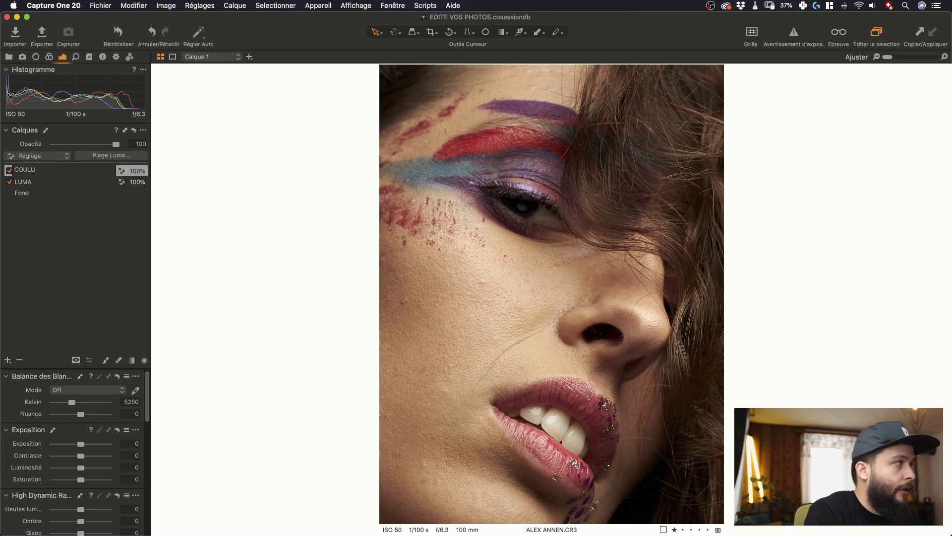
pyautogui.press('BackSpace')
pyautogui.press('BackSpace')
pyautogui.press('BackSpace')
pyautogui.write('EURS')
pyautogui.press('Return')
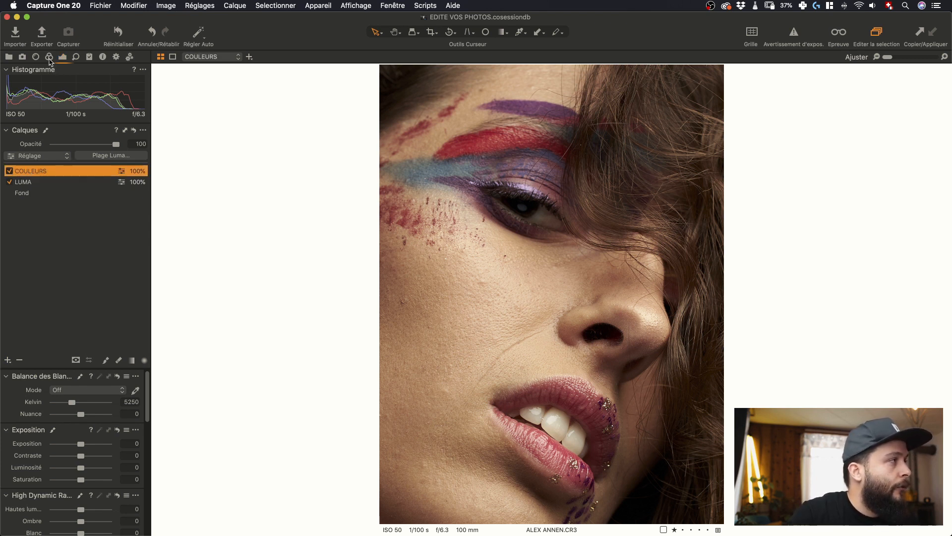
# On the COULEURS layer, sample the cheek's skin tone in the colour editor's Ton chair mode
pyautogui.click(49, 57)
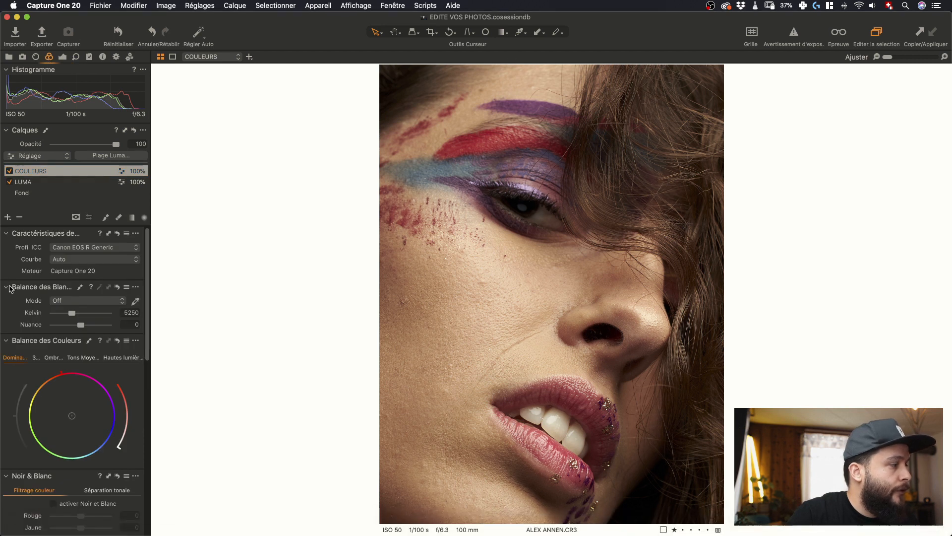
pyautogui.scroll(-10, 50, 347)
pyautogui.scroll(-3, 30, 311)
pyautogui.scroll(2, 41, 322)
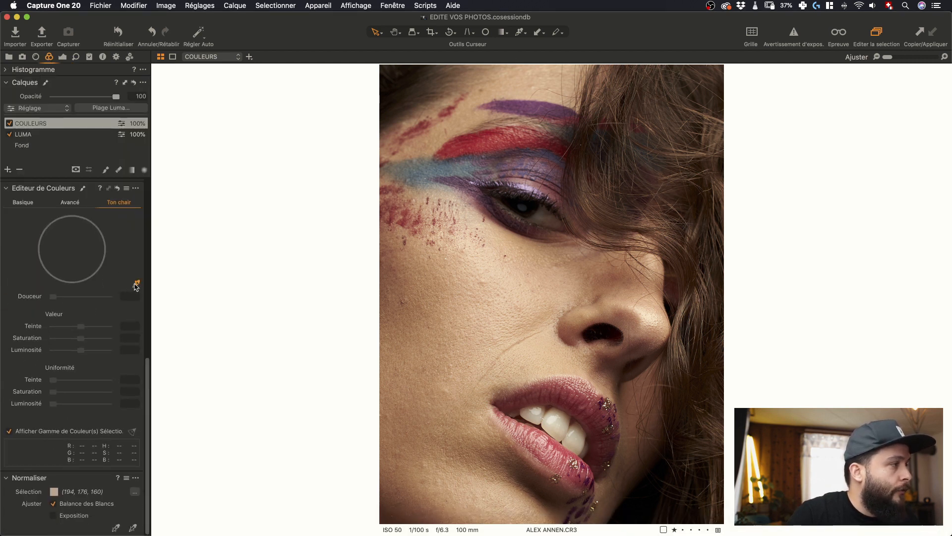
pyautogui.click(136, 284)
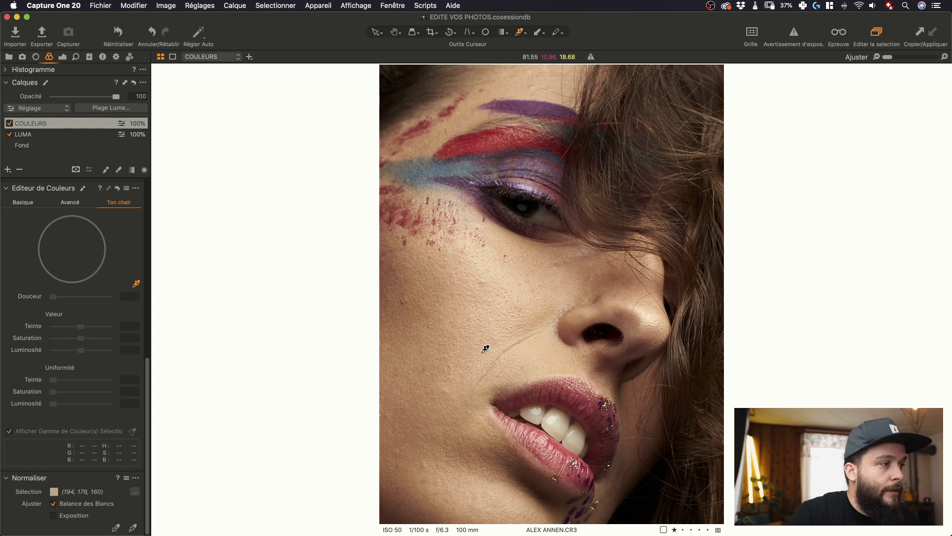
pyautogui.click(482, 352)
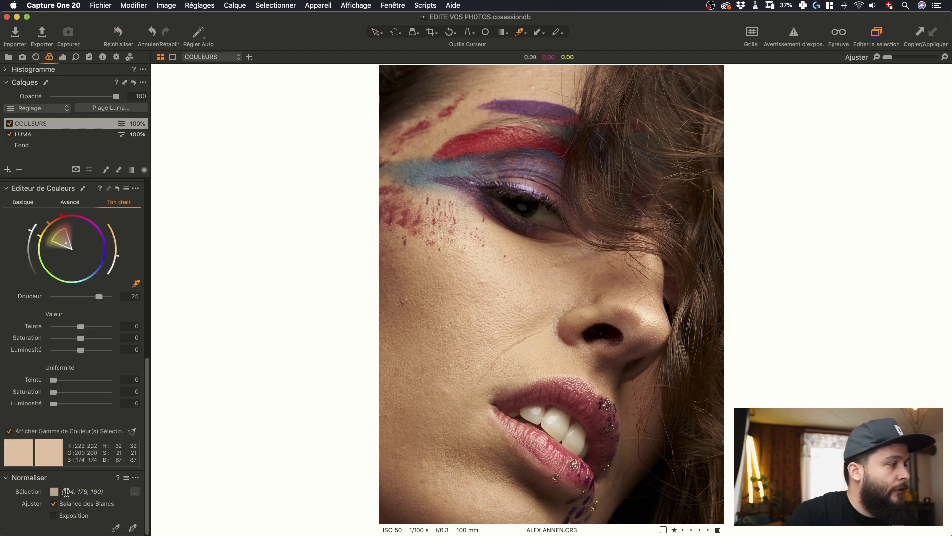
pyautogui.press('v')
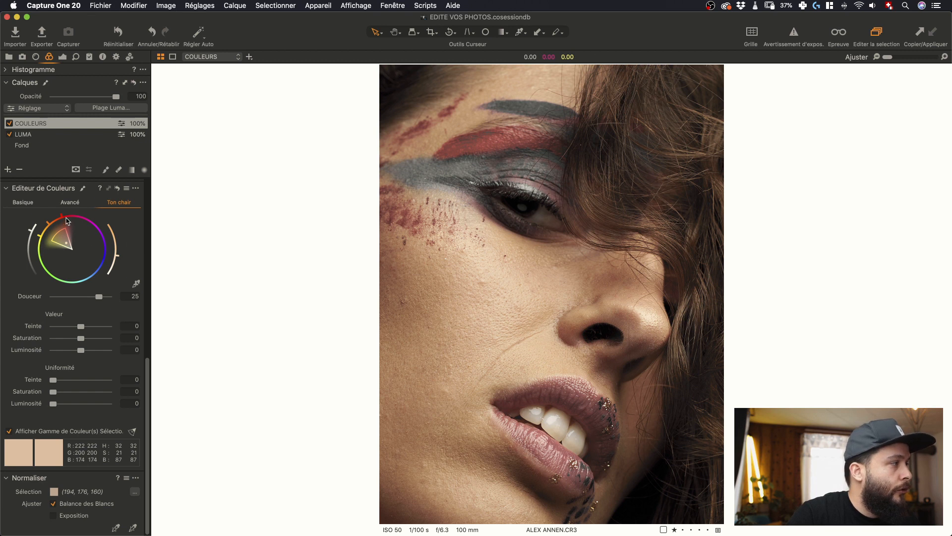
# Reduce the skin range's Douceur to 9, stop displaying the selected colour range, and set the hue uniformity to 80.7
pyautogui.click(69, 297)
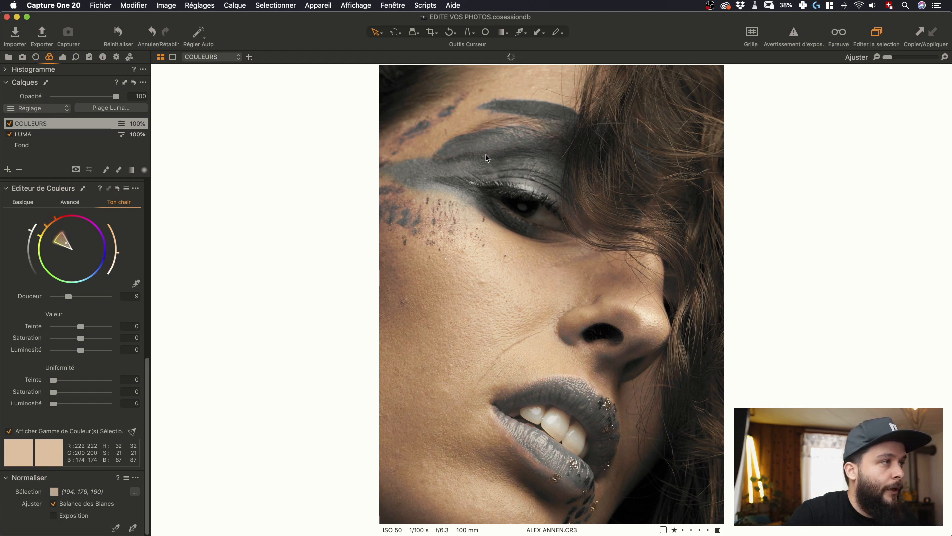
pyautogui.click(58, 433)
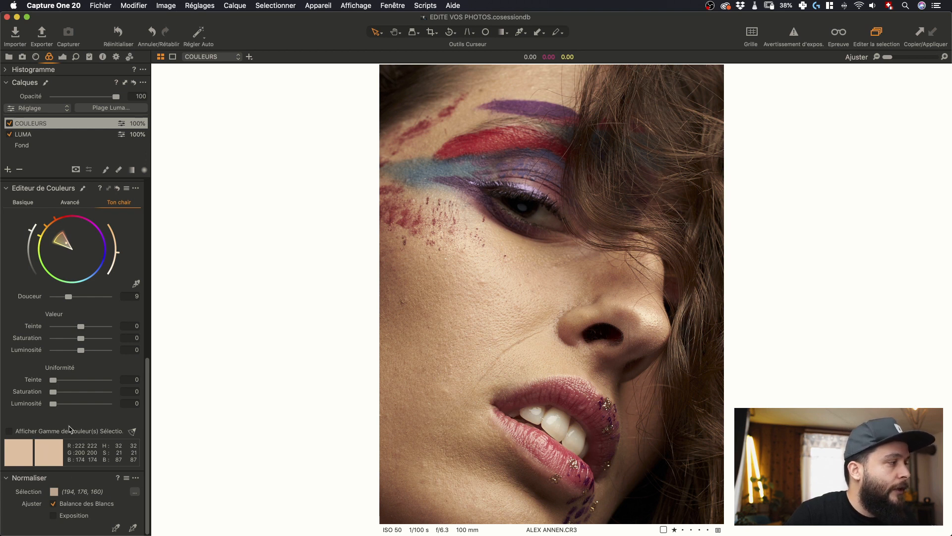
pyautogui.moveTo(53, 380); pyautogui.dragTo(101, 385)
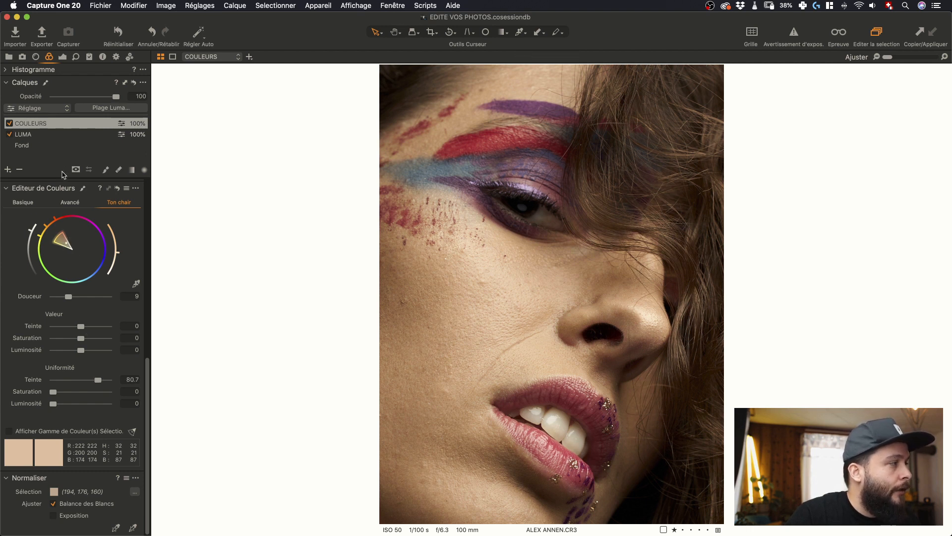
# Undock and enlarge the colour editor, fine-tune the skin tone's reference point on the colour wheel, and dock the editor again
pyautogui.moveTo(66, 187); pyautogui.dragTo(249, 114)
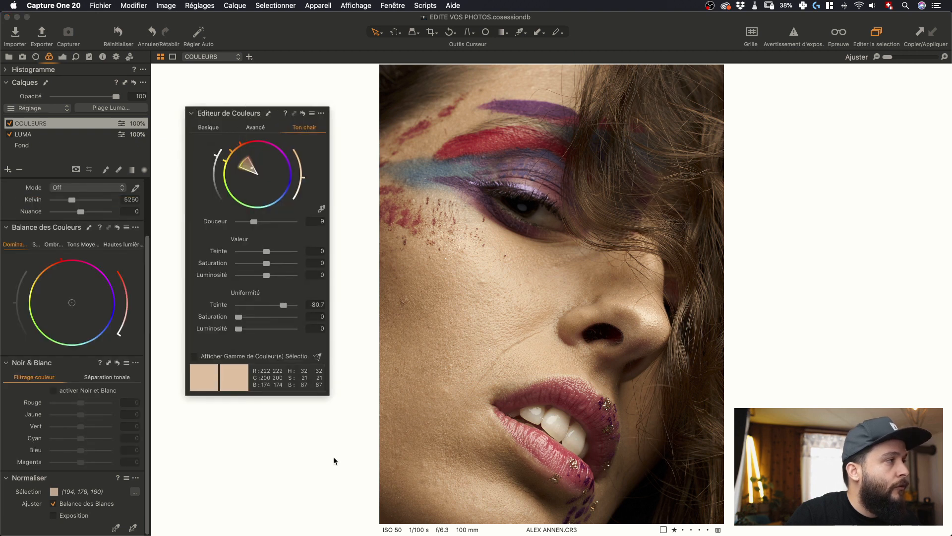
pyautogui.moveTo(327, 393); pyautogui.dragTo(437, 512)
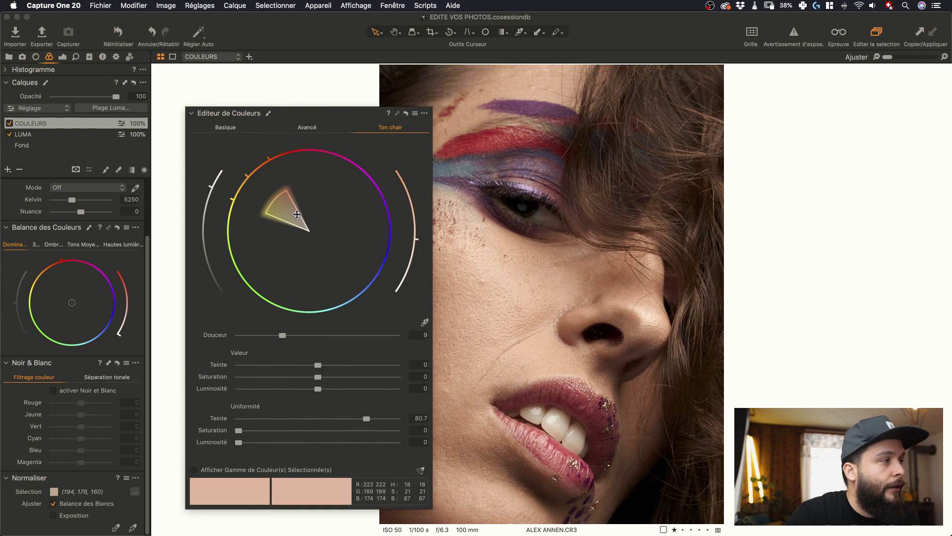
pyautogui.moveTo(296, 213); pyautogui.dragTo(296, 213)
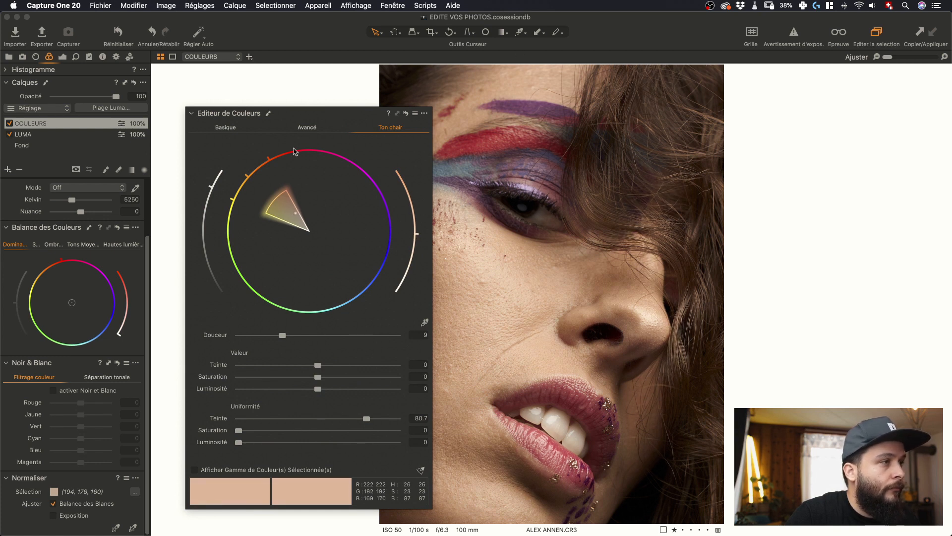
pyautogui.moveTo(310, 113); pyautogui.dragTo(81, 383)
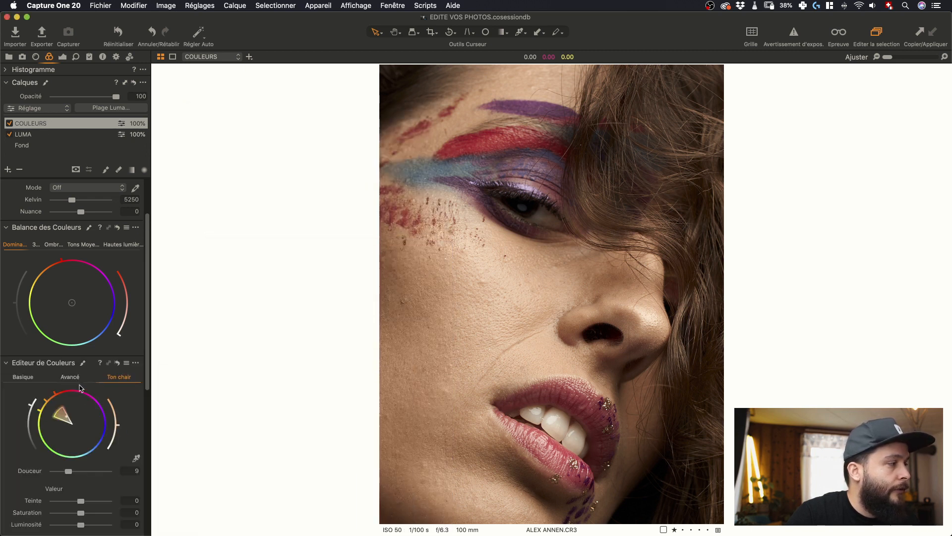
# Set the skin tone's Teinte to -1.1, Saturation to -5.7 and Luminosité to -3.2, and compare with the COULEURS layer hidden
pyautogui.scroll(-1, 84, 511)
pyautogui.moveTo(82, 485); pyautogui.dragTo(75, 485)
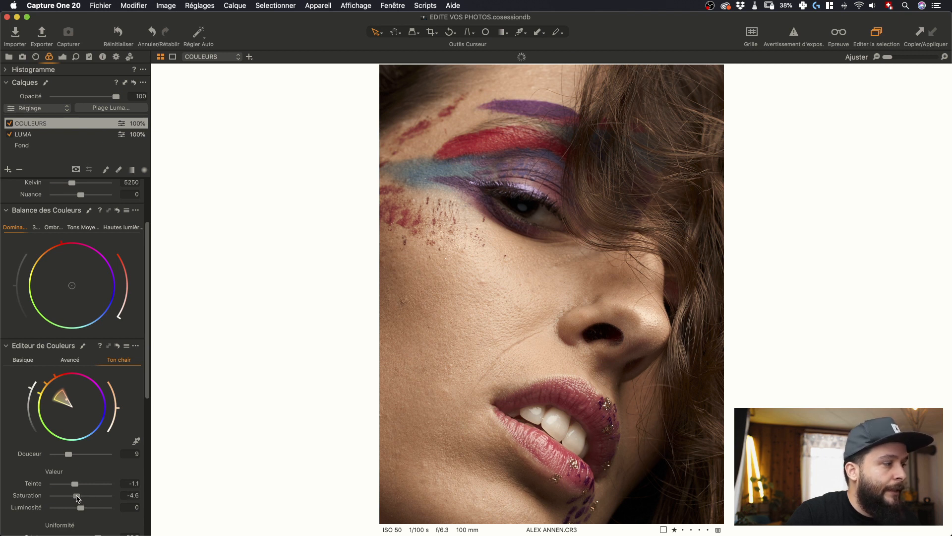
pyautogui.moveTo(77, 497); pyautogui.dragTo(77, 498)
pyautogui.scroll(-2, 79, 496)
pyautogui.moveTo(110, 491); pyautogui.dragTo(3, 482)
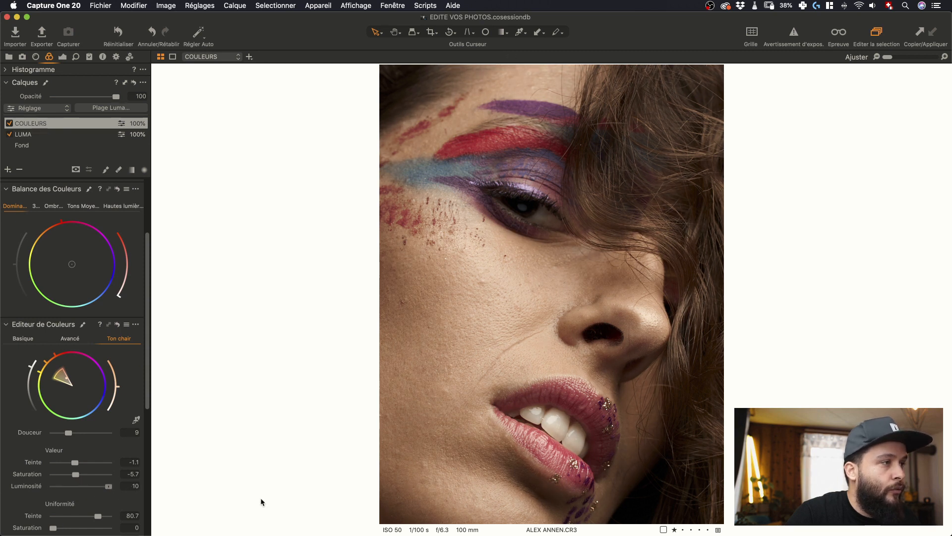
pyautogui.moveTo(53, 487); pyautogui.dragTo(75, 489)
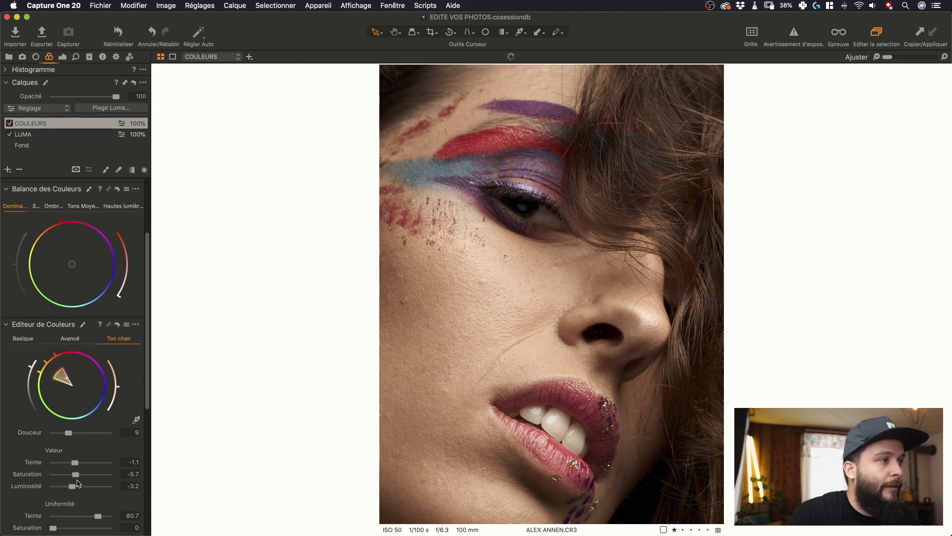
pyautogui.click(9, 123)
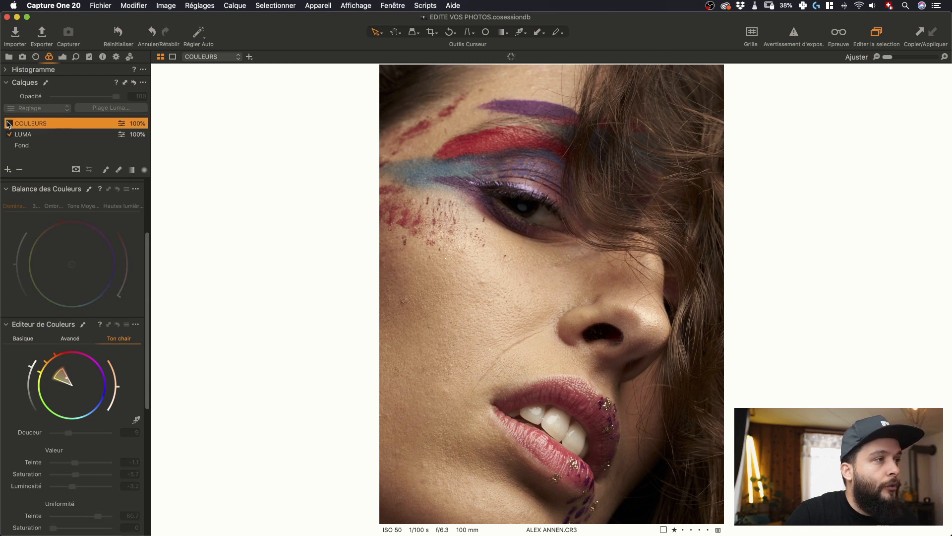
pyautogui.click(9, 123)
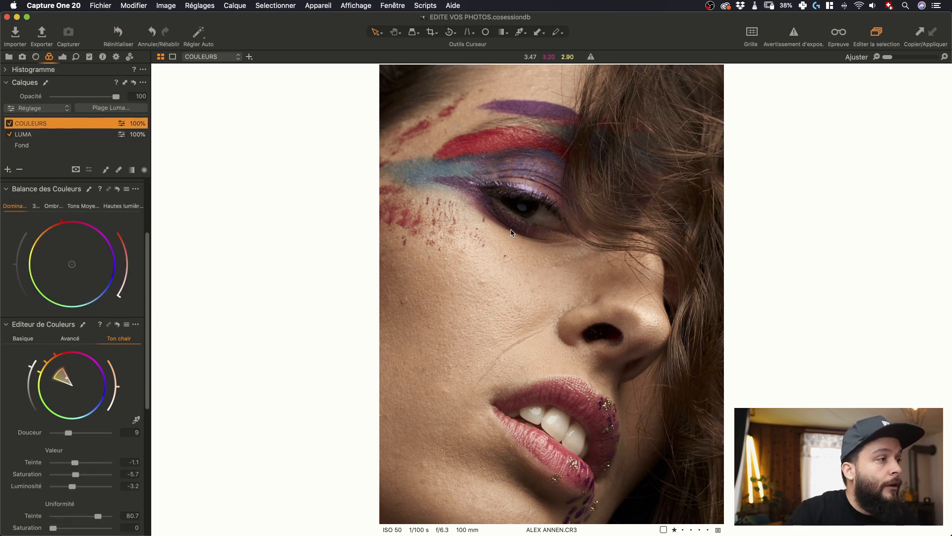
# Sample the purple eyebrow makeup in Avancé mode, widen its range, and set Teinte to 12.1, Saturation to 5.3 and Luminosité to 9.4
pyautogui.click(71, 339)
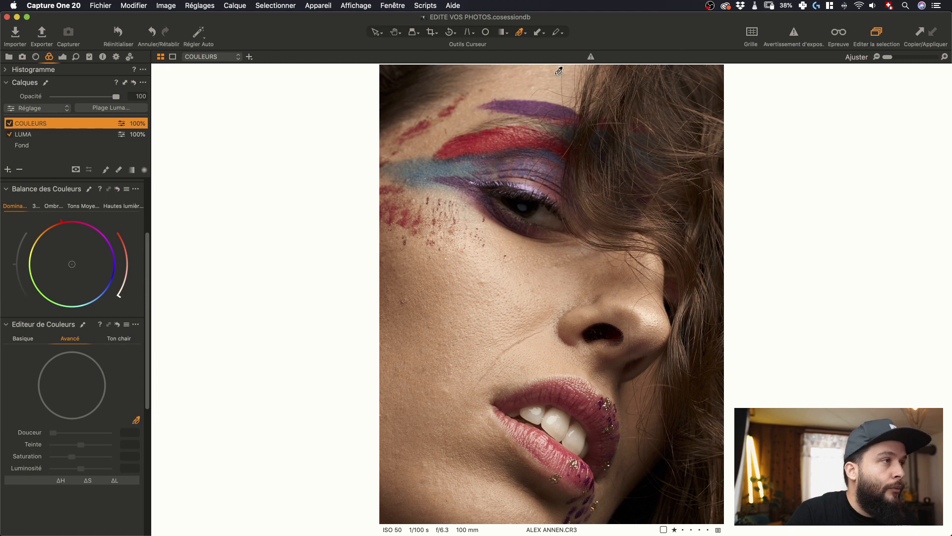
pyautogui.click(511, 102)
pyautogui.scroll(-5, 89, 464)
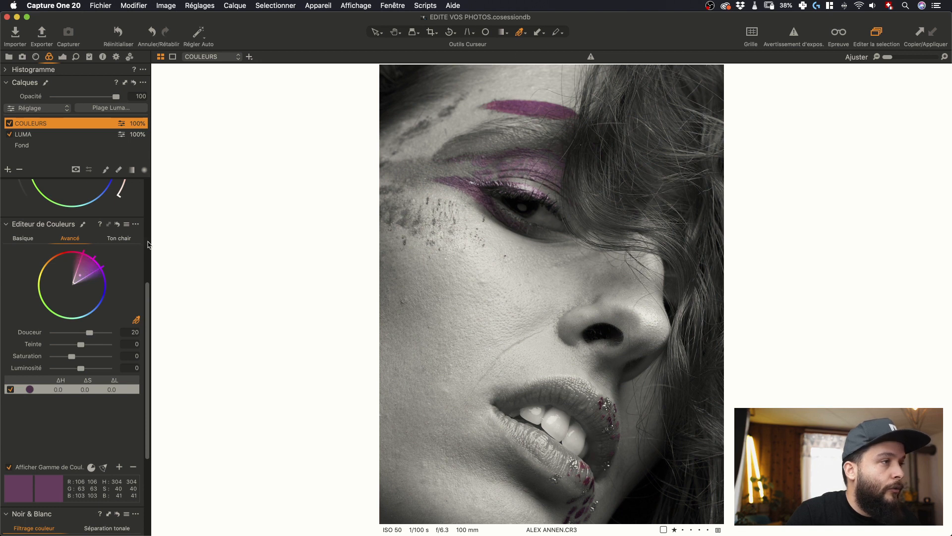
pyautogui.moveTo(105, 265); pyautogui.dragTo(108, 274)
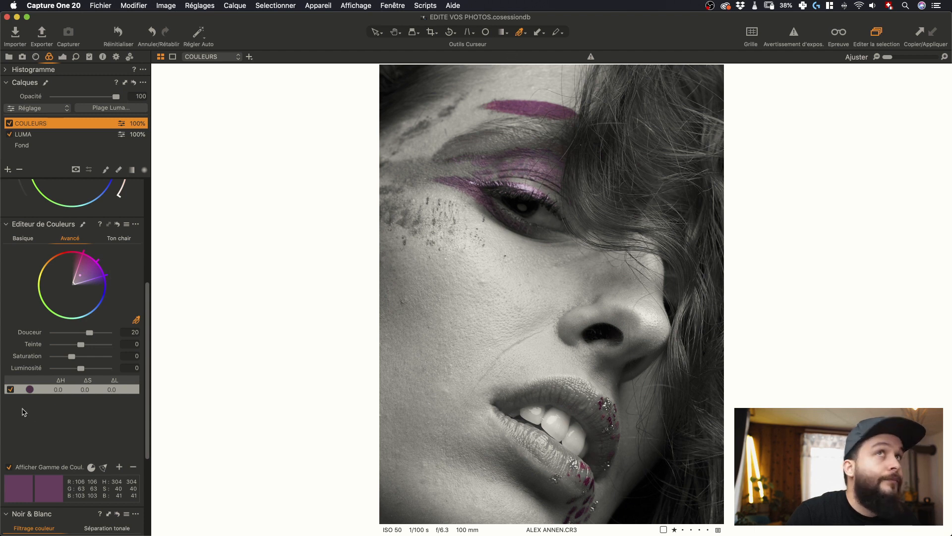
pyautogui.moveTo(81, 344); pyautogui.dragTo(92, 345)
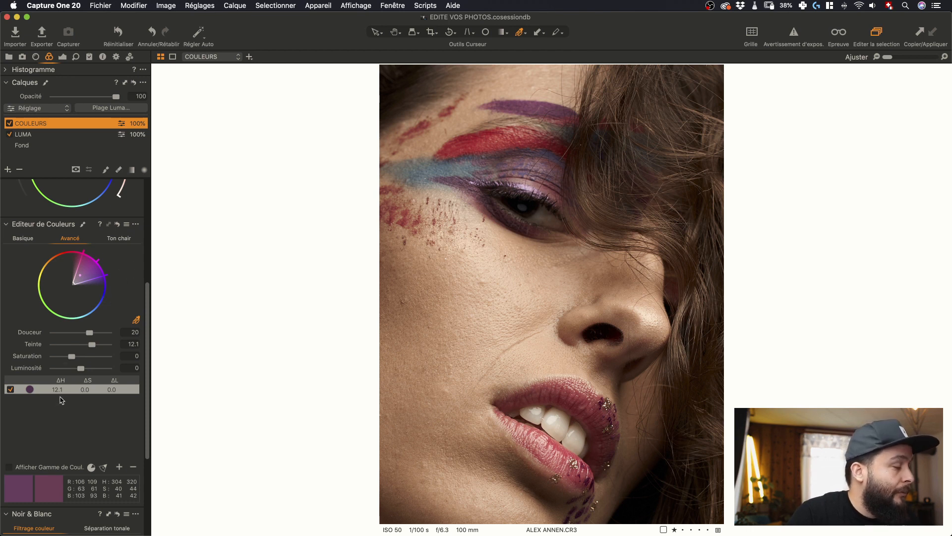
pyautogui.moveTo(72, 359); pyautogui.dragTo(84, 370)
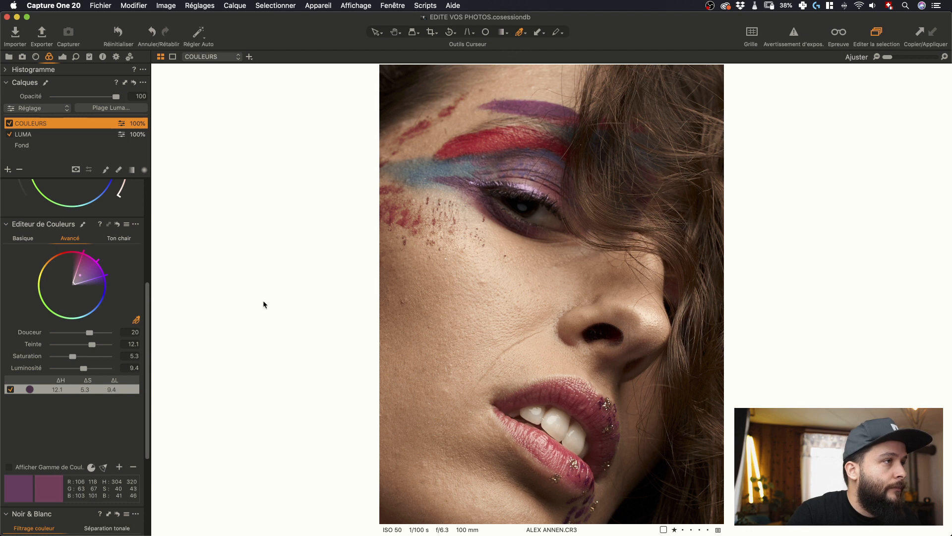
# Sample the red eye makeup, restrict its range to saturated reds, and set Teinte to 4.5, Saturation to 2.2 and Luminosité to -3.8
pyautogui.click(470, 143)
pyautogui.click(61, 469)
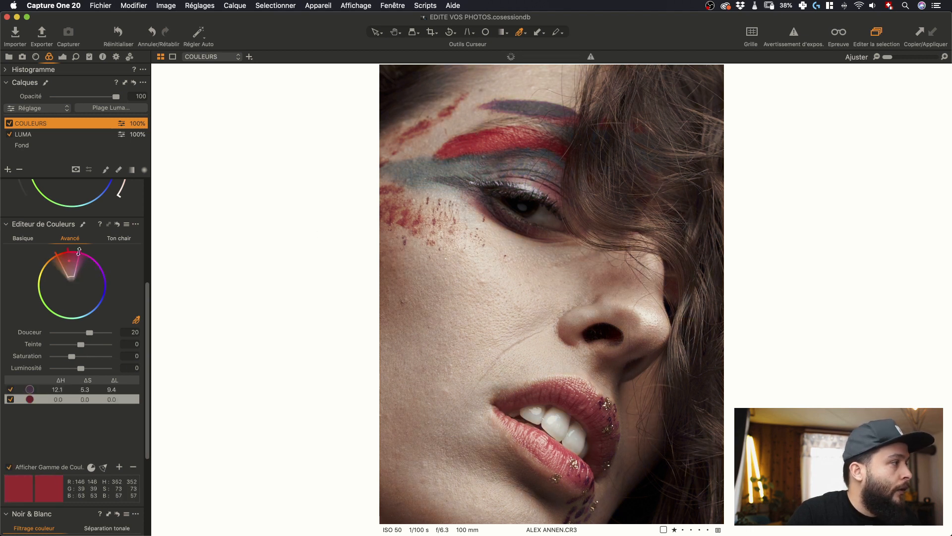
pyautogui.moveTo(80, 247)
pyautogui.mouseDown()
pyautogui.moveTo(72, 271)
pyautogui.moveTo(75, 260)
pyautogui.mouseUp()
pyautogui.click(39, 466)
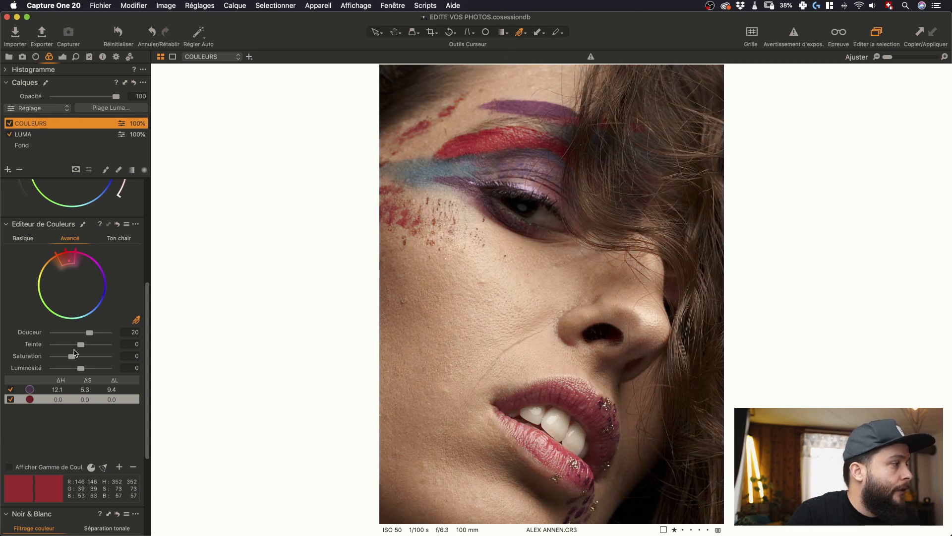
pyautogui.moveTo(81, 344); pyautogui.dragTo(82, 370)
pyautogui.moveTo(74, 356); pyautogui.dragTo(78, 359)
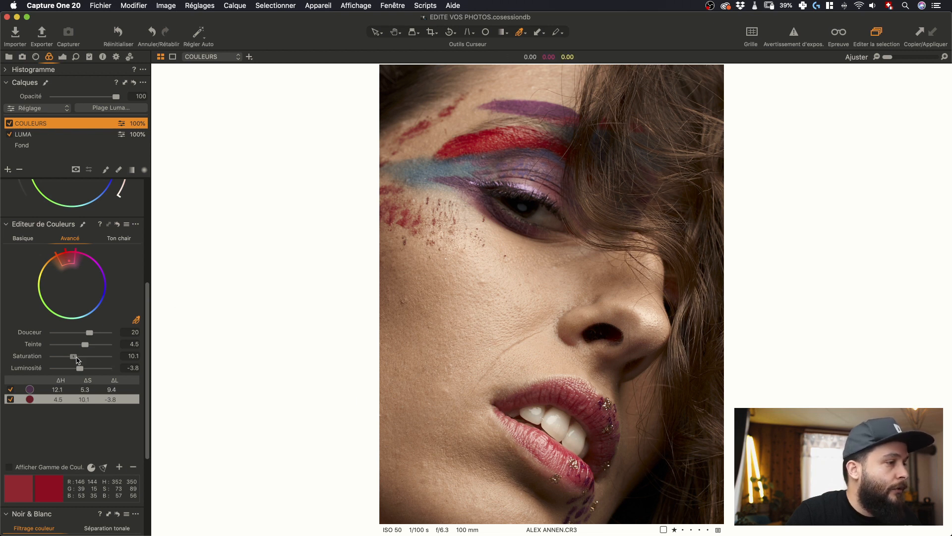
pyautogui.moveTo(77, 359); pyautogui.dragTo(76, 359)
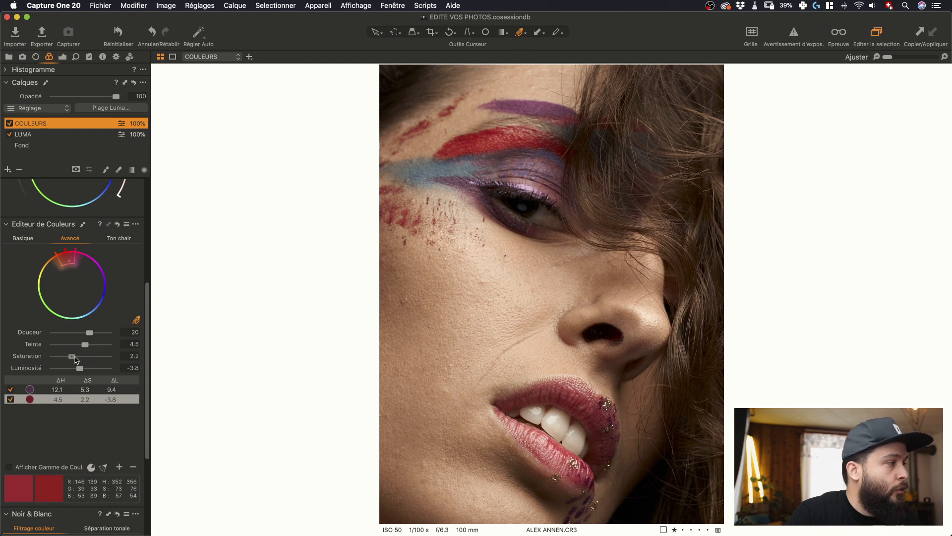
# Return to the skin tone correction, lower its Saturation to -7 and readjust its Teinte
pyautogui.click(124, 239)
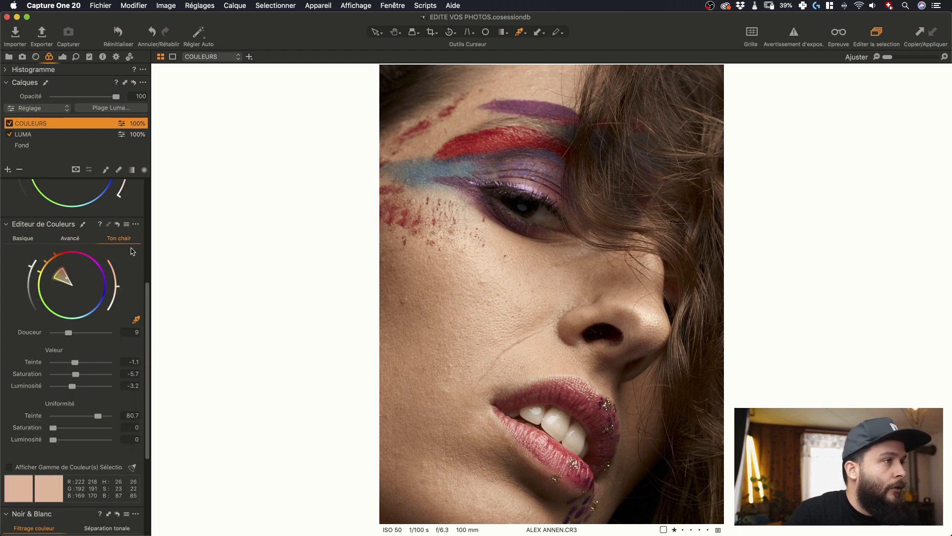
pyautogui.moveTo(77, 375); pyautogui.dragTo(67, 362)
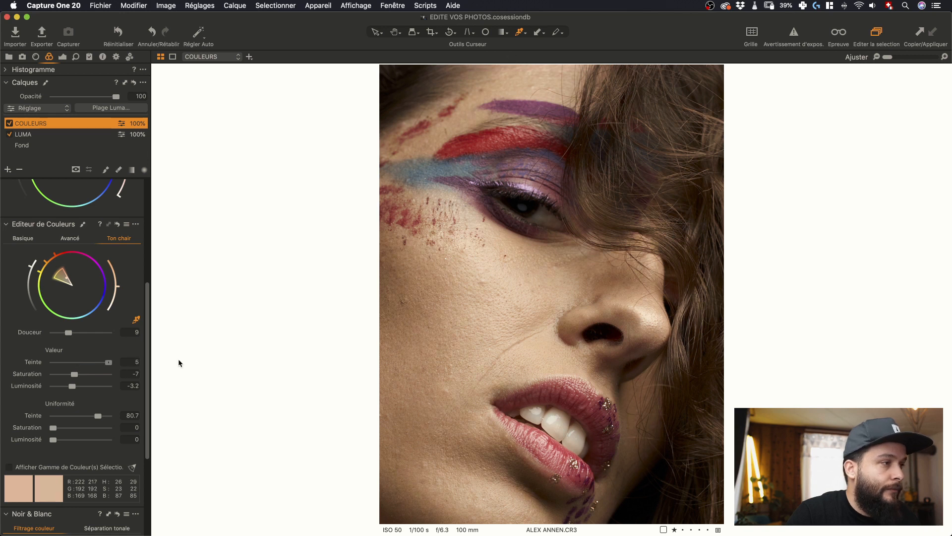
# Sample the blue eye makeup, widen its range towards green, and set Teinte to -0.9, Saturation to 0.3 and Luminosité to -23.5
pyautogui.click(62, 240)
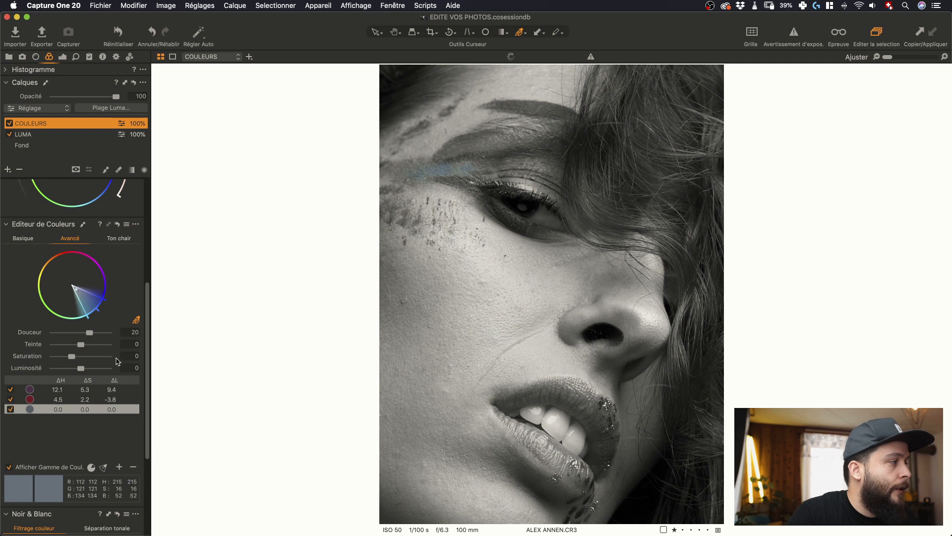
pyautogui.moveTo(80, 316); pyautogui.dragTo(71, 321)
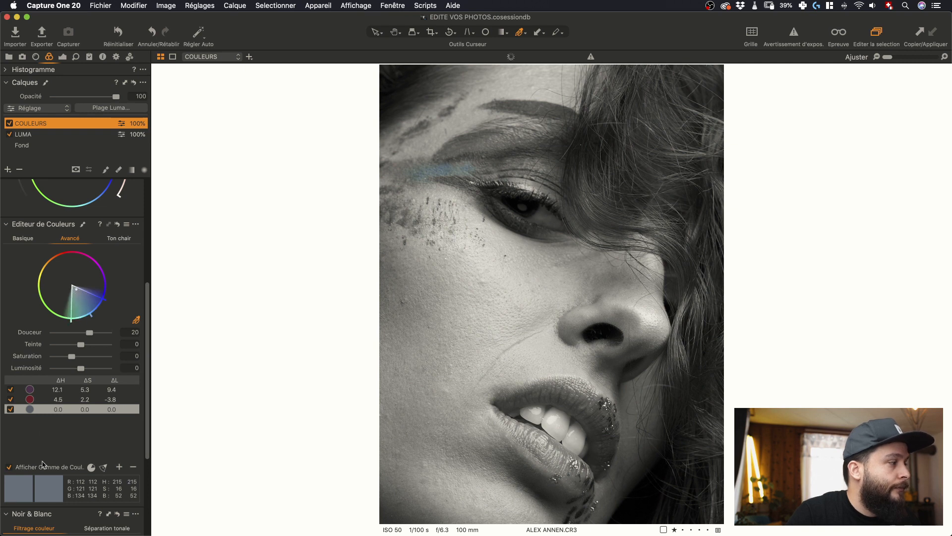
pyautogui.moveTo(81, 368); pyautogui.dragTo(95, 349)
pyautogui.press('v')
# Raise the purple range's Teinte to 14.9 and Saturation to 12.1, the red range's Saturation to 6.0 and the blue range's to 6.1
pyautogui.click(82, 390)
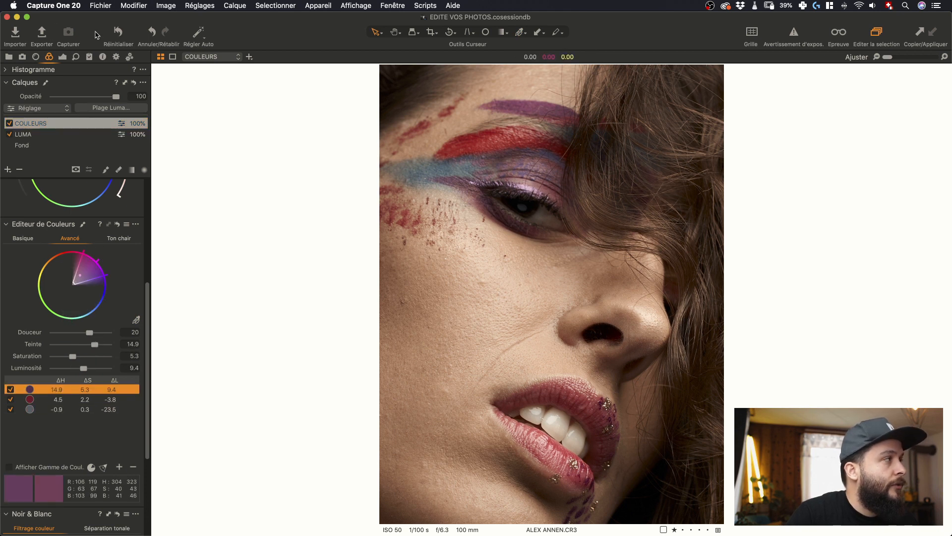
pyautogui.click(119, 32)
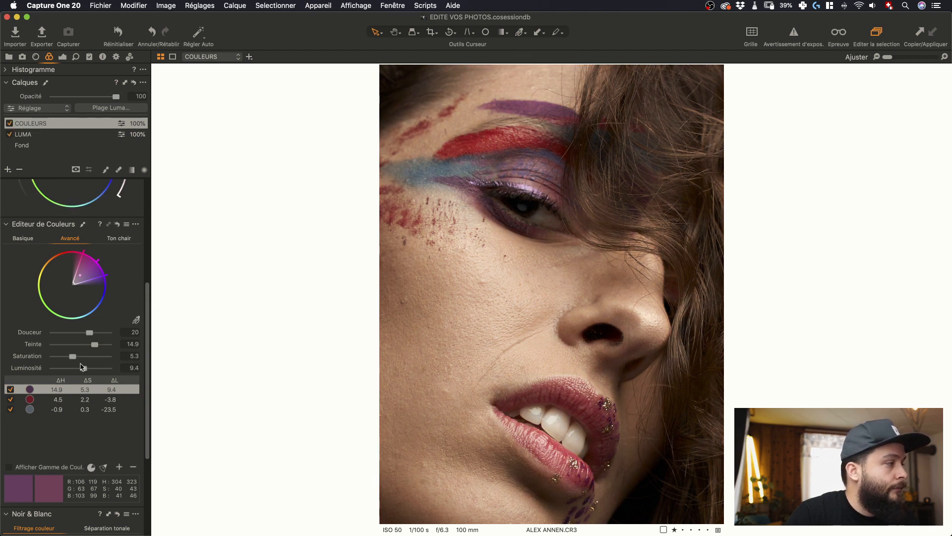
pyautogui.click(75, 399)
pyautogui.click(67, 410)
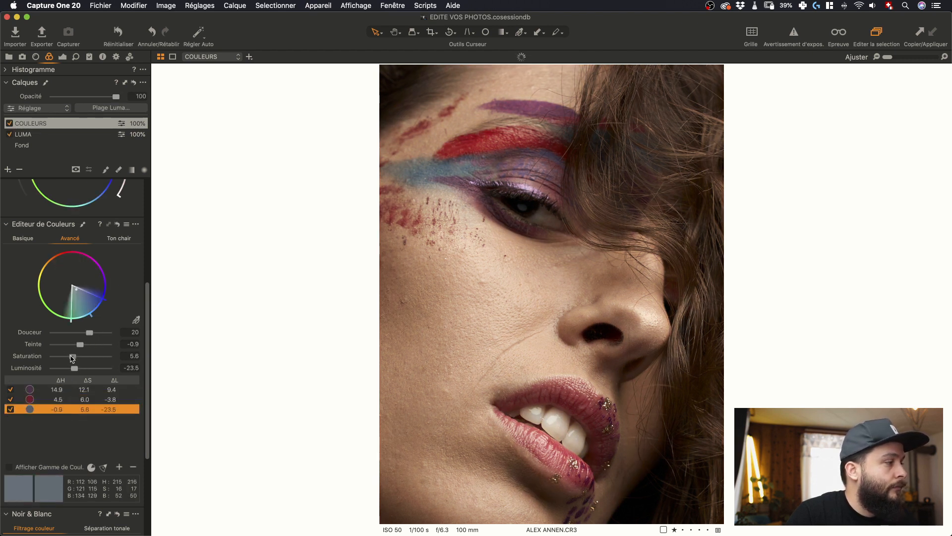
# Add a new empty adjustment layer named OEIL and activate the radial gradient mask tool for the eye
pyautogui.click(10, 170)
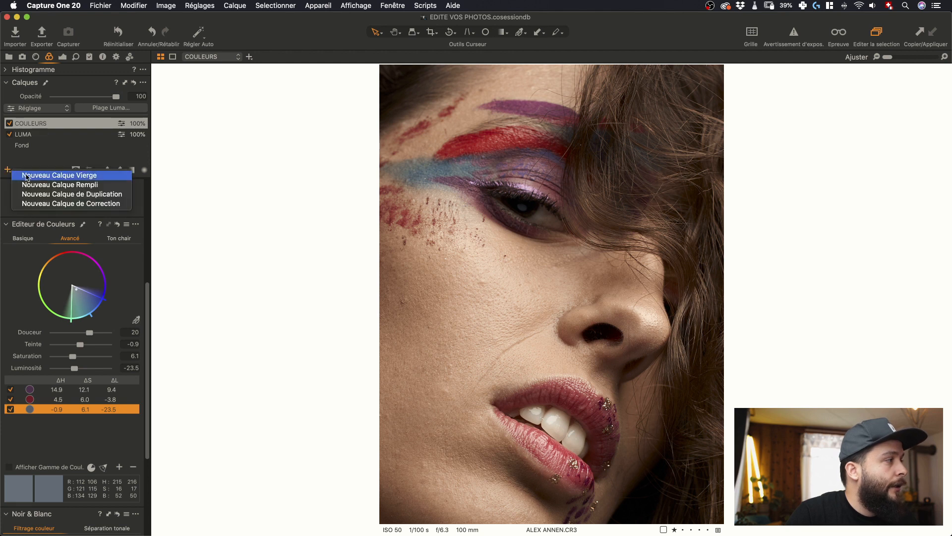
pyautogui.click(30, 175)
pyautogui.doubleClick(36, 122)
pyautogui.write('OEIL')
pyautogui.press('Return')
pyautogui.press('t')
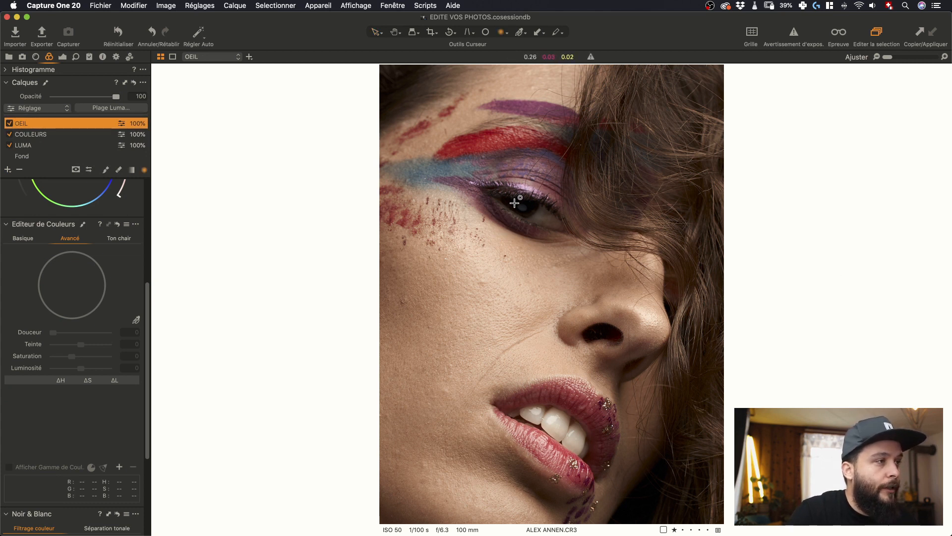
# Place a small radial mask over the eye and brighten it with Exposition 0.21, Contraste 9 and Luminosité 14 at 58% layer opacity
pyautogui.moveTo(515, 200); pyautogui.dragTo(545, 201)
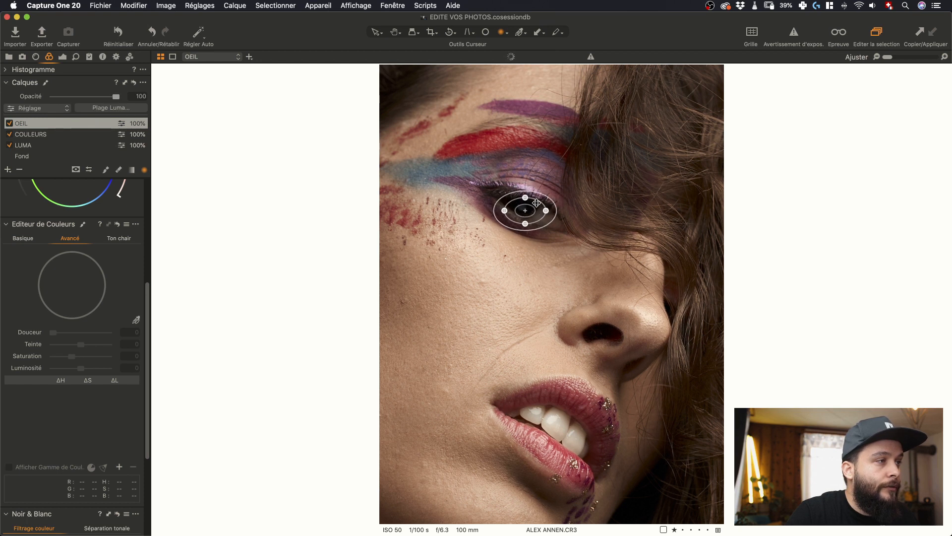
pyautogui.click(66, 57)
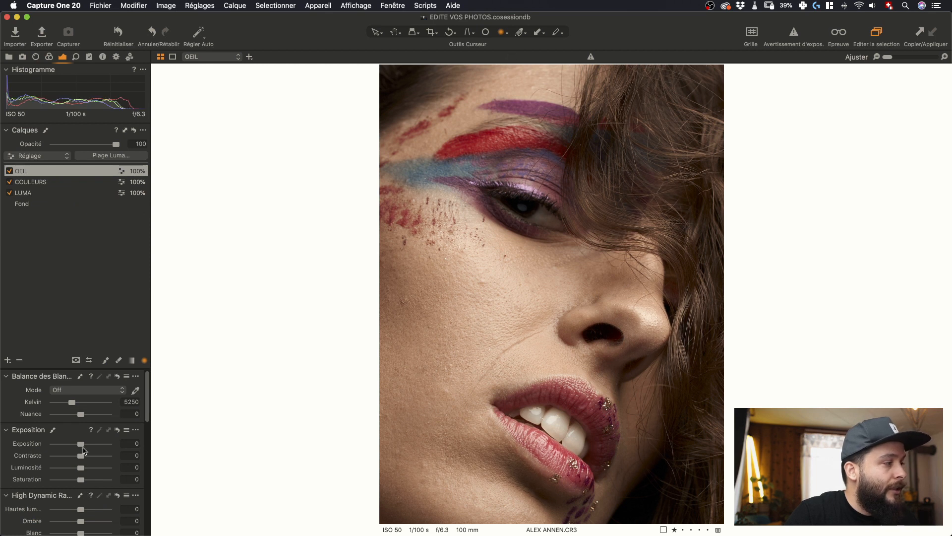
pyautogui.moveTo(82, 444); pyautogui.dragTo(84, 445)
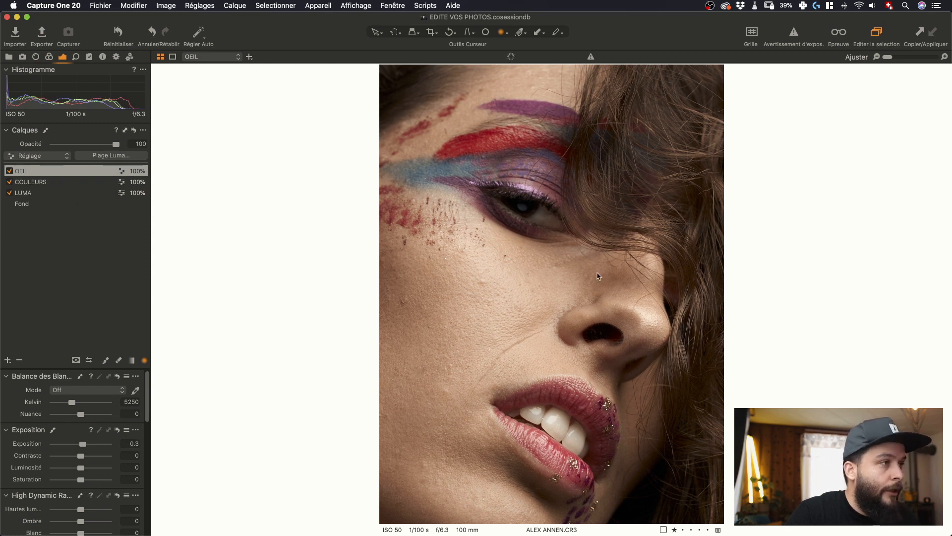
pyautogui.moveTo(547, 213); pyautogui.dragTo(567, 222)
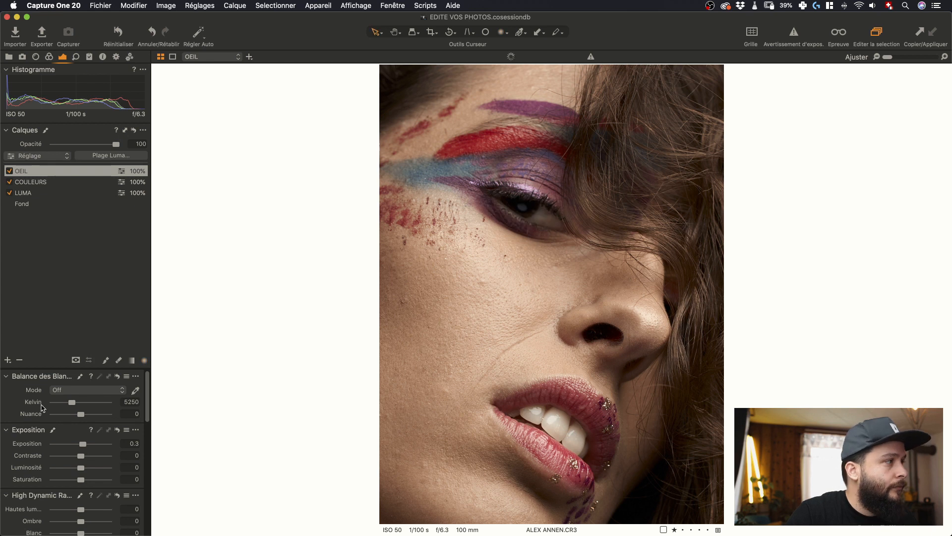
pyautogui.moveTo(116, 144); pyautogui.dragTo(91, 145)
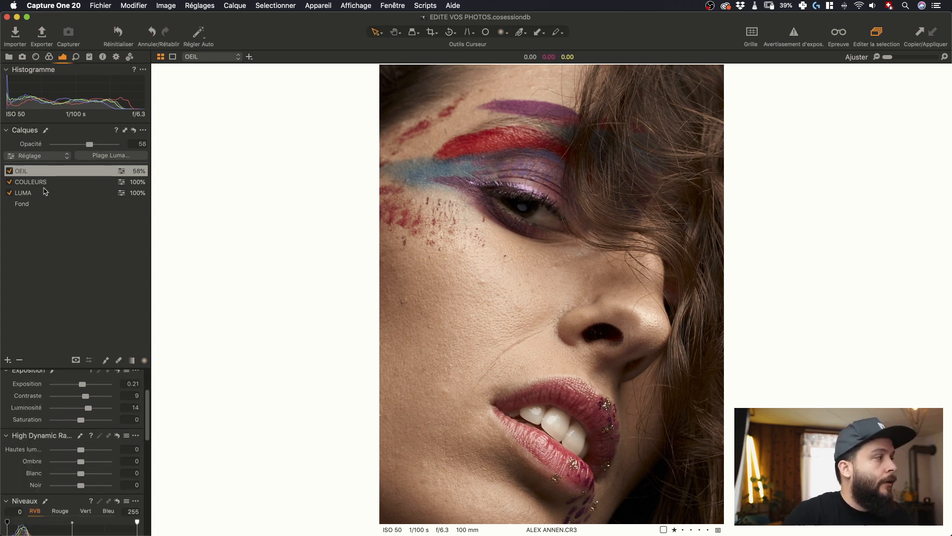
# Detach the Courbe tool for the LUMA layer and add shadow and highlight points to its RVB curve
pyautogui.click(43, 193)
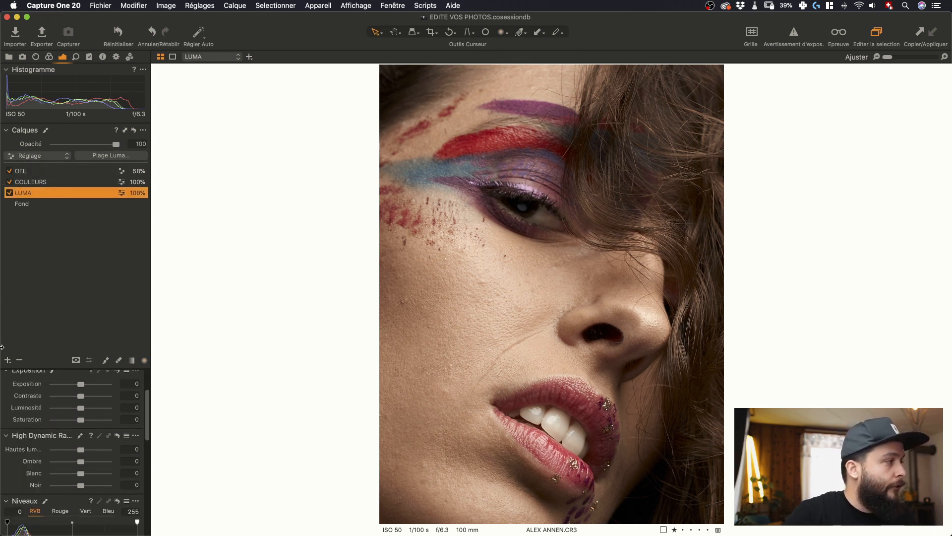
pyautogui.scroll(-10, 52, 443)
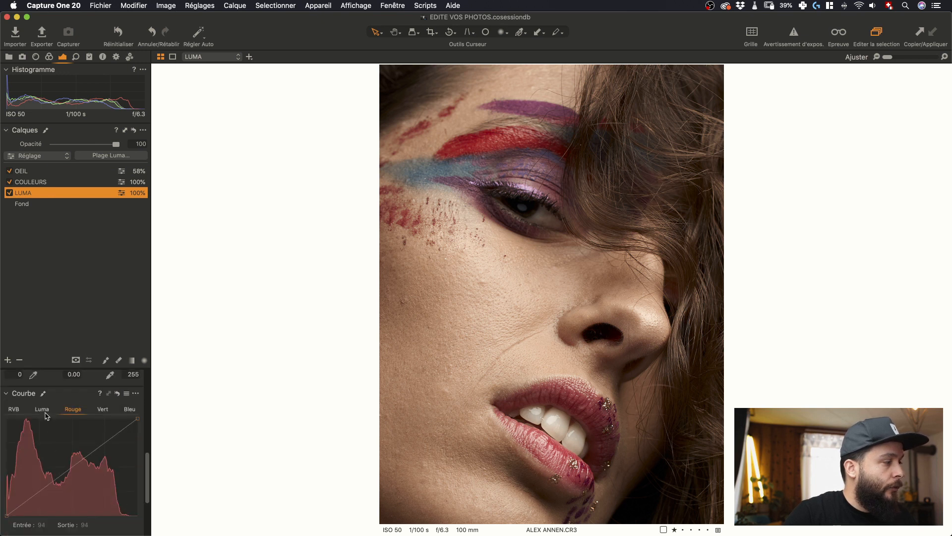
pyautogui.moveTo(63, 395); pyautogui.dragTo(284, 87)
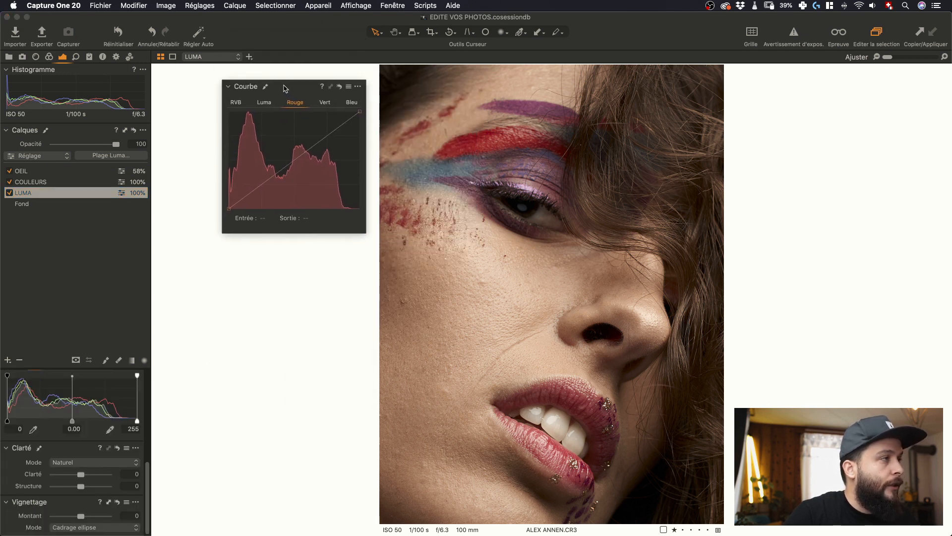
pyautogui.click(236, 102)
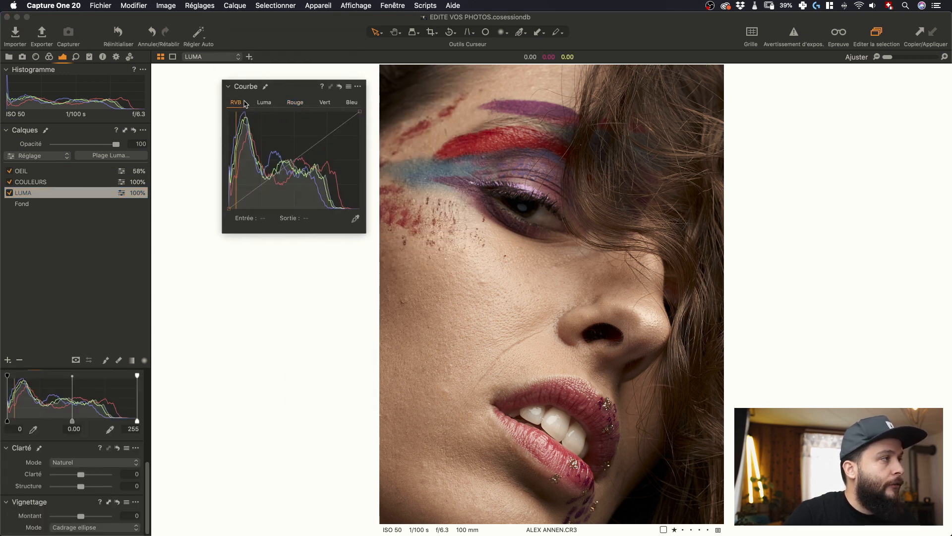
pyautogui.click(257, 187)
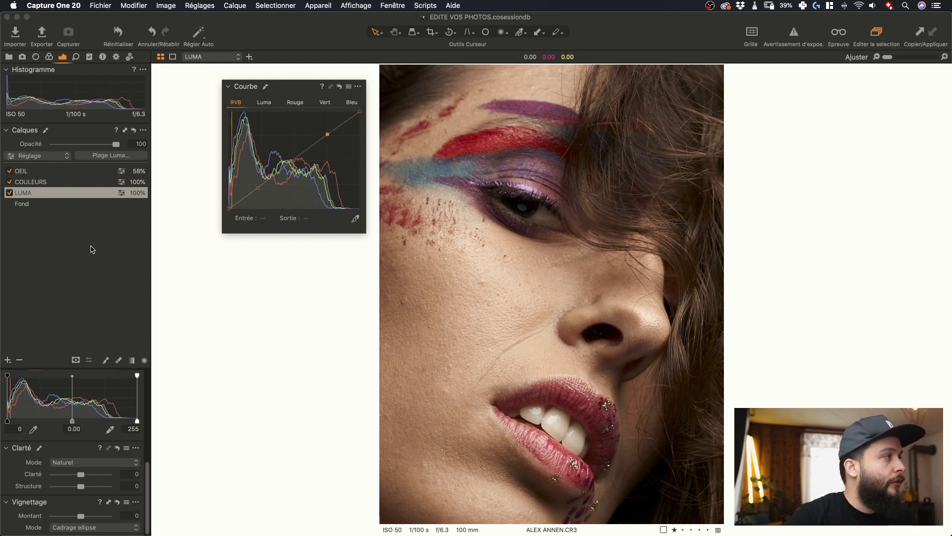
# Lower the LUMA layer's Saturation to -9 and compare the photo with the layer off and with the unedited original
pyautogui.scroll(10, 89, 496)
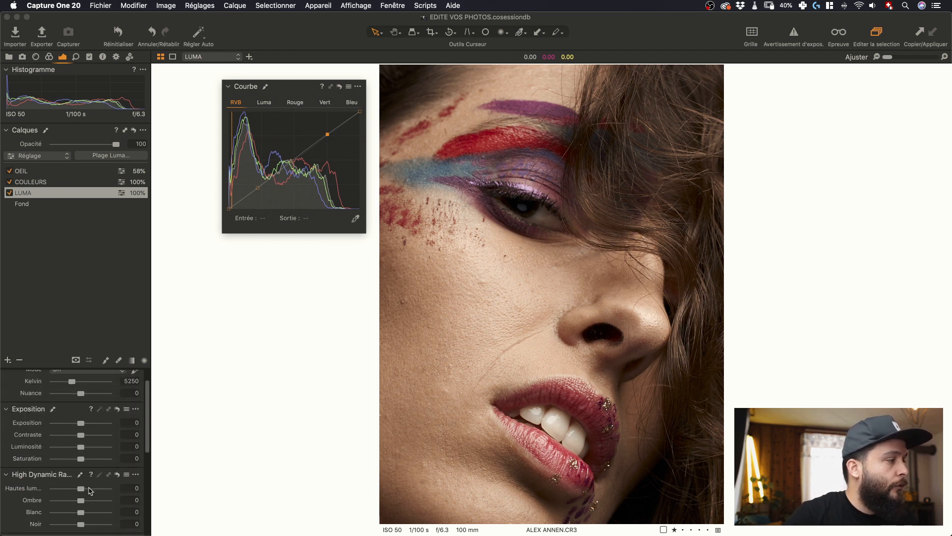
pyautogui.scroll(2, 82, 479)
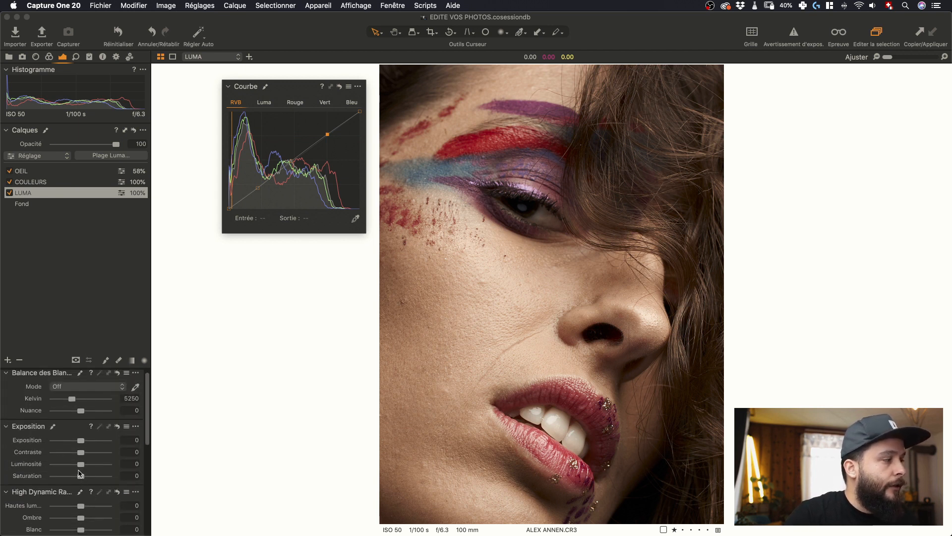
pyautogui.moveTo(81, 477); pyautogui.dragTo(78, 477)
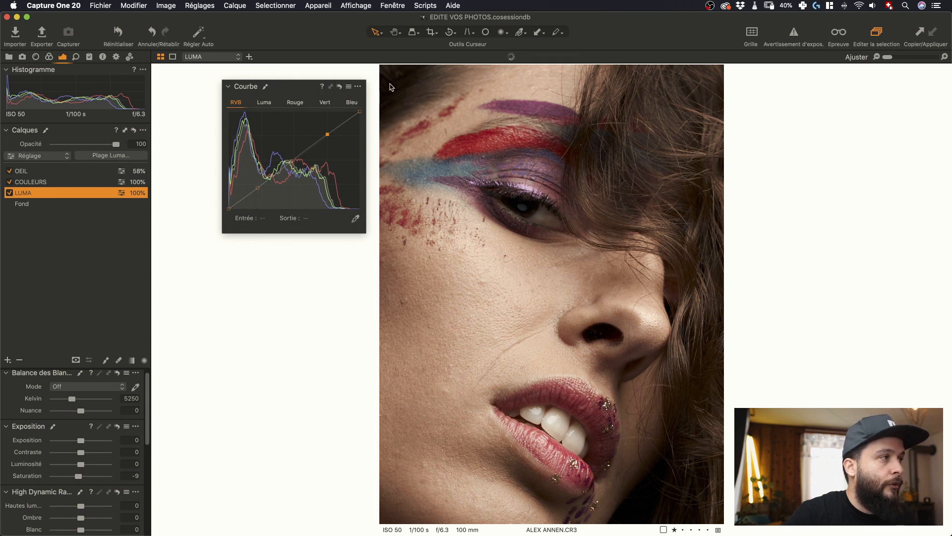
pyautogui.click(9, 193)
pyautogui.click(9, 193)
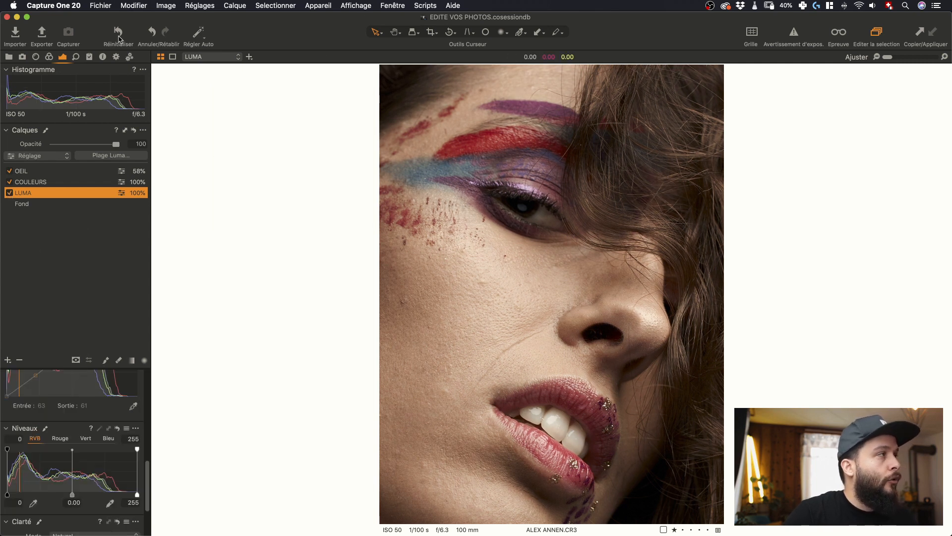
pyautogui.click(119, 40)
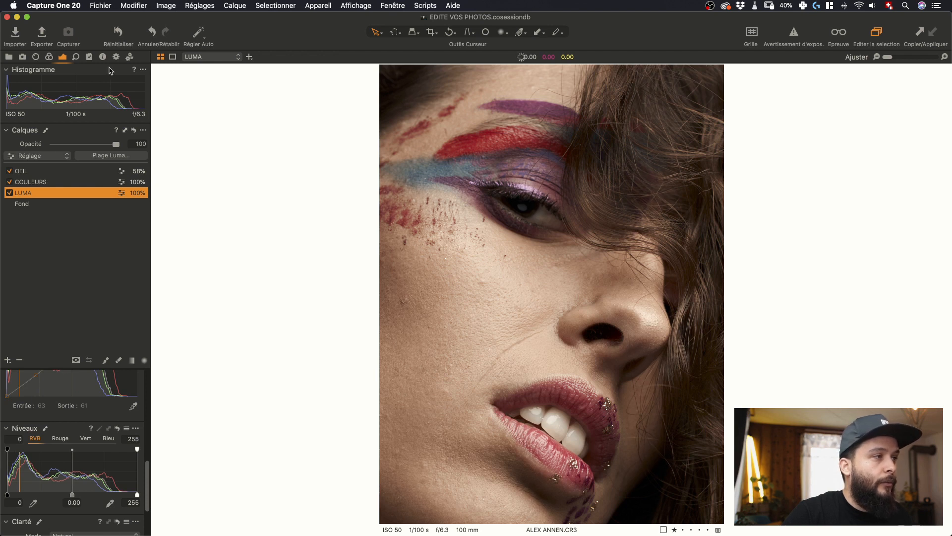
# On the Fond layer, set Exposition to 0.62, Luminosité to -16 and Saturation to -21
pyautogui.click(60, 203)
pyautogui.scroll(10, 85, 380)
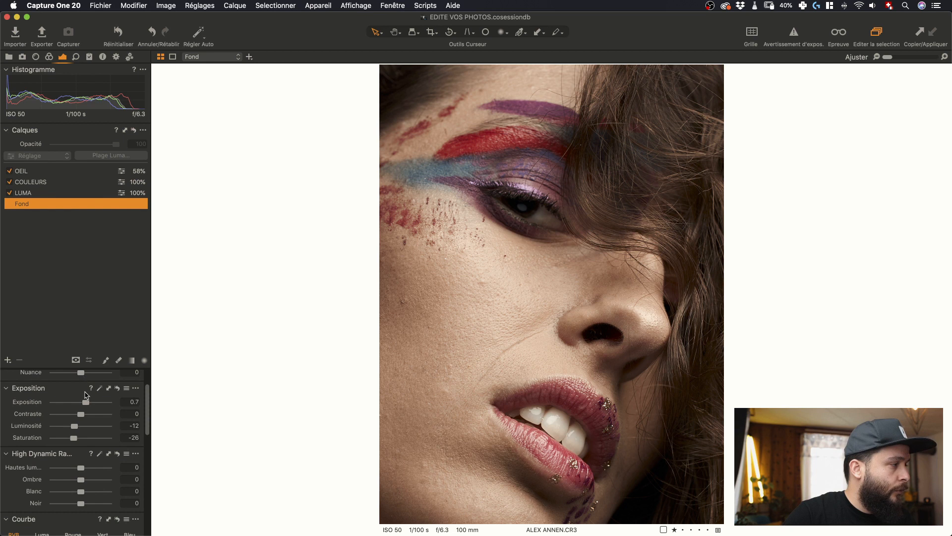
pyautogui.moveTo(87, 402); pyautogui.dragTo(73, 425)
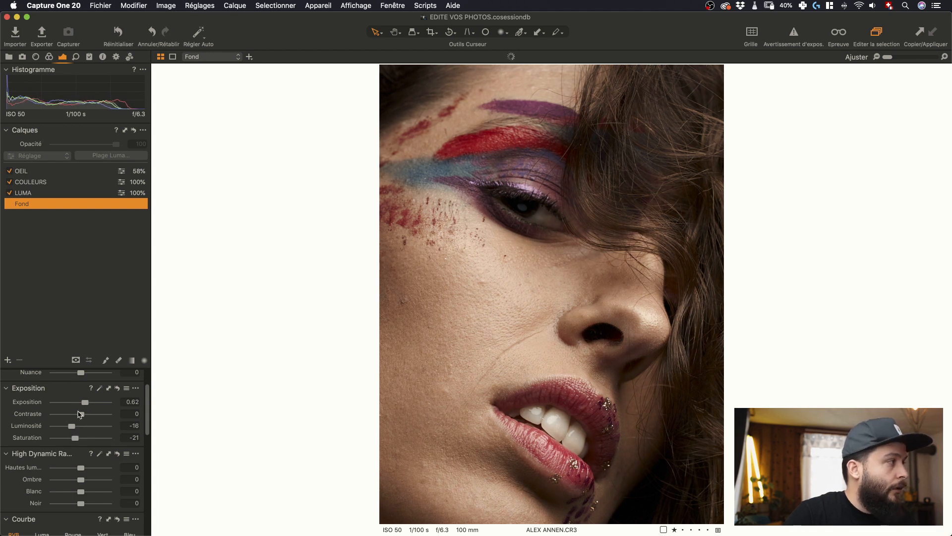
# Set the LUMA layer's Contraste to 3, Luminosité to 7, Saturation to -16 and Clarté to 8, and reduce its opacity to 54%
pyautogui.click(28, 194)
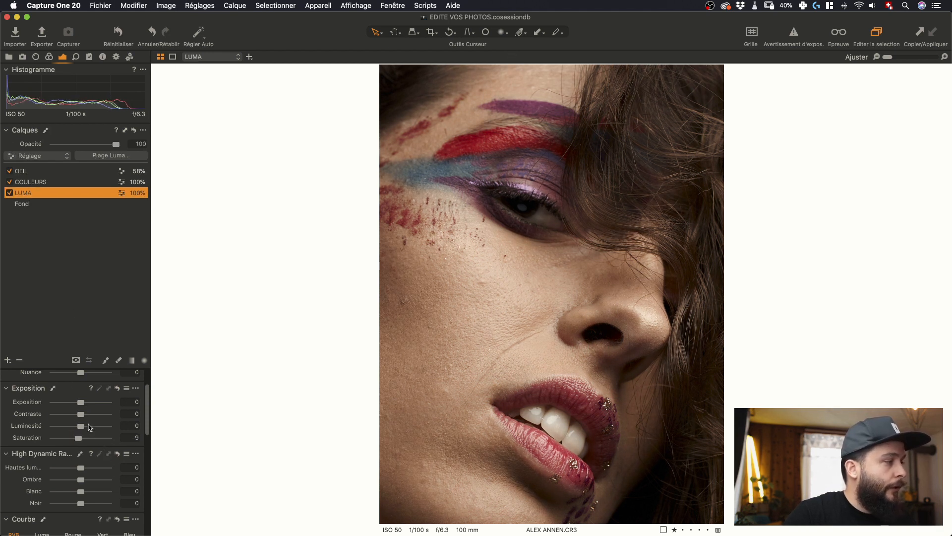
pyautogui.moveTo(83, 415); pyautogui.dragTo(85, 415)
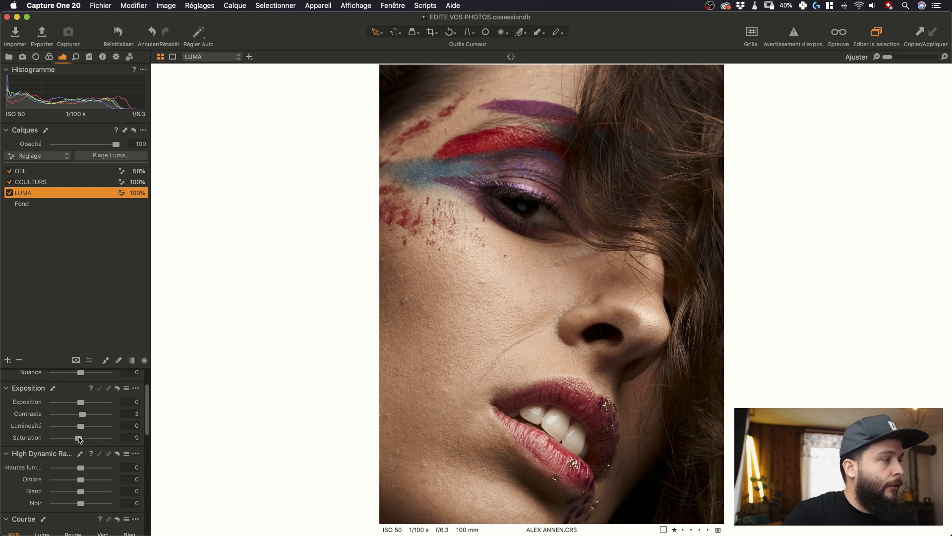
pyautogui.moveTo(81, 426)
pyautogui.mouseDown()
pyautogui.moveTo(76, 438)
pyautogui.moveTo(84, 426)
pyautogui.mouseUp()
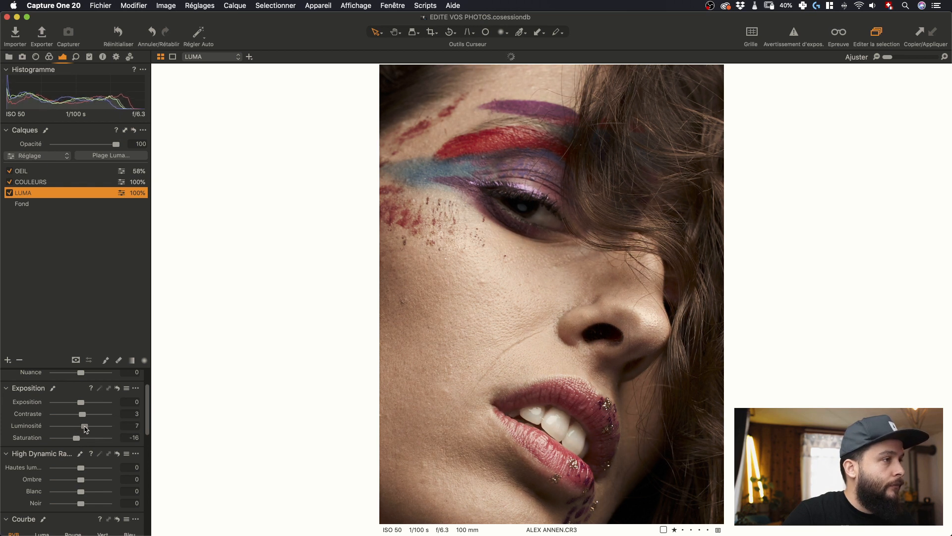
pyautogui.click(119, 34)
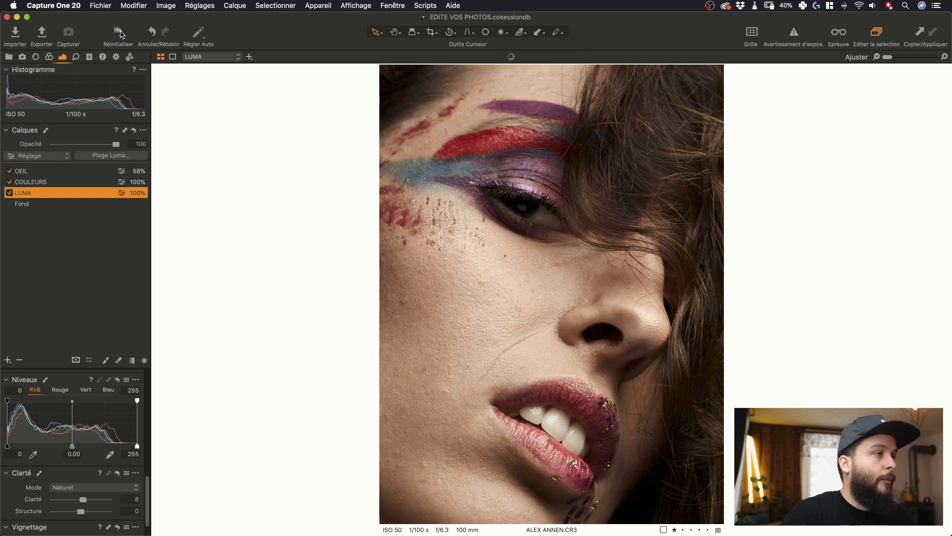
pyautogui.click(93, 144)
pyautogui.moveTo(92, 145); pyautogui.dragTo(87, 144)
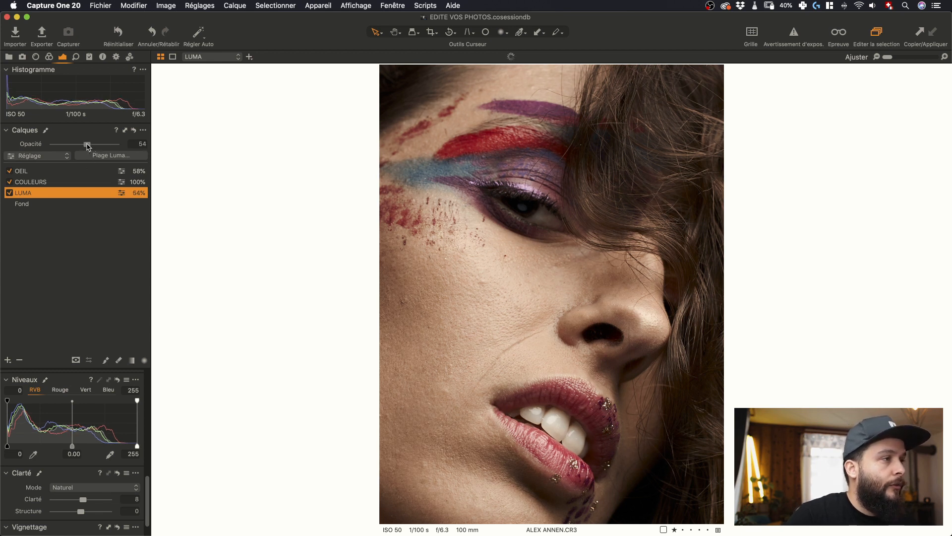
# Set the Fond layer's Luminosité to -14 and reset its High Dynamic Range adjustments
pyautogui.click(68, 203)
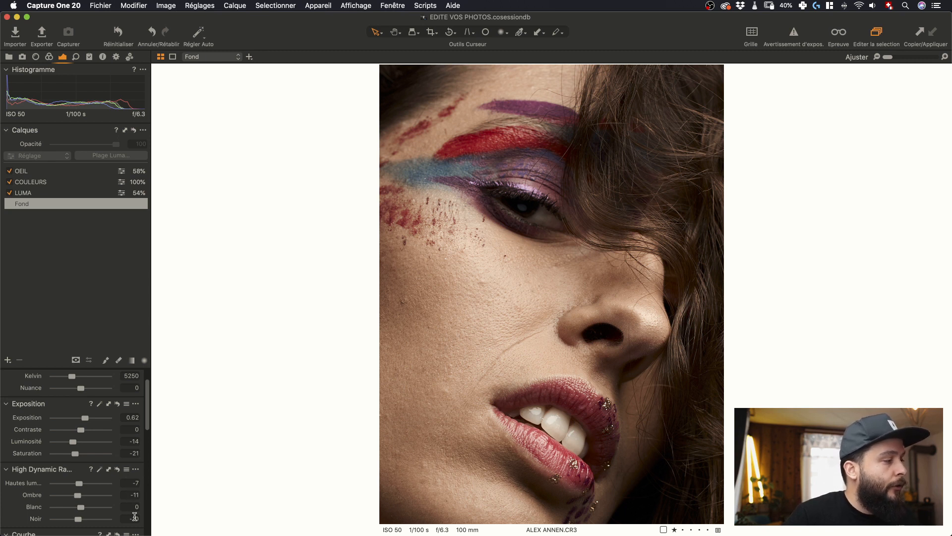
pyautogui.click(118, 469)
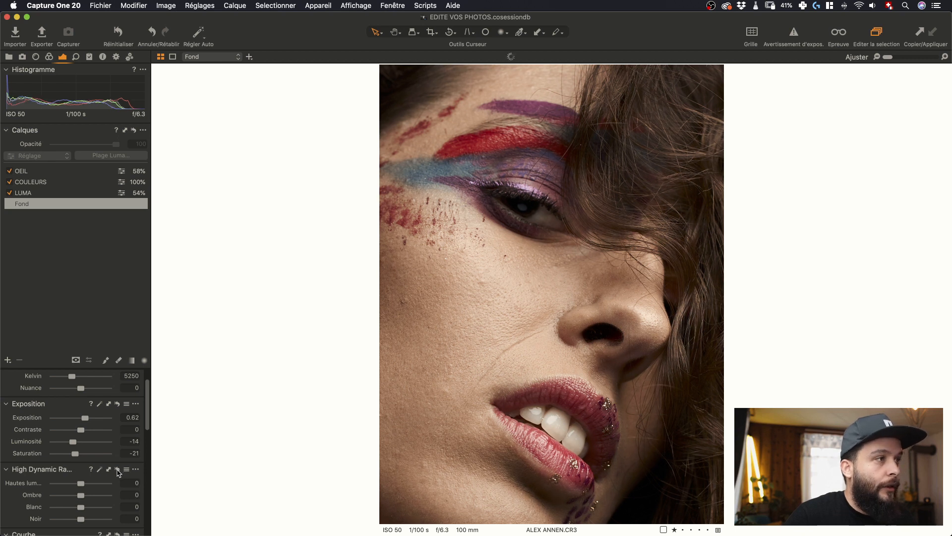
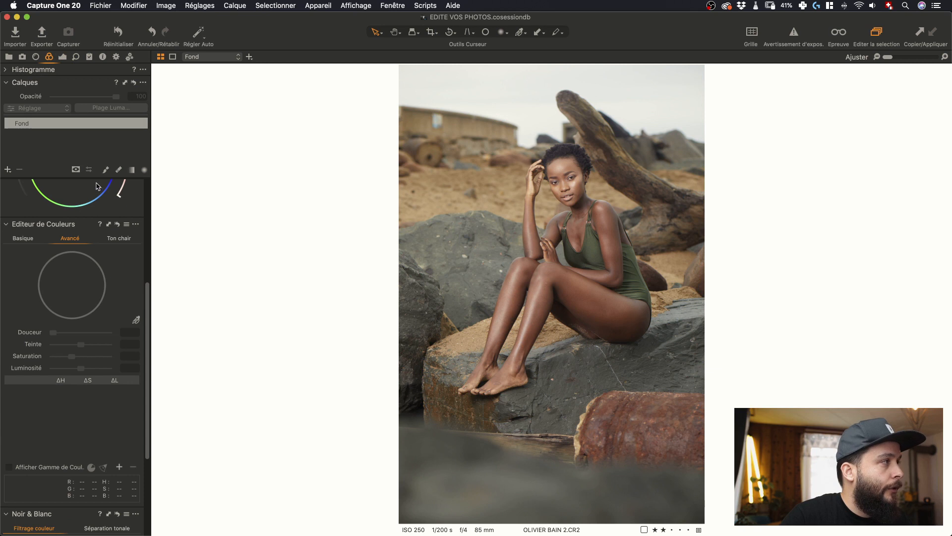
# Add a new filled adjustment layer to the beach portrait and name it FOND
pyautogui.click(7, 170)
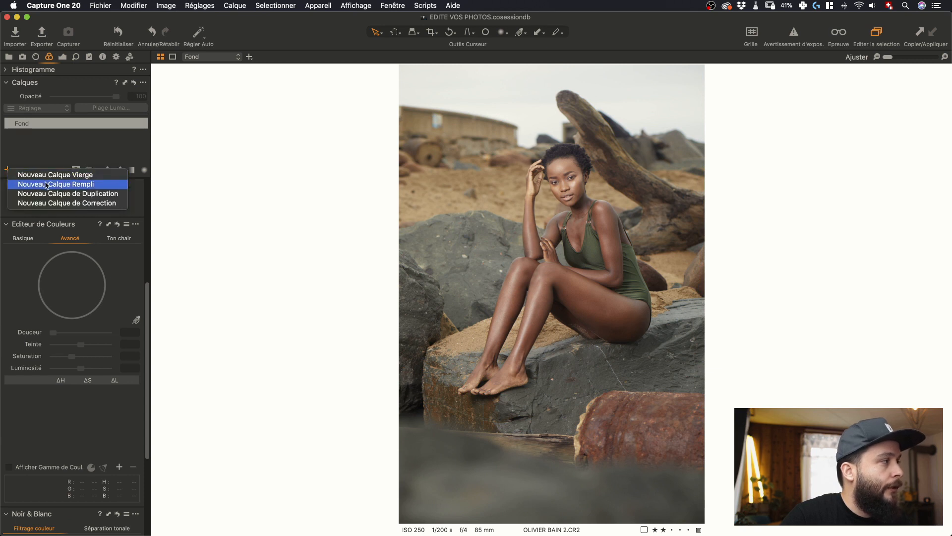
pyautogui.click(44, 182)
pyautogui.doubleClick(37, 123)
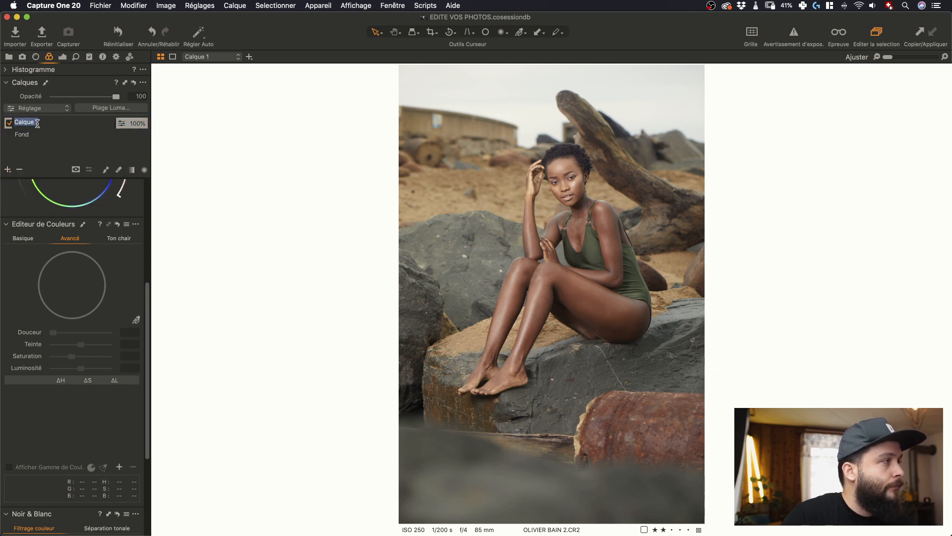
pyautogui.write('FOND')
pyautogui.press('Return')
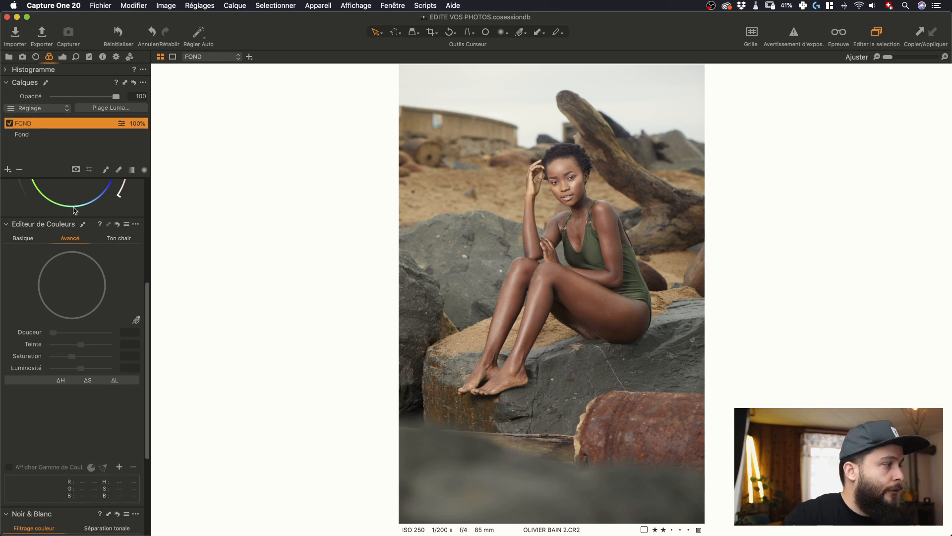
# Sample the sand as the Ton chair colour, shift and narrow the range towards yellow, and set Douceur to 16.7
pyautogui.click(128, 238)
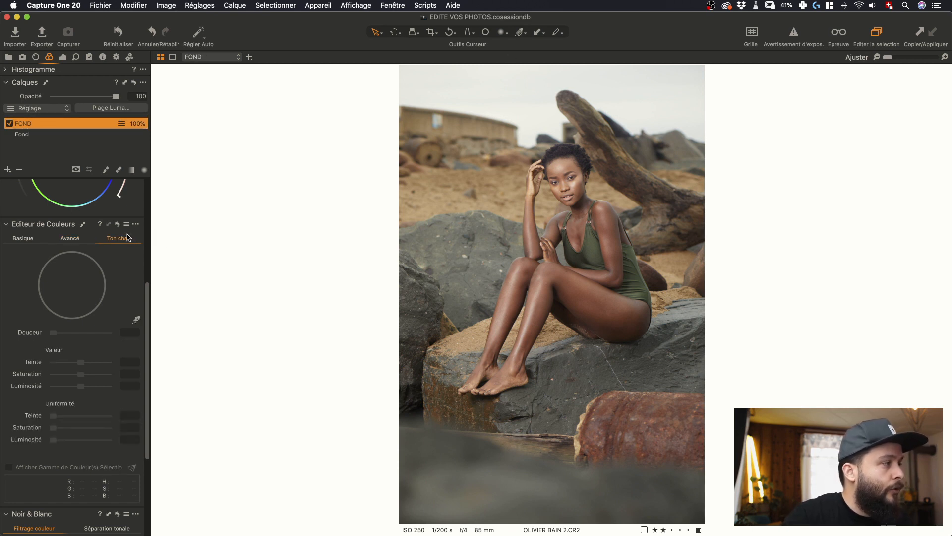
pyautogui.click(136, 318)
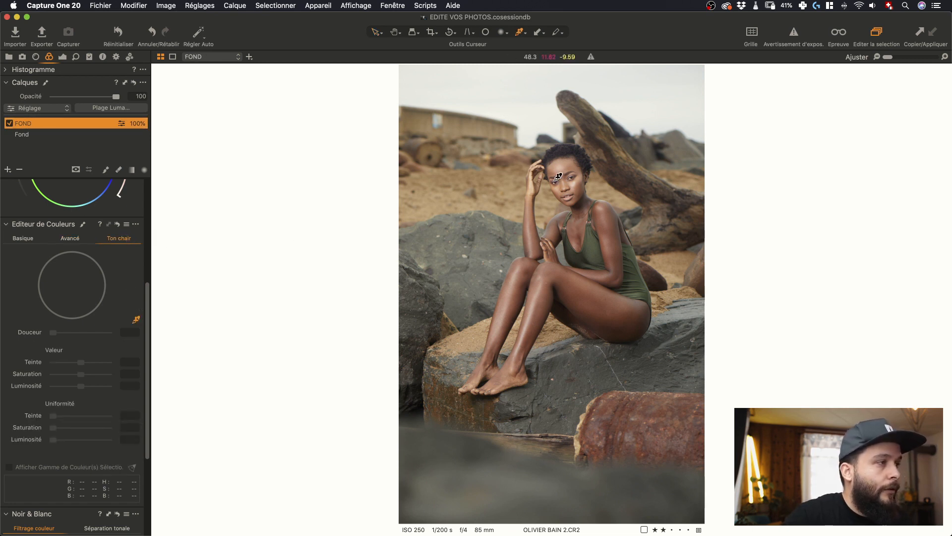
pyautogui.click(492, 194)
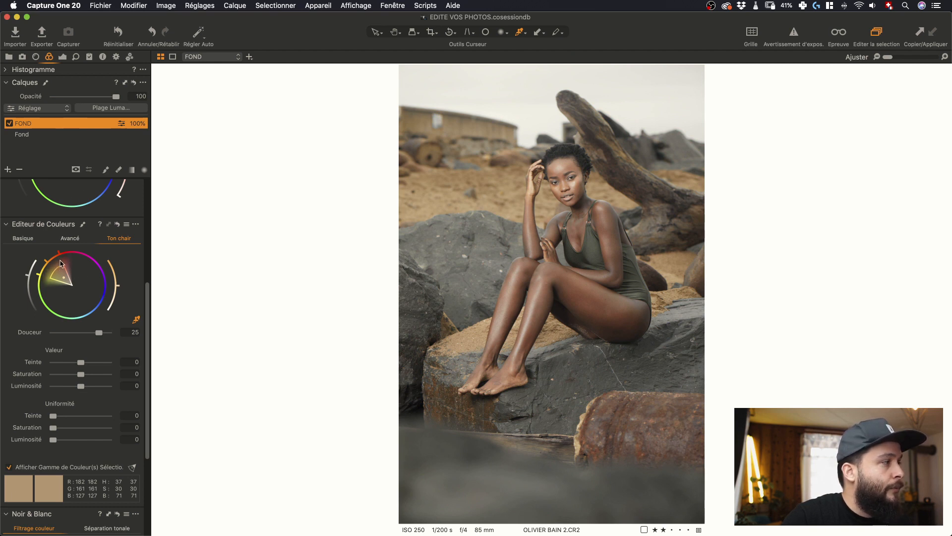
pyautogui.moveTo(61, 254); pyautogui.dragTo(35, 272)
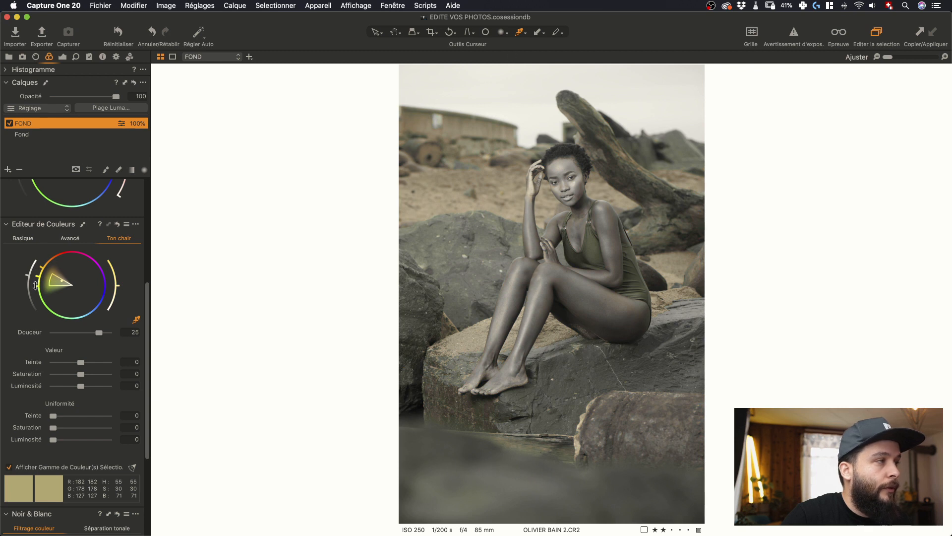
pyautogui.moveTo(35, 284); pyautogui.dragTo(36, 278)
pyautogui.moveTo(99, 332); pyautogui.dragTo(83, 333)
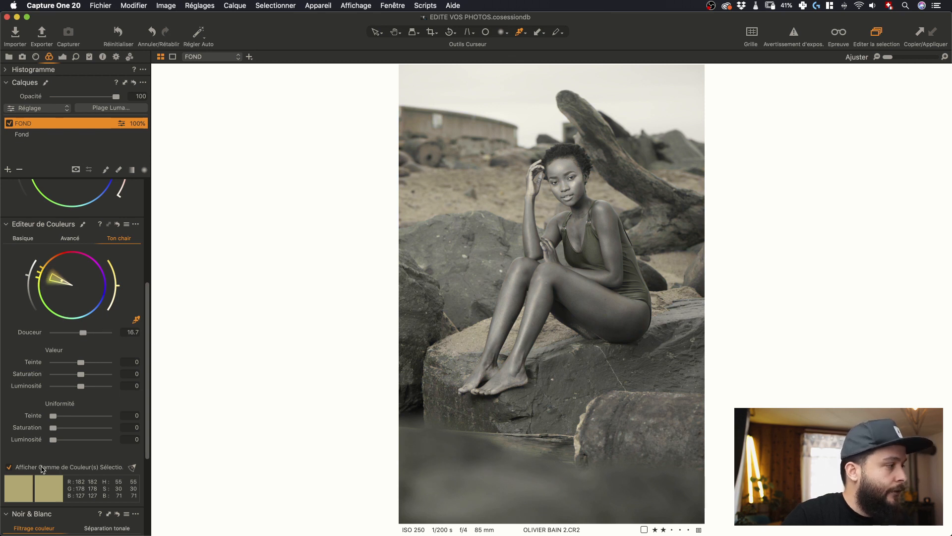
# Set the sand range's Uniformité to Teinte 59.3, Saturation 34.9 and Luminosité 11.2, and compare with the FOND layer off and on
pyautogui.click(69, 419)
pyautogui.moveTo(73, 420); pyautogui.dragTo(60, 442)
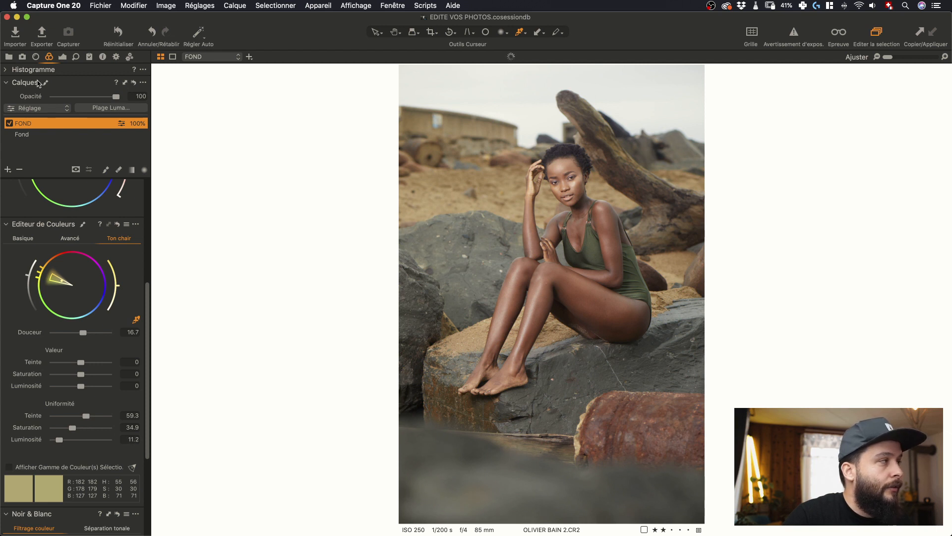
pyautogui.click(9, 124)
pyautogui.click(9, 124)
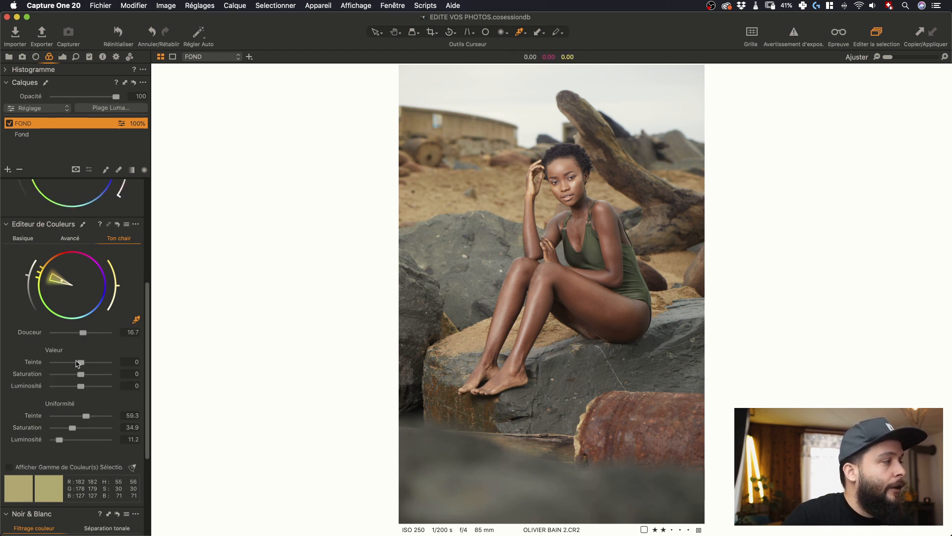
# Set the sand range's Valeur Teinte to -5 and compare the photo with the FOND layer off and on
pyautogui.moveTo(76, 364); pyautogui.dragTo(35, 362)
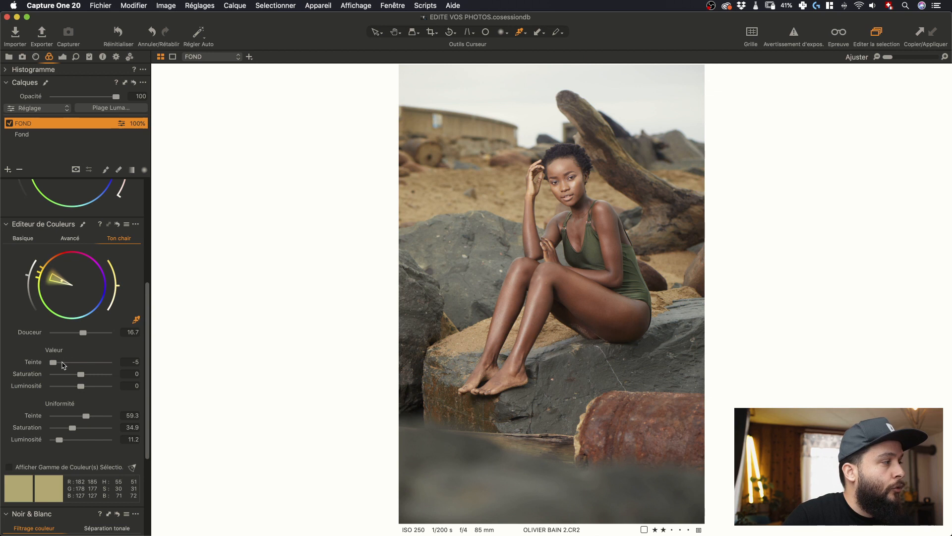
pyautogui.moveTo(53, 363); pyautogui.dragTo(2, 346)
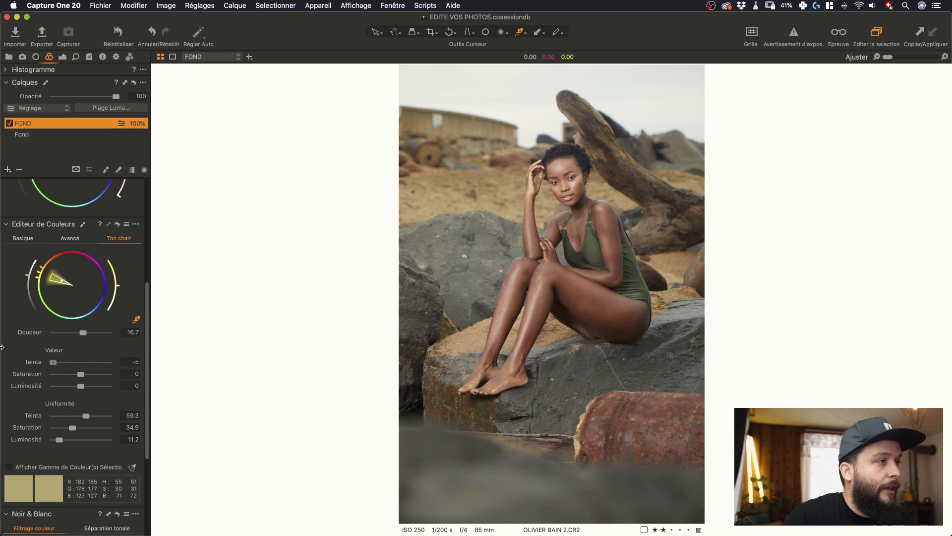
pyautogui.click(11, 124)
pyautogui.click(11, 124)
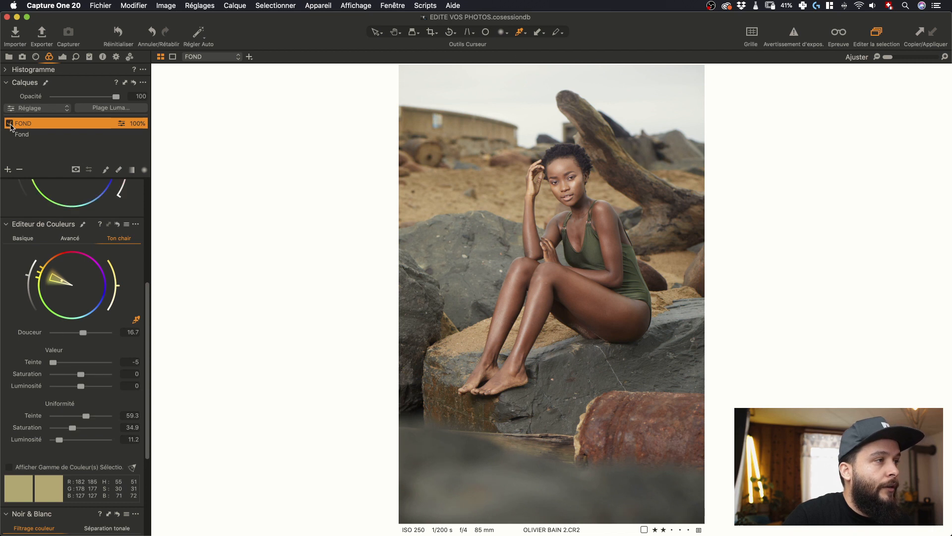
pyautogui.click(10, 124)
pyautogui.click(11, 124)
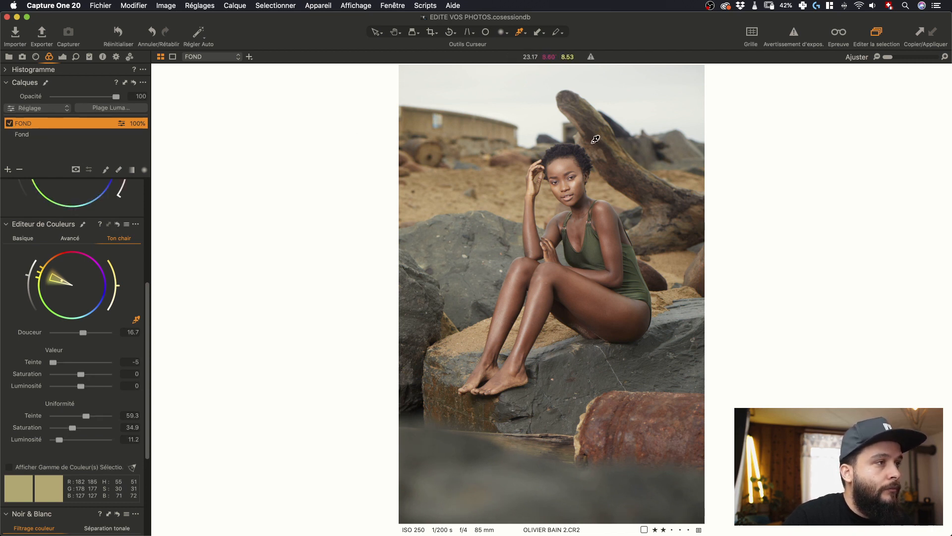
# Add a new filled adjustment layer and name it MODELE
pyautogui.click(8, 170)
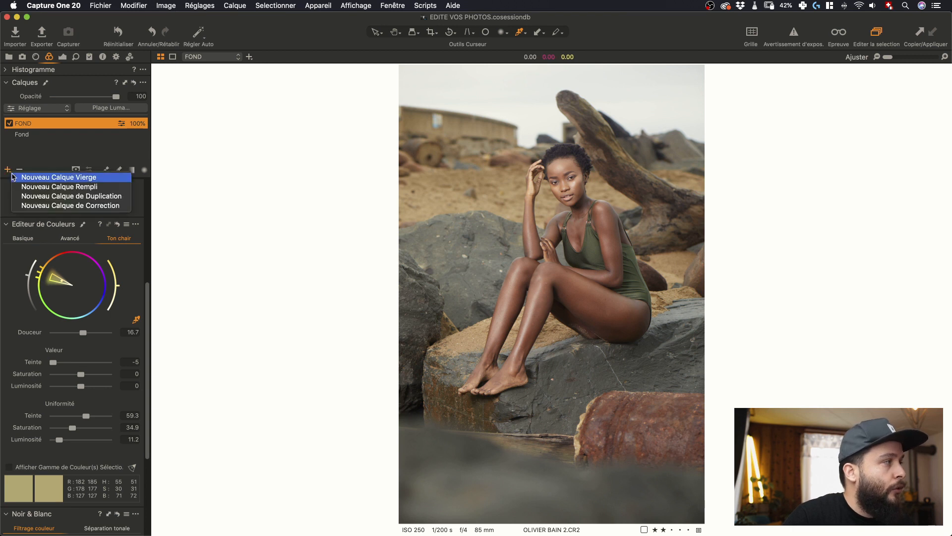
pyautogui.click(44, 187)
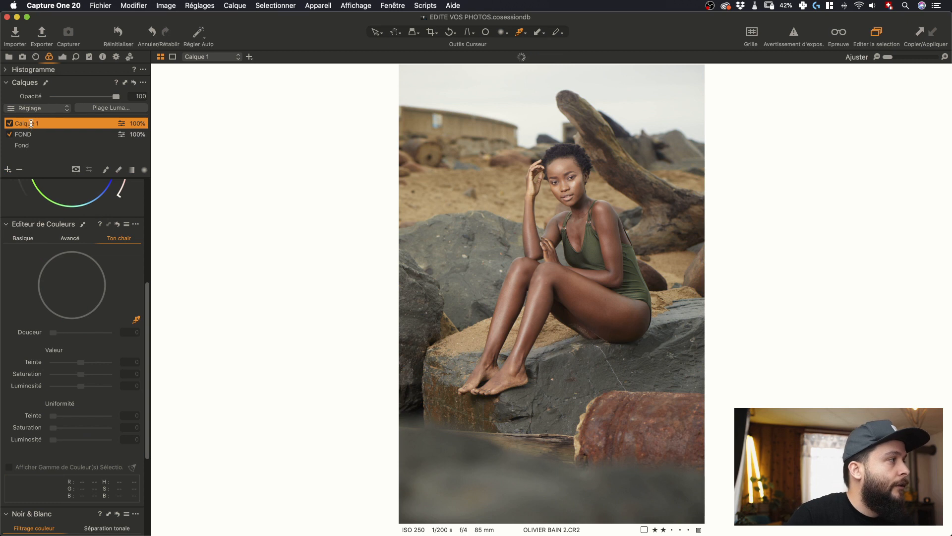
pyautogui.doubleClick(31, 123)
pyautogui.write('MODELE')
pyautogui.press('Return')
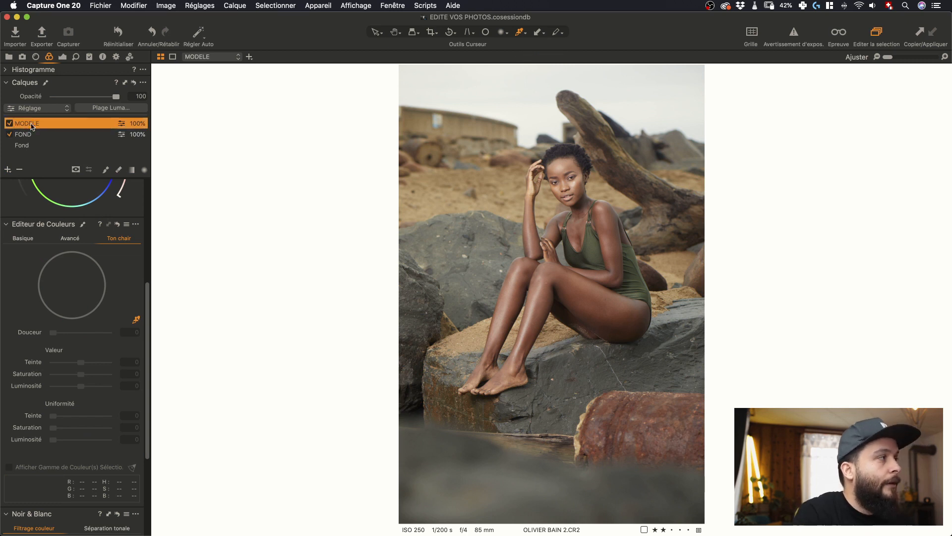
# Sample the model's leg as the Ton chair colour, set Douceur to 18.6 and narrow the range towards red, previewing the selected colours
pyautogui.click(572, 295)
pyautogui.click(9, 466)
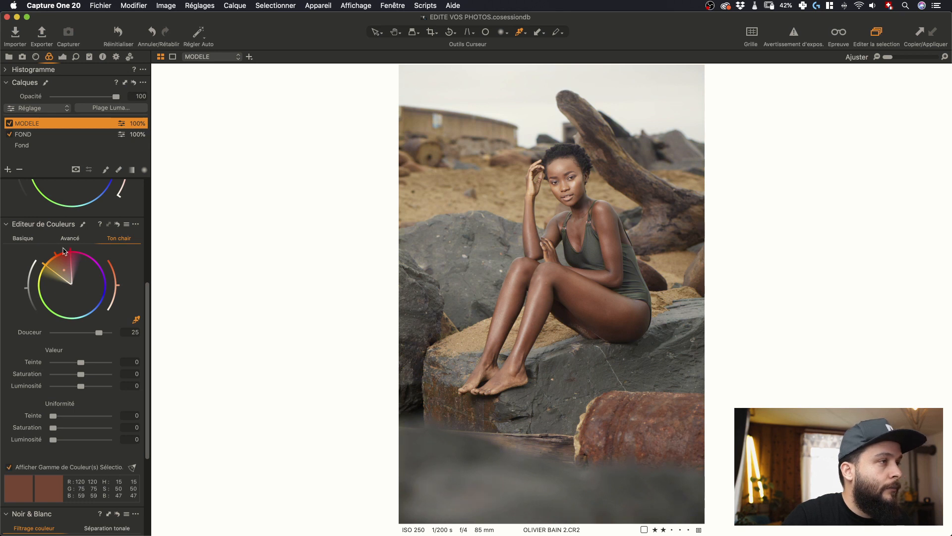
pyautogui.moveTo(99, 333); pyautogui.dragTo(87, 332)
pyautogui.moveTo(54, 257); pyautogui.dragTo(63, 251)
pyautogui.click(9, 467)
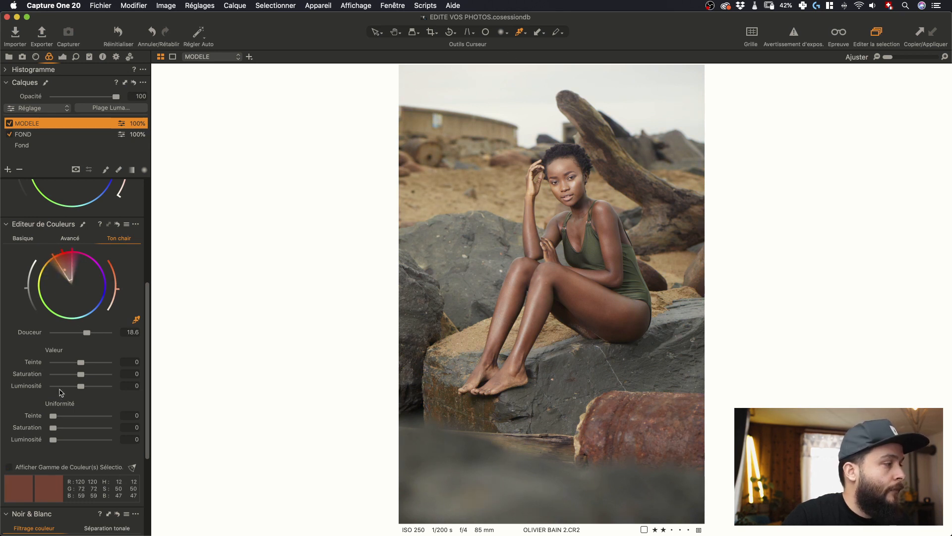
# Set the skin's Uniformité to Teinte 45.8 and Saturation 34.7 and its Valeur to Teinte -1.6 and Saturation -2.1, comparing with MODELE off
pyautogui.moveTo(54, 415); pyautogui.dragTo(72, 428)
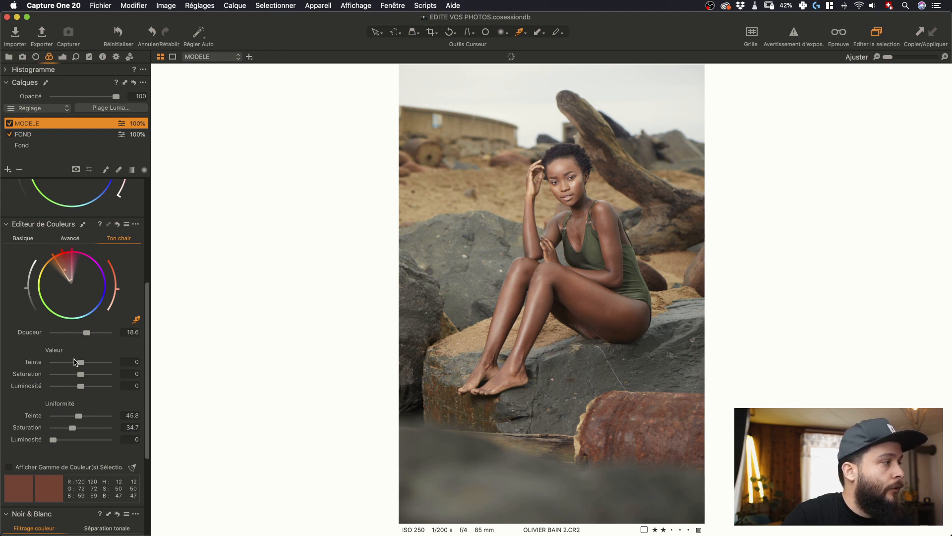
pyautogui.moveTo(80, 362); pyautogui.dragTo(70, 363)
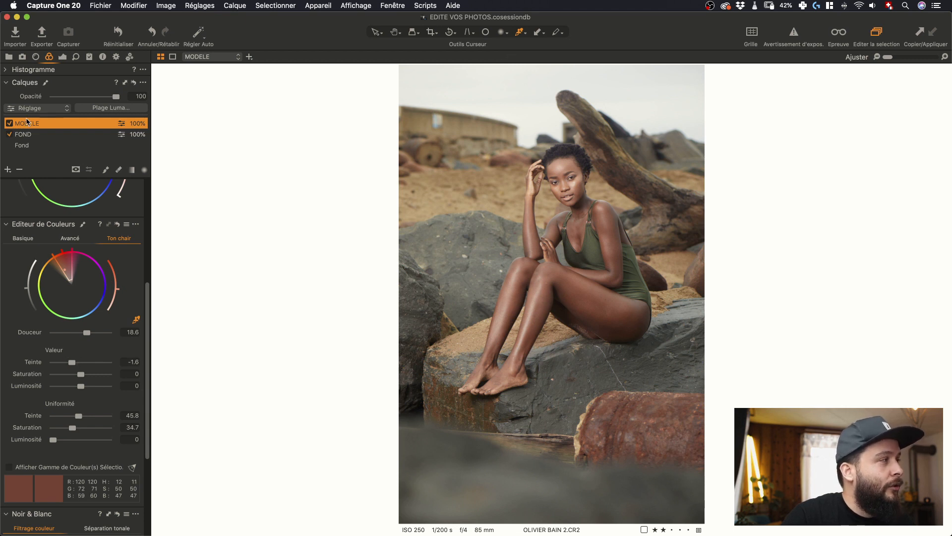
pyautogui.click(9, 123)
pyautogui.click(9, 124)
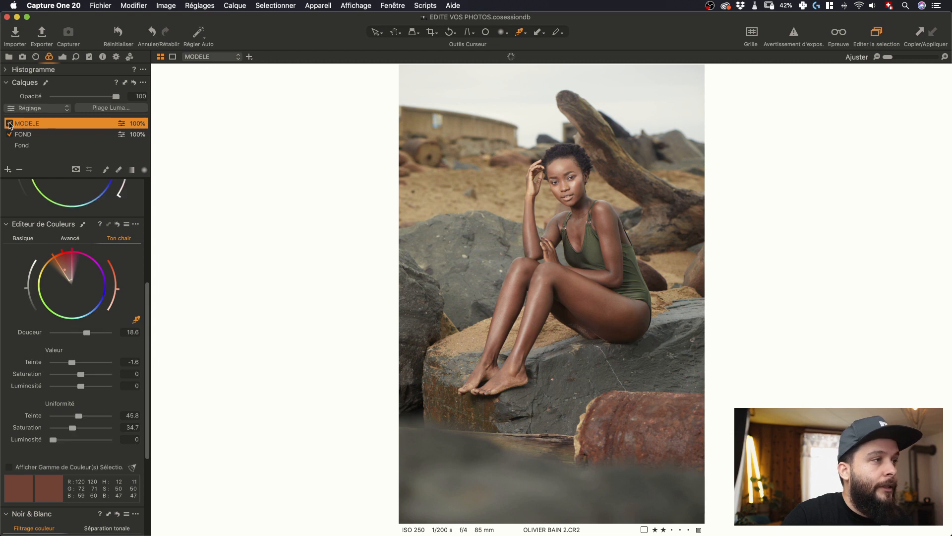
pyautogui.moveTo(81, 376); pyautogui.dragTo(80, 376)
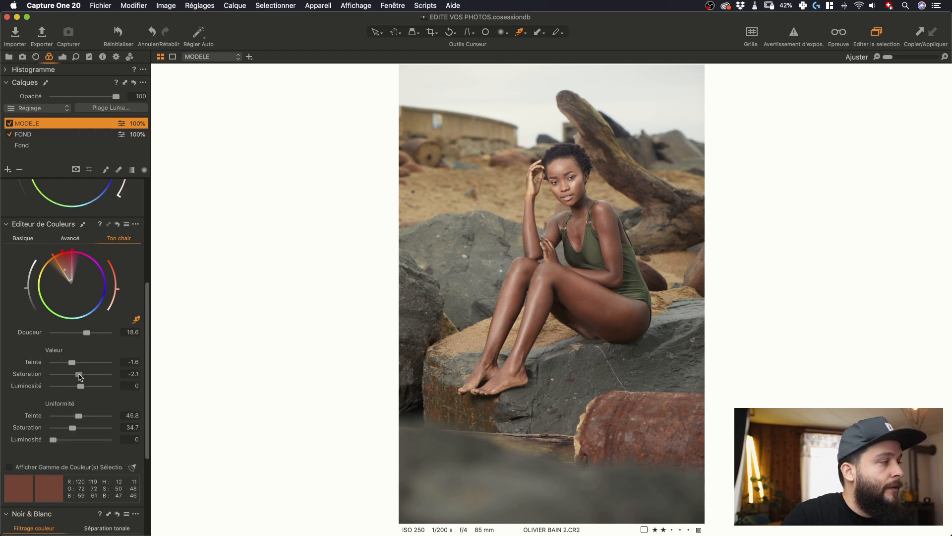
# Switch to the exposure tools, add a new empty layer above MODELE and name it LUMA
pyautogui.click(26, 145)
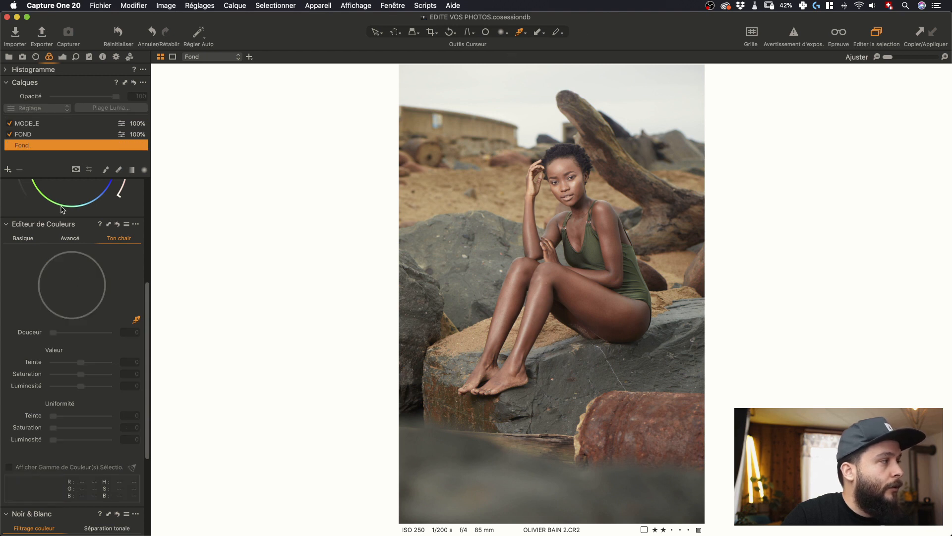
pyautogui.scroll(5, 74, 243)
pyautogui.click(62, 56)
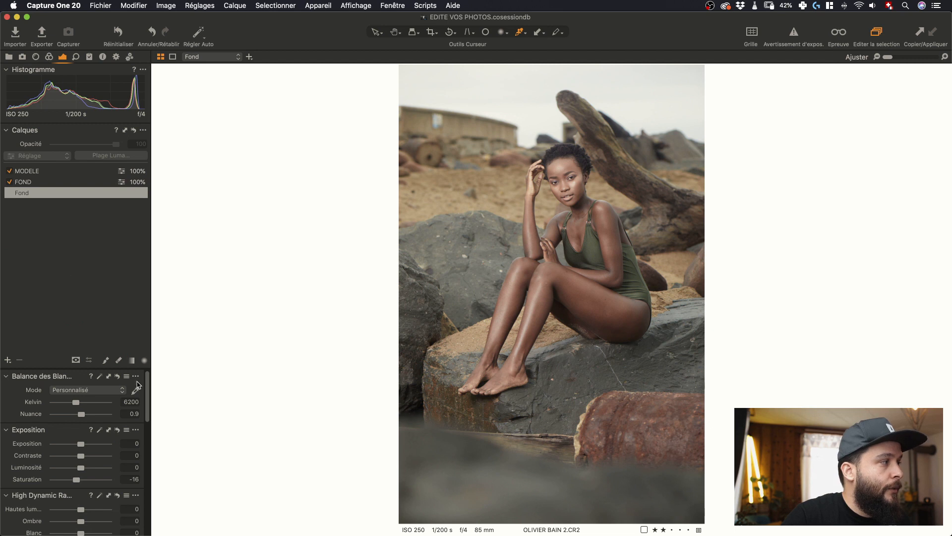
pyautogui.click(7, 361)
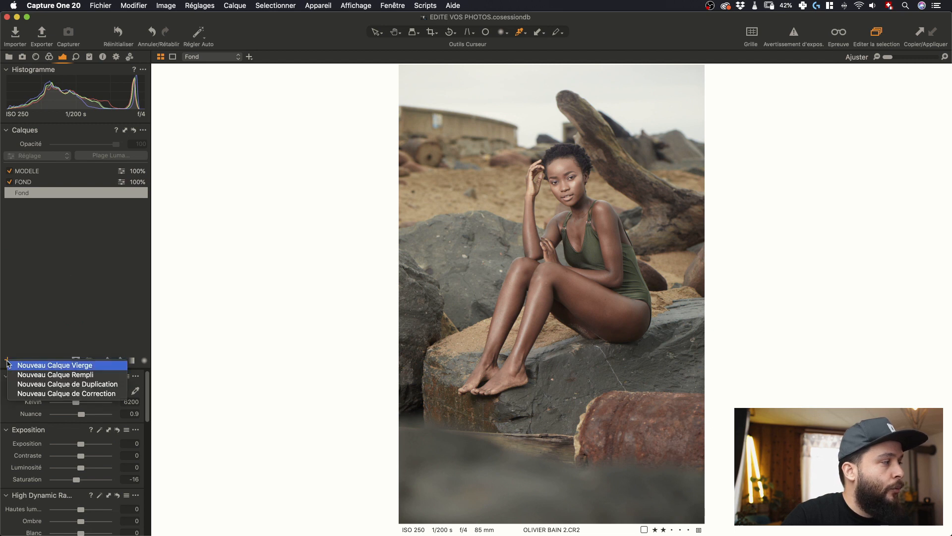
pyautogui.click(49, 367)
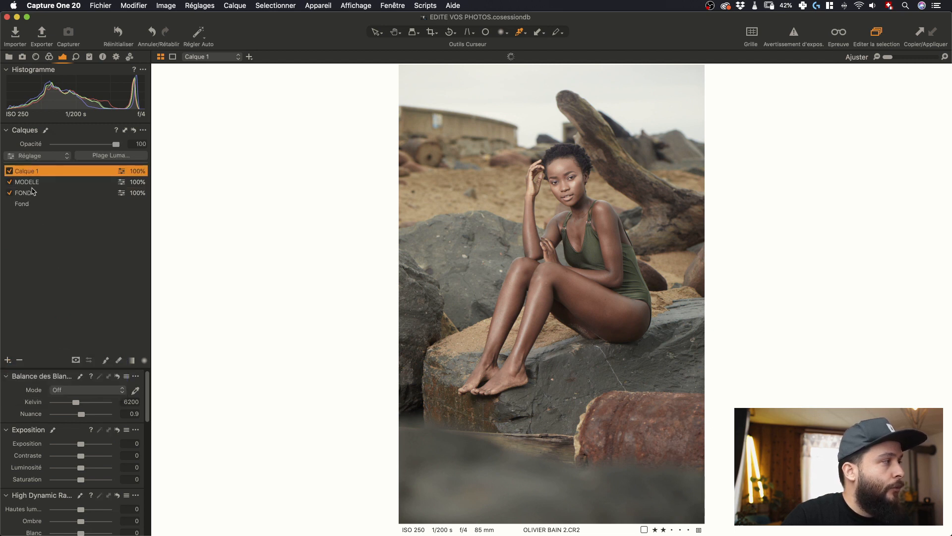
pyautogui.doubleClick(30, 171)
pyautogui.write('LUMA')
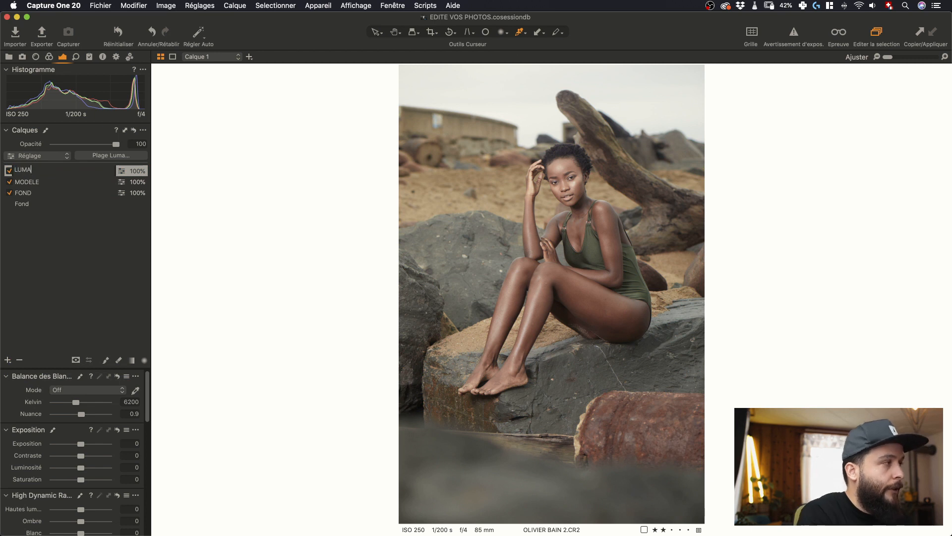
pyautogui.press('Return')
# Detach the Courbe tool as a floating window over the viewer and enlarge it
pyautogui.scroll(-6, 137, 505)
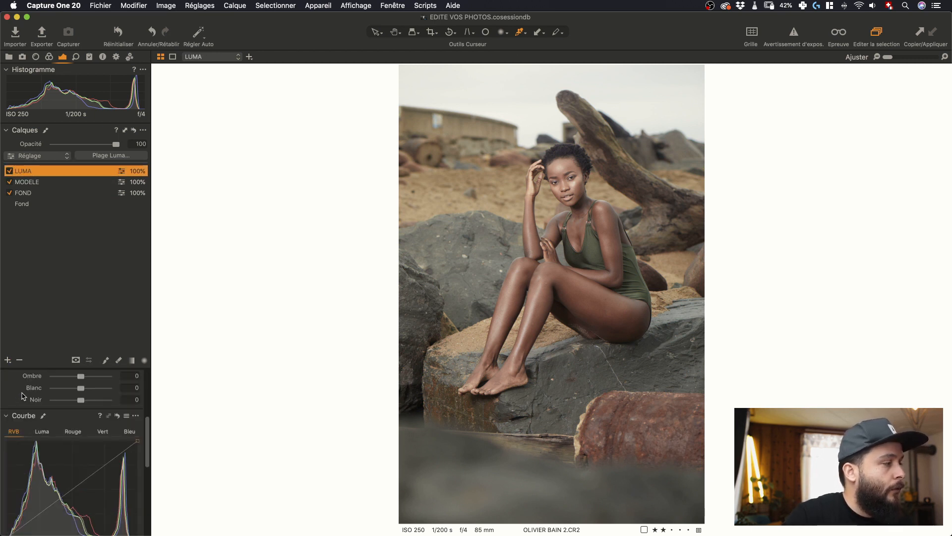
pyautogui.moveTo(30, 419); pyautogui.dragTo(271, 140)
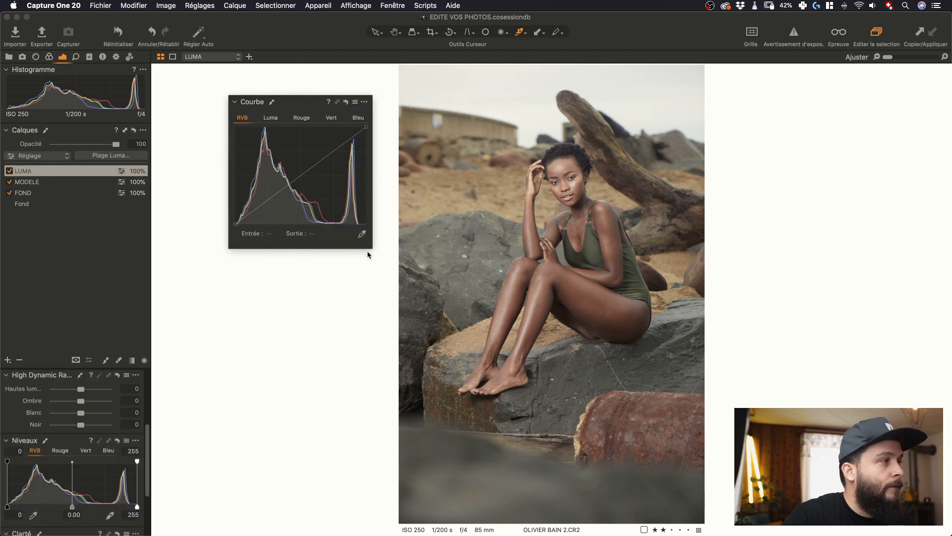
pyautogui.moveTo(371, 246); pyautogui.dragTo(437, 320)
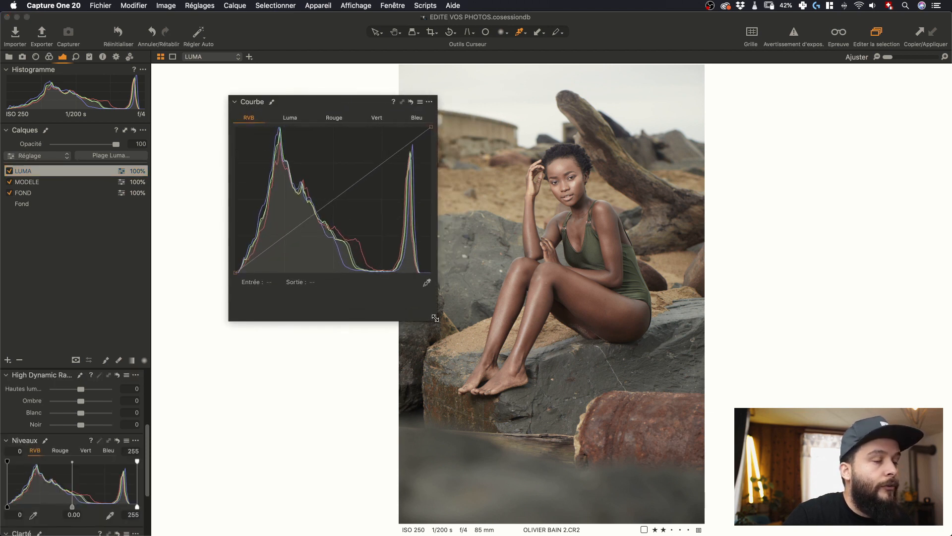
# Shape a gentle RVB S-curve on LUMA, lowering the shadows slightly and raising Entrée 184 to Sortie 188, and compare without the curve
pyautogui.click(284, 237)
pyautogui.moveTo(284, 236); pyautogui.dragTo(282, 239)
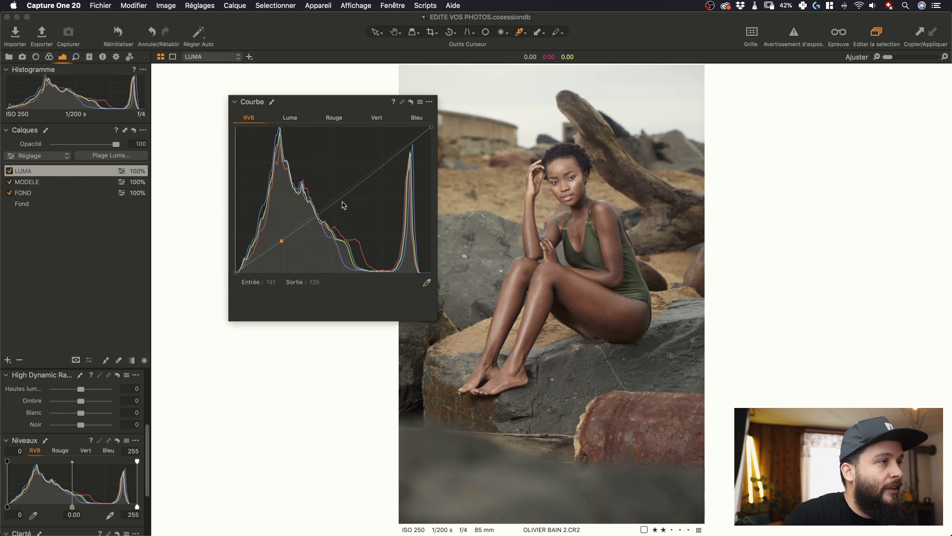
pyautogui.click(375, 167)
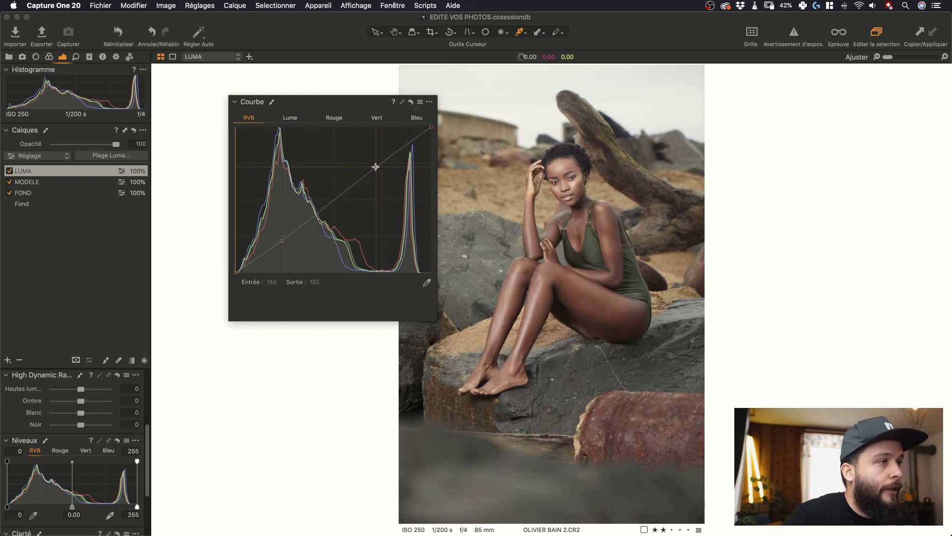
pyautogui.moveTo(375, 167); pyautogui.dragTo(376, 166)
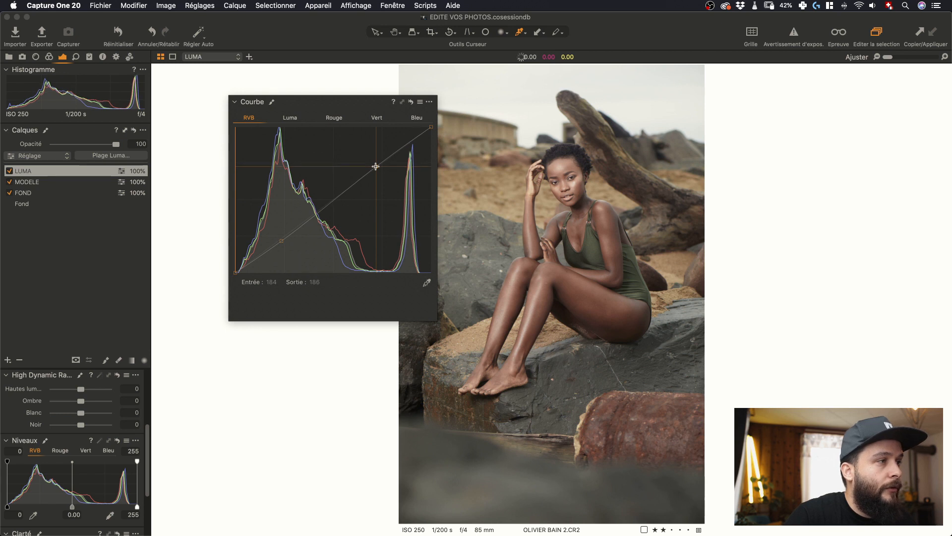
pyautogui.click(412, 102)
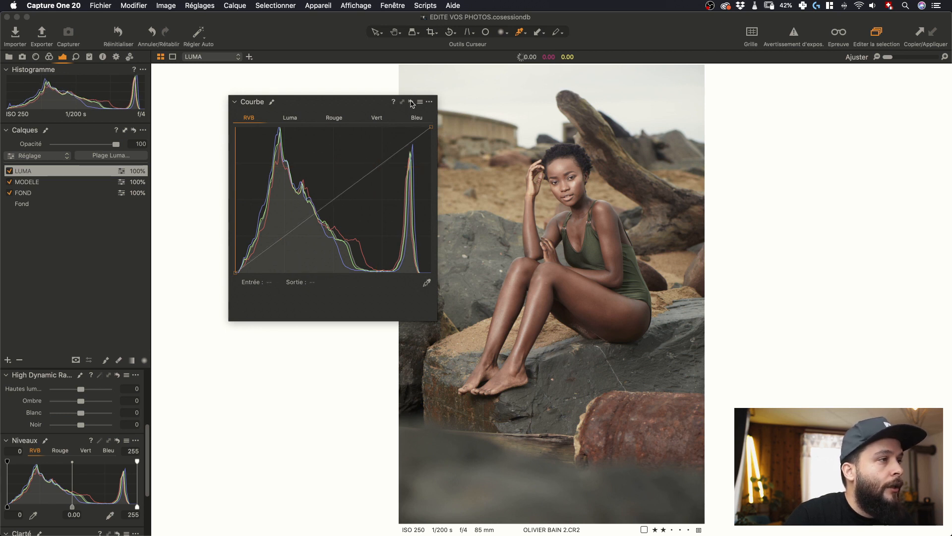
pyautogui.keyDown('alt'); pyautogui.click(411, 102); pyautogui.keyUp('alt')
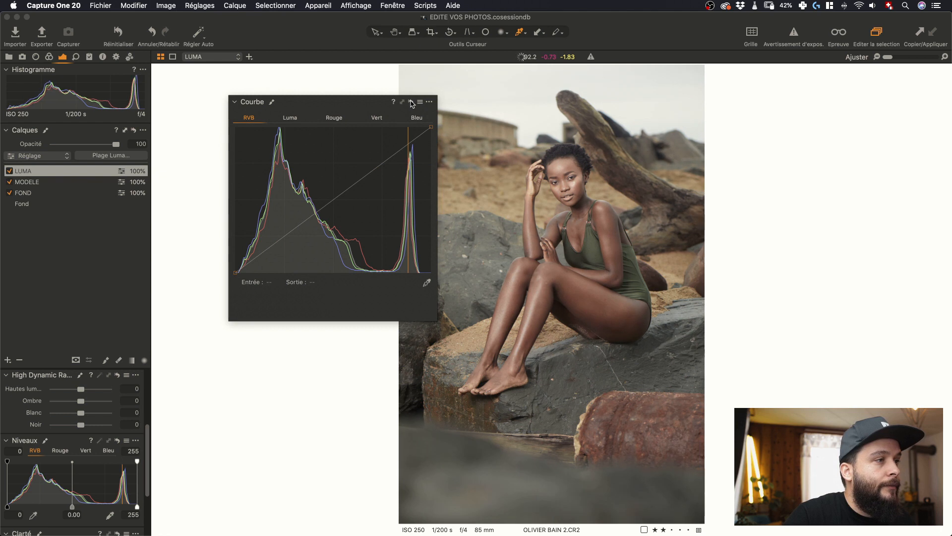
# Dock the Courbe tool back among the exposure tools, set LUMA's Clarté to 7 and compare with the unadjusted photo
pyautogui.moveTo(345, 99); pyautogui.dragTo(72, 461)
pyautogui.scroll(3, 72, 447)
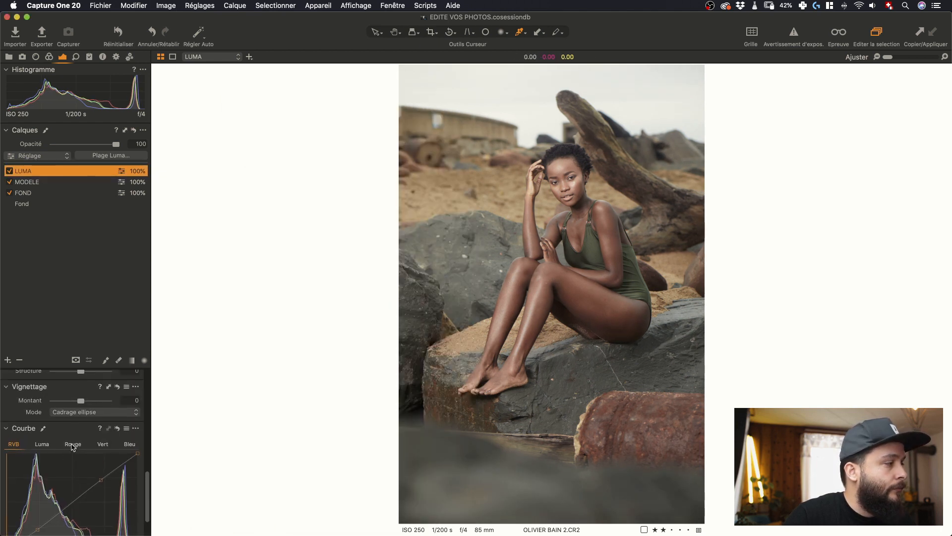
pyautogui.scroll(2, 72, 447)
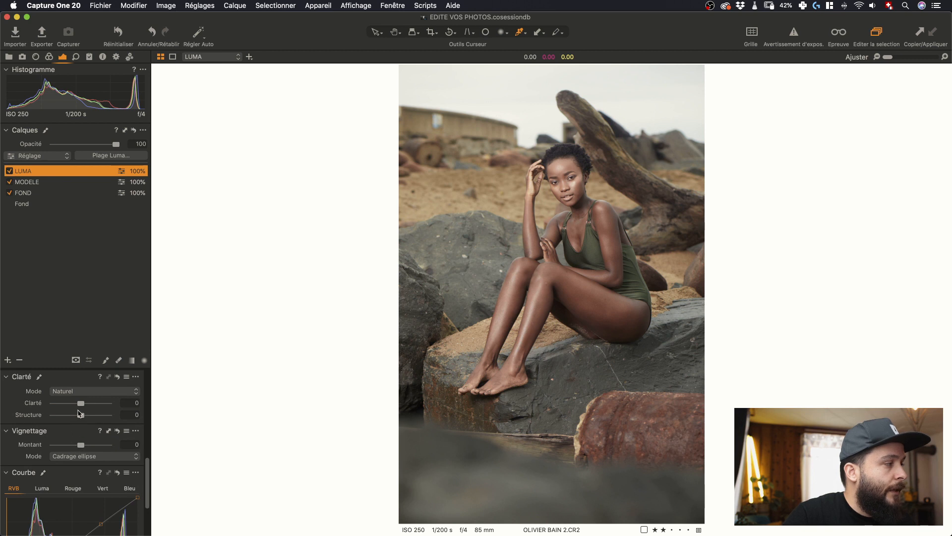
pyautogui.moveTo(81, 405); pyautogui.dragTo(83, 406)
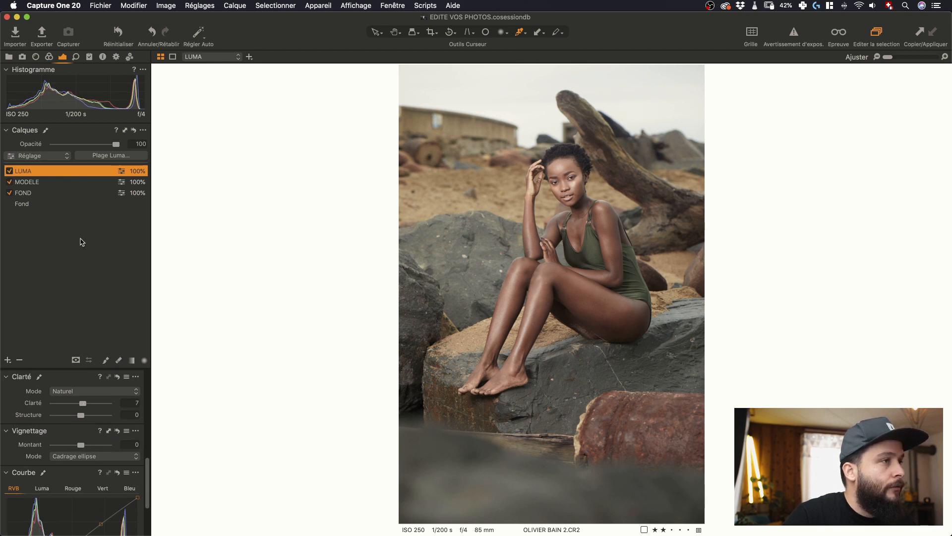
pyautogui.click(119, 34)
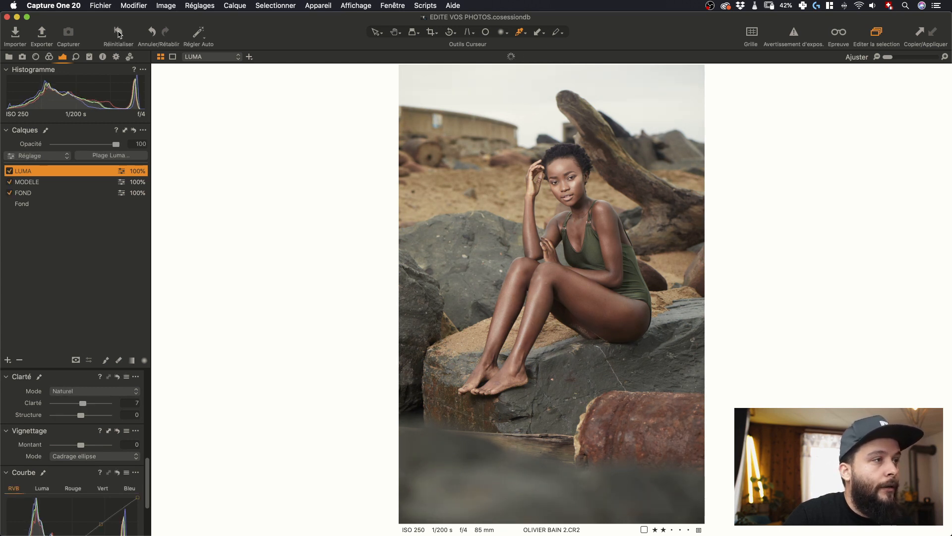
# Add a new empty layer above LUMA and name it VIGNETTAGE
pyautogui.click(8, 360)
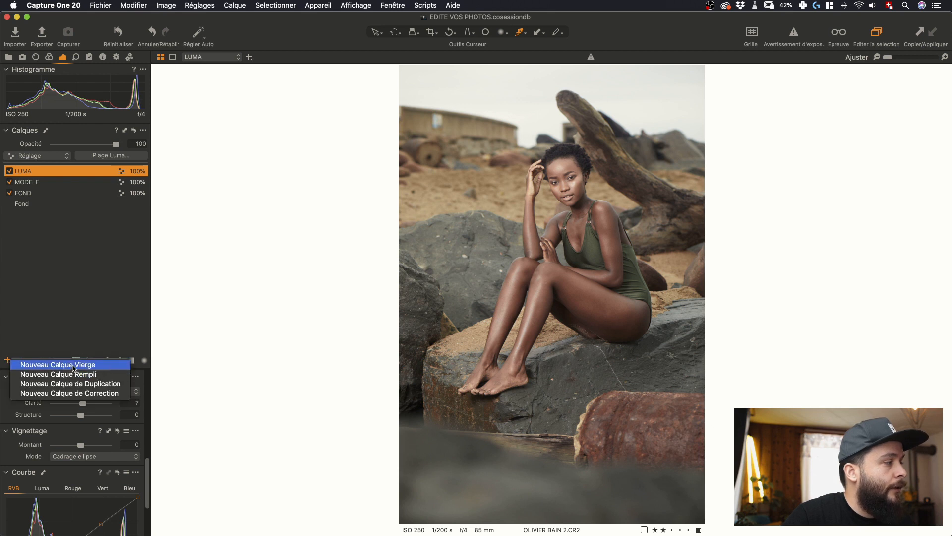
pyautogui.click(73, 366)
pyautogui.doubleClick(31, 170)
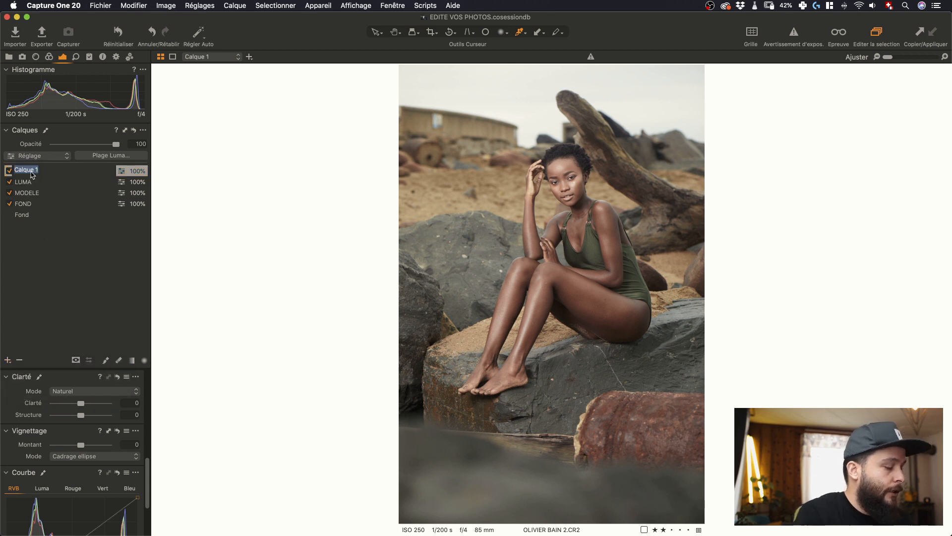
pyautogui.write('VIGNETTA')
pyautogui.press('Return')
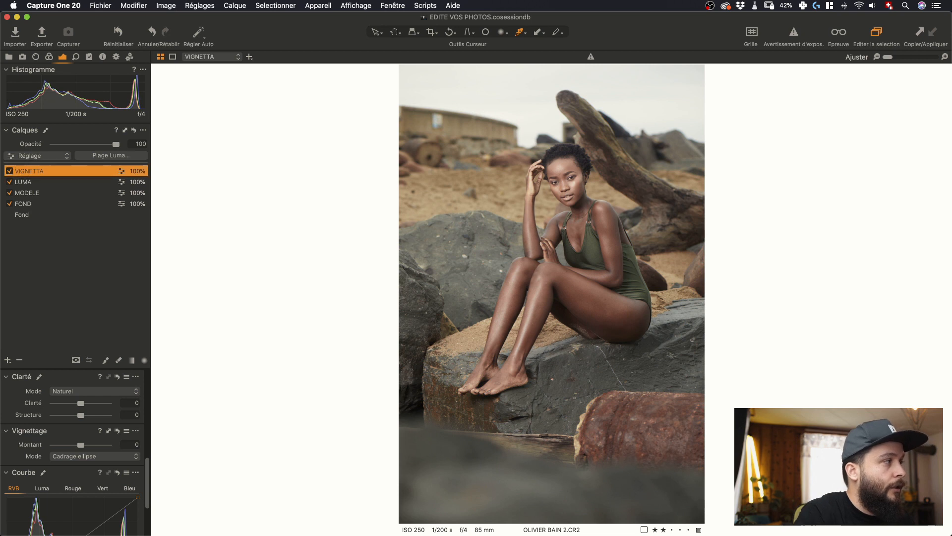
pyautogui.doubleClick(42, 171)
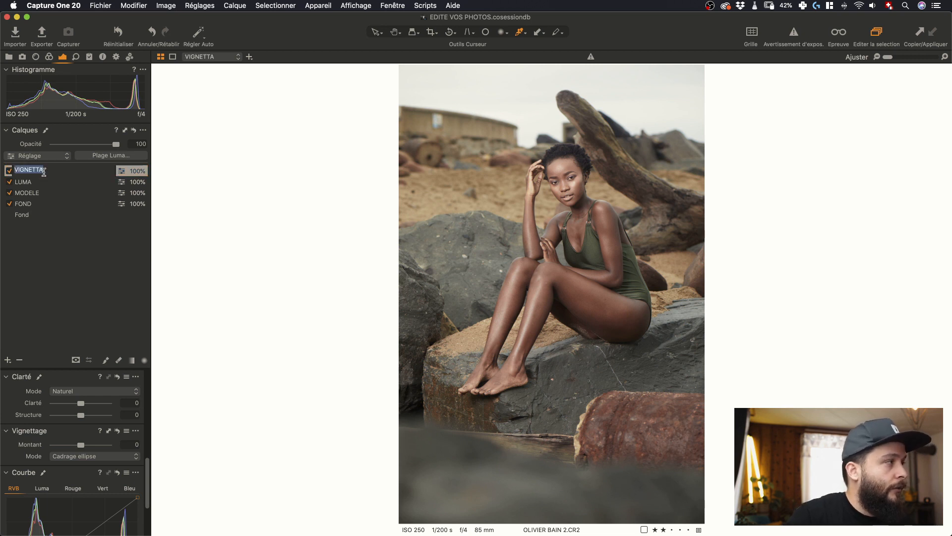
pyautogui.click(43, 172)
pyautogui.write('GE')
pyautogui.press('Return')
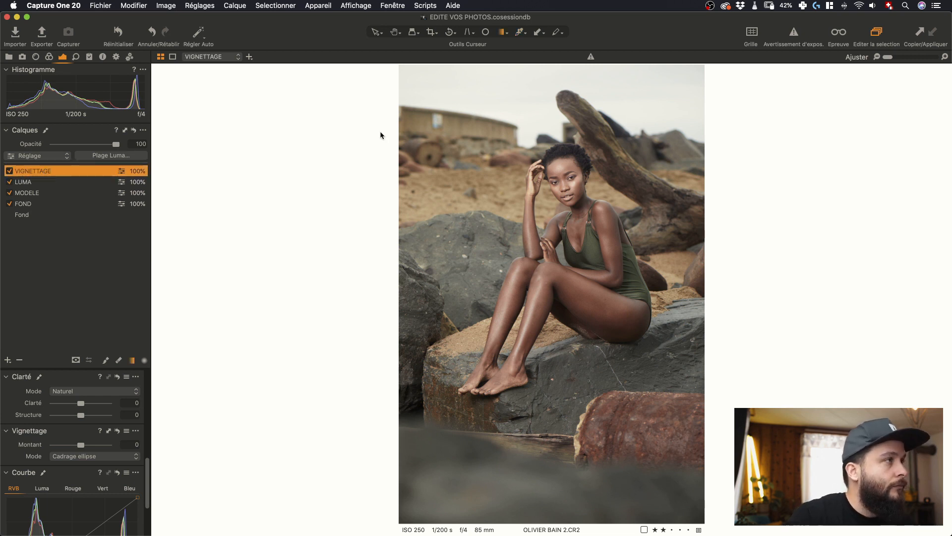
# Draw a radial gradient mask on VIGNETTAGE centred around the model's face and tilt it to follow her seated pose
pyautogui.press('t')
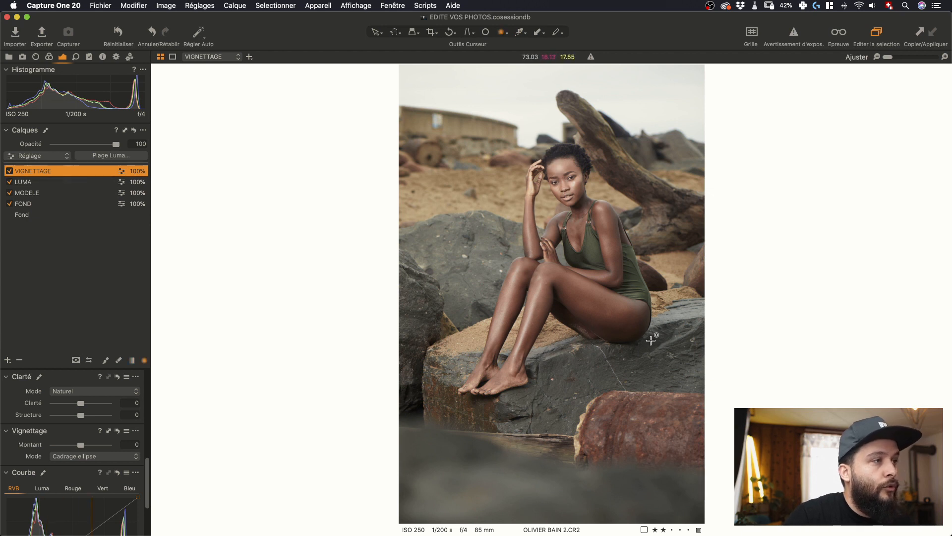
pyautogui.moveTo(565, 191); pyautogui.dragTo(611, 206)
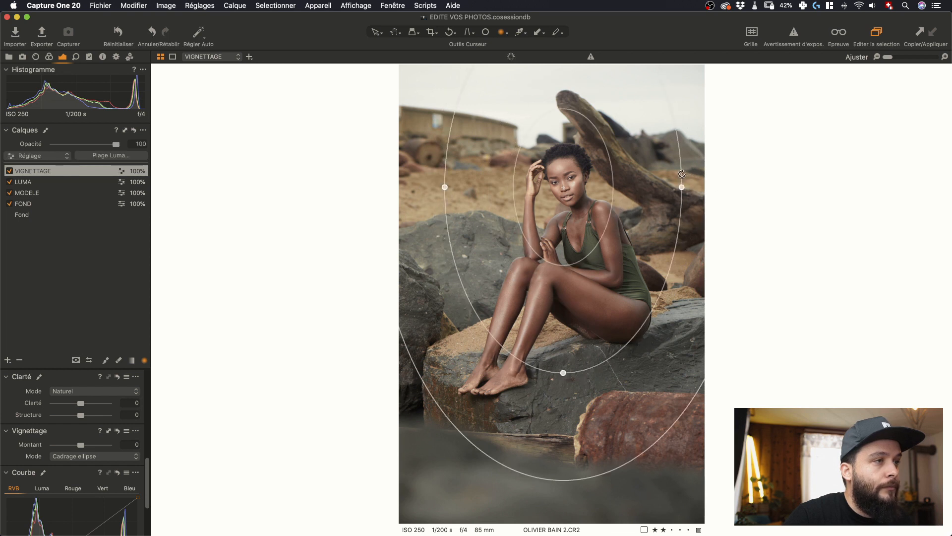
pyautogui.moveTo(685, 171); pyautogui.dragTo(668, 135)
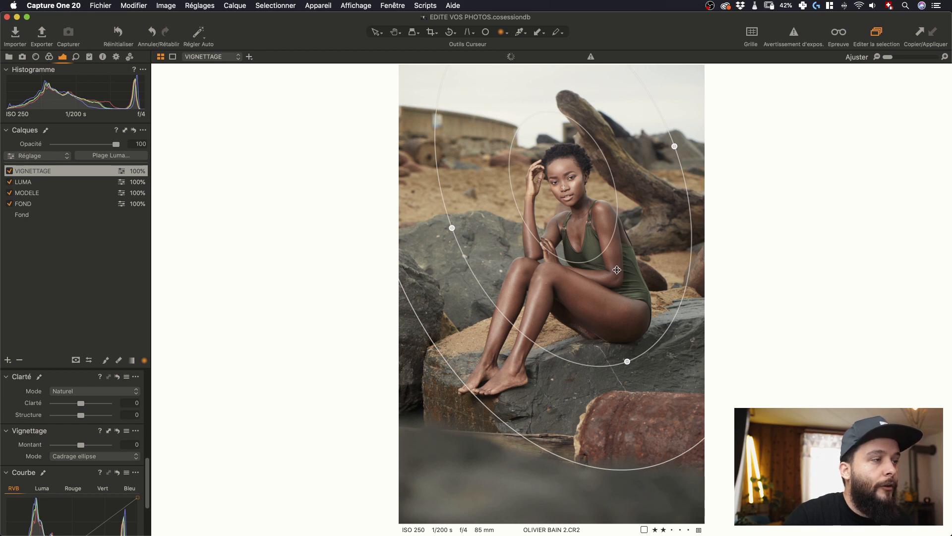
# Display the VIGNETTAGE mask, reshape and recentre the ellipse on the model's torso with a wide soft falloff, and hide the overlay
pyautogui.press('m')
pyautogui.moveTo(601, 256)
pyautogui.mouseDown()
pyautogui.moveTo(581, 219)
pyautogui.moveTo(590, 266)
pyautogui.mouseUp()
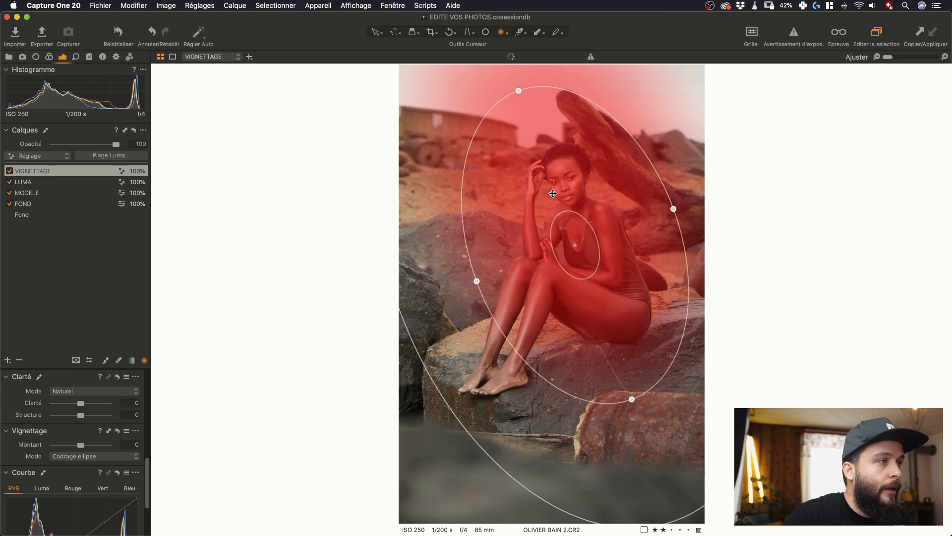
pyautogui.moveTo(563, 229); pyautogui.dragTo(560, 230)
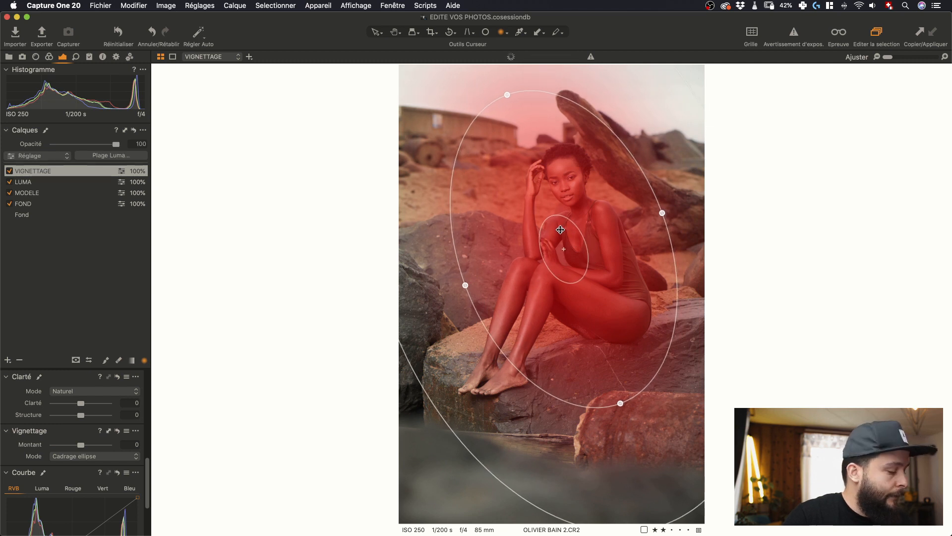
pyautogui.press('m')
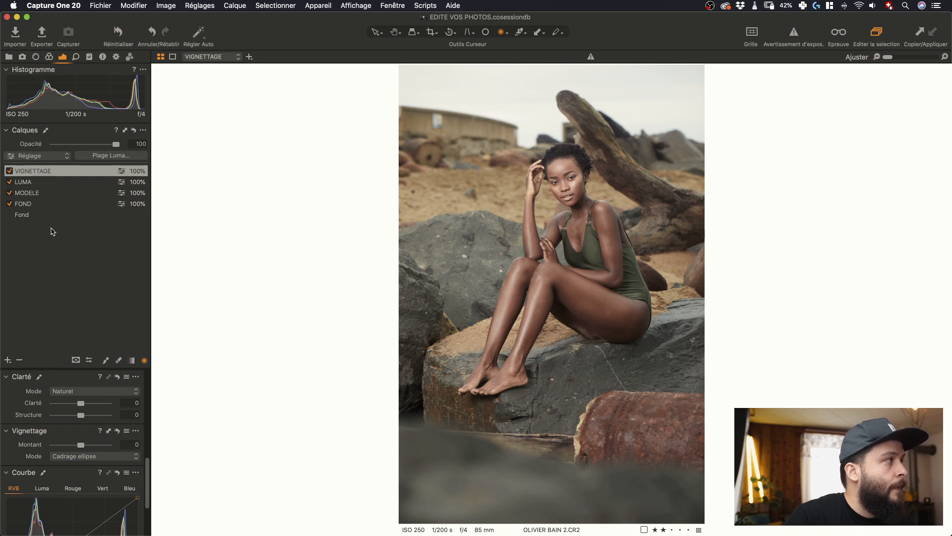
# Lower VIGNETTAGE's Exposition to -0.5 and invert the mask to darken the surroundings instead of the model
pyautogui.scroll(2, 50, 395)
pyautogui.scroll(5, 50, 394)
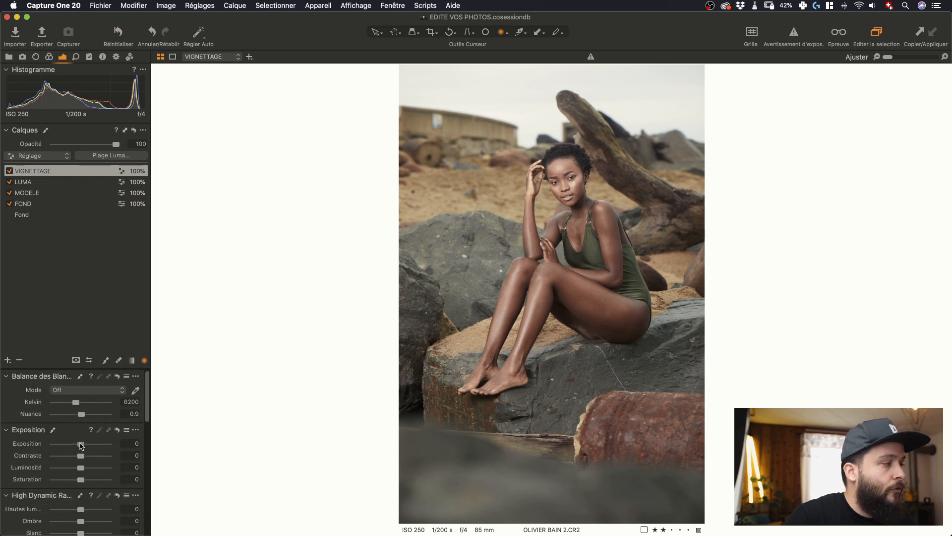
pyautogui.moveTo(81, 444); pyautogui.dragTo(78, 445)
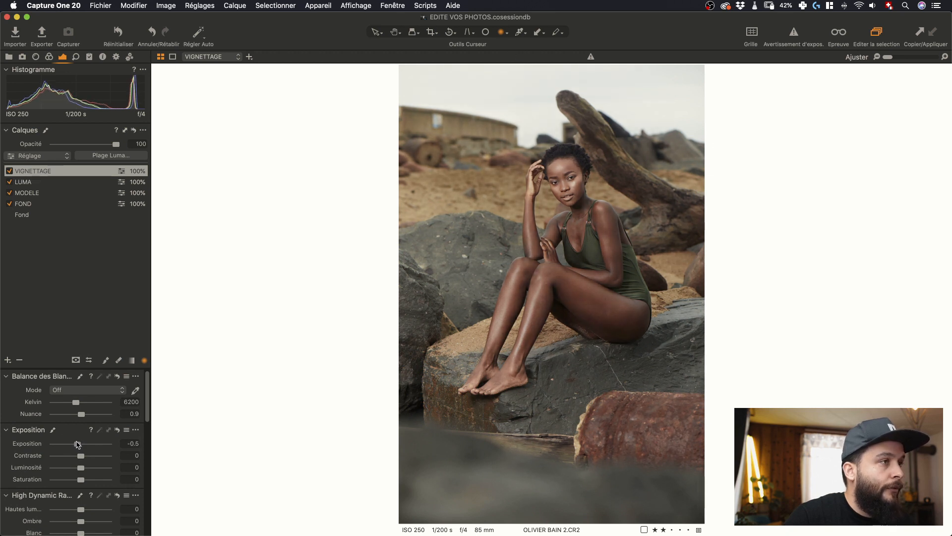
pyautogui.rightClick(49, 170)
pyautogui.click(74, 183)
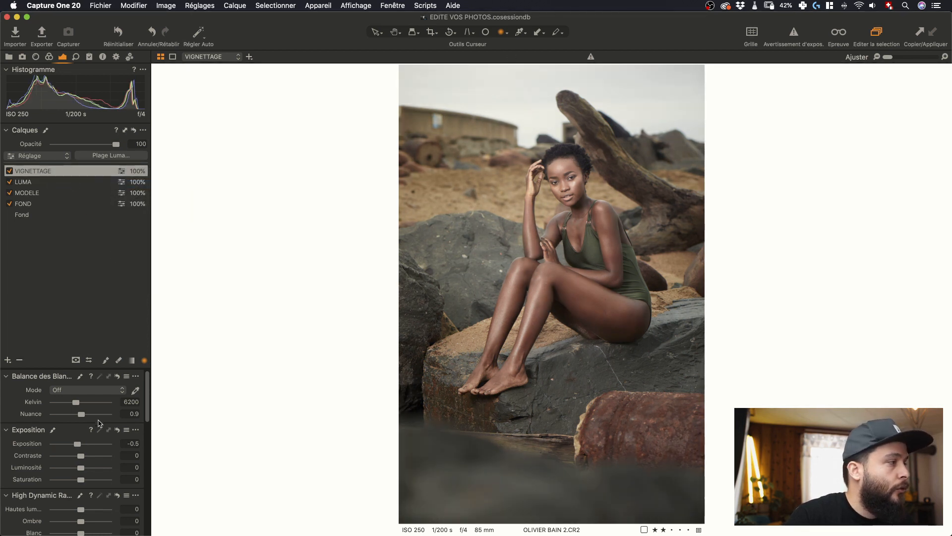
# Soften the vignette by setting VIGNETTAGE's Exposition to -0.3
pyautogui.click(135, 443)
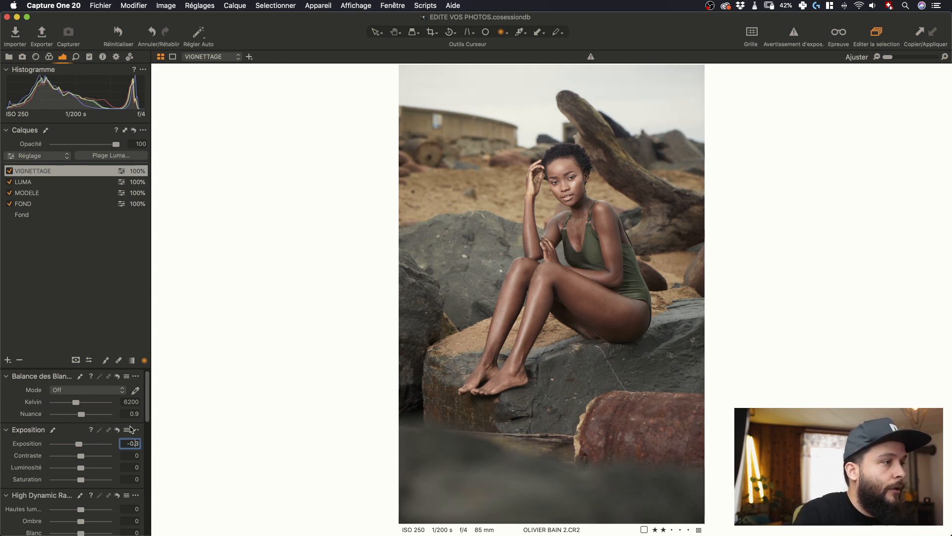
pyautogui.press('Up')
pyautogui.press('Up')
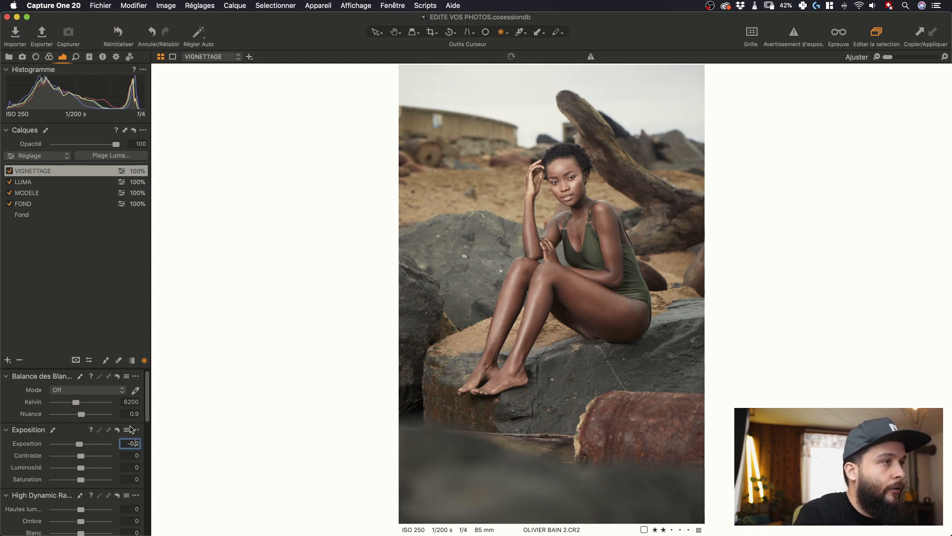
pyautogui.press('Return')
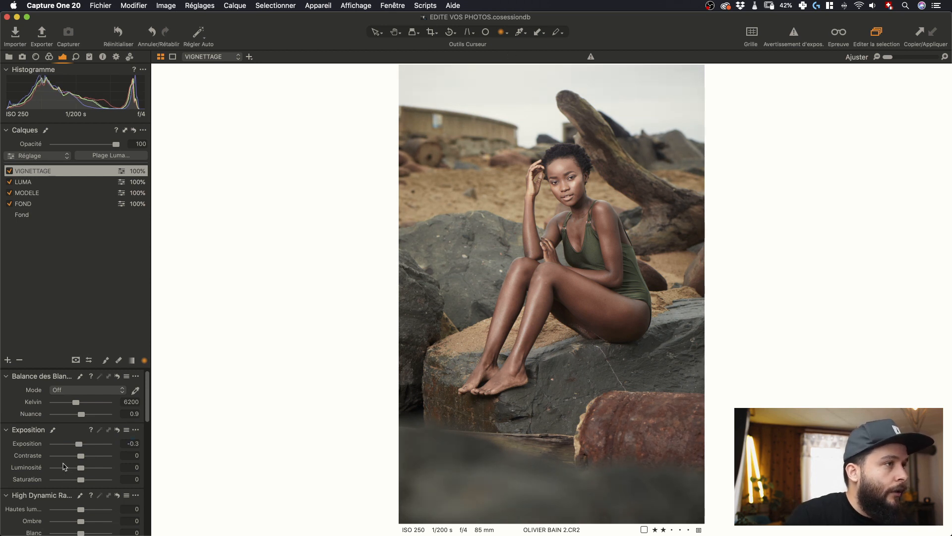
# Set VIGNETTAGE's Contraste to -10 and compare the result with the unadjusted photo
pyautogui.click(128, 455)
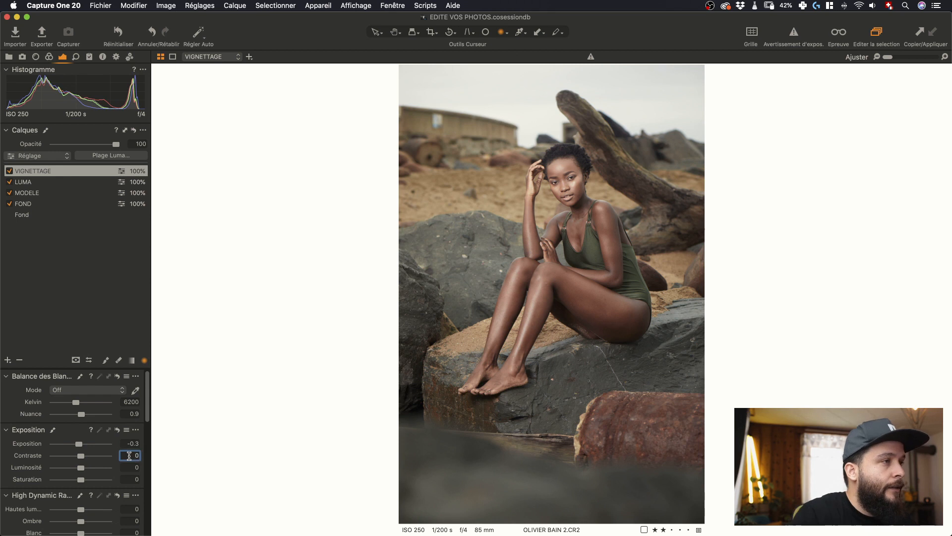
pyautogui.press('Down')
pyautogui.press('Down')
pyautogui.press('Down')
pyautogui.press('Down')
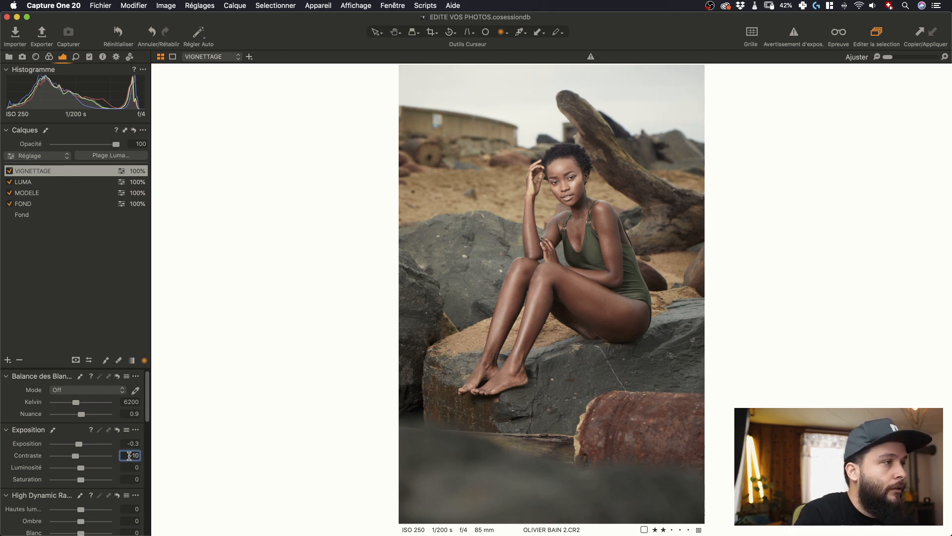
pyautogui.press('Return')
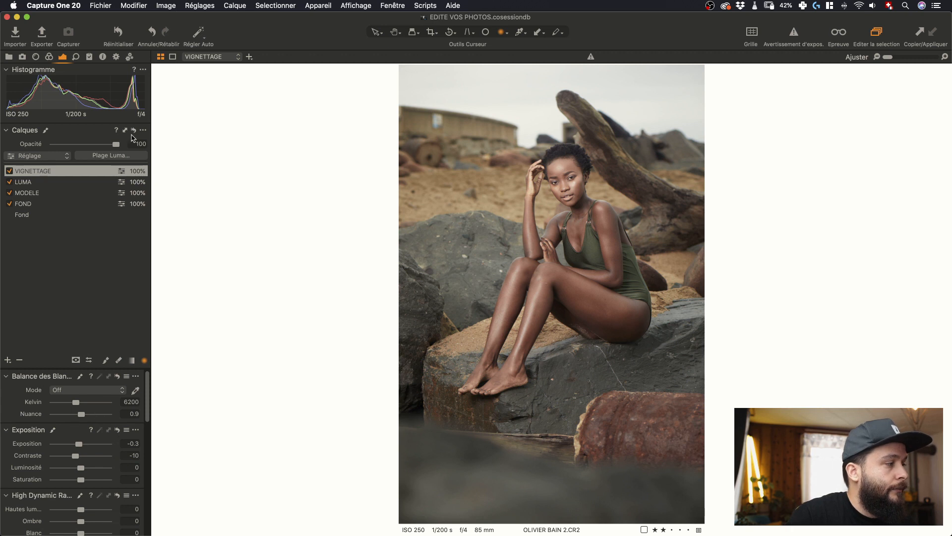
pyautogui.click(118, 32)
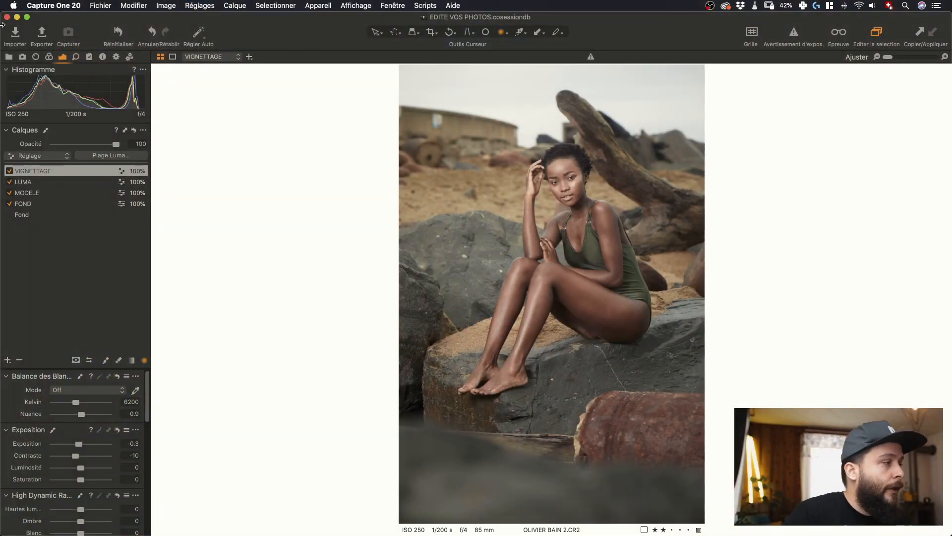
# Add a new filled layer above VIGNETTAGE and name it CG SUMMER
pyautogui.click(9, 361)
pyautogui.click(89, 391)
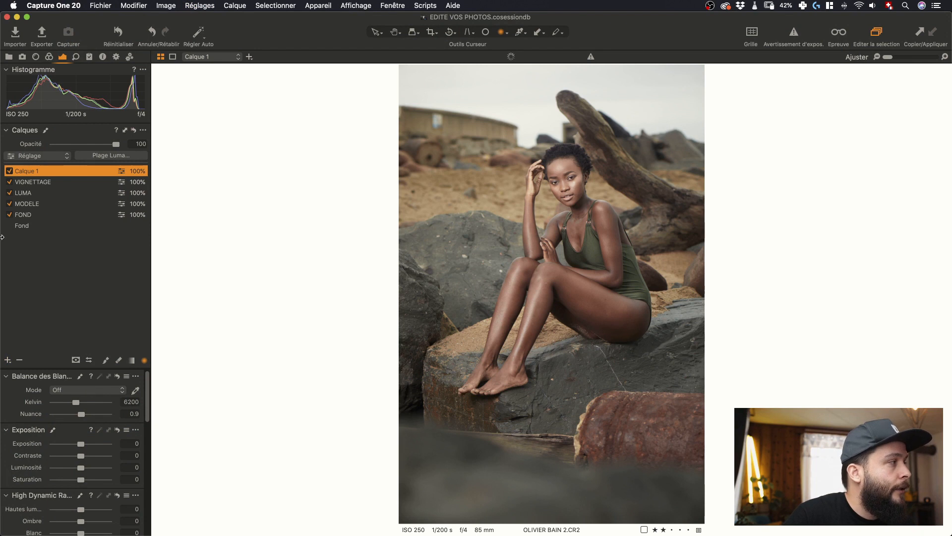
pyautogui.doubleClick(25, 173)
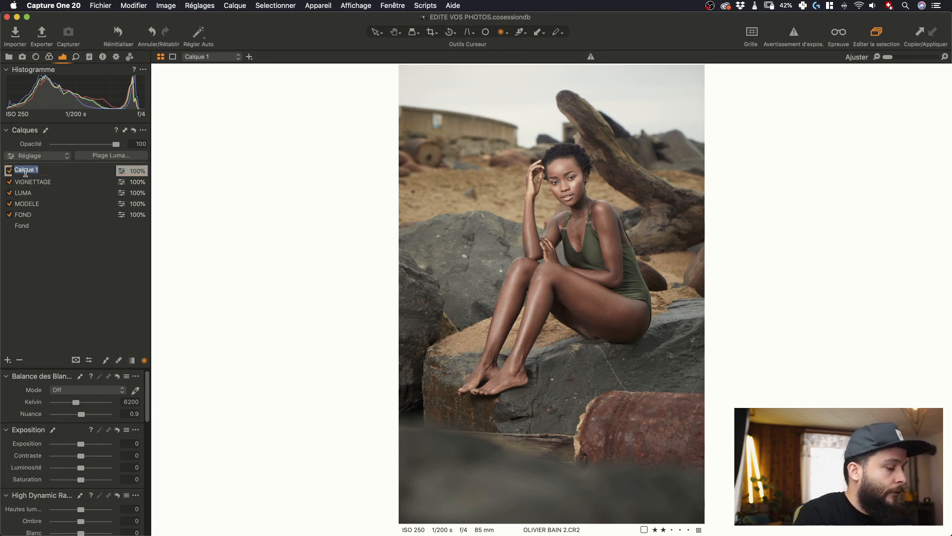
pyautogui.write('CC SU')
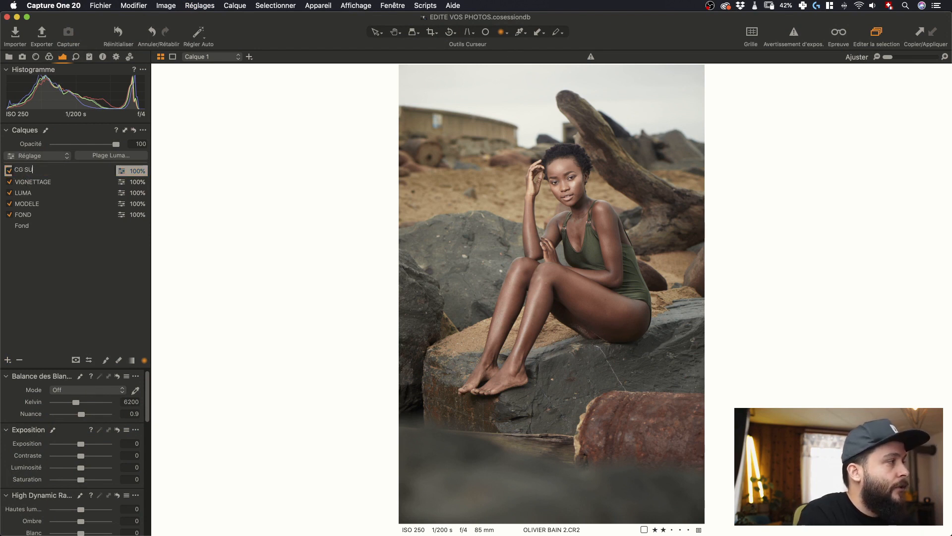
pyautogui.write('MER')
pyautogui.press('Return')
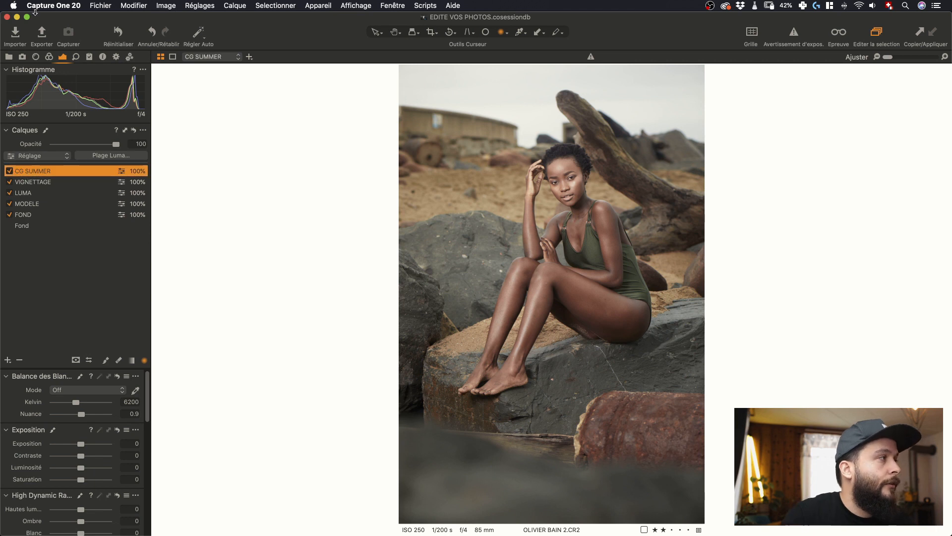
# Choose strong three-way colour balance tints for CG SUMMER: orange in Ombres and Tons Moyens, yellow in Hautes lumières
pyautogui.click(51, 58)
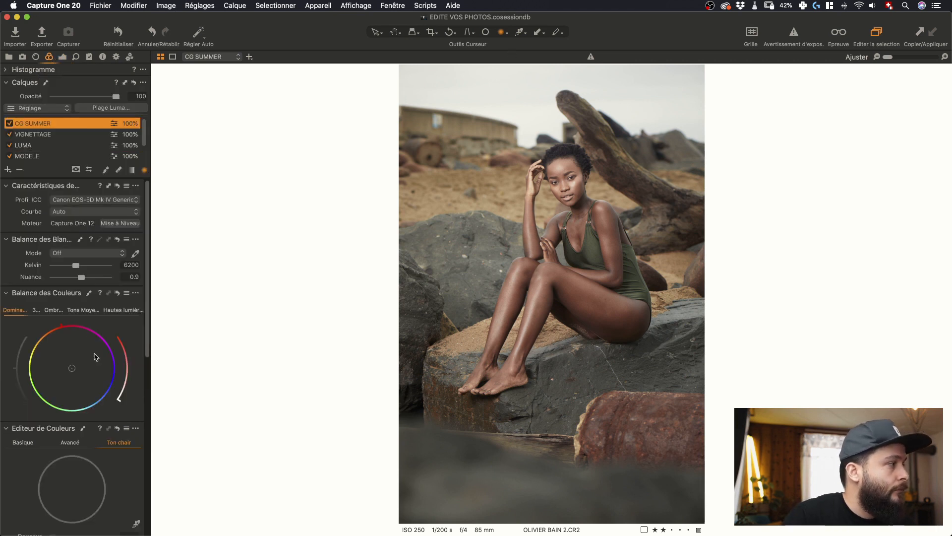
pyautogui.click(36, 309)
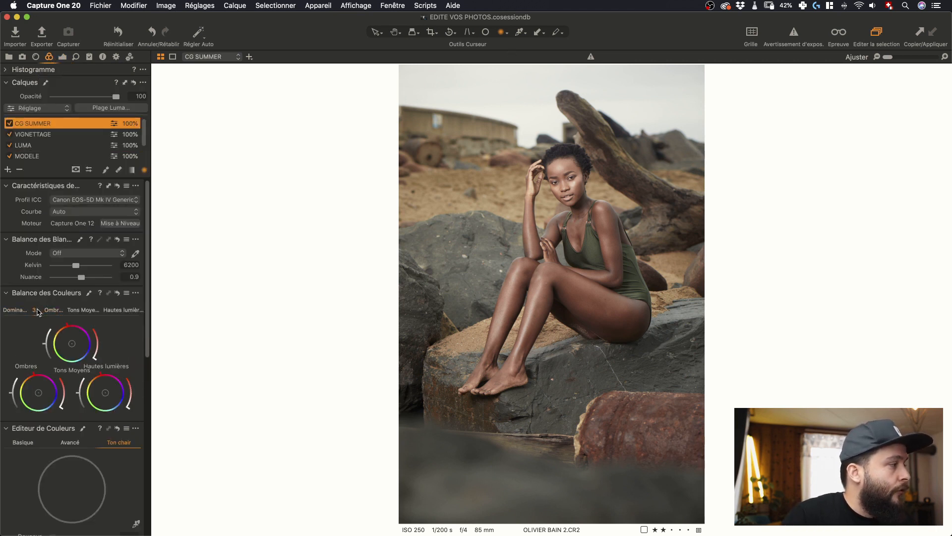
pyautogui.moveTo(38, 391); pyautogui.dragTo(28, 376)
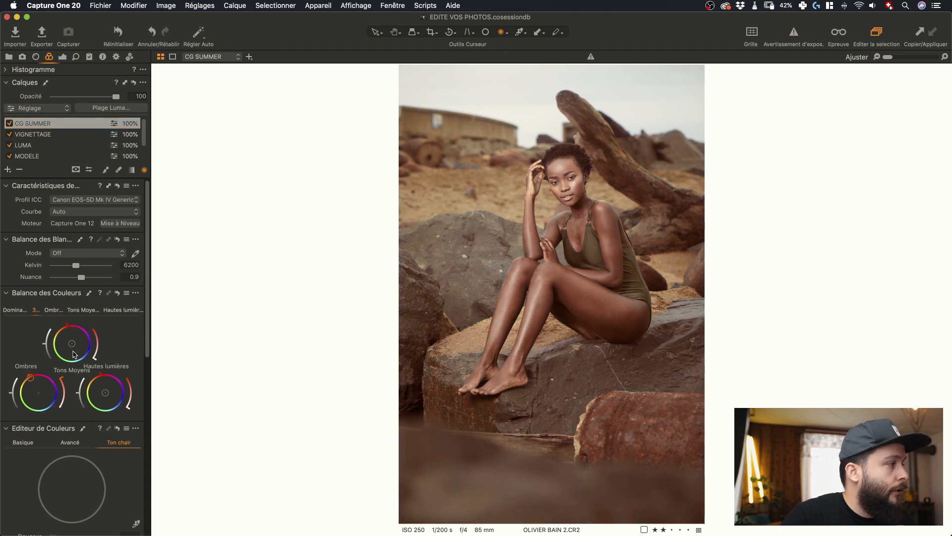
pyautogui.moveTo(71, 336); pyautogui.dragTo(52, 318)
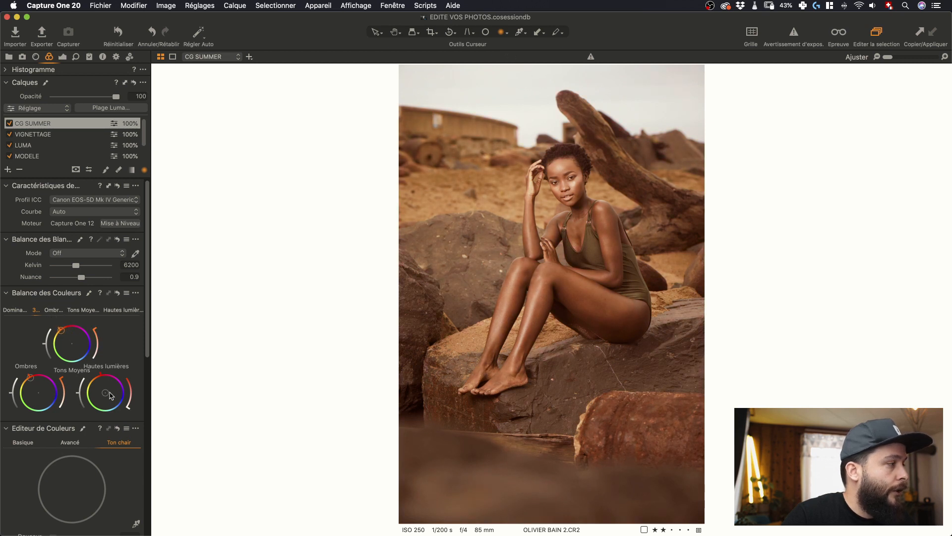
pyautogui.moveTo(106, 393); pyautogui.dragTo(89, 385)
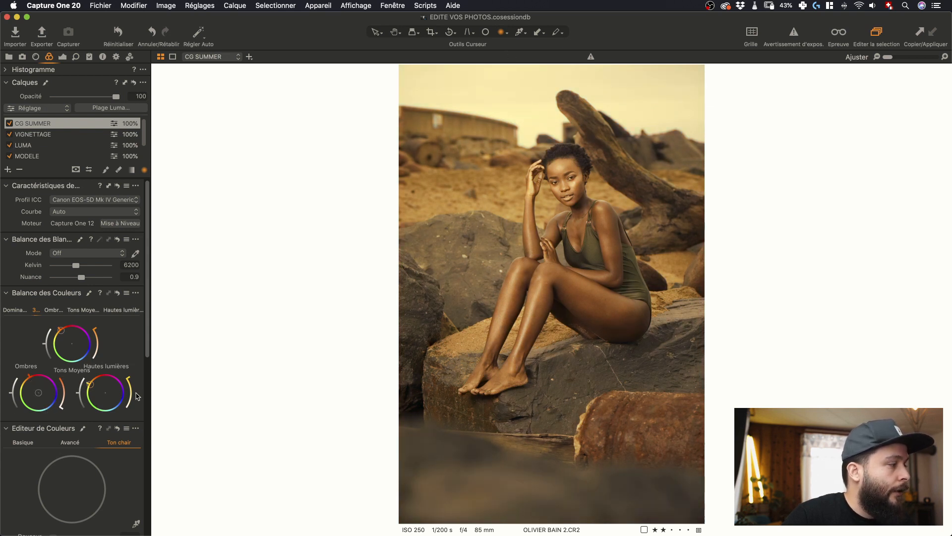
# Scale back CG SUMMER's tints to moderate orange in Ombres and faint orange in Tons Moyens, and give Hautes lumières a faint blue
pyautogui.press('super+z')
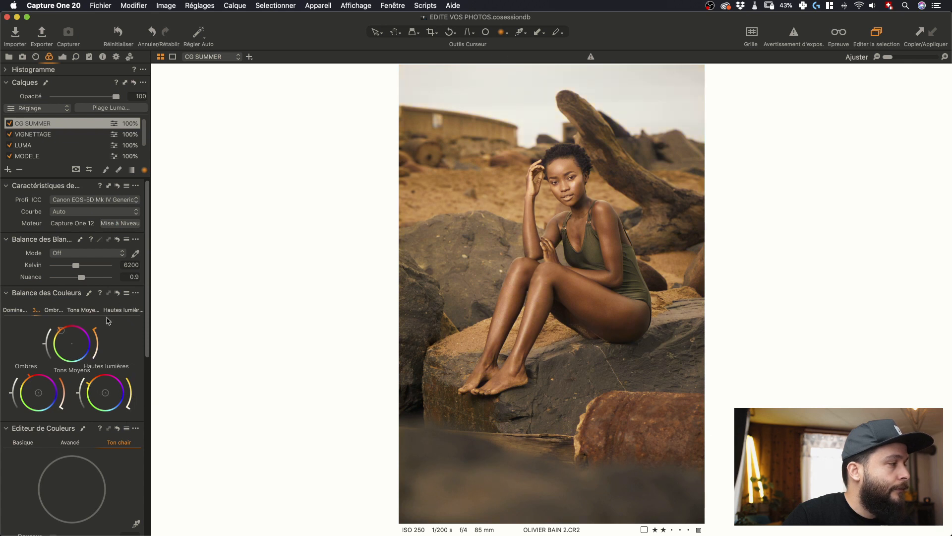
pyautogui.press('super+z')
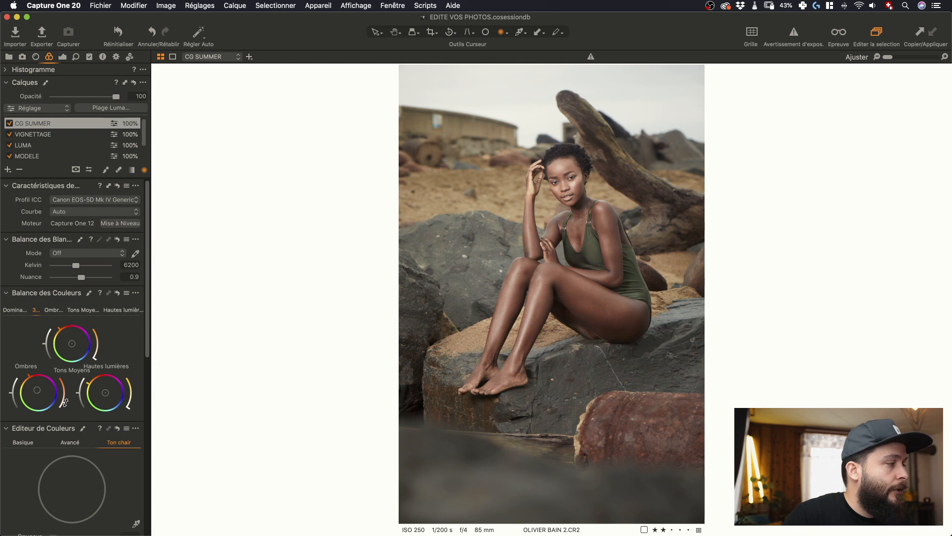
pyautogui.moveTo(66, 396); pyautogui.dragTo(67, 394)
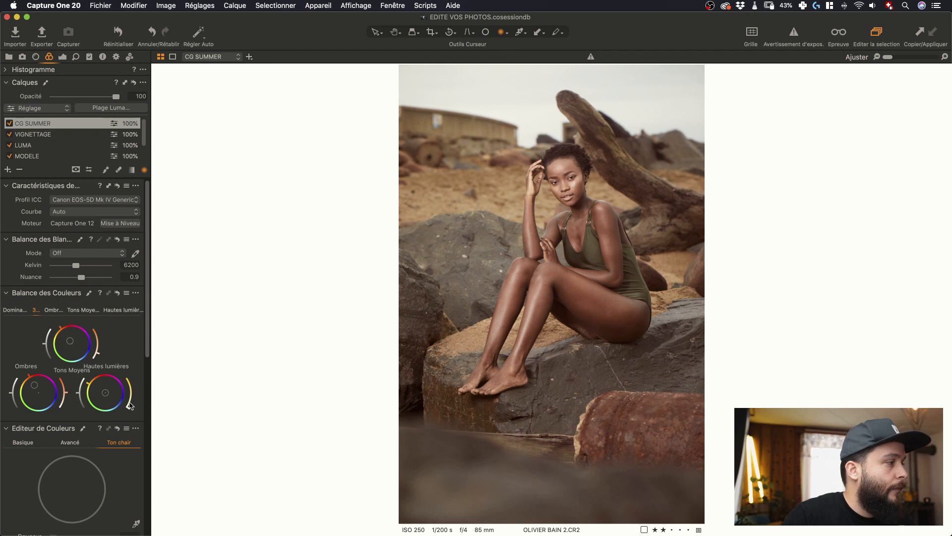
pyautogui.moveTo(129, 406); pyautogui.dragTo(130, 402)
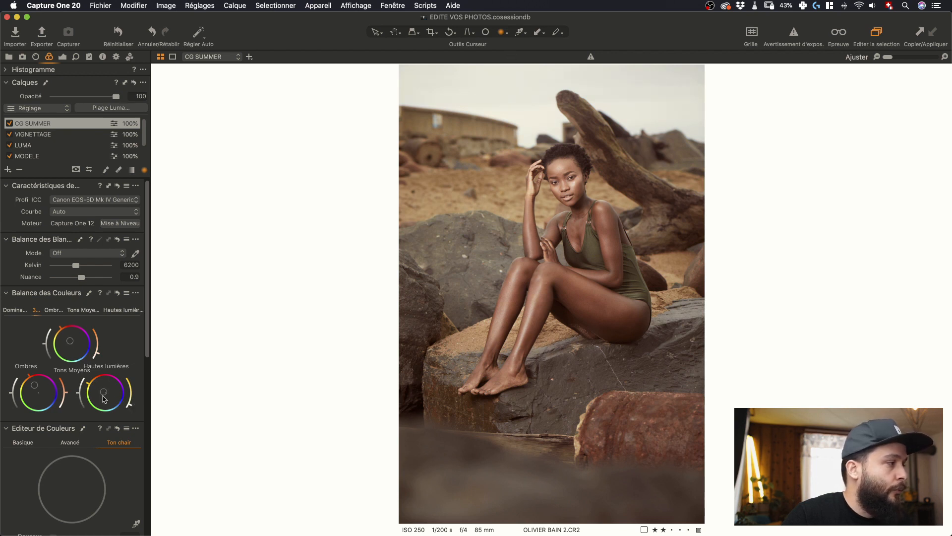
pyautogui.moveTo(87, 384); pyautogui.dragTo(134, 428)
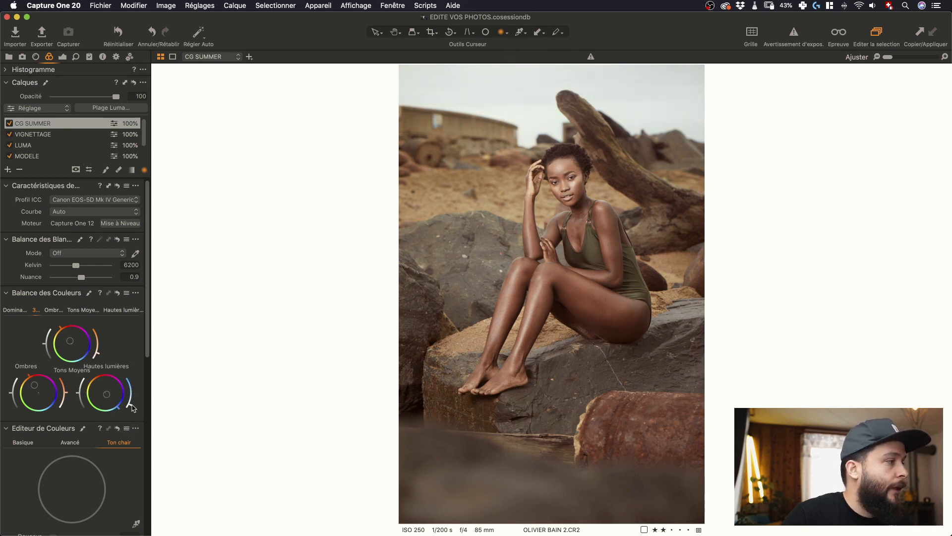
# Return to the exposure tools and detach the Courbe tool as a floating window beside the photo
pyautogui.click(62, 57)
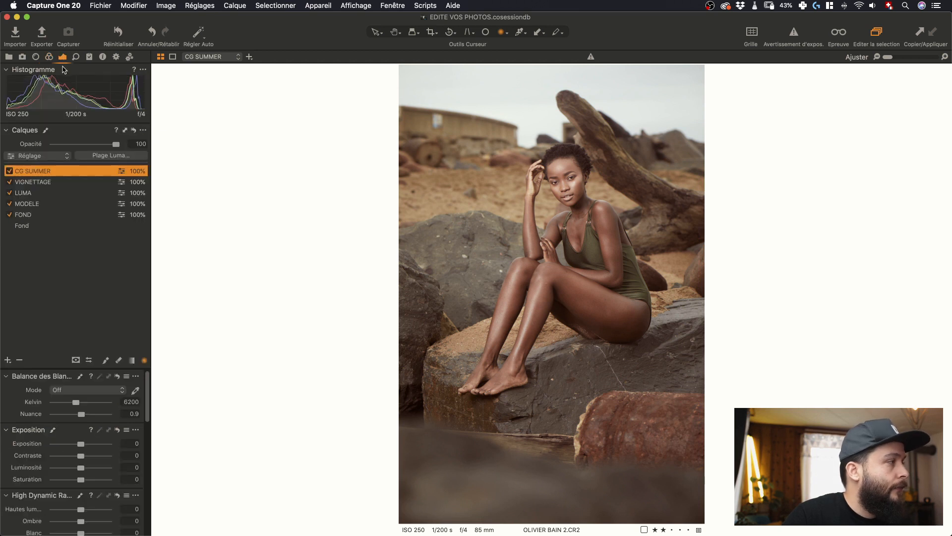
pyautogui.scroll(-5, 70, 447)
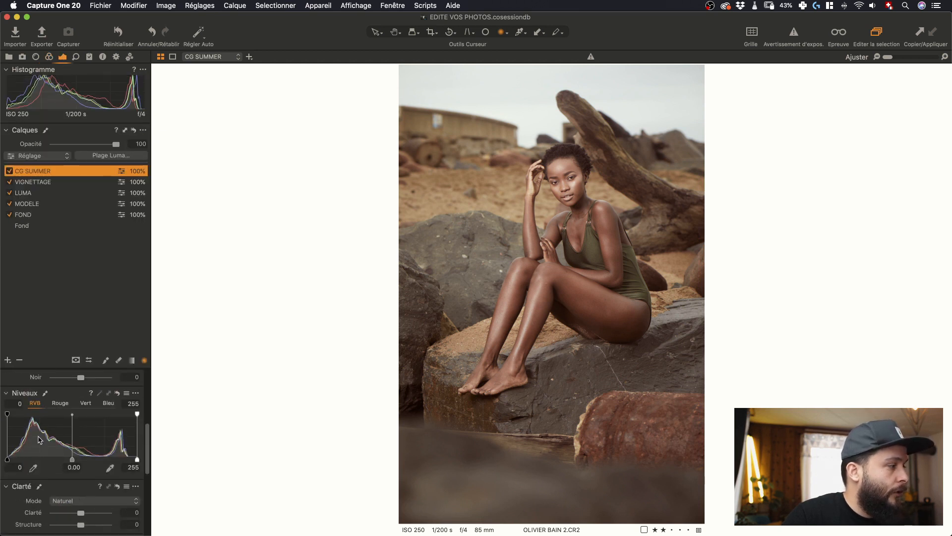
pyautogui.scroll(2, 40, 436)
pyautogui.scroll(-6, 40, 421)
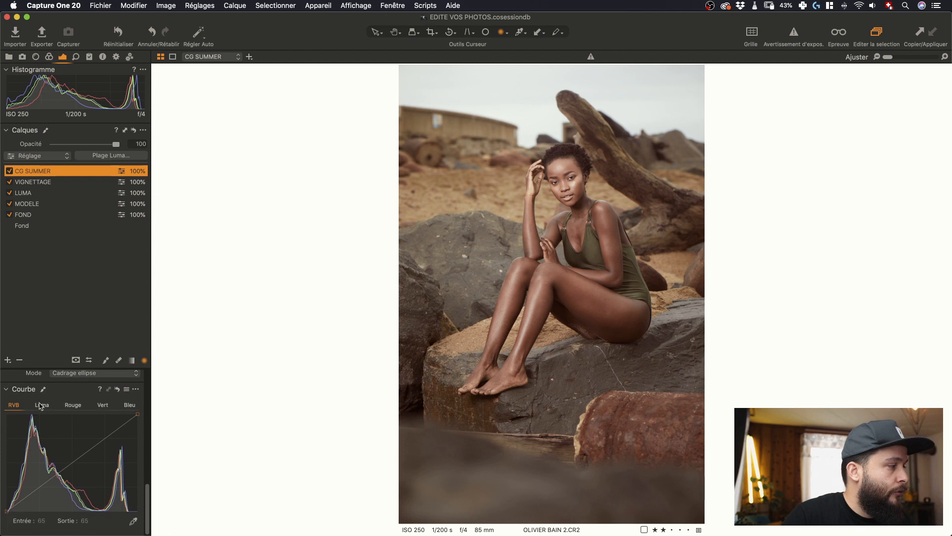
pyautogui.moveTo(72, 389); pyautogui.dragTo(268, 137)
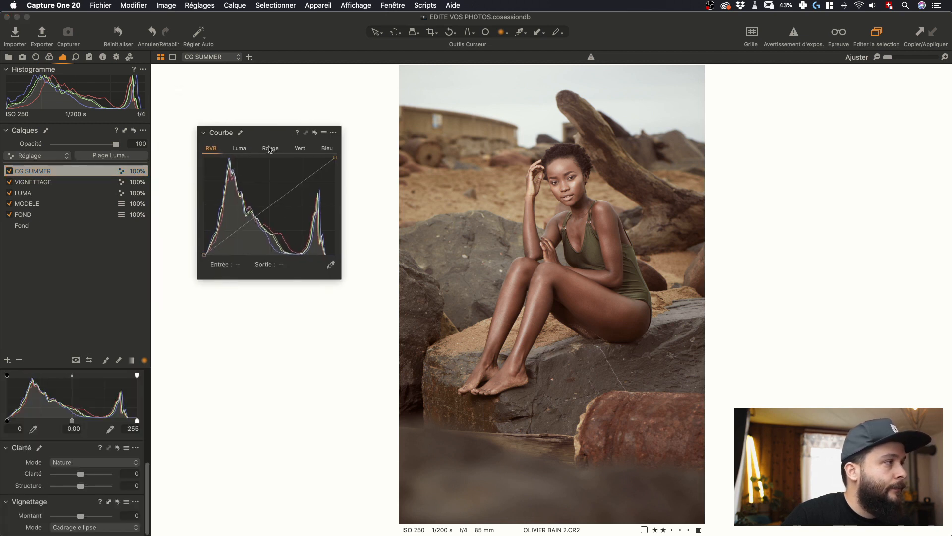
# Place shadow and midtone points on CG SUMMER's Rouge curve, and adjust a shadow point on its RVB curve
pyautogui.click(269, 148)
pyautogui.click(235, 231)
pyautogui.click(281, 197)
pyautogui.click(211, 149)
pyautogui.click(233, 234)
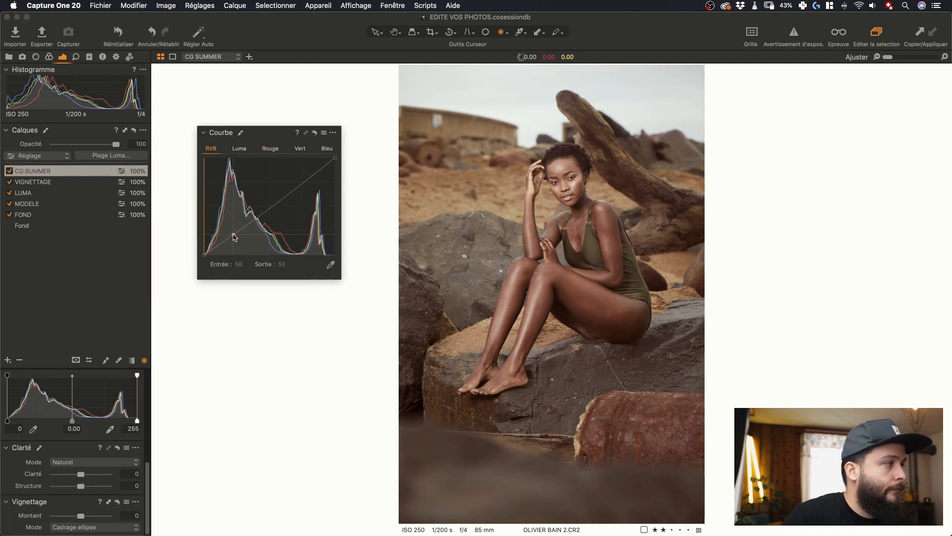
pyautogui.moveTo(235, 238); pyautogui.dragTo(227, 244)
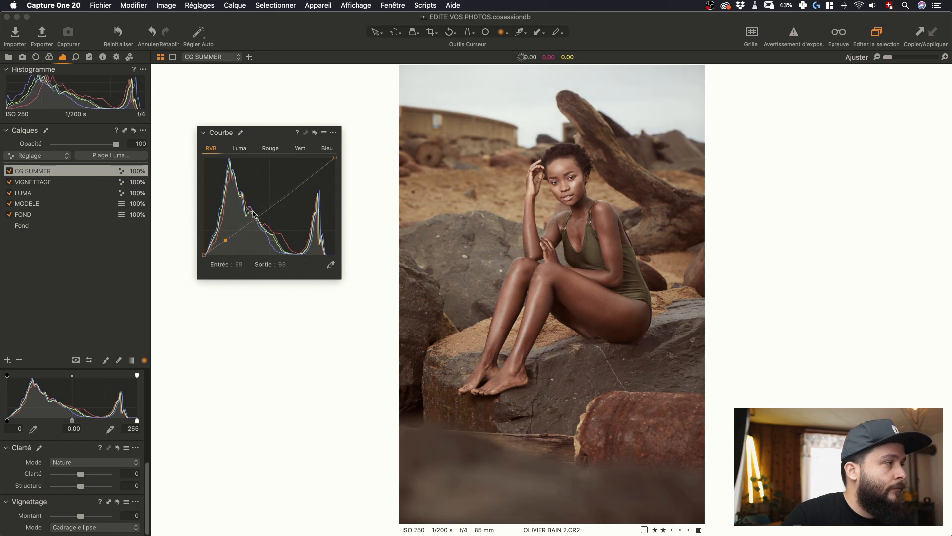
# Switch to CG SUMMER's Vert and Bleu curves and add midtone and highlight points to the Bleu curve
pyautogui.click(299, 148)
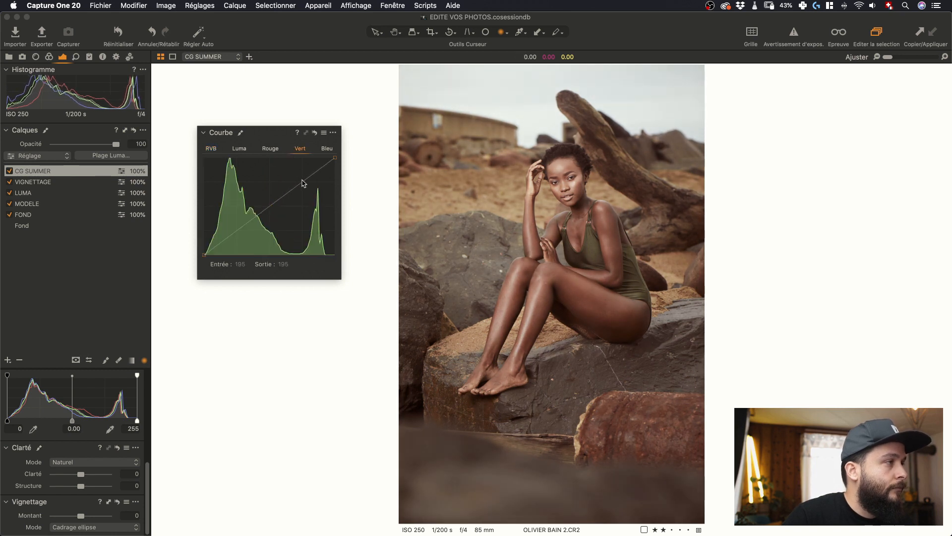
pyautogui.click(327, 148)
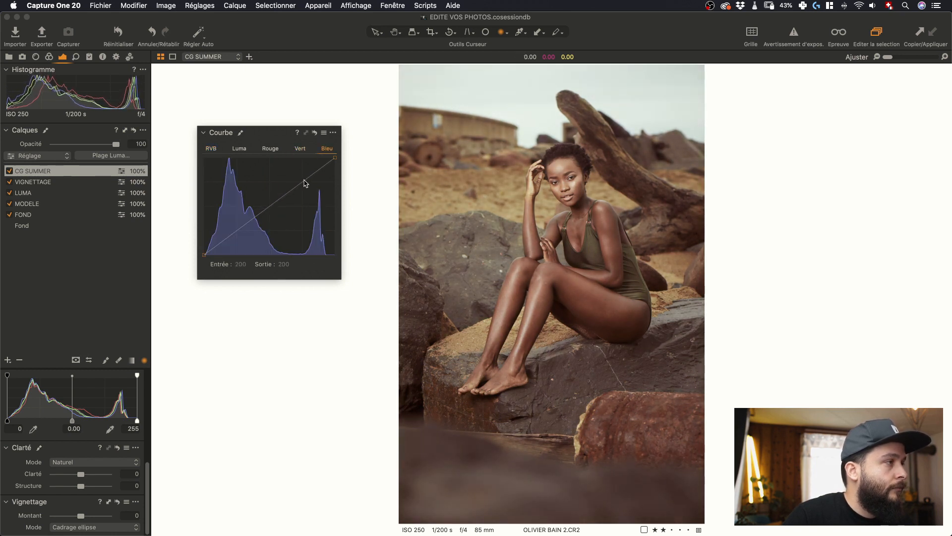
pyautogui.click(303, 180)
pyautogui.click(268, 208)
# Move the floating Courbe tool closer to the photo and review its Bleu, Vert, Rouge and RVB curves
pyautogui.moveTo(282, 131); pyautogui.dragTo(352, 186)
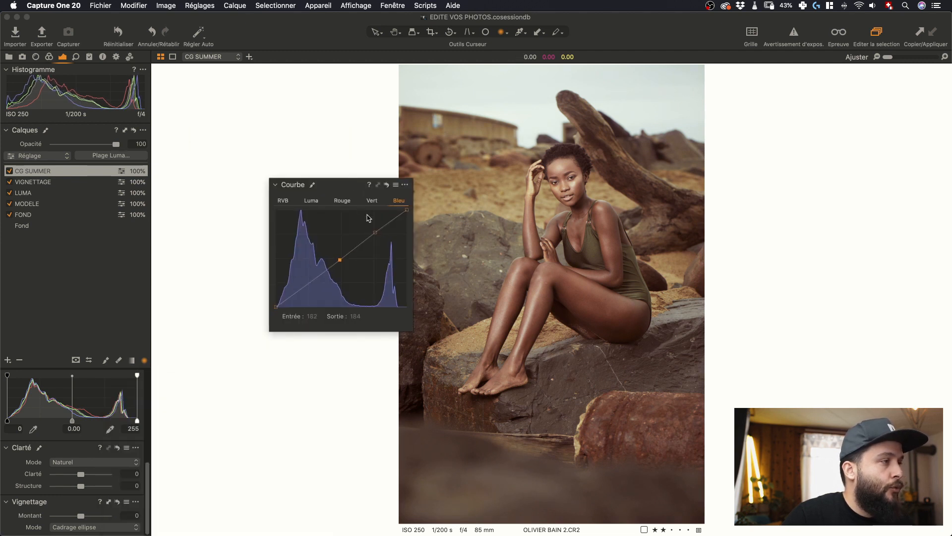
pyautogui.click(376, 232)
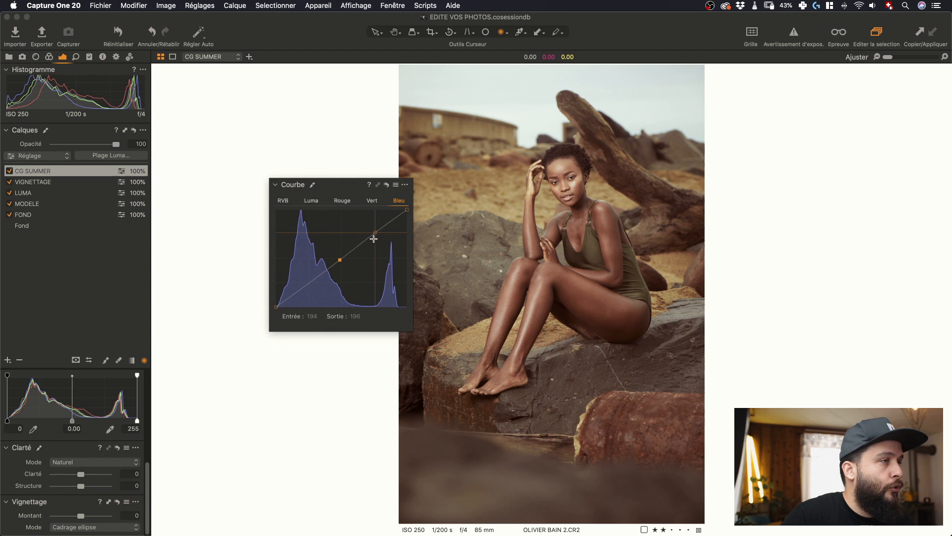
pyautogui.click(371, 201)
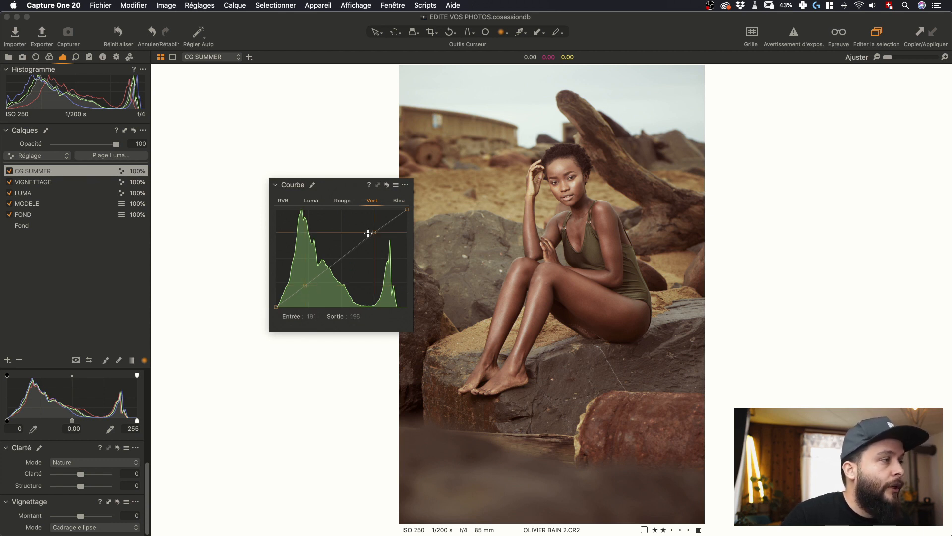
pyautogui.click(349, 202)
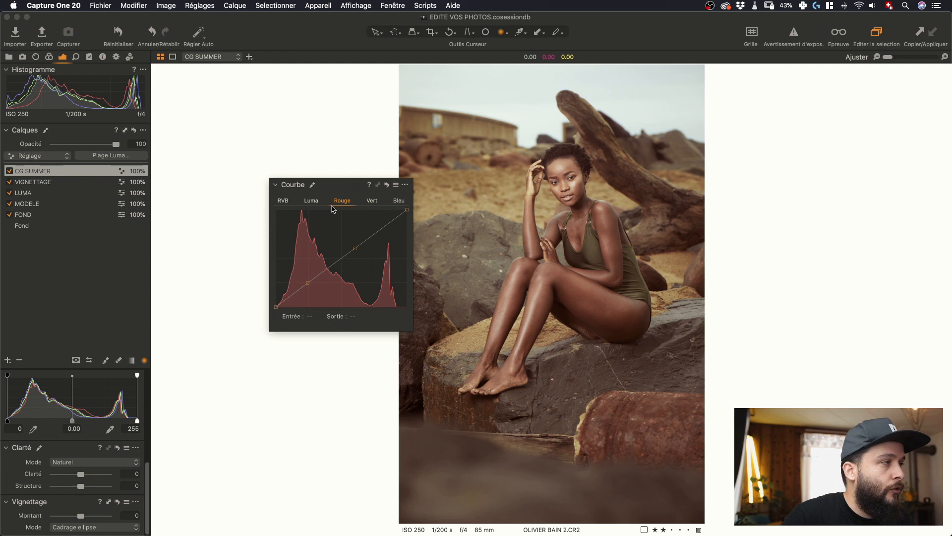
pyautogui.click(282, 201)
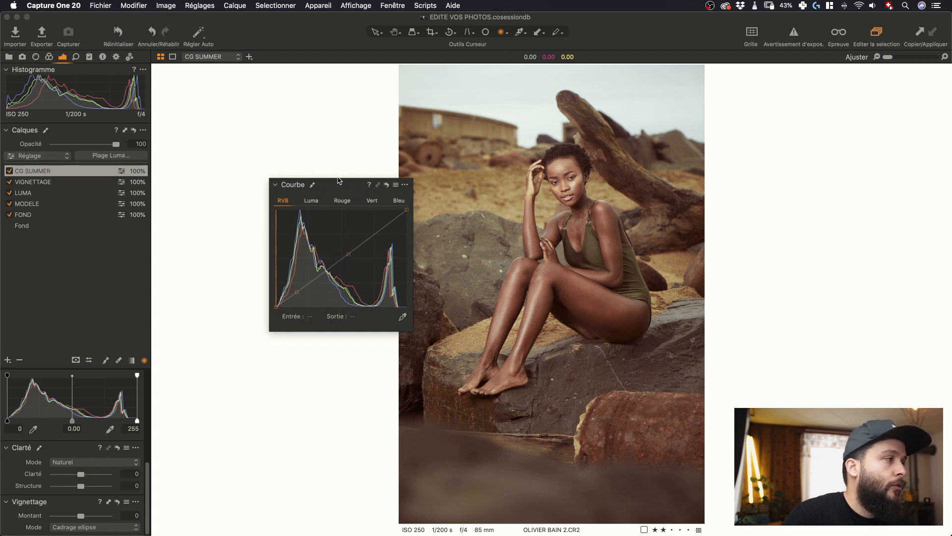
# Dock the Courbe tool back among the exposure tools and lower CG SUMMER's opacity to 71
pyautogui.moveTo(341, 187); pyautogui.dragTo(93, 462)
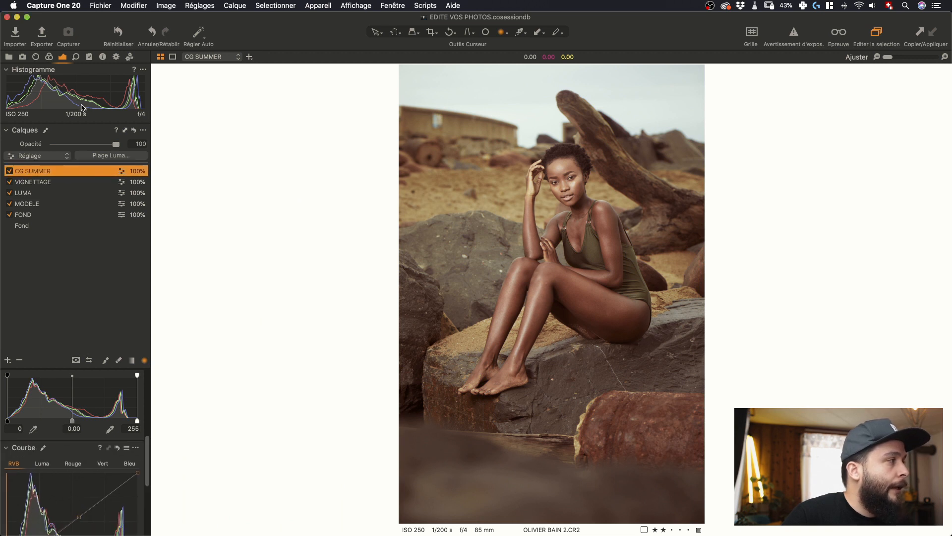
pyautogui.moveTo(87, 147); pyautogui.dragTo(98, 144)
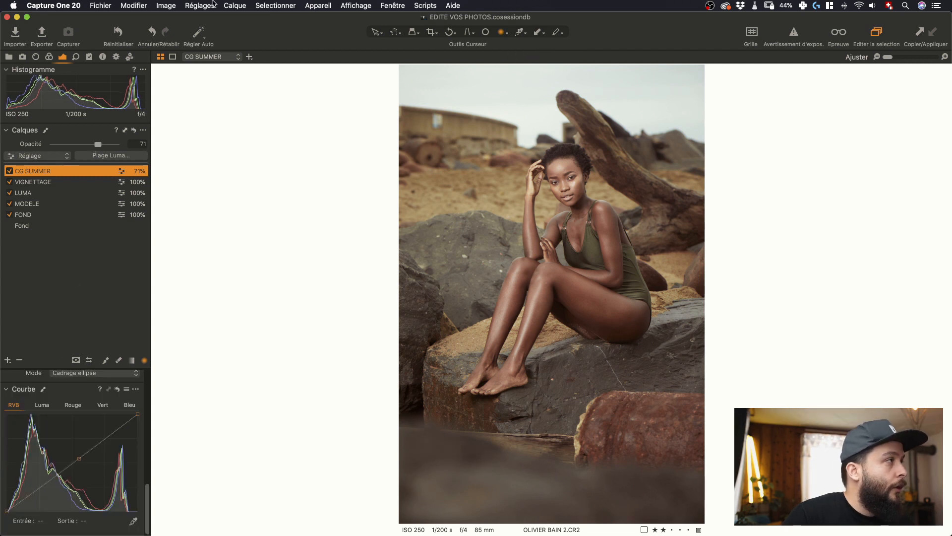
# Duplicate the portrait's variant, disable CG SUMMER on the copy, and display both variants side by side for comparison
pyautogui.click(168, 6)
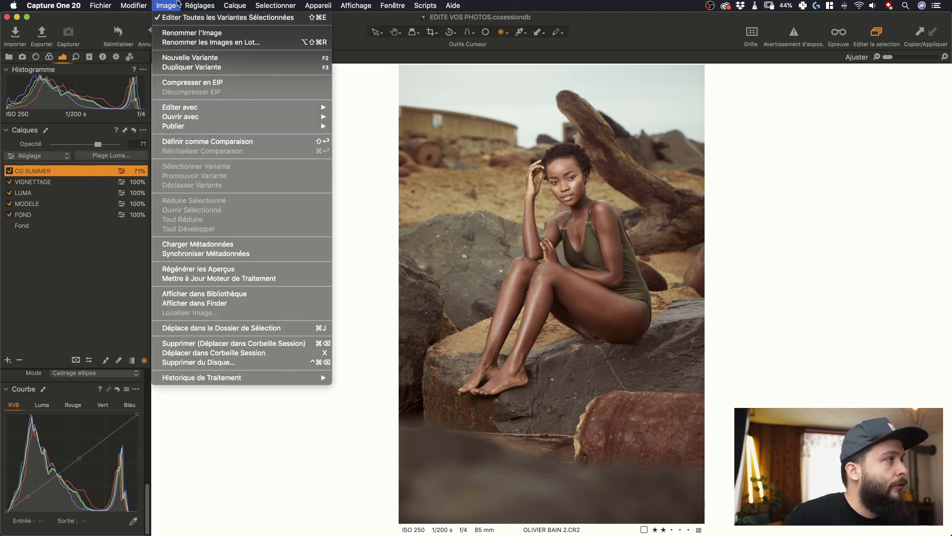
pyautogui.click(194, 67)
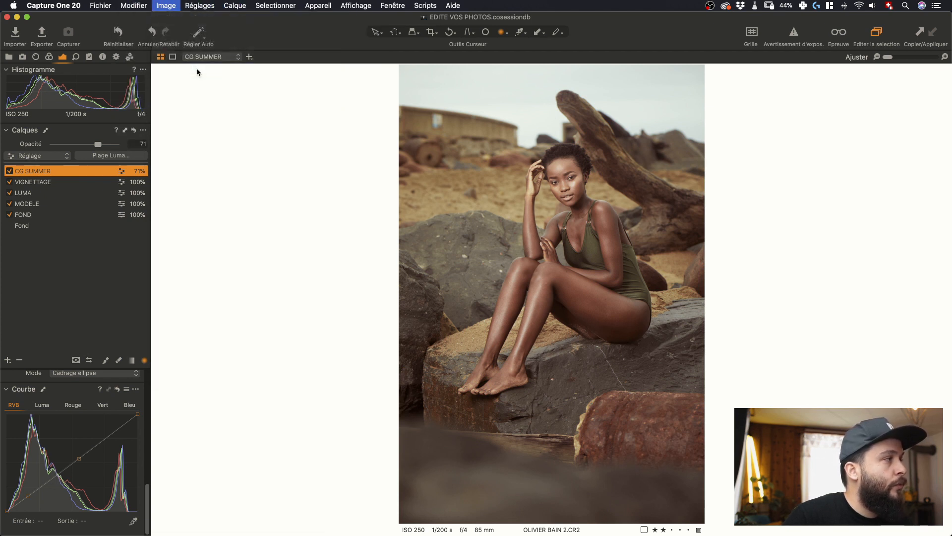
pyautogui.click(9, 171)
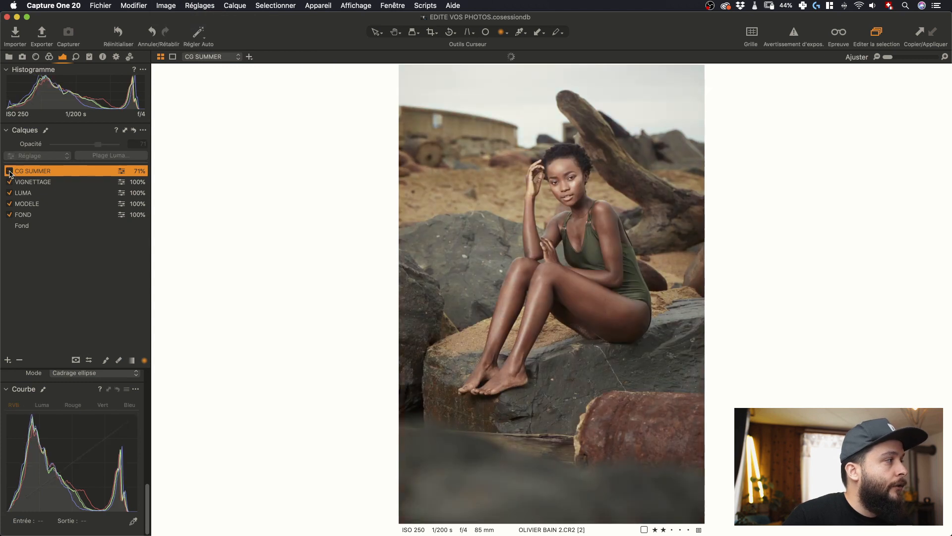
pyautogui.press('super+alt+v')
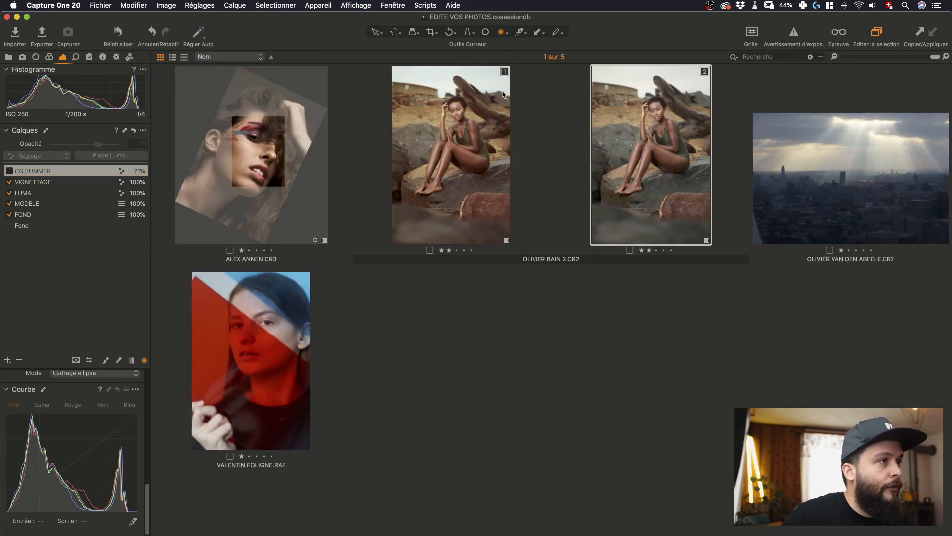
pyautogui.press('super+alt+v')
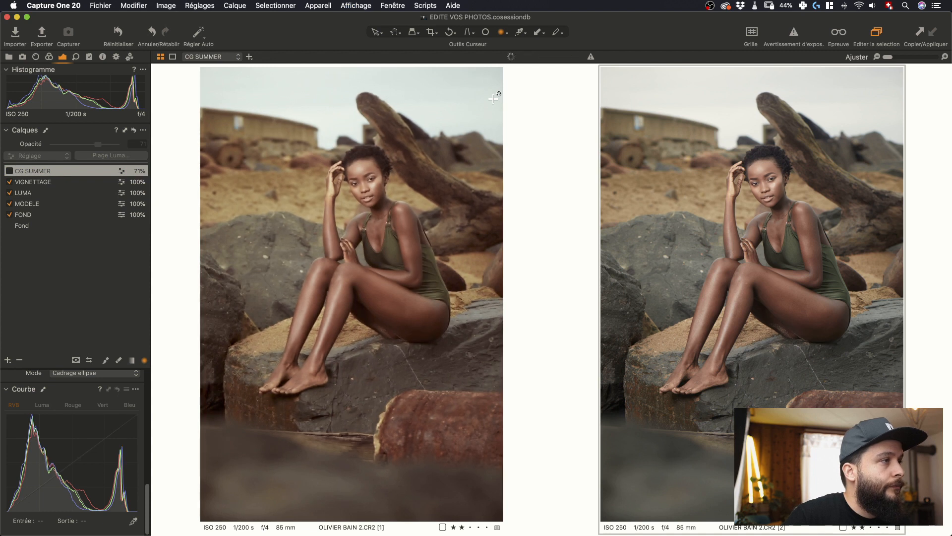
# Switch to the cityscape photo and crop it to 16x9 at 5472 × 3078 px, trimming the lower edge
pyautogui.press('super+alt+t')
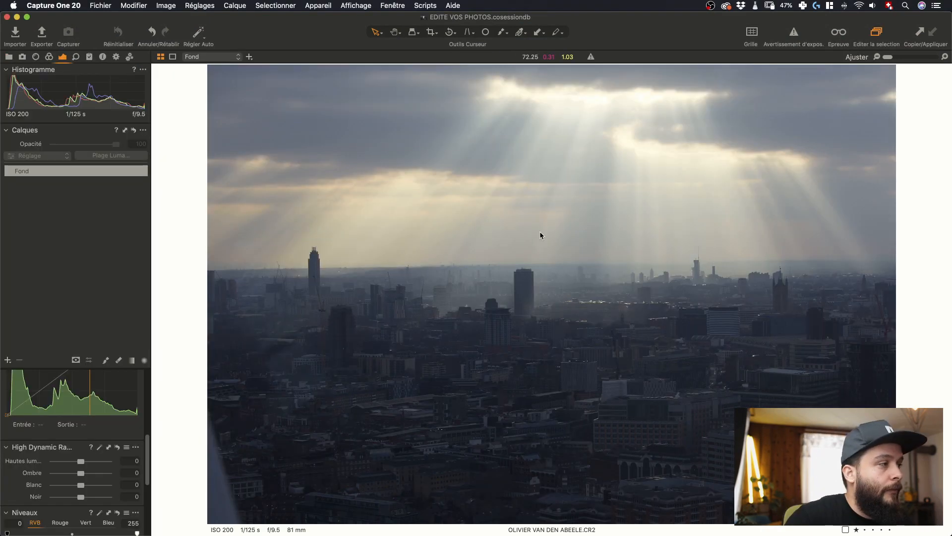
pyautogui.rightClick(540, 232)
pyautogui.click(540, 232)
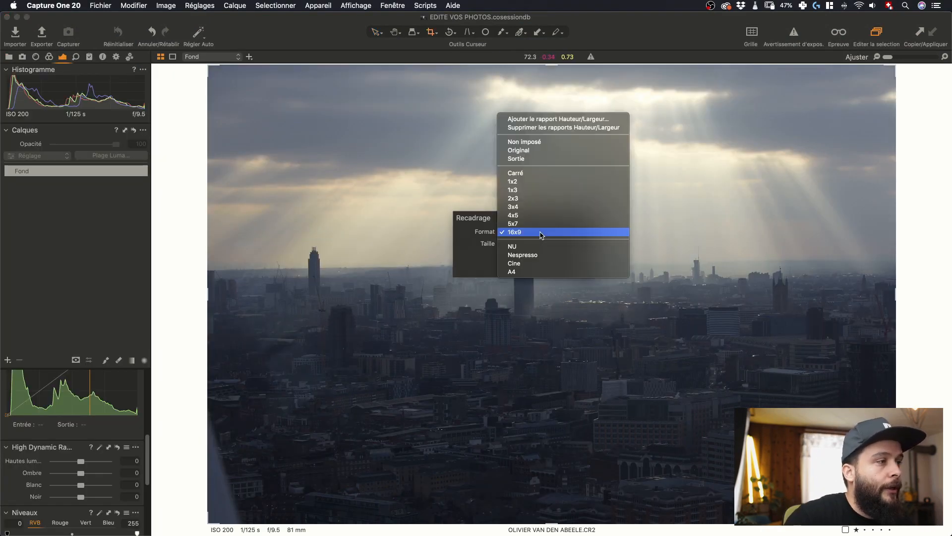
pyautogui.click(541, 232)
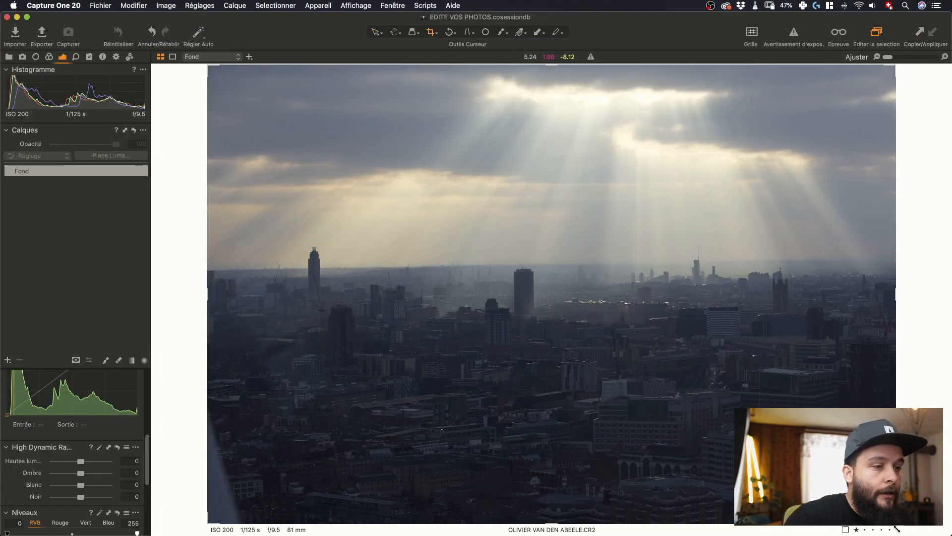
pyautogui.moveTo(552, 522); pyautogui.dragTo(551, 452)
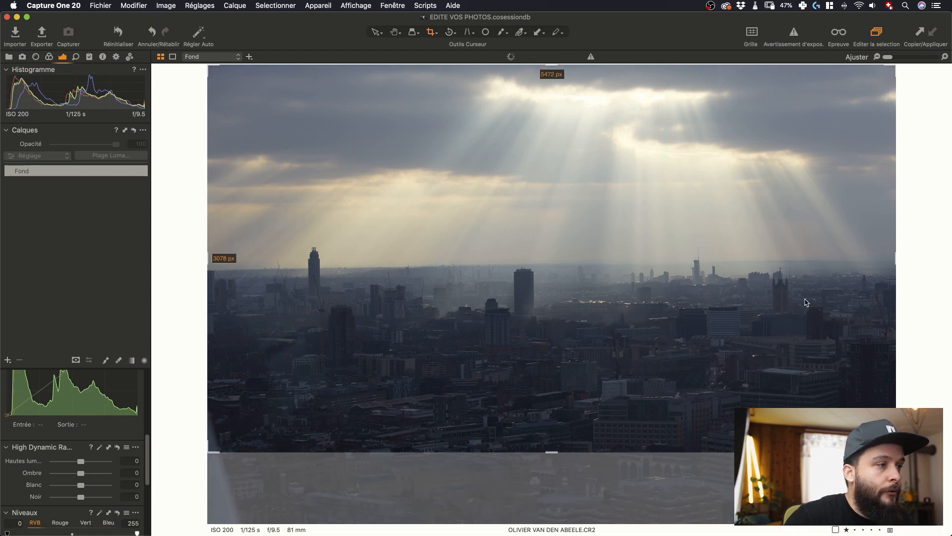
pyautogui.press('v')
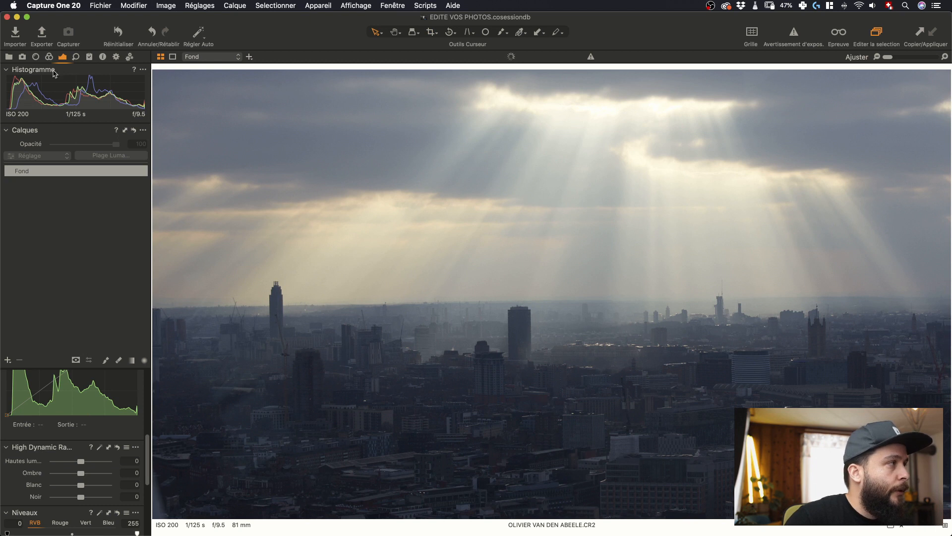
# Set the cityscape's Exposition to 1.36, Contraste to 9 and Luminosité to -6 on the Fond layer
pyautogui.click(61, 58)
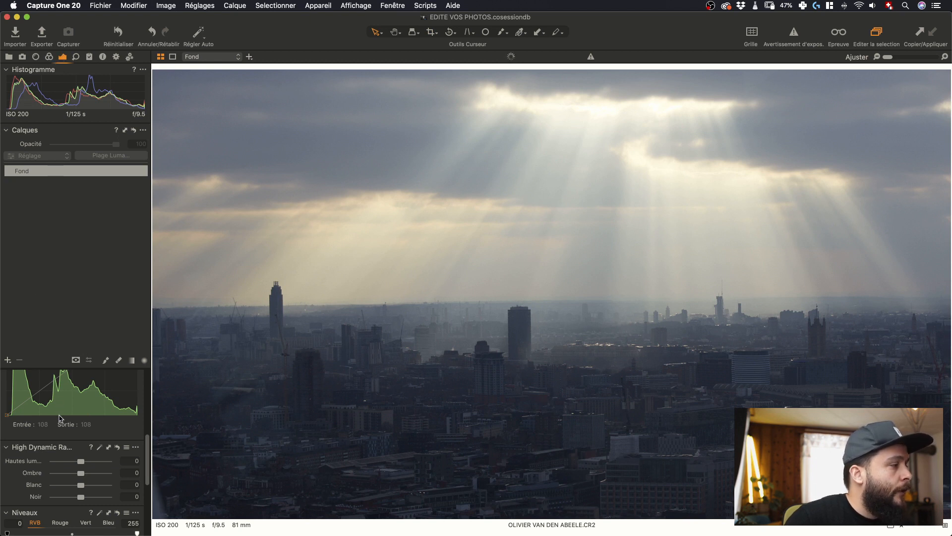
pyautogui.scroll(3, 59, 415)
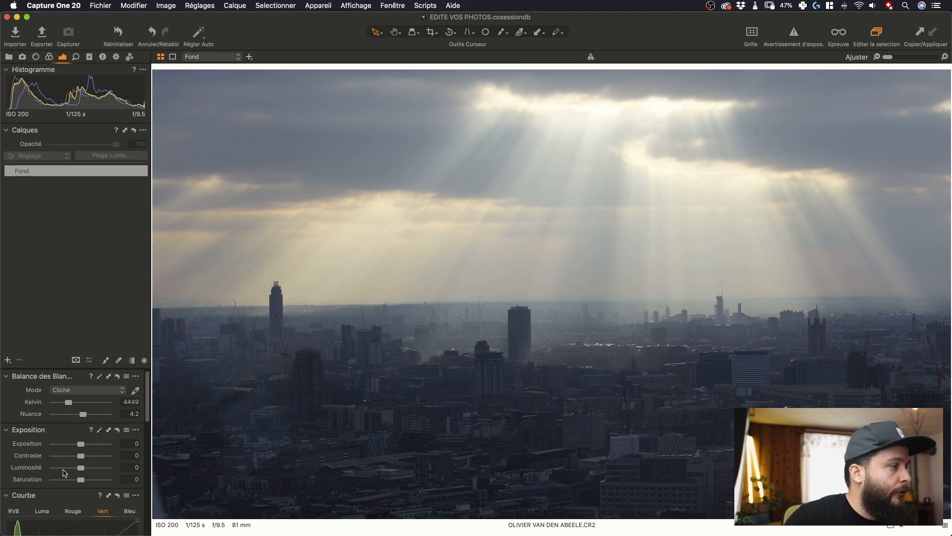
pyautogui.moveTo(79, 445); pyautogui.dragTo(89, 447)
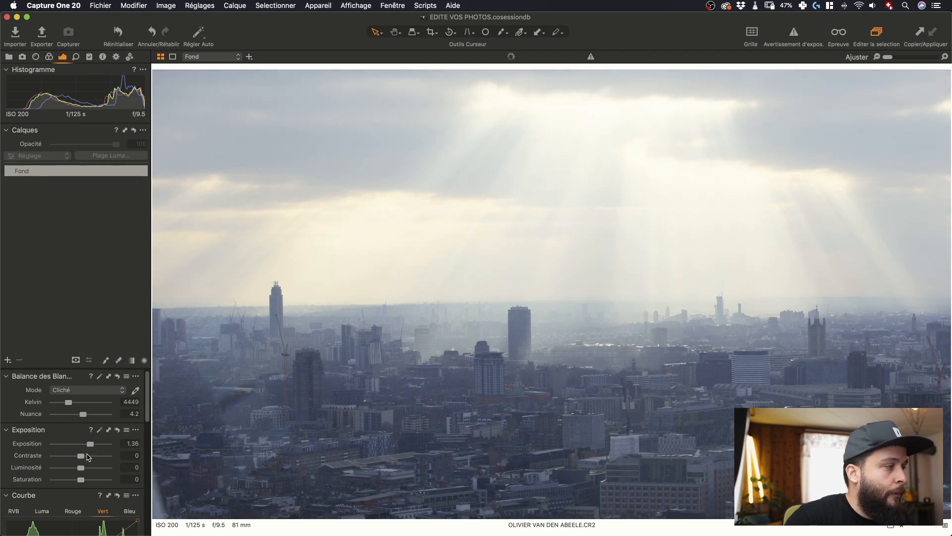
pyautogui.moveTo(83, 457); pyautogui.dragTo(78, 467)
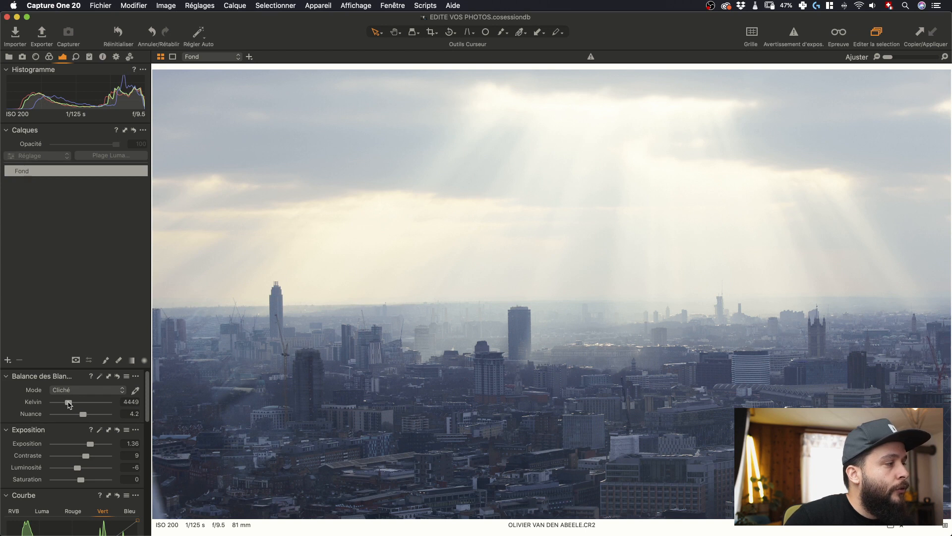
# Try the Lumière Du Jour and Ombre white balance modes on the cityscape
pyautogui.click(87, 392)
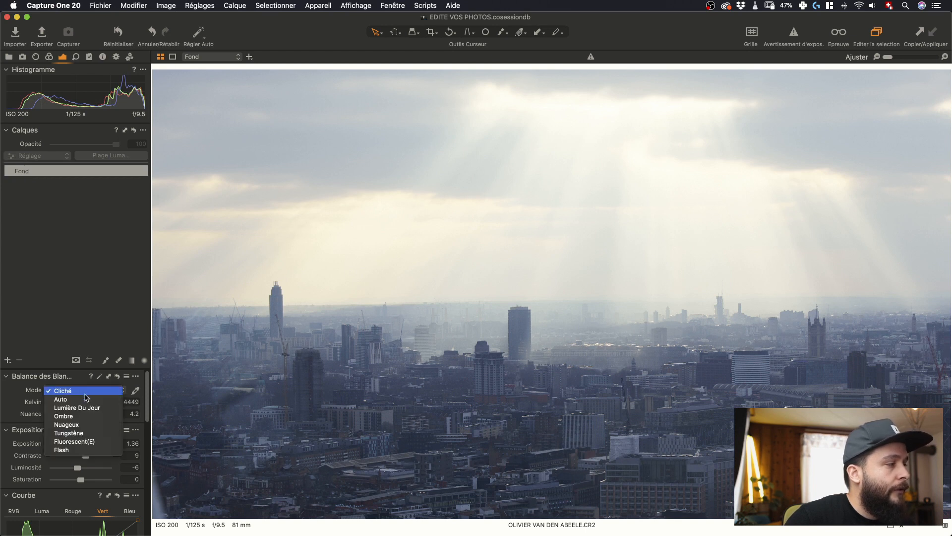
pyautogui.click(85, 405)
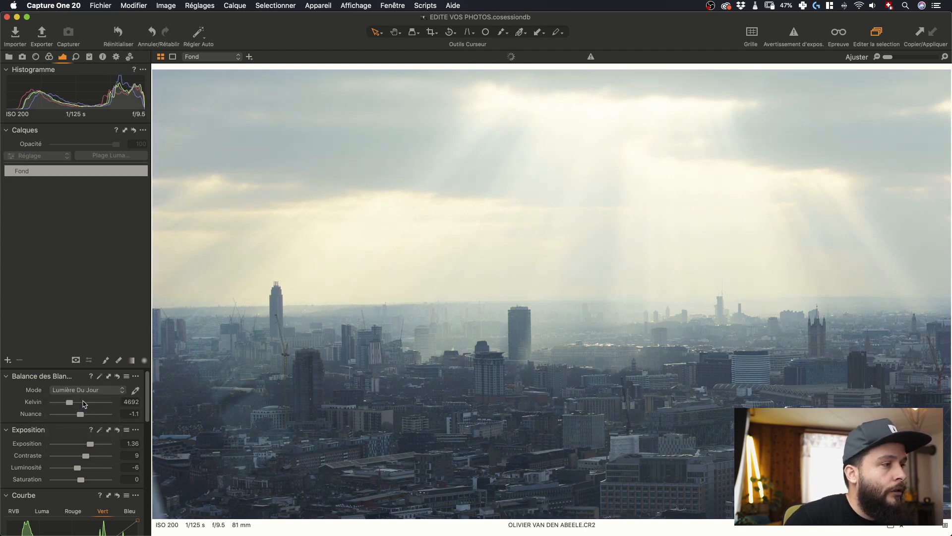
pyautogui.click(85, 394)
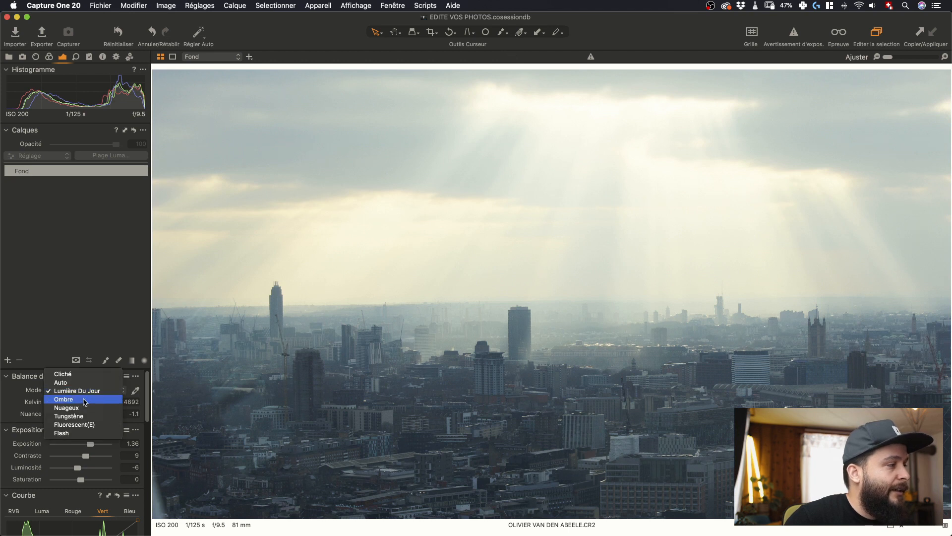
pyautogui.click(85, 399)
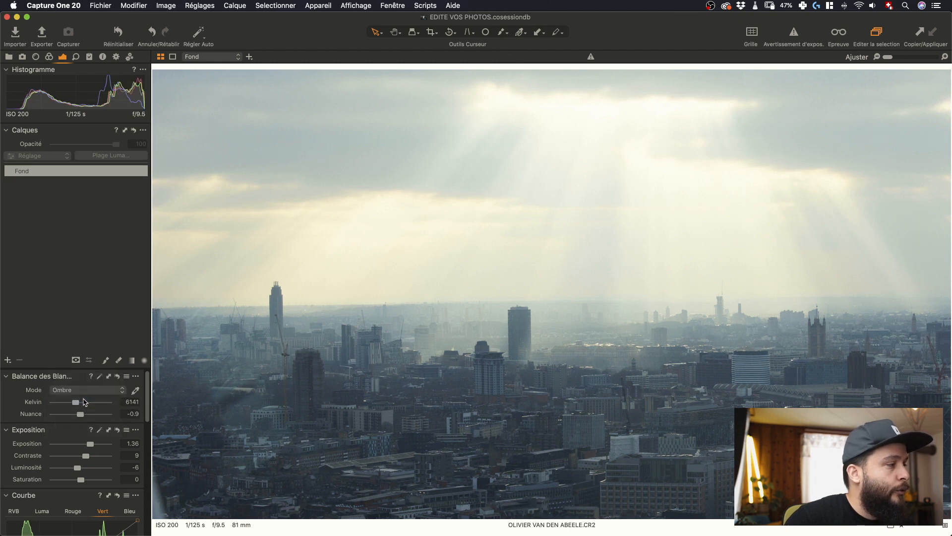
# Set the cityscape's white balance to 5500 Kelvin, trying a Nuance of 0 before settling on 4
pyautogui.click(123, 401)
pyautogui.write('5500')
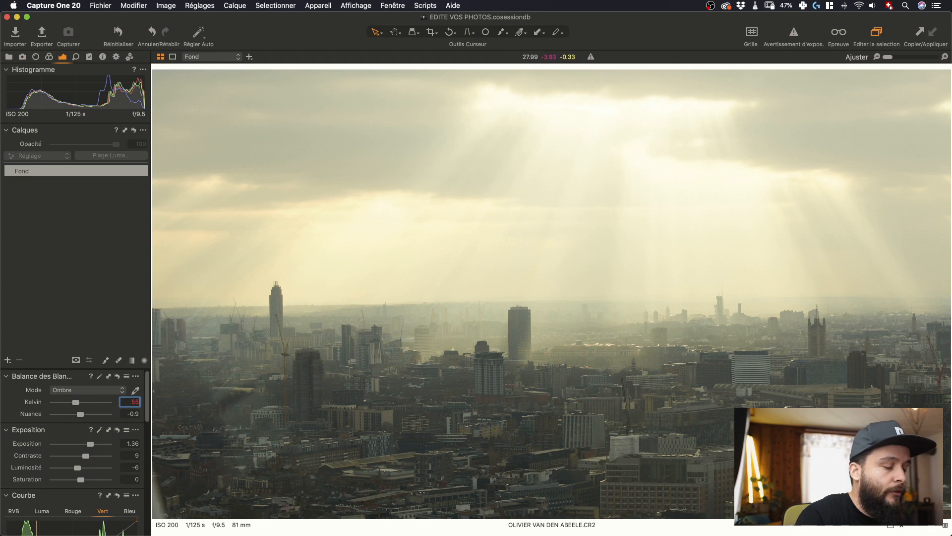
pyautogui.press('Return')
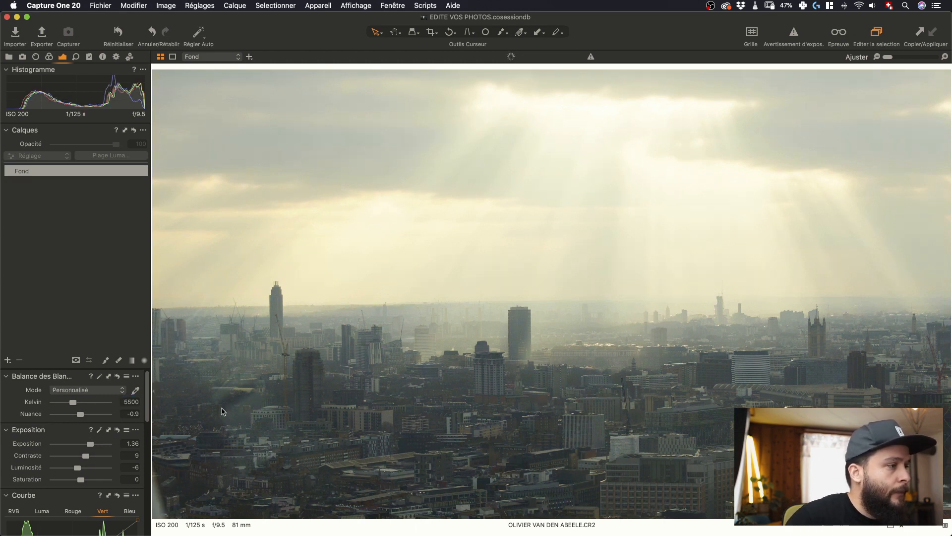
pyautogui.click(136, 411)
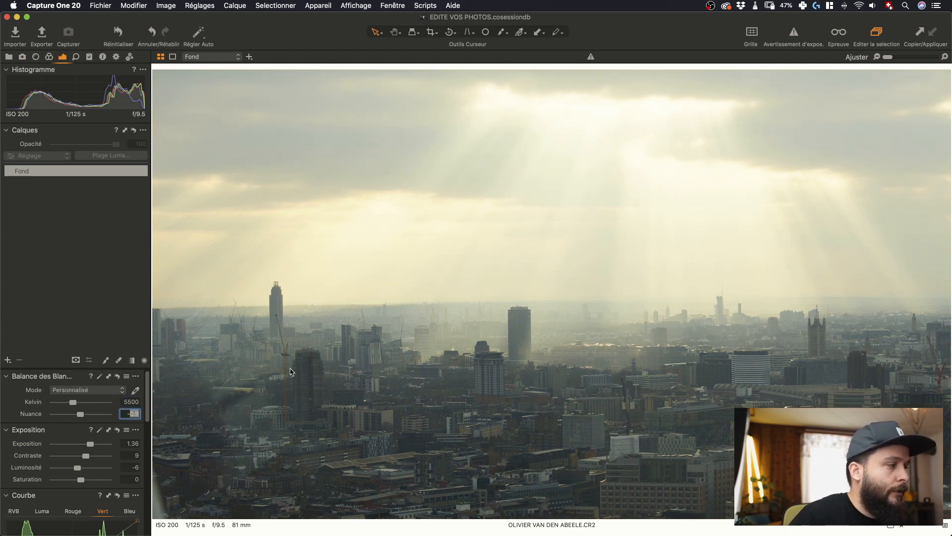
pyautogui.write('0')
pyautogui.press('Return')
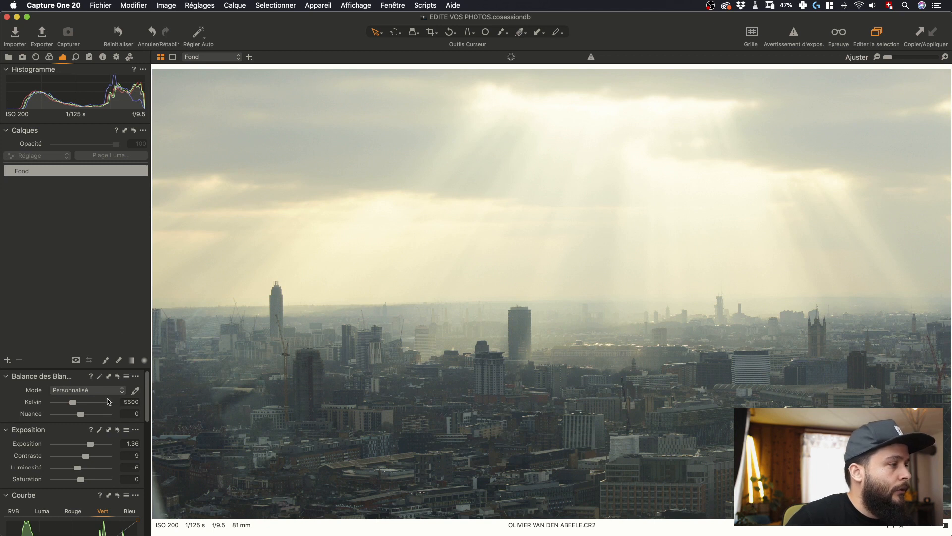
pyautogui.click(128, 413)
pyautogui.write('4')
pyautogui.press('Return')
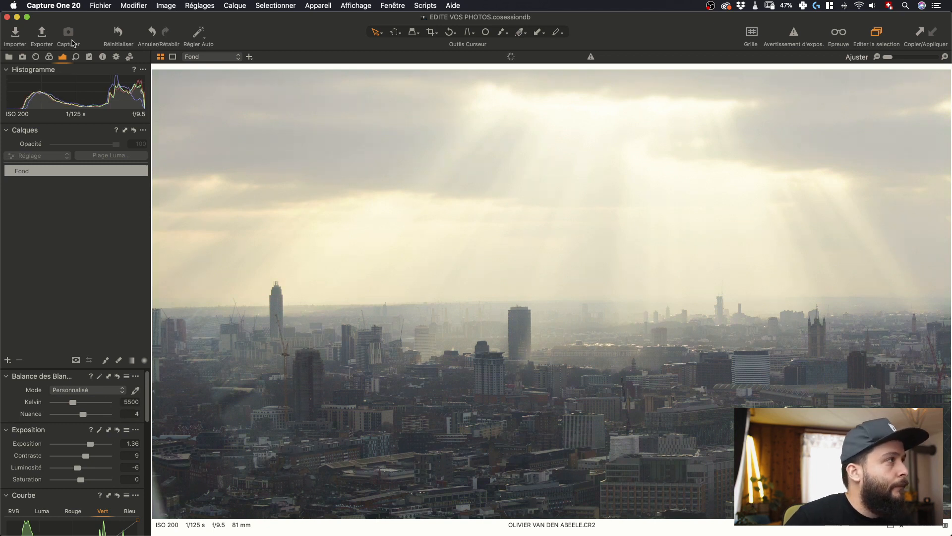
pyautogui.scroll(-10, 73, 437)
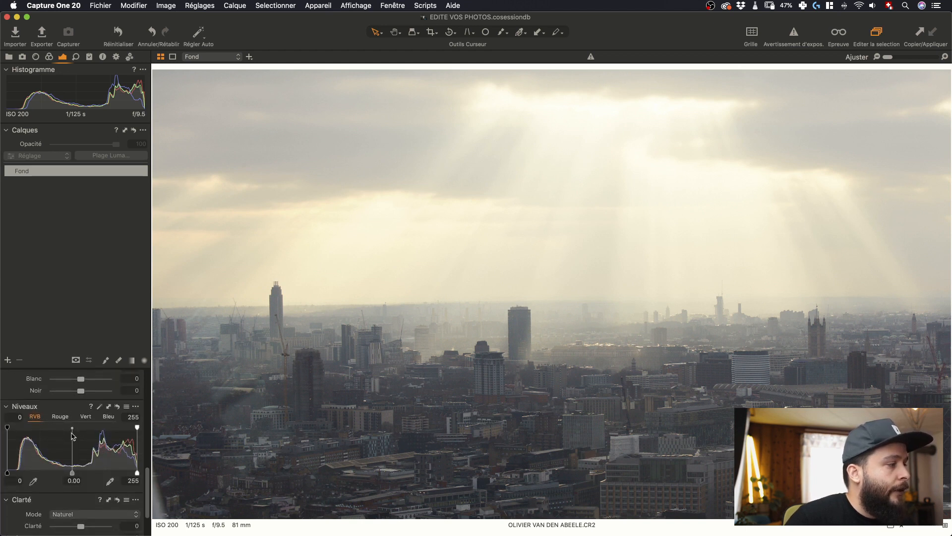
# Set the cityscape's Clarté to 36 and Structure to 7, keeping the Naturel mode
pyautogui.scroll(-2, 76, 456)
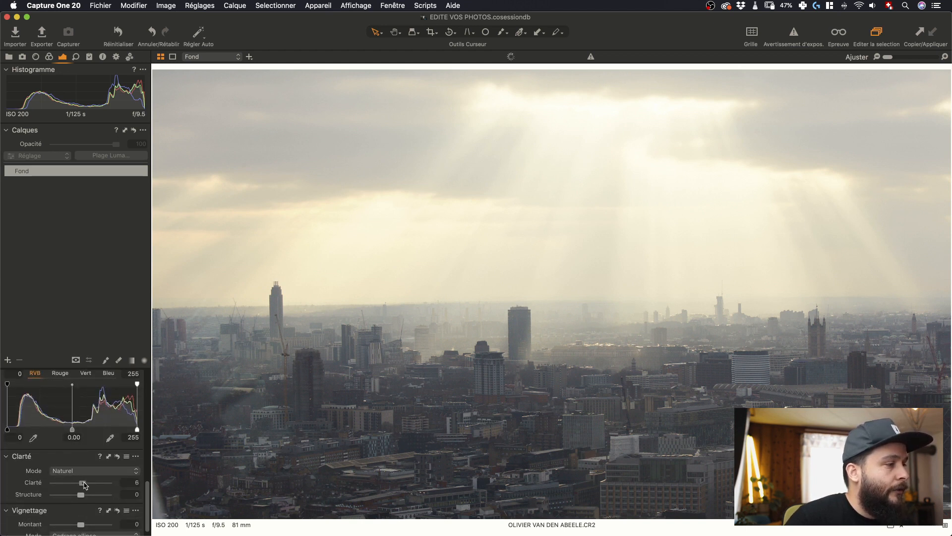
pyautogui.moveTo(85, 484); pyautogui.dragTo(94, 485)
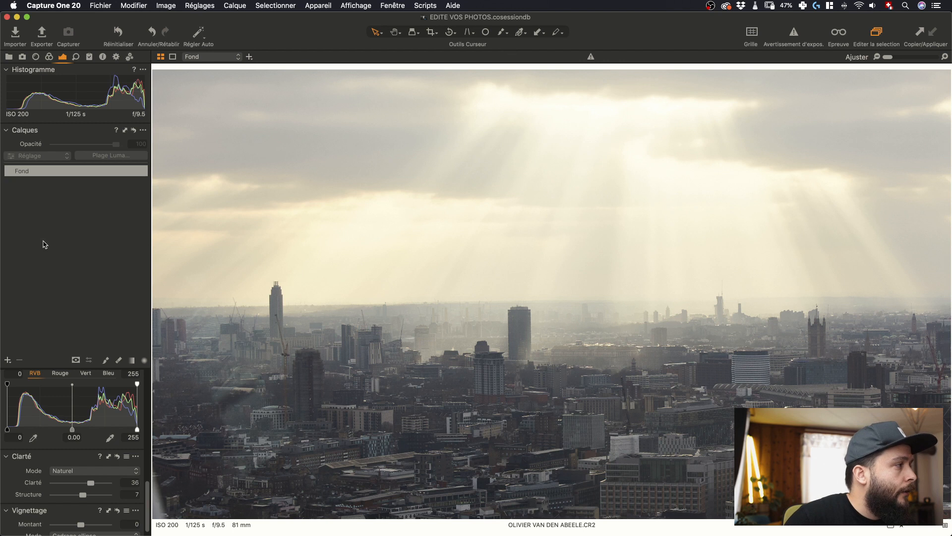
# Add a new filled layer above Fond for colour work and name it COL
pyautogui.click(48, 58)
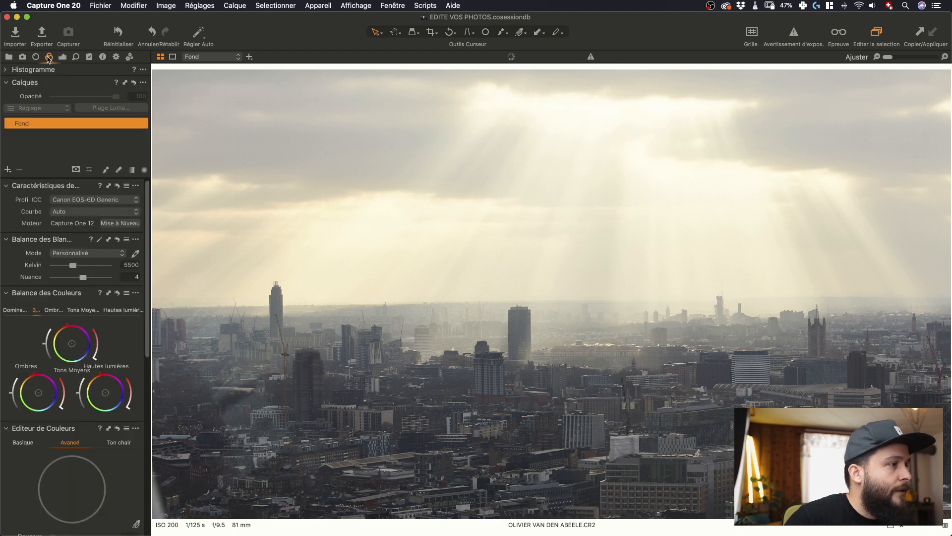
pyautogui.click(8, 168)
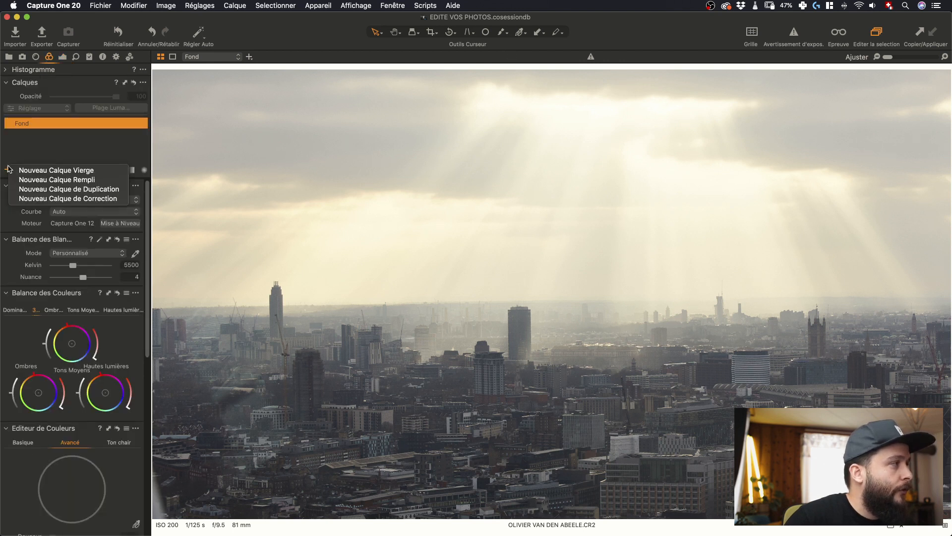
pyautogui.click(49, 177)
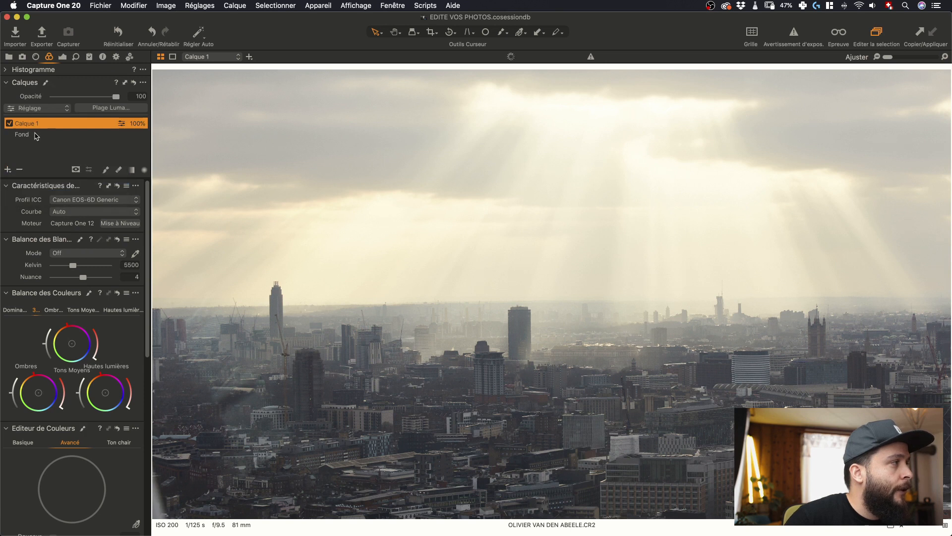
pyautogui.doubleClick(29, 124)
pyautogui.write('COL')
pyautogui.press('Return')
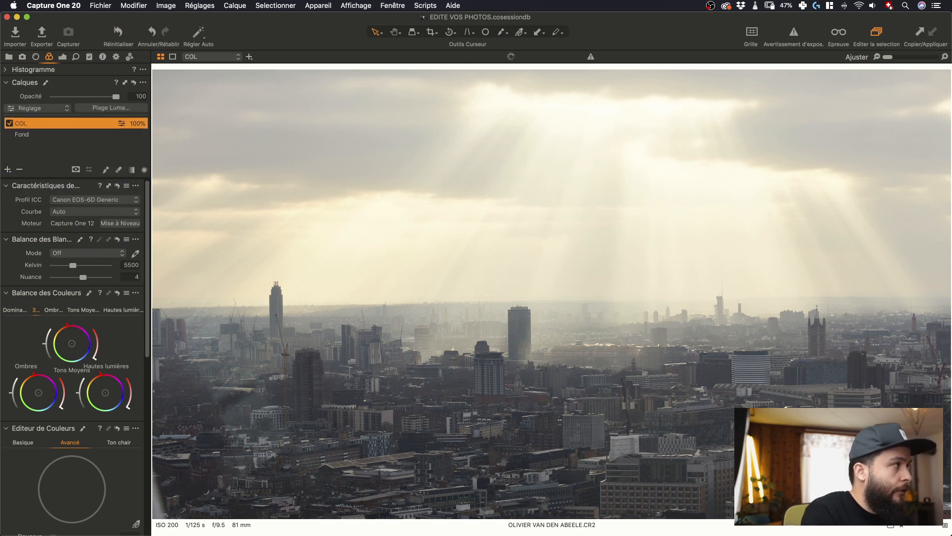
# Sample the dark buildings' magenta tone in the advanced colour editor and widen its range to full saturation and into orange, previewing at Saturation 200
pyautogui.scroll(-5, 91, 392)
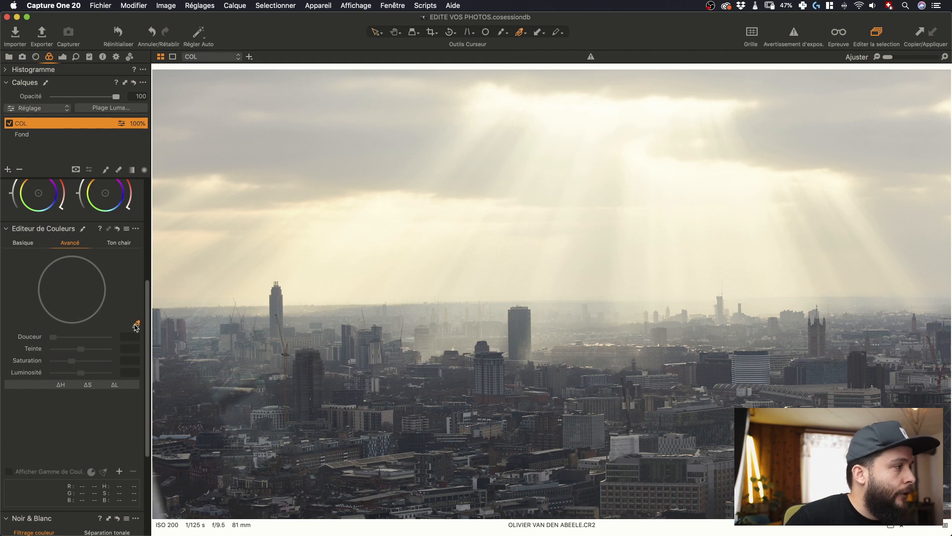
pyautogui.click(136, 324)
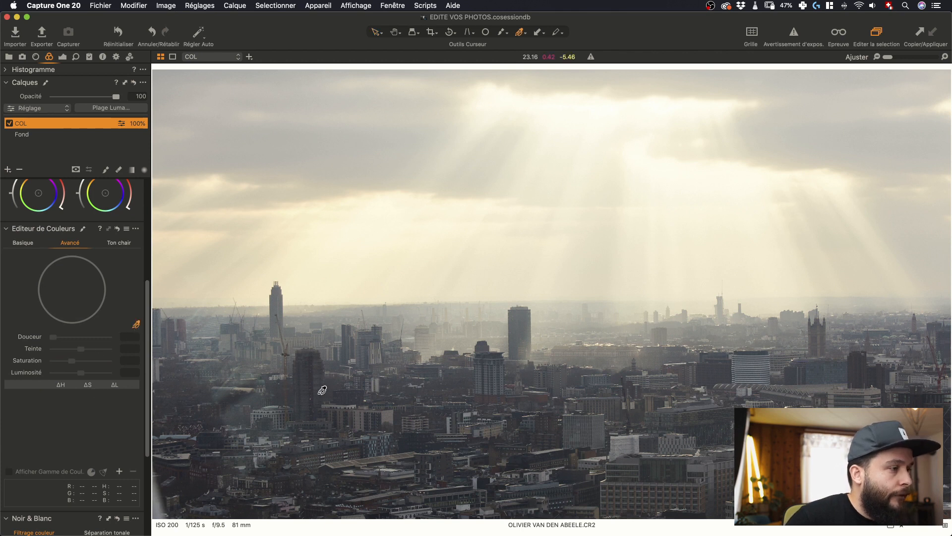
pyautogui.click(497, 395)
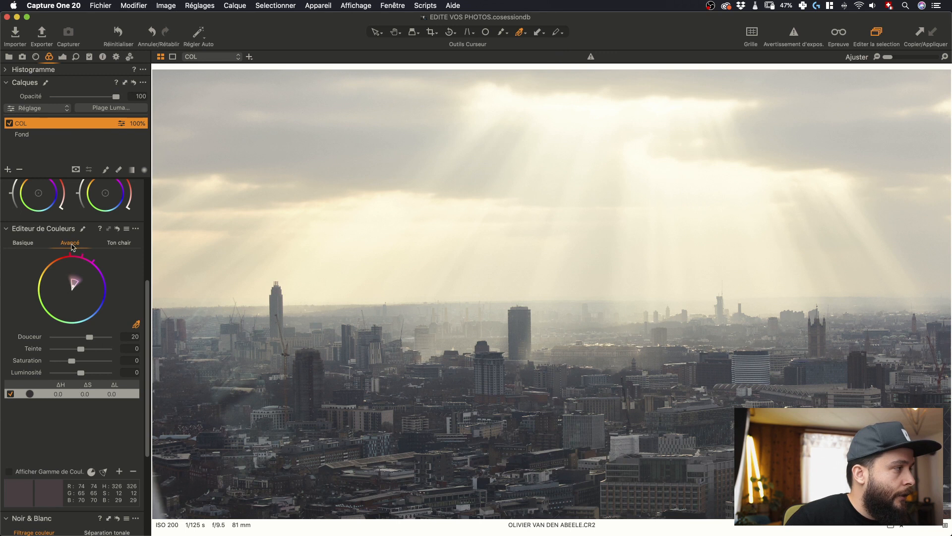
pyautogui.moveTo(76, 274); pyautogui.dragTo(74, 259)
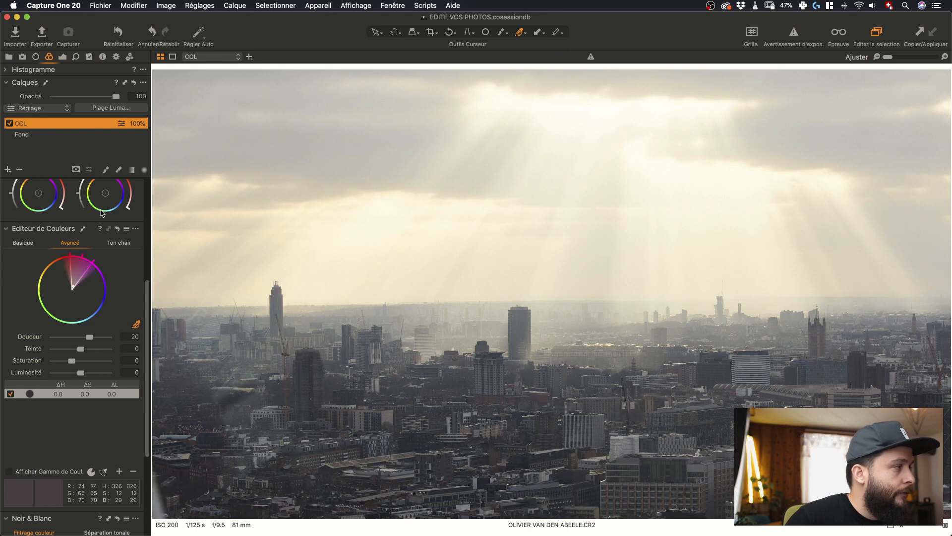
pyautogui.click(113, 363)
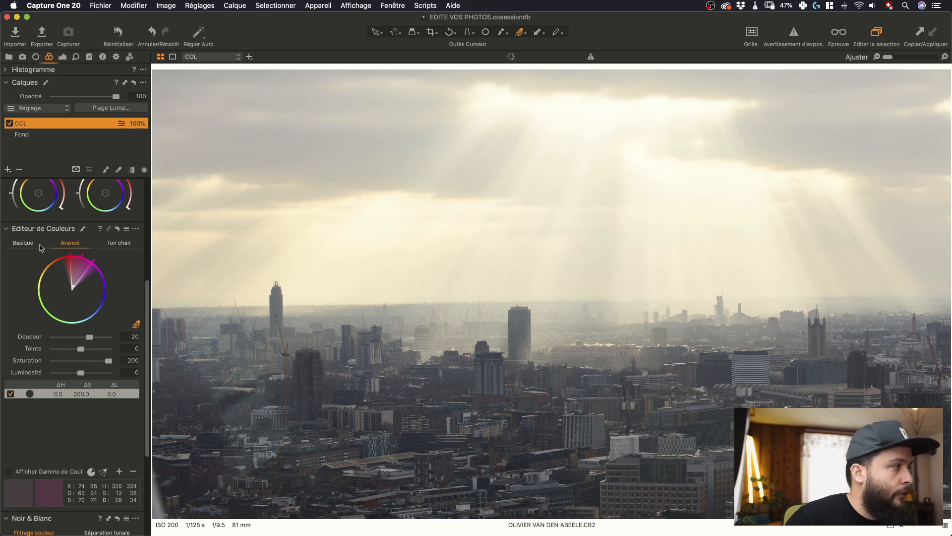
pyautogui.moveTo(66, 252); pyautogui.dragTo(45, 256)
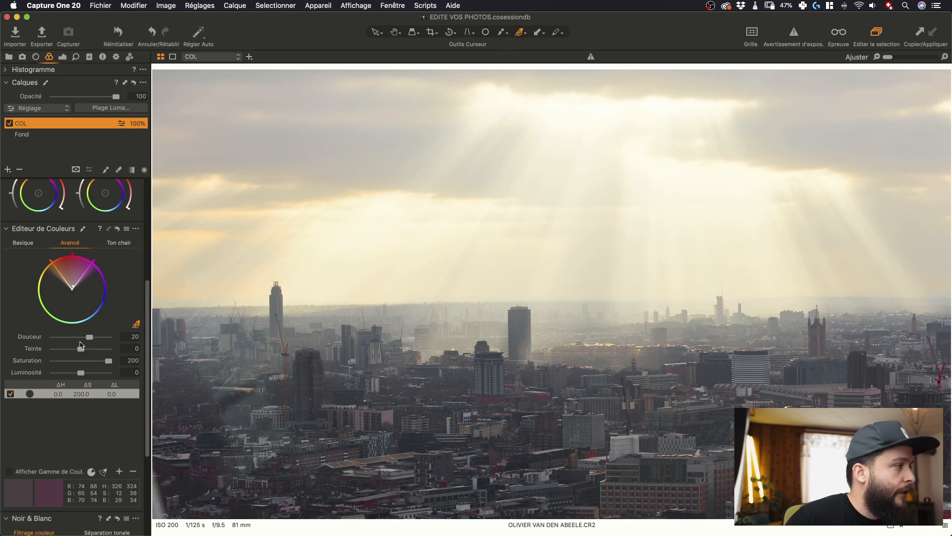
# Reset the preview saturation and set the sampled magenta-to-orange range to Teinte 15, Saturation 66.5 and Luminosité -35.1
pyautogui.doubleClick(108, 361)
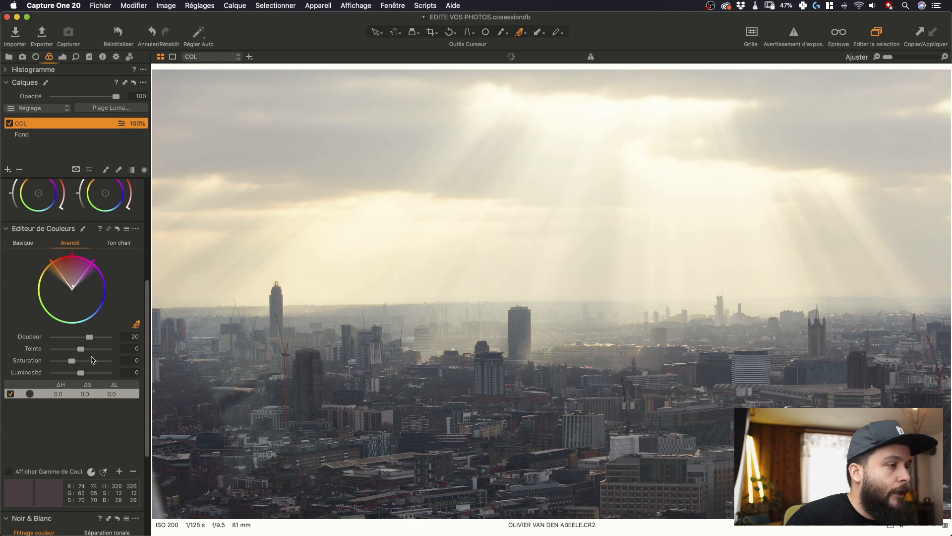
pyautogui.moveTo(80, 350)
pyautogui.mouseDown()
pyautogui.moveTo(50, 350)
pyautogui.moveTo(131, 355)
pyautogui.moveTo(97, 352)
pyautogui.moveTo(72, 373)
pyautogui.moveTo(101, 365)
pyautogui.moveTo(81, 362)
pyautogui.mouseUp()
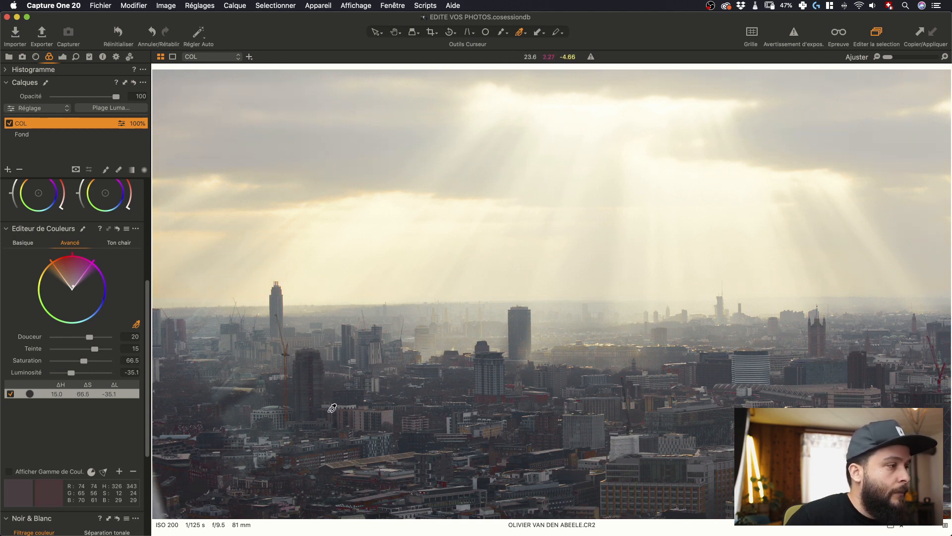
# Sample the city's blue-violet tone as a second colour range, extend it to the wheel's edge and raise its Saturation to 200
pyautogui.click(346, 412)
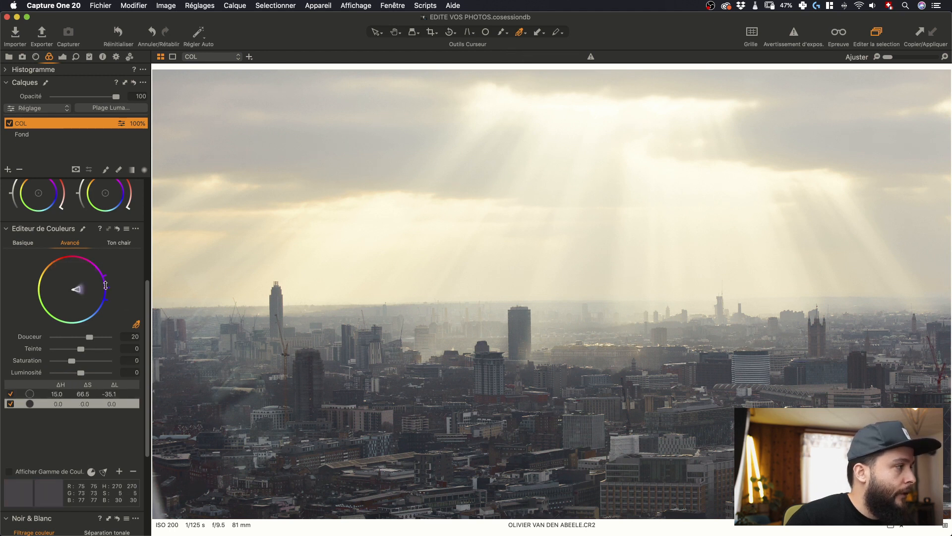
pyautogui.moveTo(82, 363); pyautogui.dragTo(111, 361)
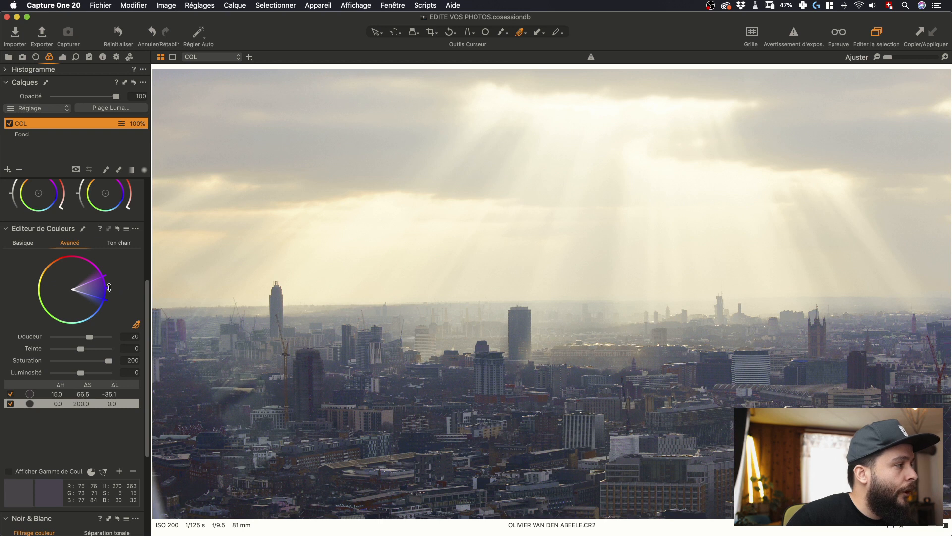
# Shift the second colour range towards blue and set its hue to -18.8
pyautogui.moveTo(107, 275); pyautogui.dragTo(57, 271)
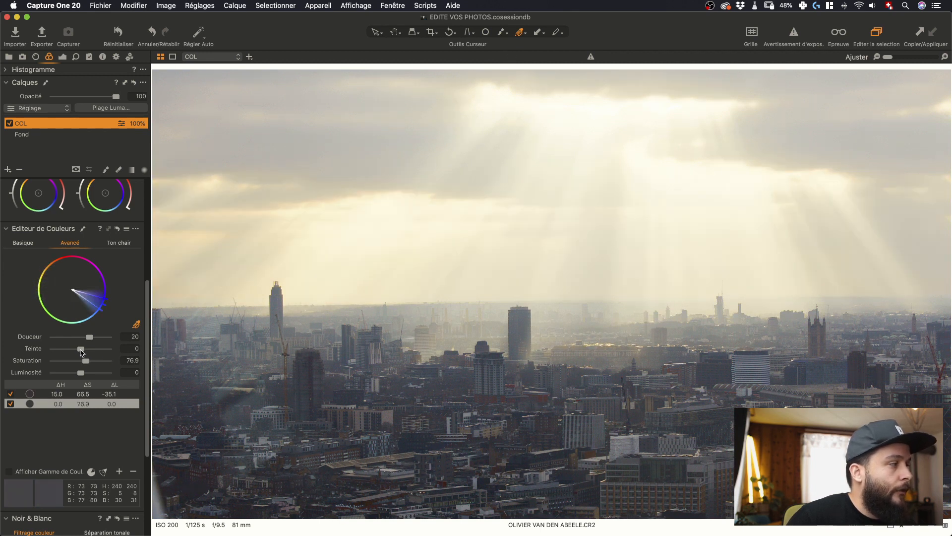
pyautogui.moveTo(84, 349); pyautogui.dragTo(1, 331)
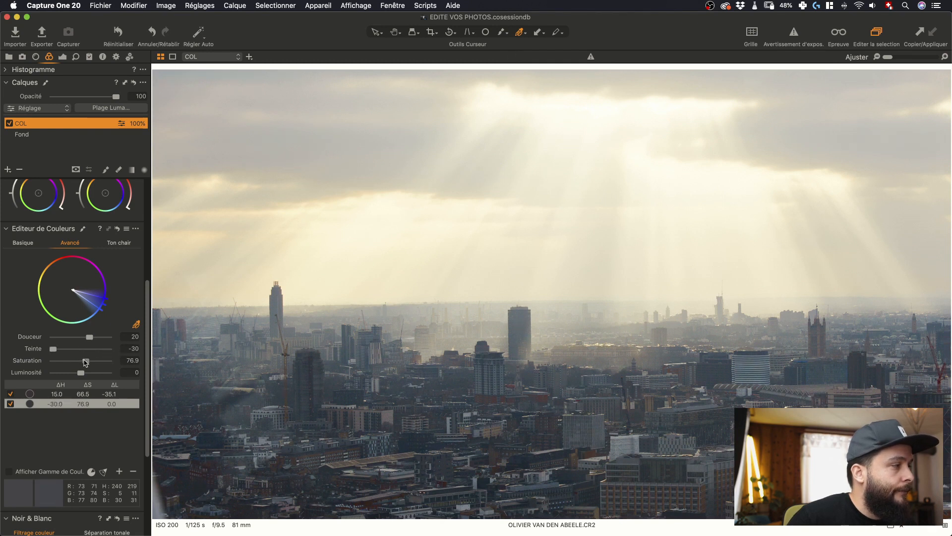
pyautogui.moveTo(85, 360); pyautogui.dragTo(191, 369)
pyautogui.moveTo(74, 350); pyautogui.dragTo(110, 353)
pyautogui.moveTo(13, 344); pyautogui.dragTo(10, 344)
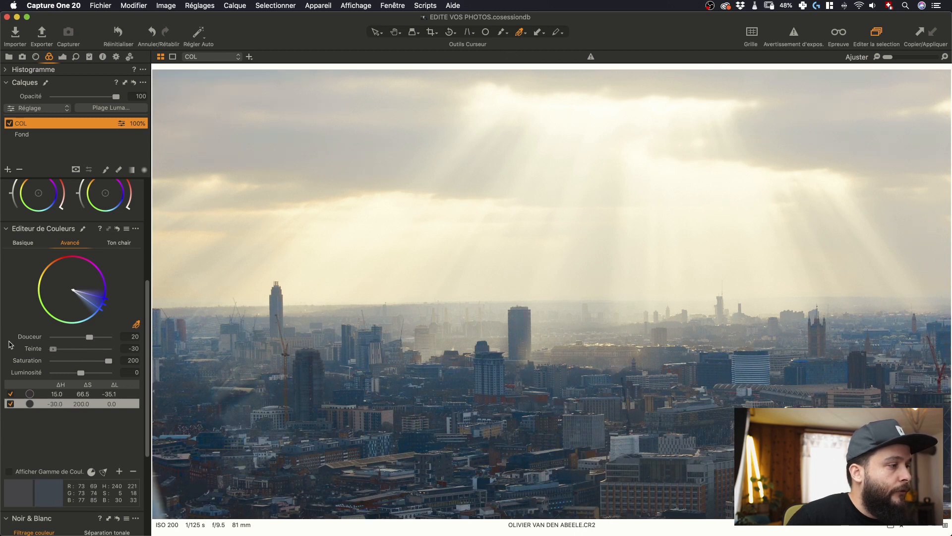
pyautogui.click(63, 350)
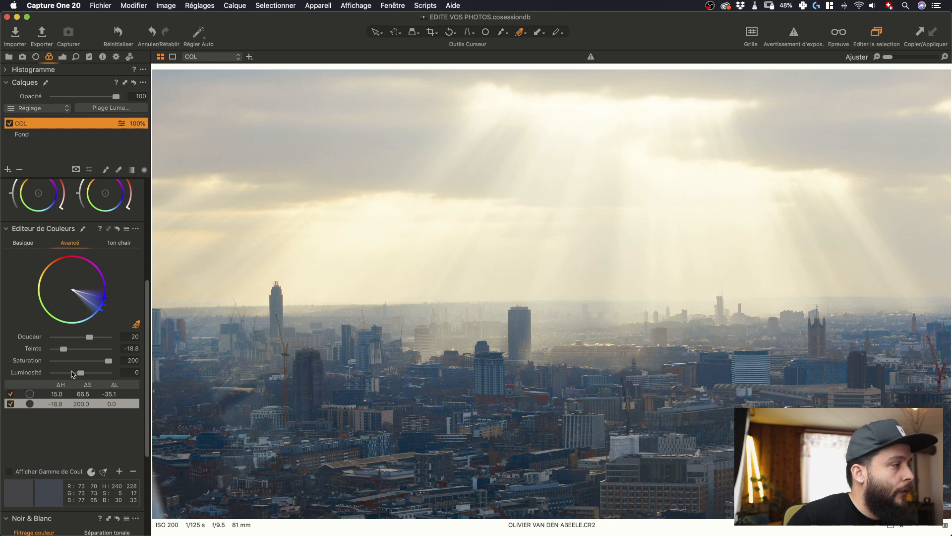
# Set the blue range's luminosity to -47.5 and saturation to 13.1, and toggle the range to compare its effect
pyautogui.click(72, 373)
pyautogui.moveTo(72, 373); pyautogui.dragTo(74, 362)
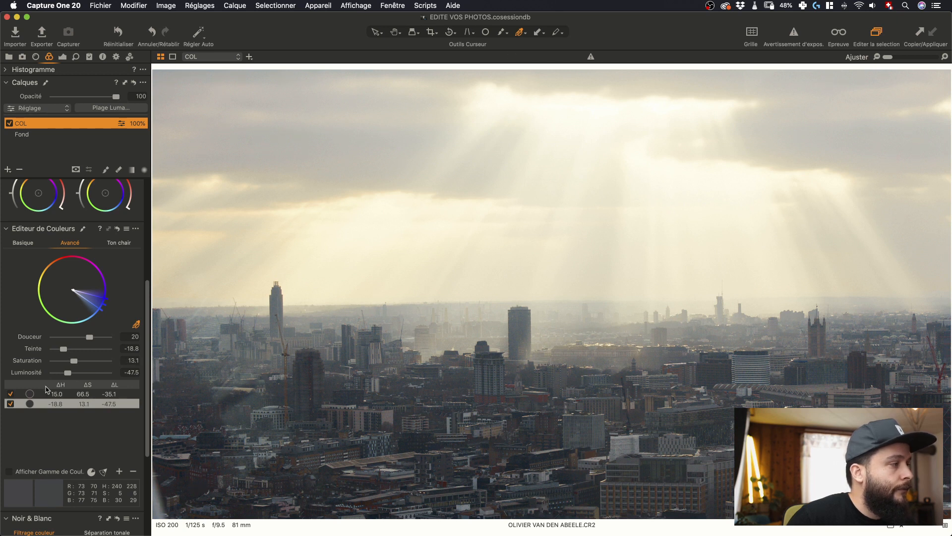
pyautogui.click(11, 404)
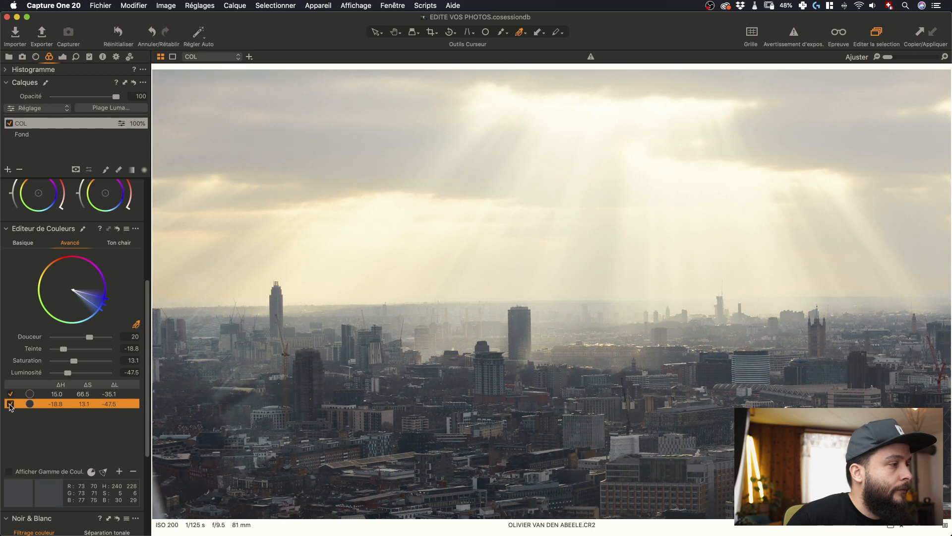
# Sample the brick building as a third colour range, extend it to full saturation, and shift it towards purple-magenta with the range displayed
pyautogui.scroll(5, 323, 442)
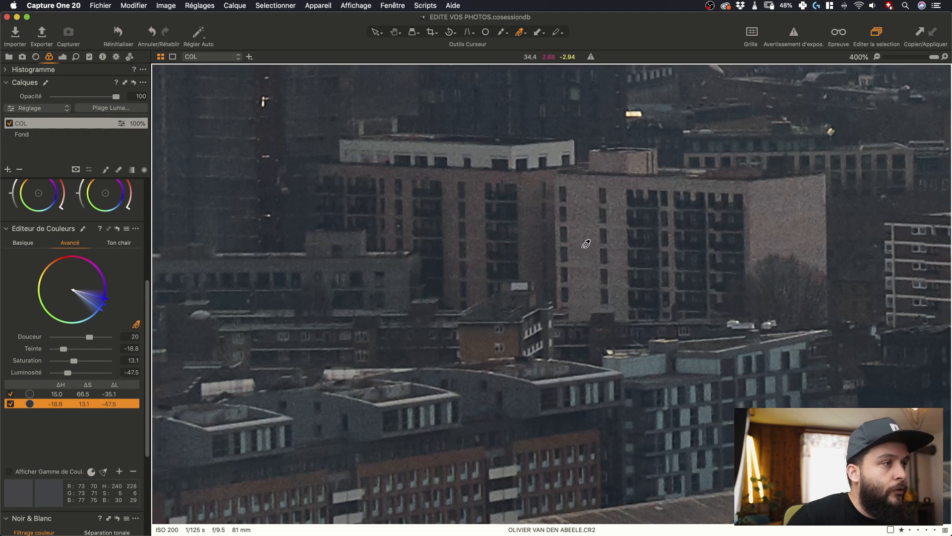
pyautogui.click(585, 244)
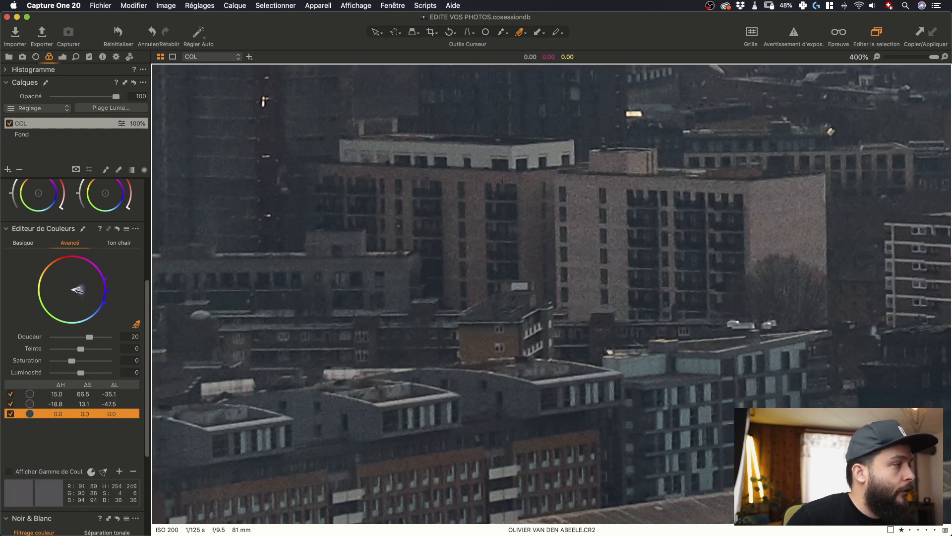
pyautogui.moveTo(81, 291); pyautogui.dragTo(130, 327)
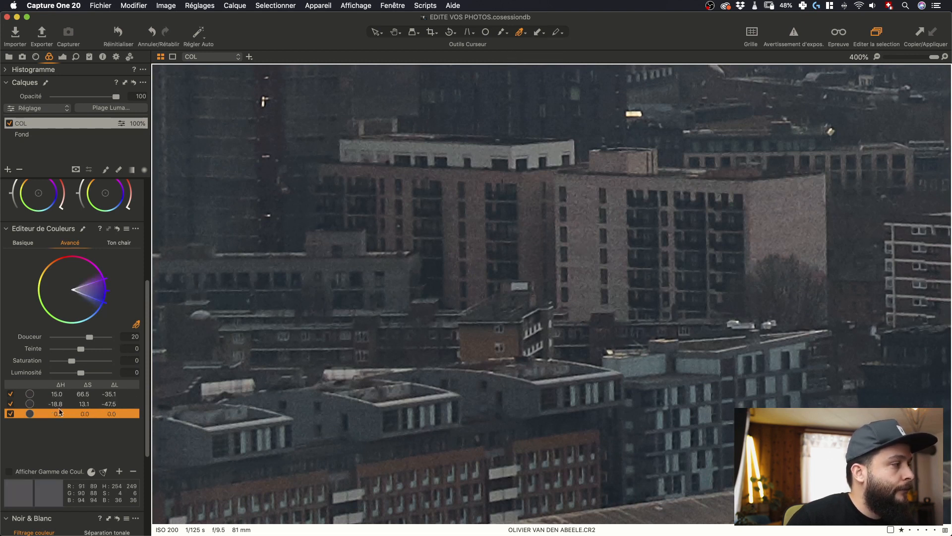
pyautogui.click(49, 470)
pyautogui.moveTo(72, 361); pyautogui.dragTo(279, 385)
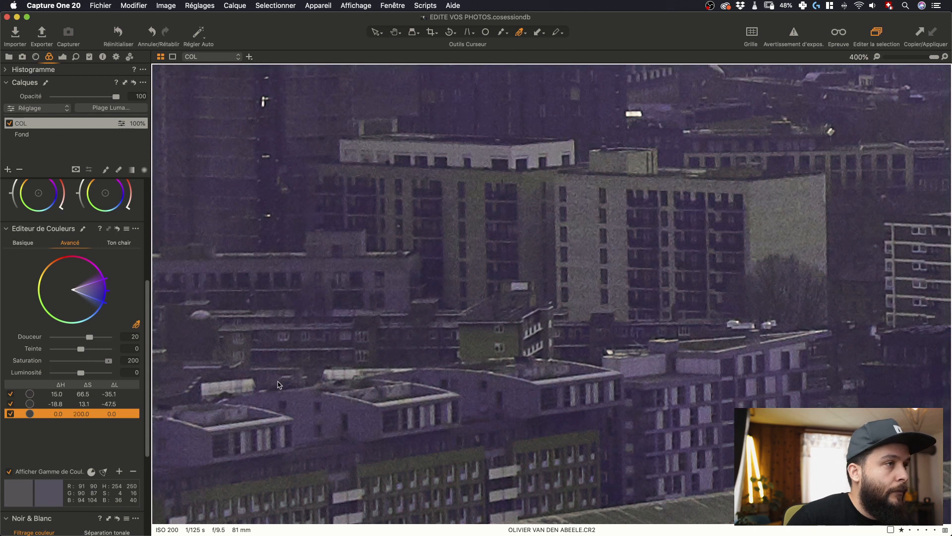
pyautogui.moveTo(107, 291); pyautogui.dragTo(112, 272)
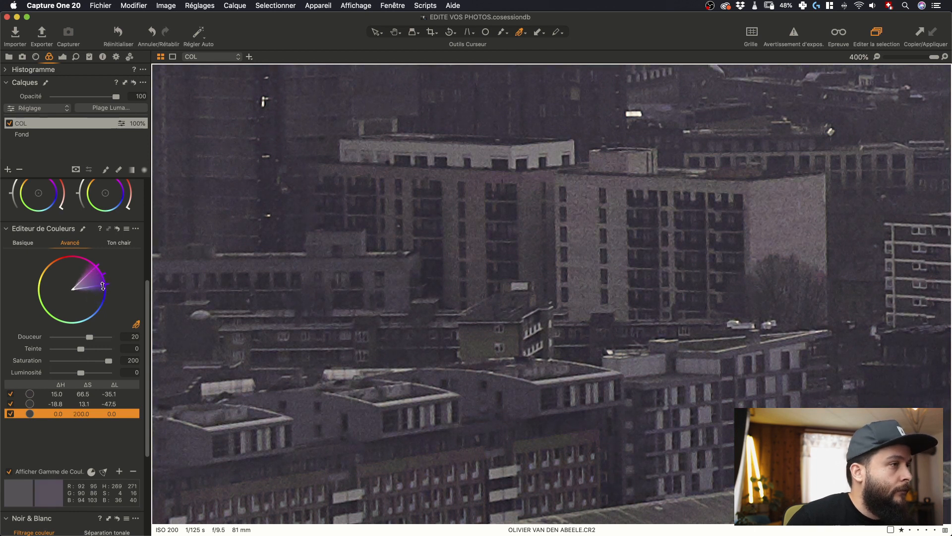
# Turn off the colour range display and set the purple range to hue 30, saturation 34.4 and luminosity 26.5
pyautogui.press(',')
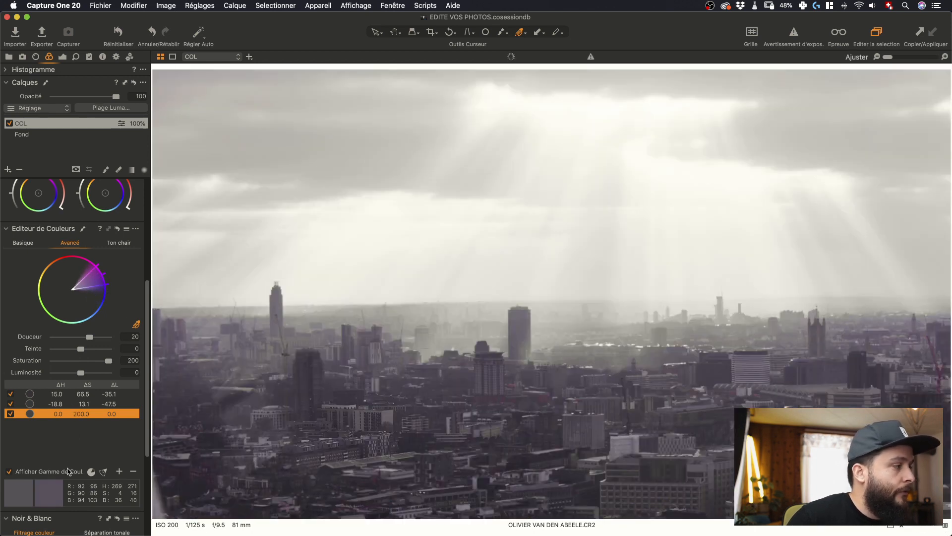
pyautogui.click(68, 471)
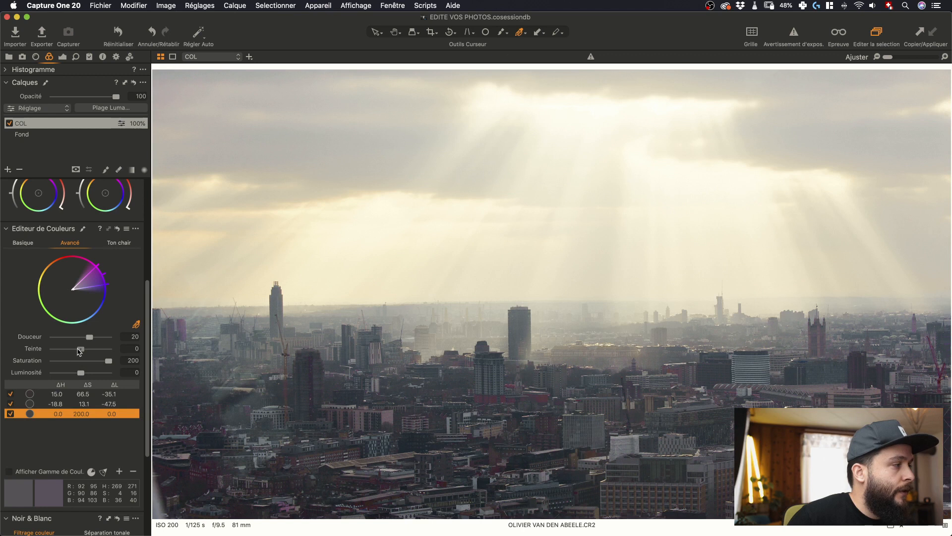
pyautogui.moveTo(80, 350); pyautogui.dragTo(280, 375)
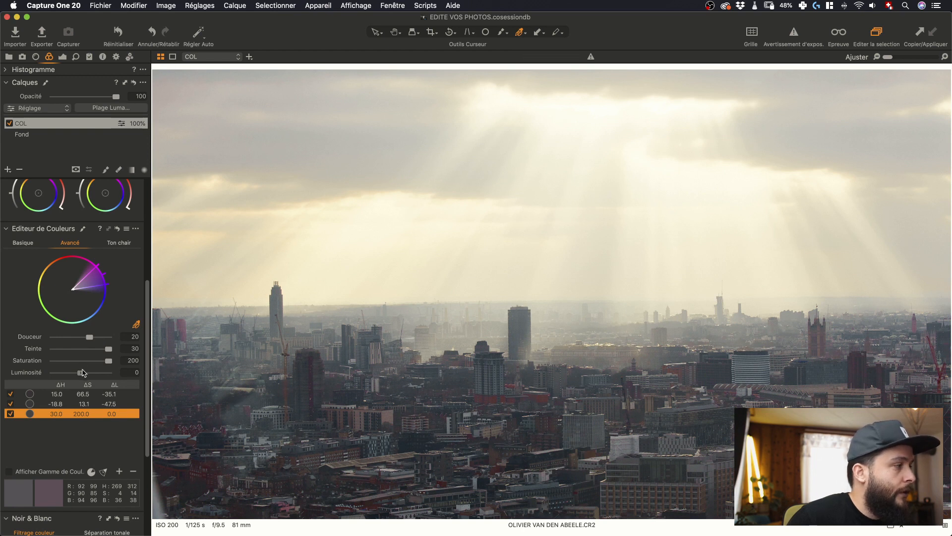
pyautogui.moveTo(82, 373)
pyautogui.mouseDown()
pyautogui.moveTo(92, 361)
pyautogui.moveTo(79, 364)
pyautogui.mouseUp()
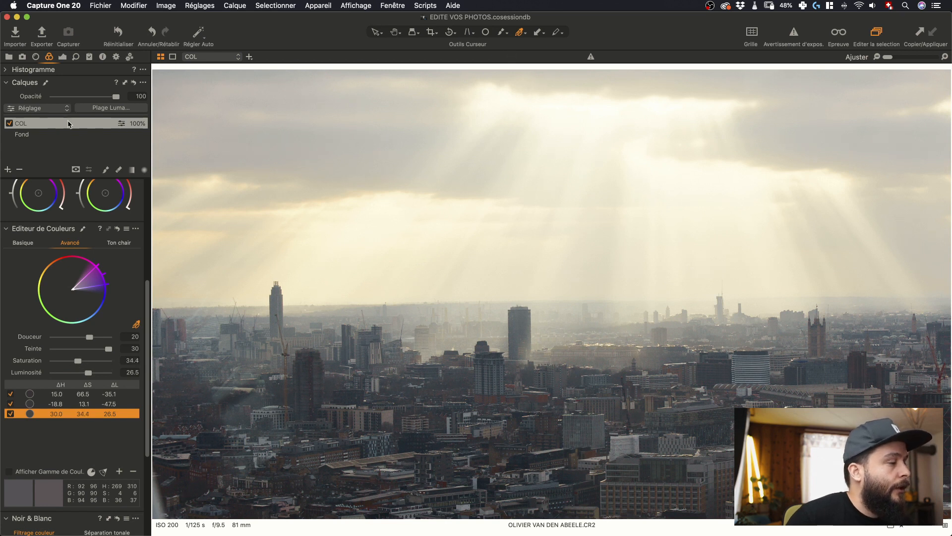
# Toggle the COL layer off and on to compare the photo with and without its colour edits
pyautogui.click(9, 123)
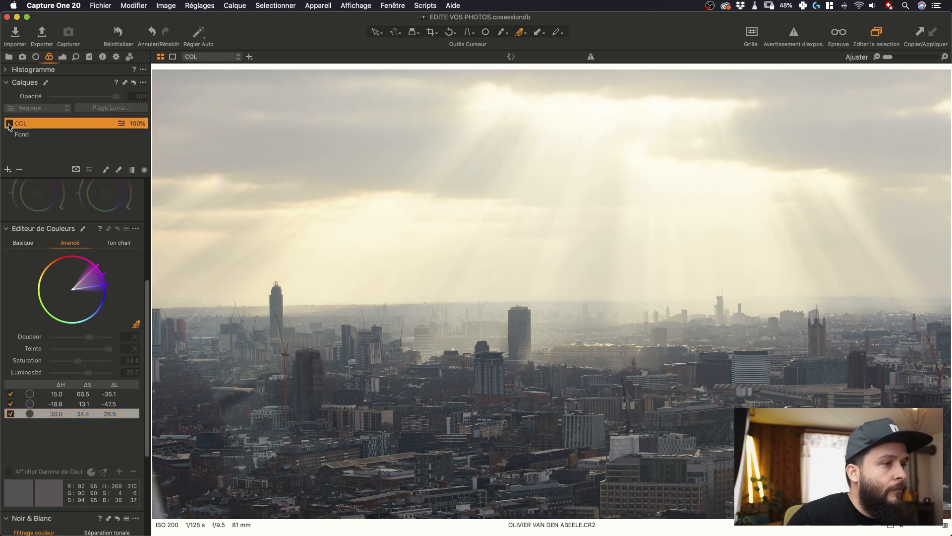
pyautogui.click(8, 124)
pyautogui.click(9, 123)
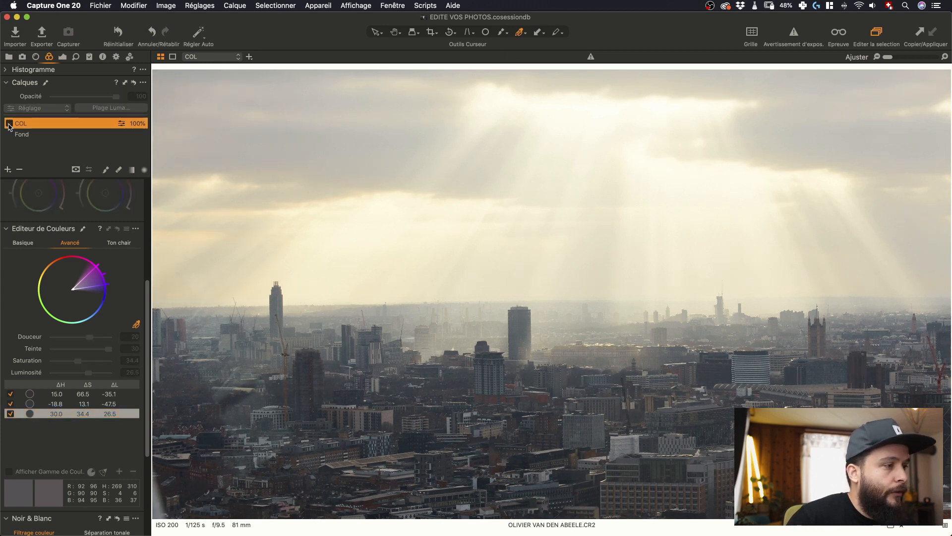
pyautogui.click(9, 124)
pyautogui.click(9, 124)
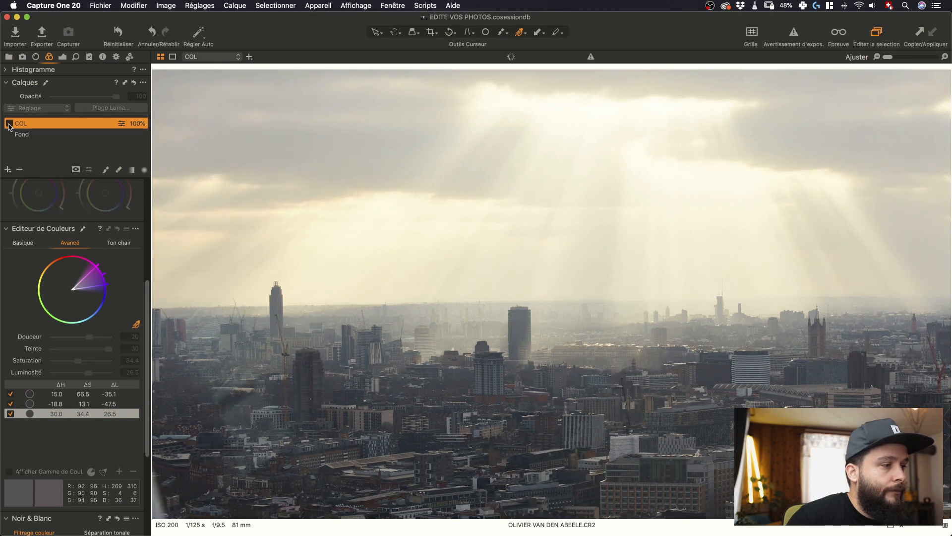
pyautogui.click(9, 123)
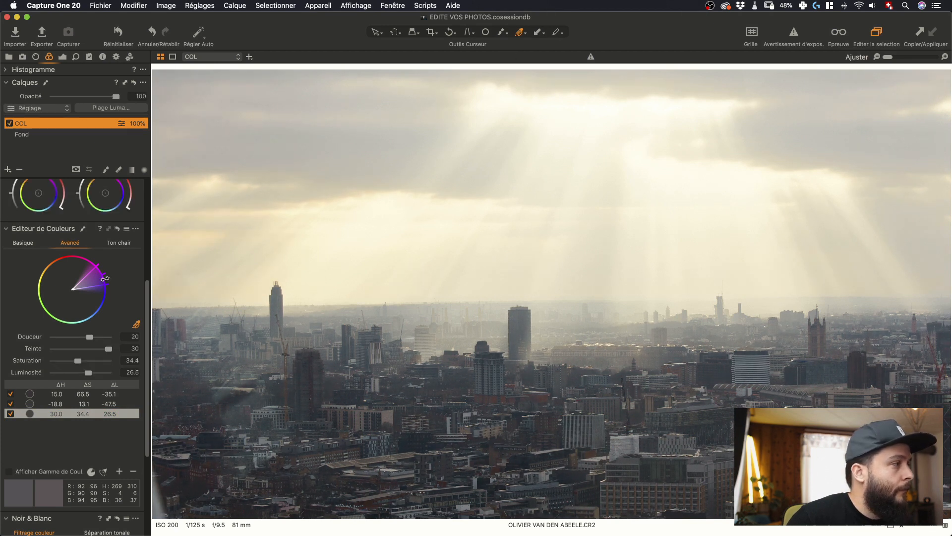
# Set the COL layer's contrast to 7 and saturation to 9 in the exposure adjustments
pyautogui.scroll(8, 105, 279)
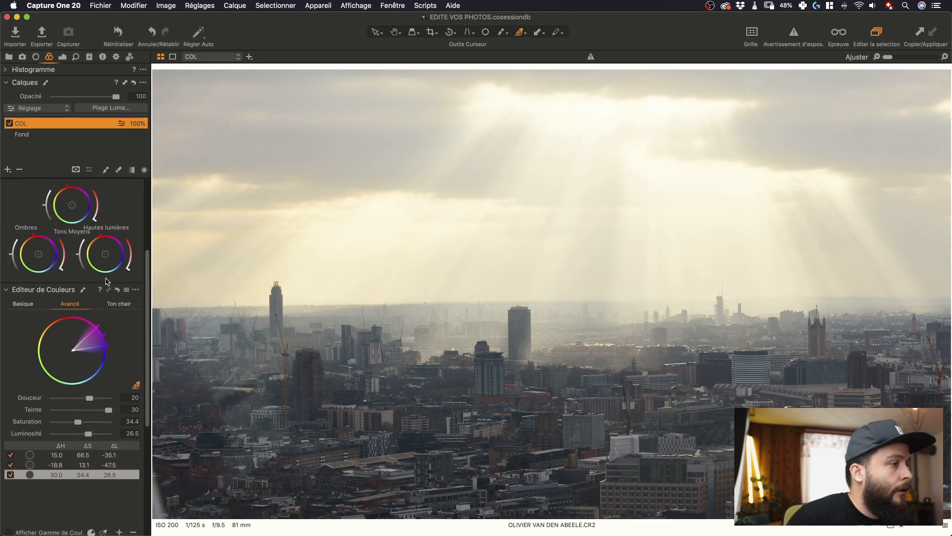
pyautogui.click(63, 57)
pyautogui.scroll(-1, 107, 505)
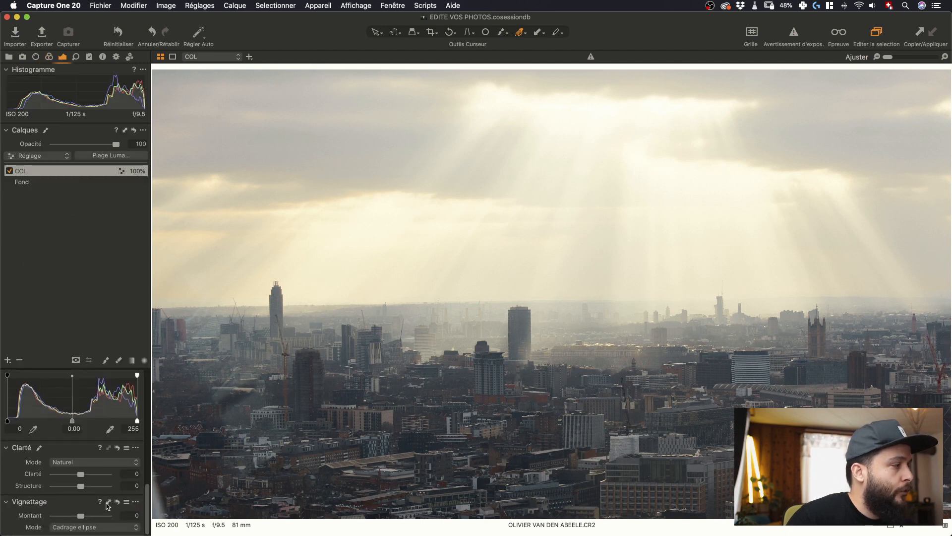
pyautogui.scroll(6, 90, 491)
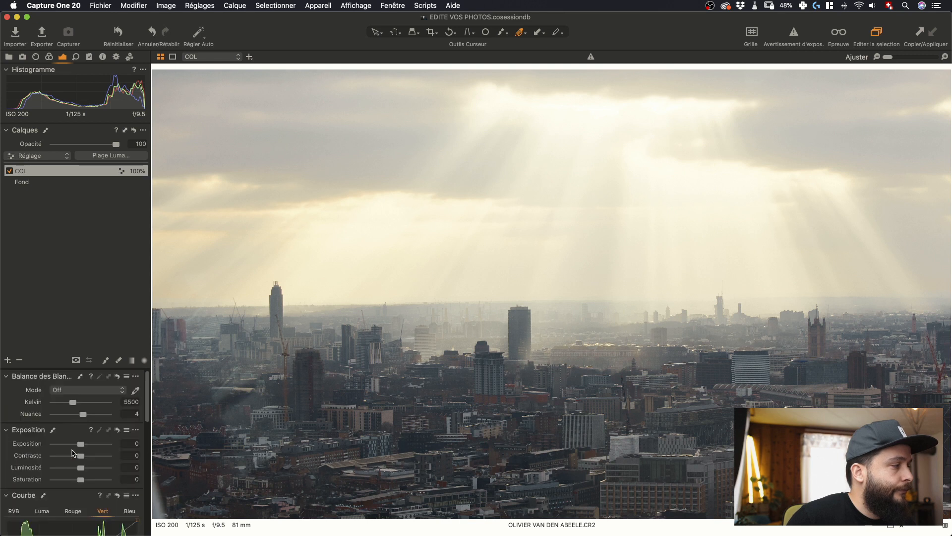
pyautogui.moveTo(80, 479); pyautogui.dragTo(83, 457)
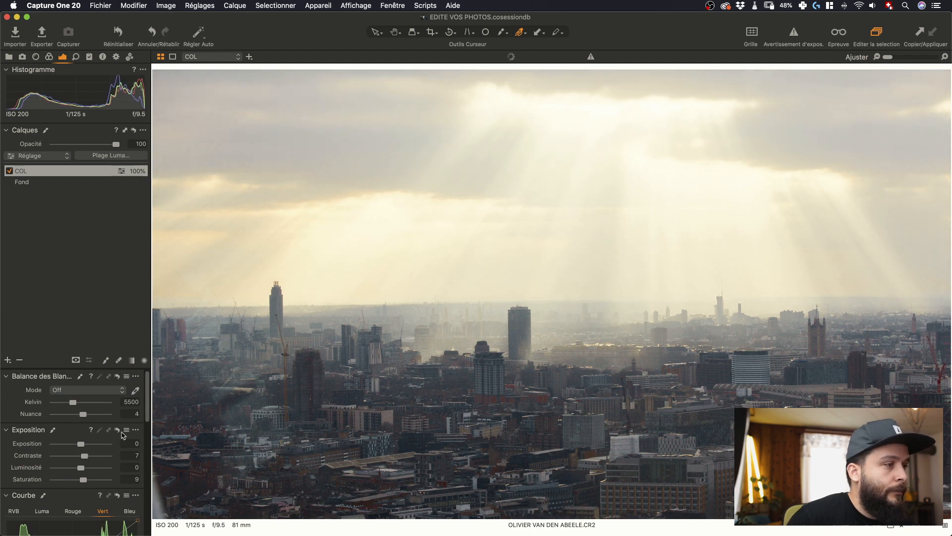
# Add a new adjustment layer with a linear gradient mask over the sky, centred near the horizon and fading out over the city
pyautogui.click(8, 360)
pyautogui.click(31, 366)
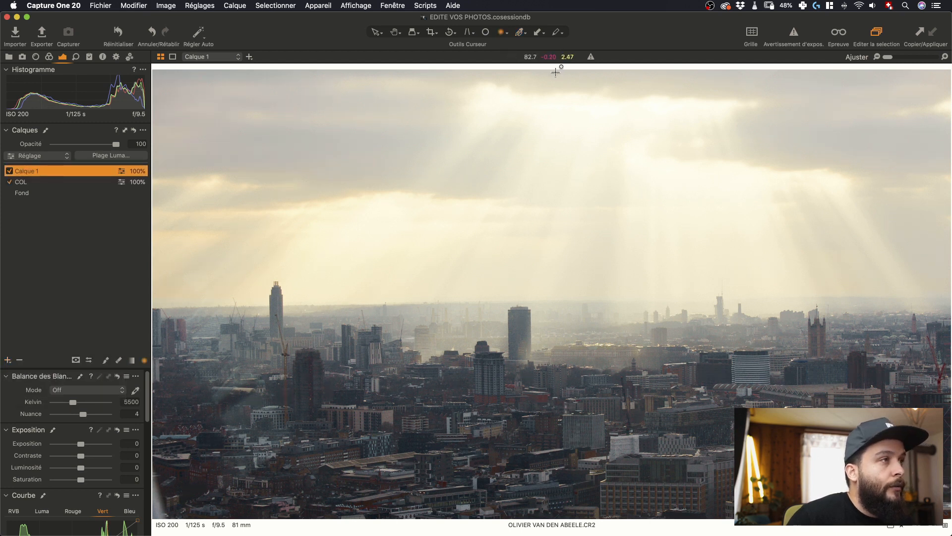
pyautogui.press('g')
pyautogui.moveTo(555, 72); pyautogui.dragTo(551, 300)
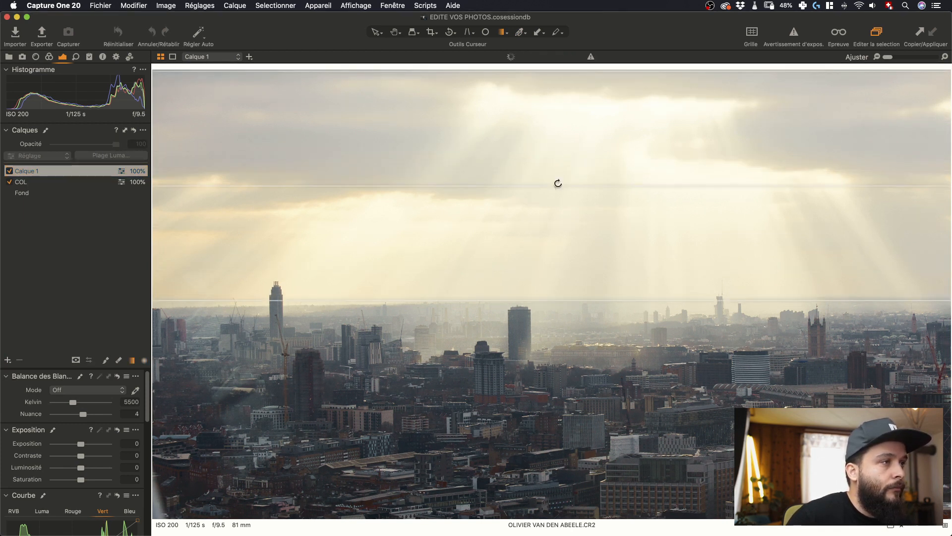
pyautogui.moveTo(542, 193); pyautogui.dragTo(545, 247)
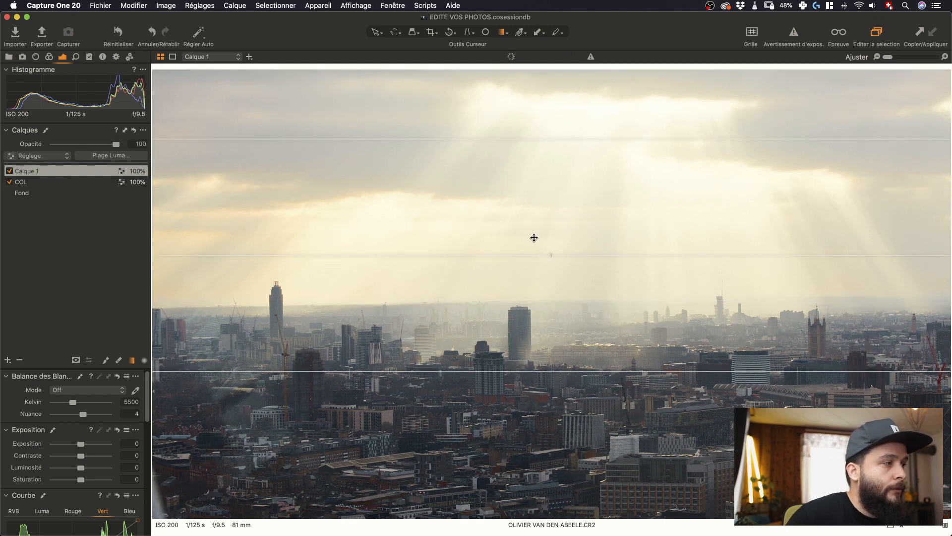
pyautogui.press('m')
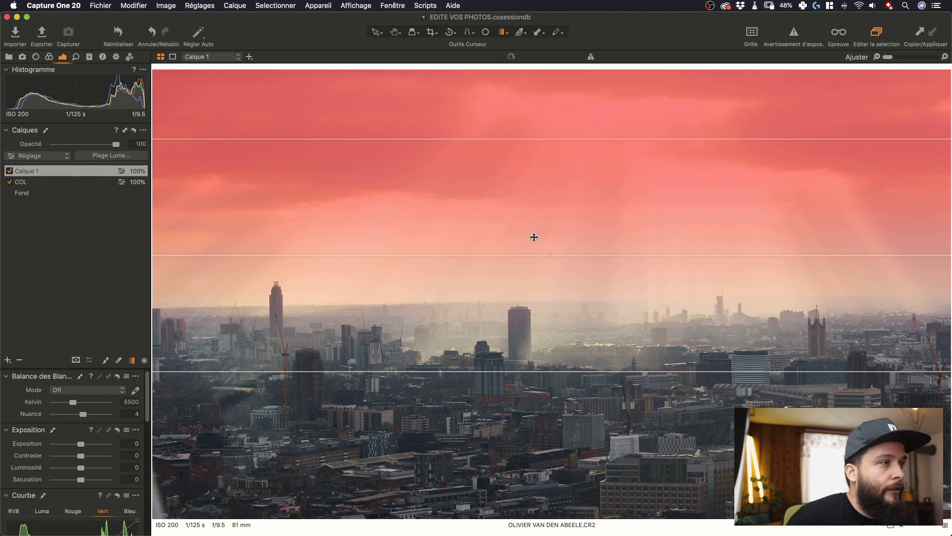
pyautogui.moveTo(533, 235); pyautogui.dragTo(533, 272)
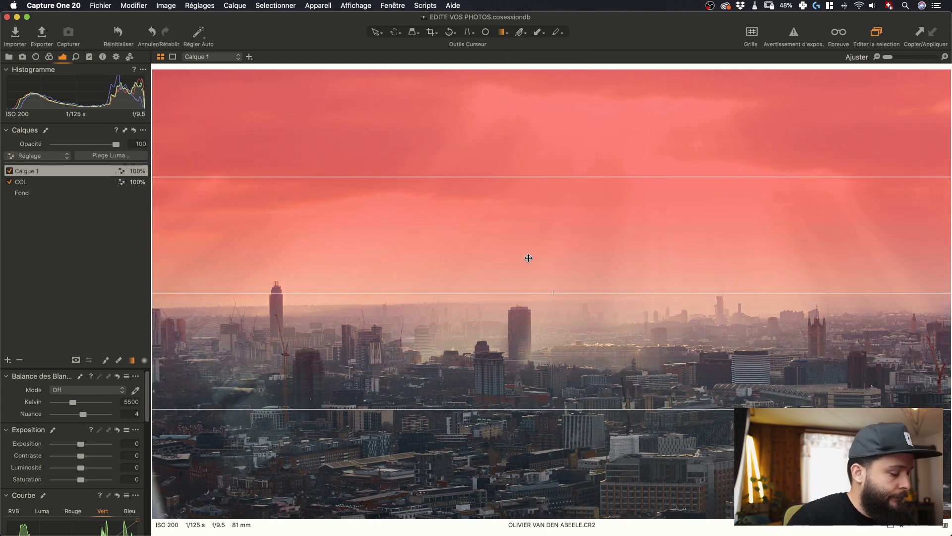
# Hide the mask overlay and darken the sky by setting the gradient layer's exposure to -1.39
pyautogui.click(62, 57)
pyautogui.click(62, 57)
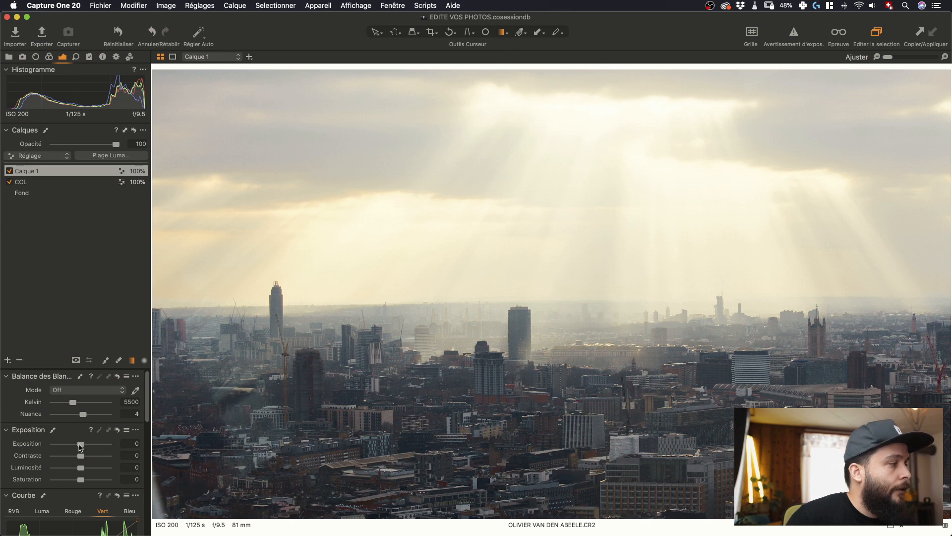
pyautogui.moveTo(81, 445); pyautogui.dragTo(71, 443)
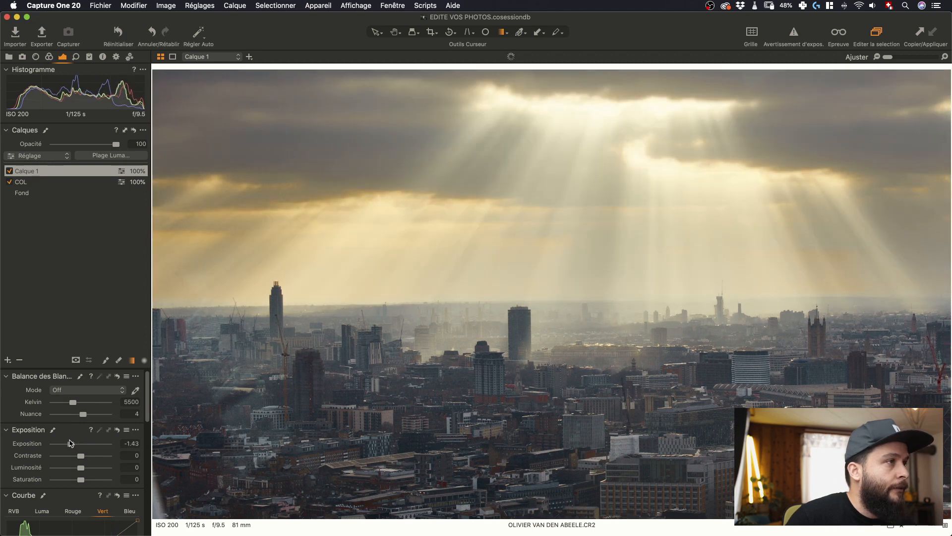
pyautogui.click(31, 192)
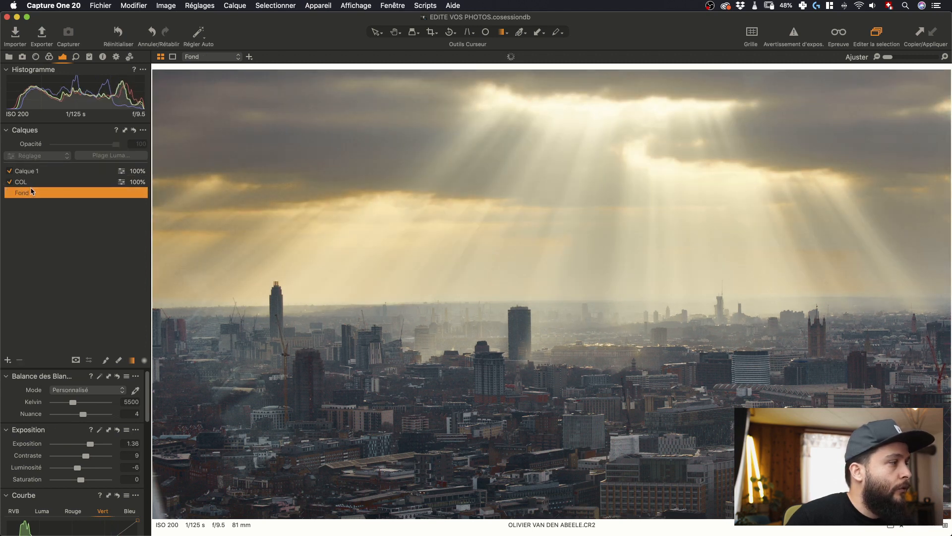
pyautogui.click(40, 172)
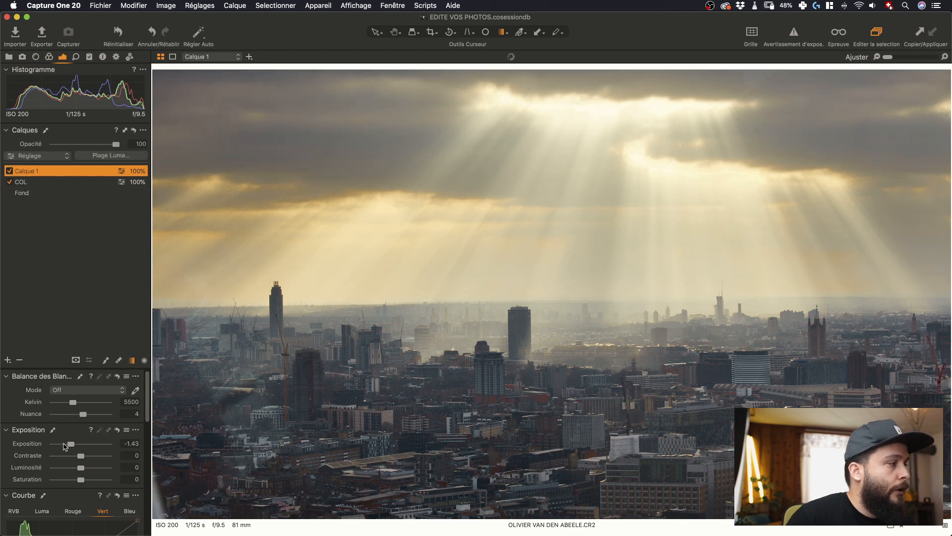
pyautogui.moveTo(71, 445); pyautogui.dragTo(72, 445)
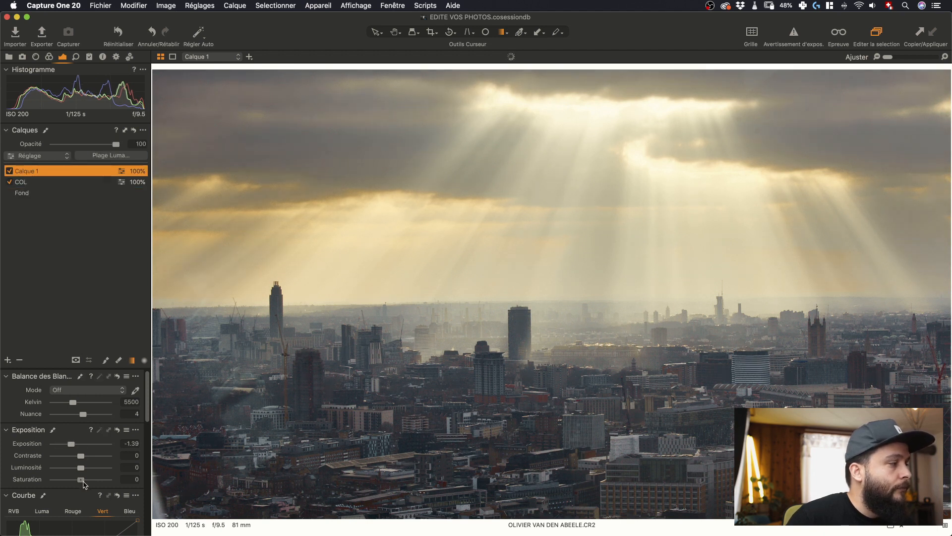
# Copy the gradient mask from Calque 1 to the COL layer
pyautogui.rightClick(75, 181)
pyautogui.moveTo(144, 253)
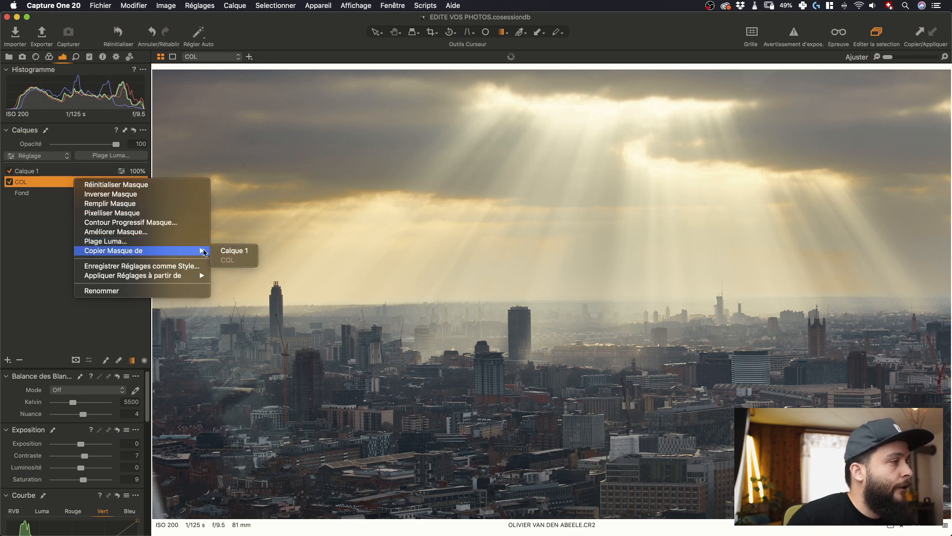
pyautogui.click(218, 251)
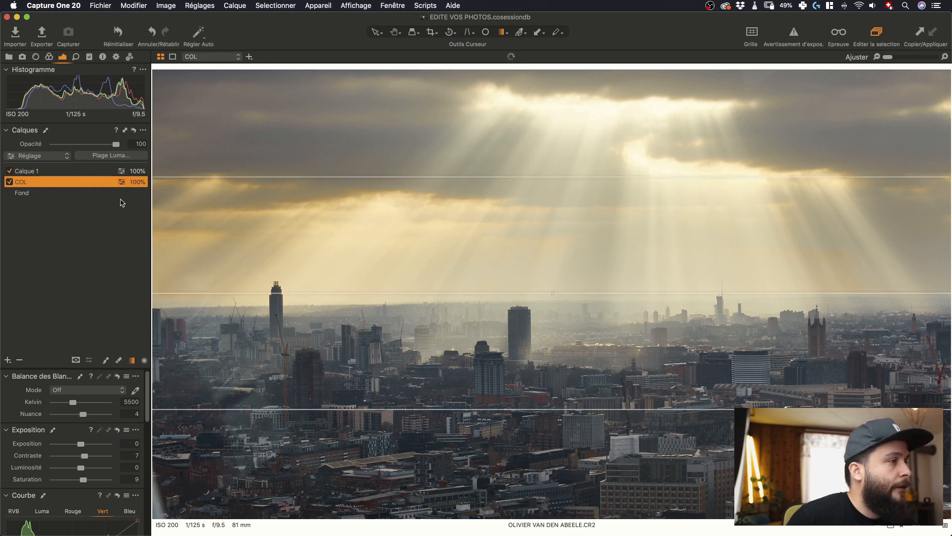
# Invert the gradient mask on the COL layer
pyautogui.rightClick(55, 183)
pyautogui.click(53, 184)
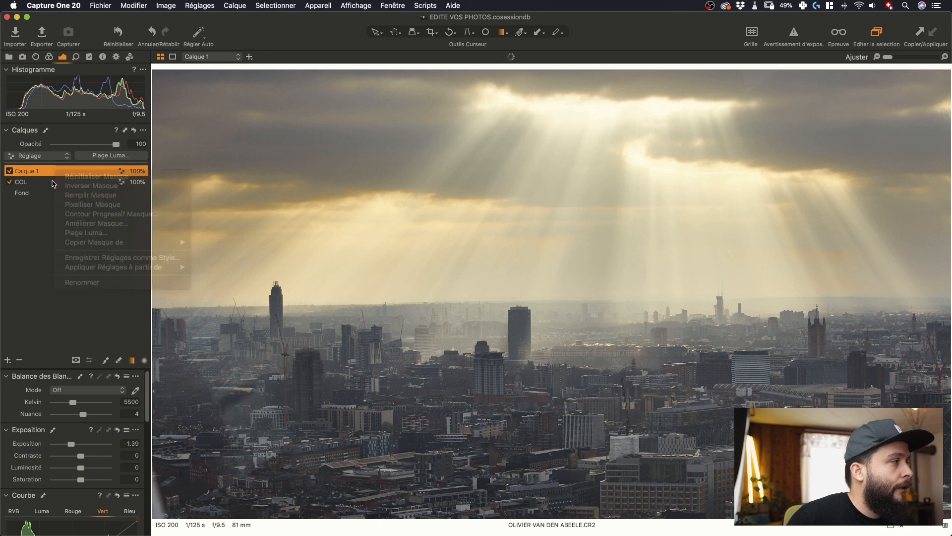
pyautogui.rightClick(53, 184)
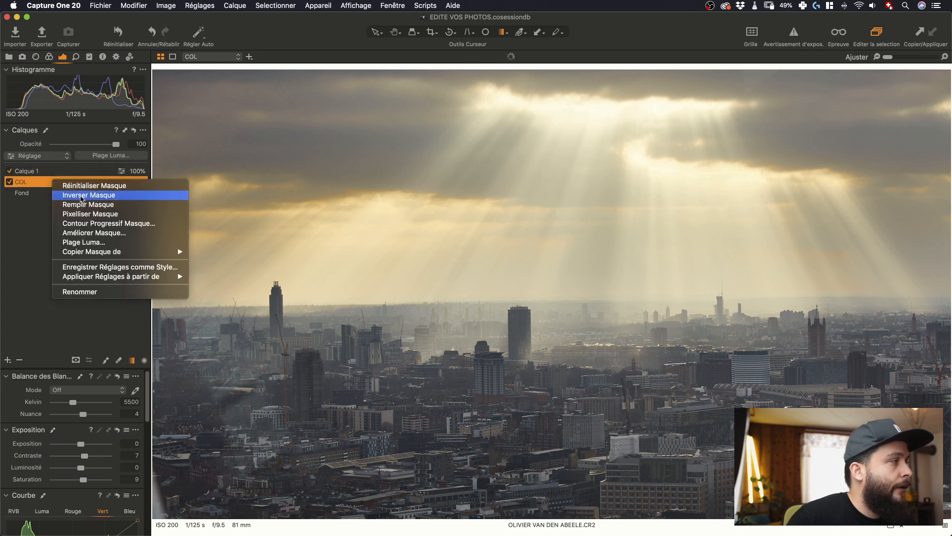
pyautogui.click(82, 199)
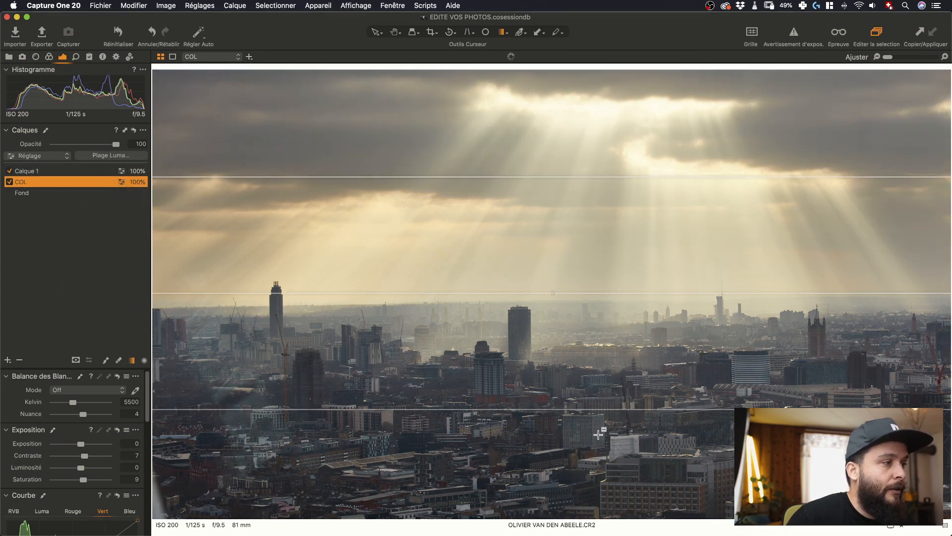
# Cool the Calque 1 sky layer slightly by setting its white balance to 5006 Kelvin
pyautogui.click(38, 172)
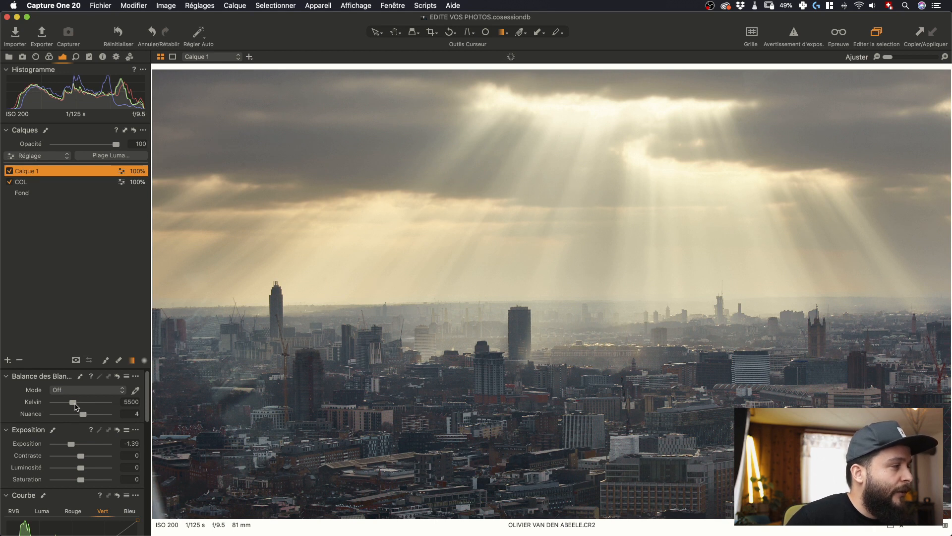
pyautogui.moveTo(75, 407); pyautogui.dragTo(78, 404)
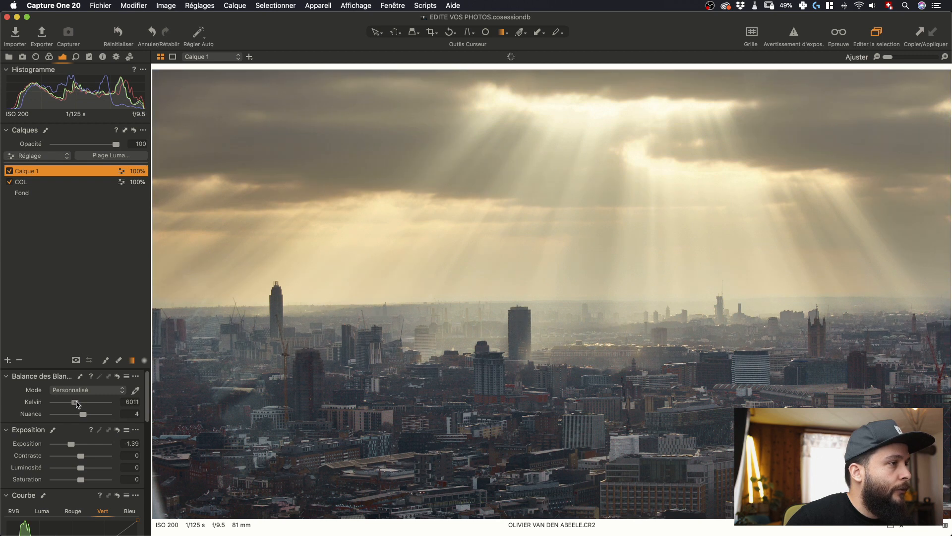
pyautogui.moveTo(76, 404); pyautogui.dragTo(73, 404)
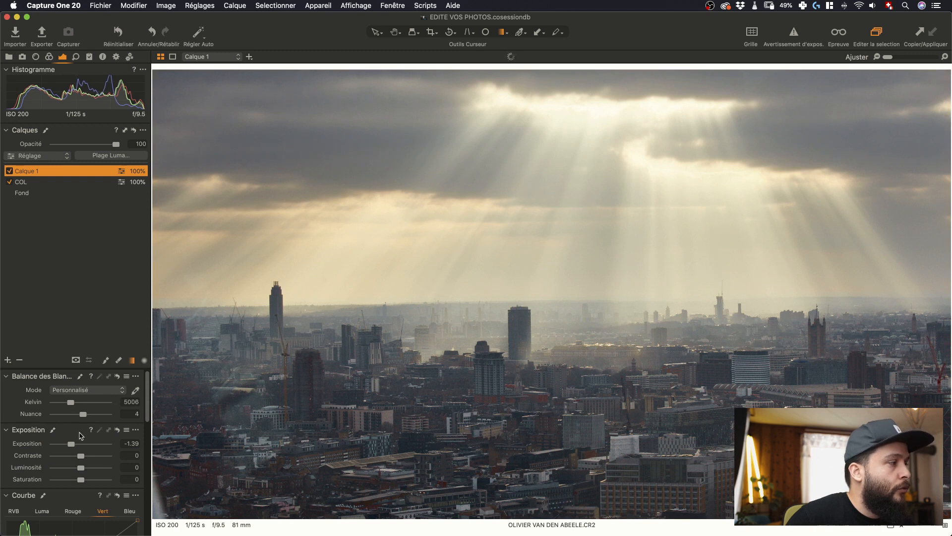
# Recover the sky's bright areas by setting White to -56 in High Dynamic Range, and set Clarity to 36
pyautogui.scroll(-3, 82, 456)
pyautogui.scroll(-5, 81, 456)
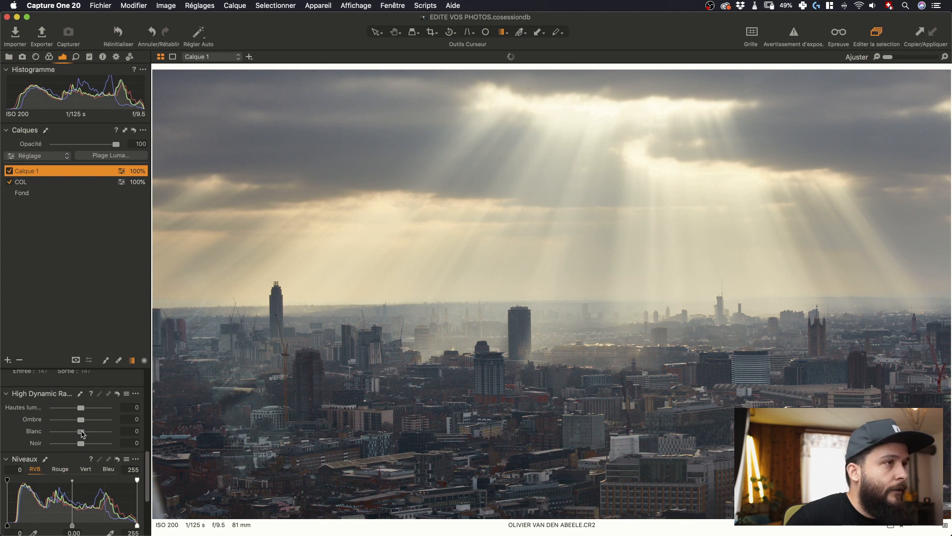
pyautogui.moveTo(82, 434); pyautogui.dragTo(67, 431)
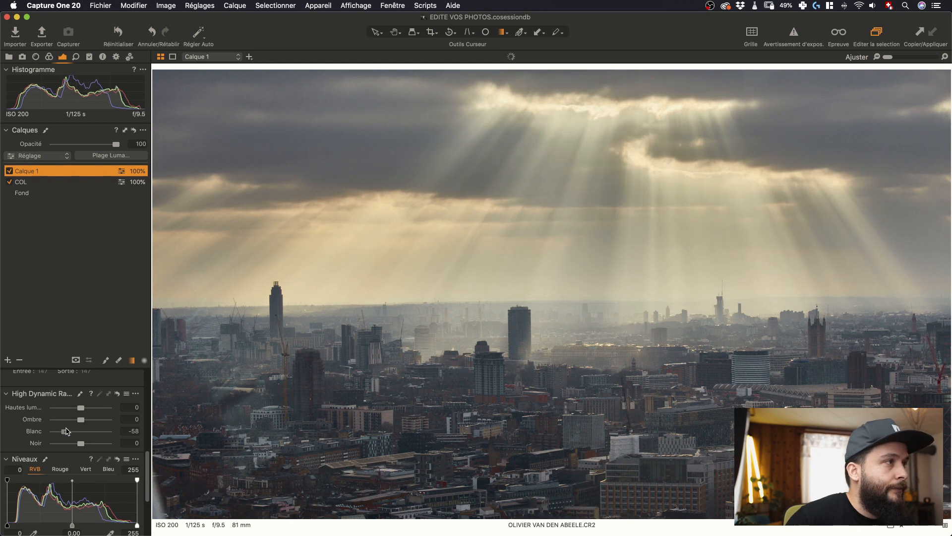
pyautogui.scroll(5, 70, 430)
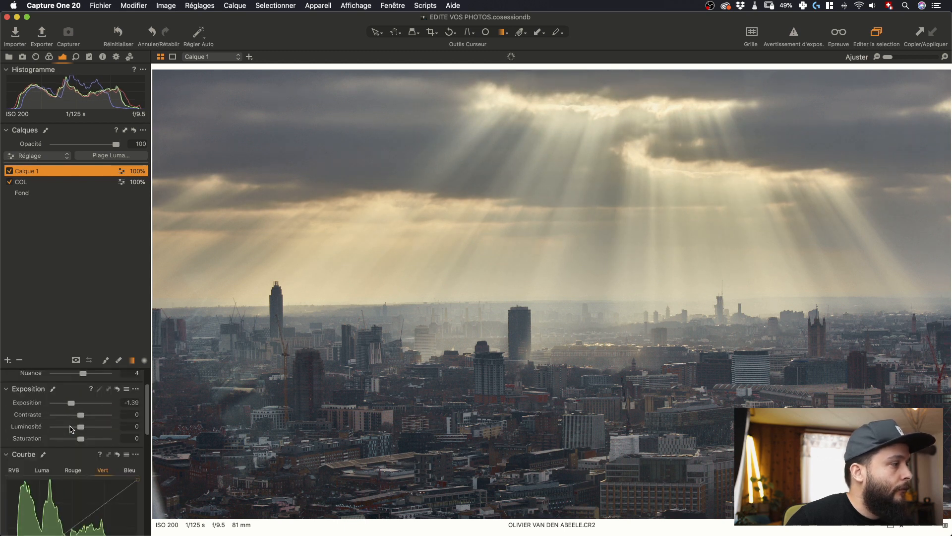
pyautogui.scroll(-5, 70, 430)
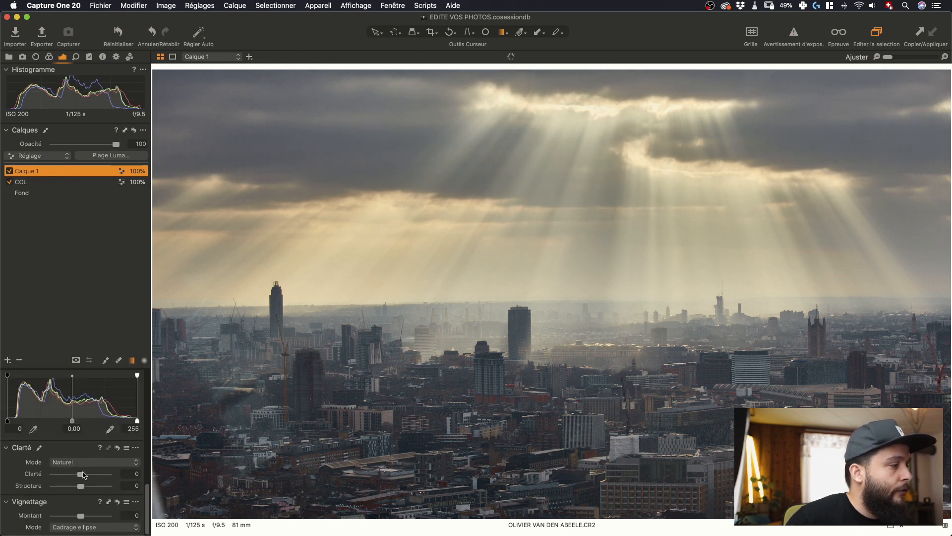
pyautogui.moveTo(81, 474); pyautogui.dragTo(92, 474)
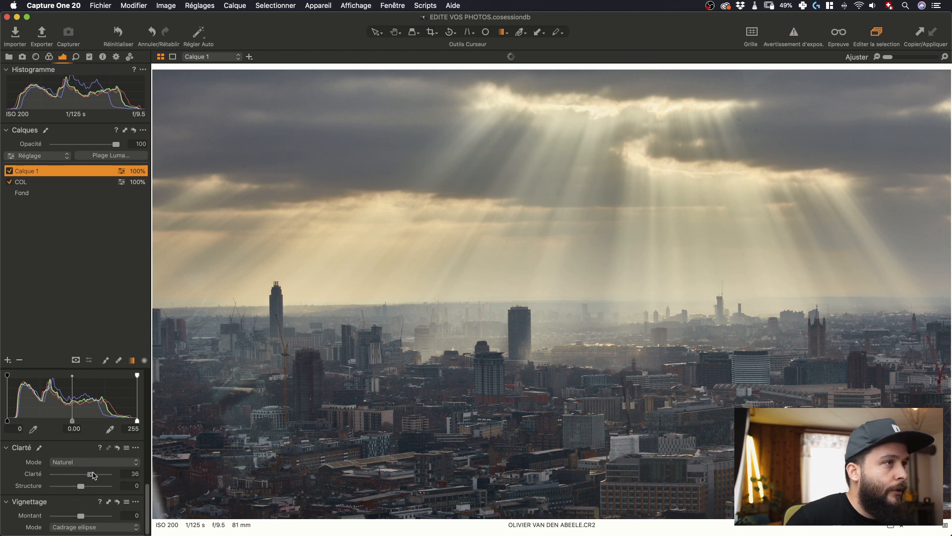
# Set the Calque 1 layer's contrast to 8 and saturation to -25 in the exposure adjustments
pyautogui.scroll(5, 91, 474)
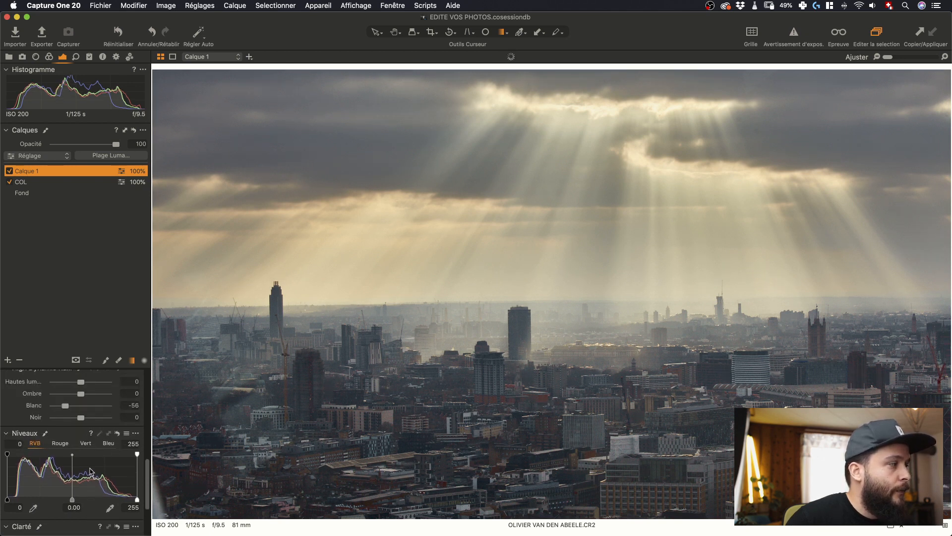
pyautogui.scroll(5, 90, 468)
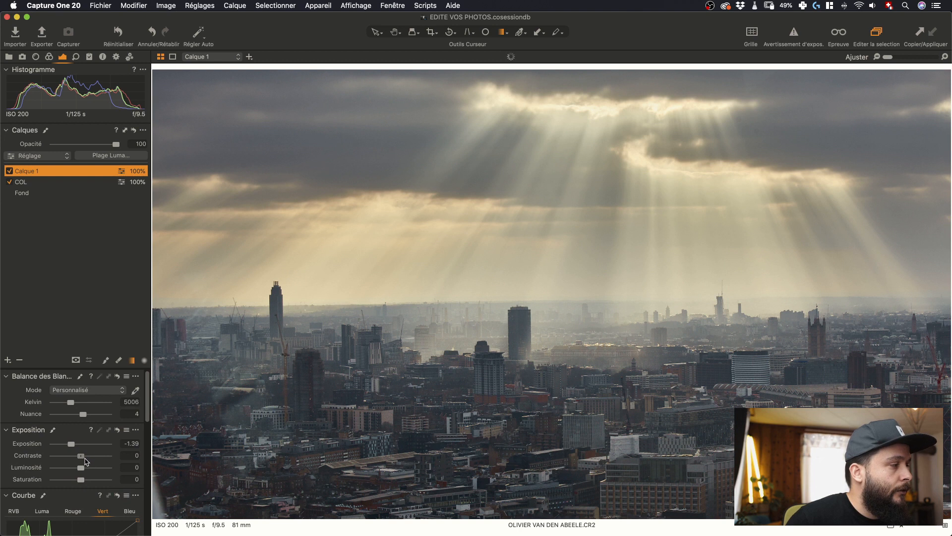
pyautogui.moveTo(88, 460); pyautogui.dragTo(92, 461)
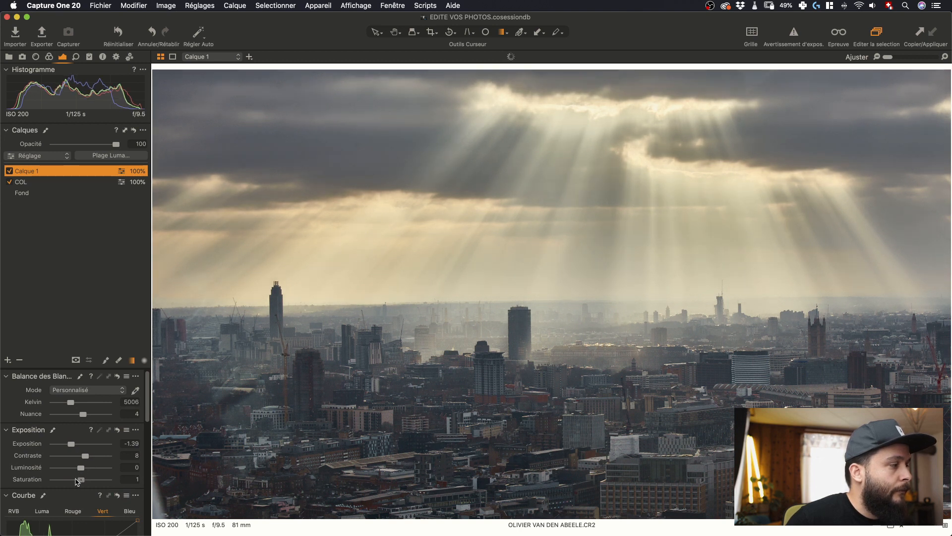
pyautogui.moveTo(81, 480); pyautogui.dragTo(73, 480)
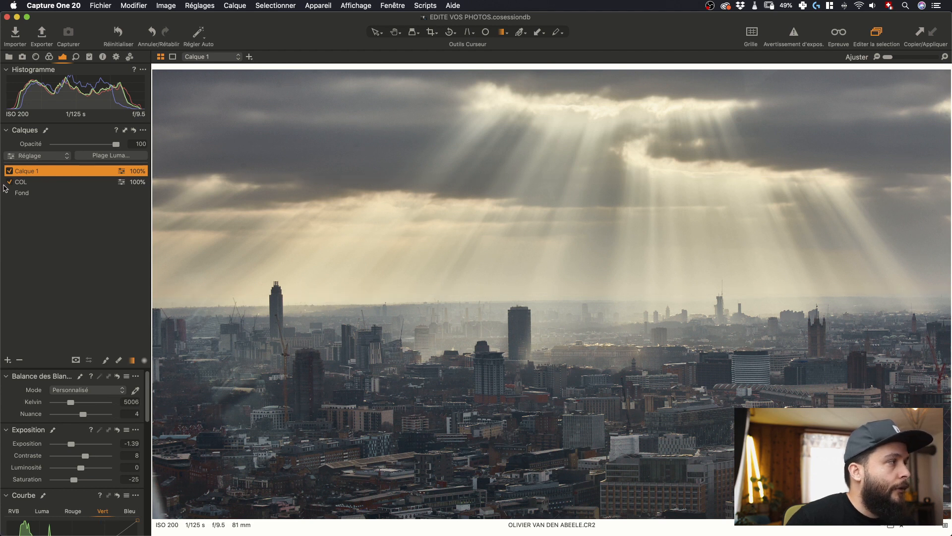
# Rename the Calque 1 layer CIEL and lower the midtones of its green curve slightly
pyautogui.doubleClick(22, 174)
pyautogui.write('CIEL')
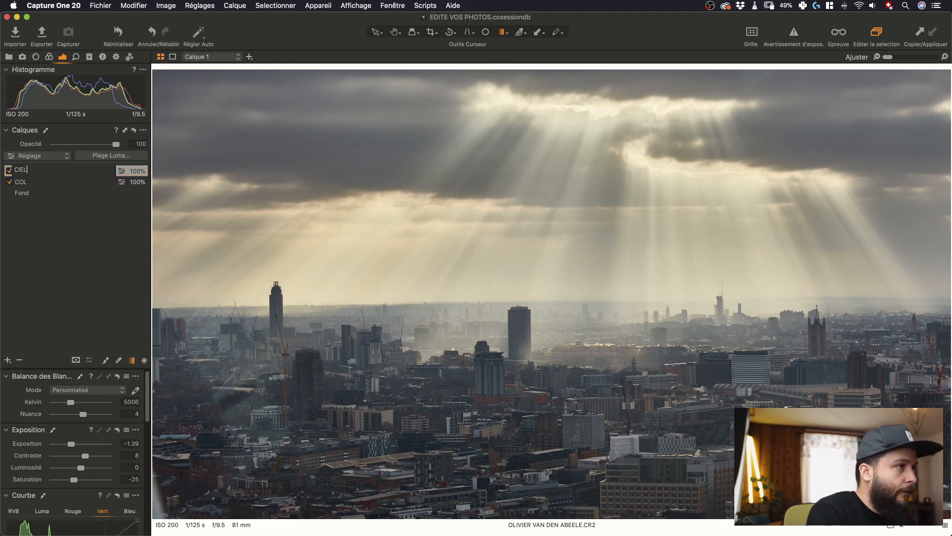
pyautogui.press('Return')
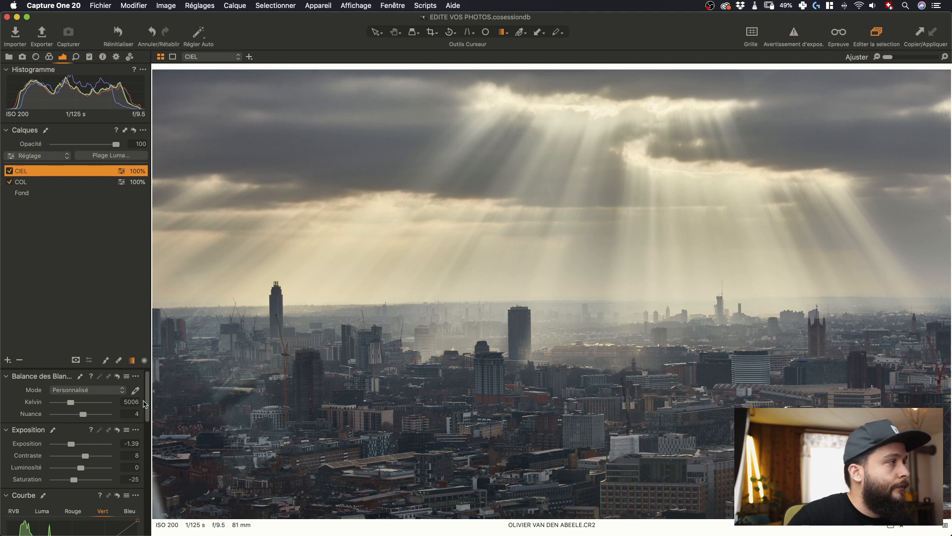
pyautogui.scroll(-3, 83, 496)
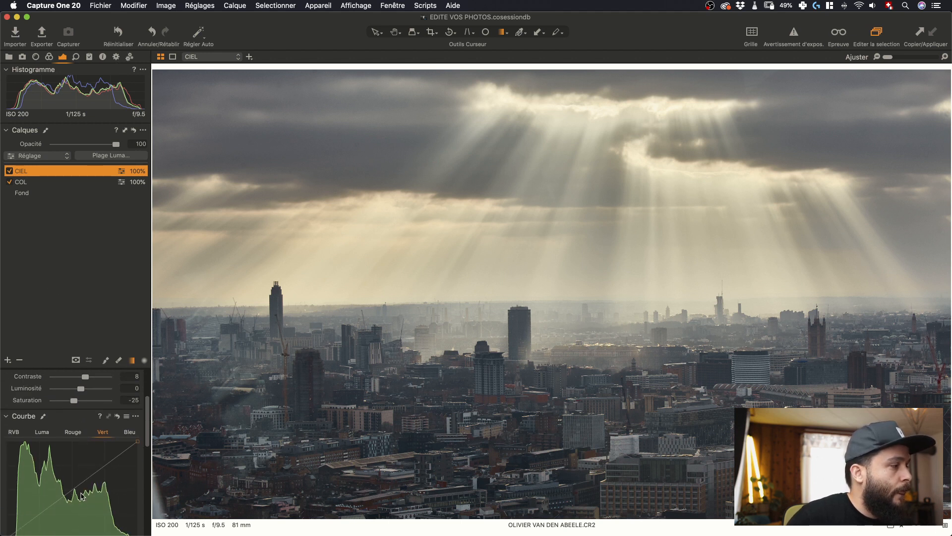
pyautogui.moveTo(72, 490); pyautogui.dragTo(73, 491)
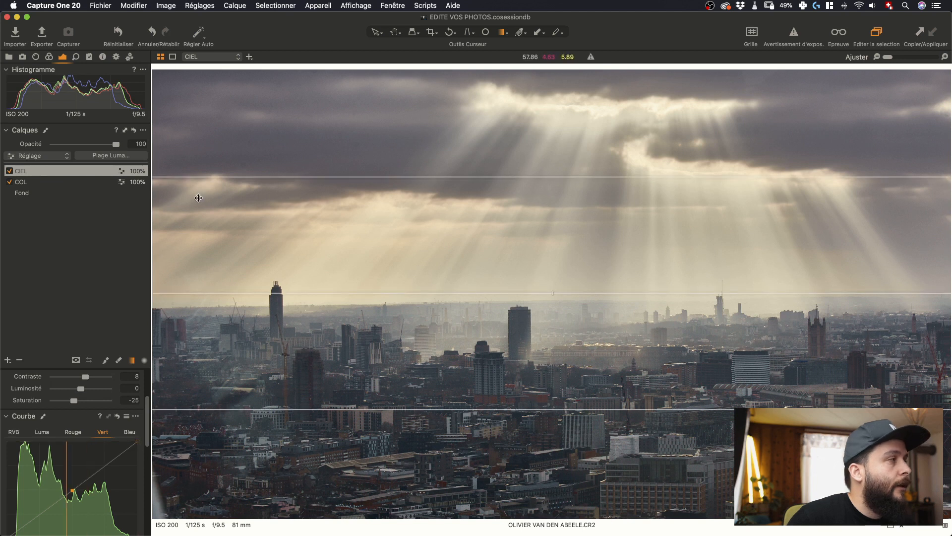
# Add a new adjustment layer above CIEL and name it VIGNETTE
pyautogui.click(8, 361)
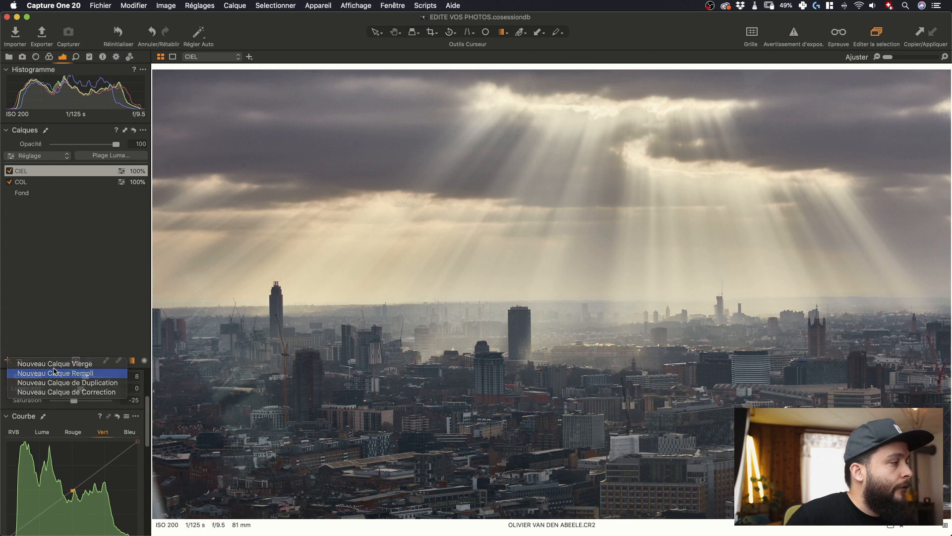
pyautogui.click(30, 372)
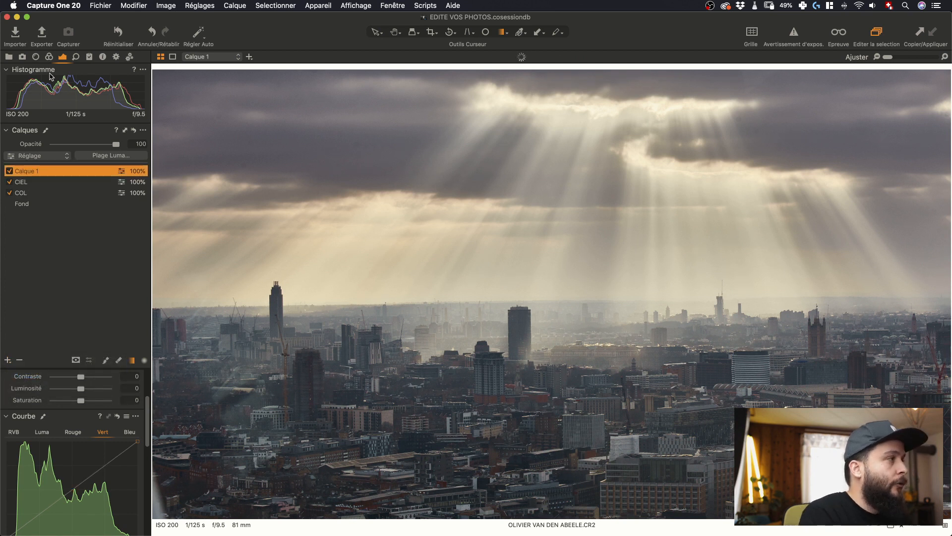
pyautogui.doubleClick(67, 172)
pyautogui.write('ttg')
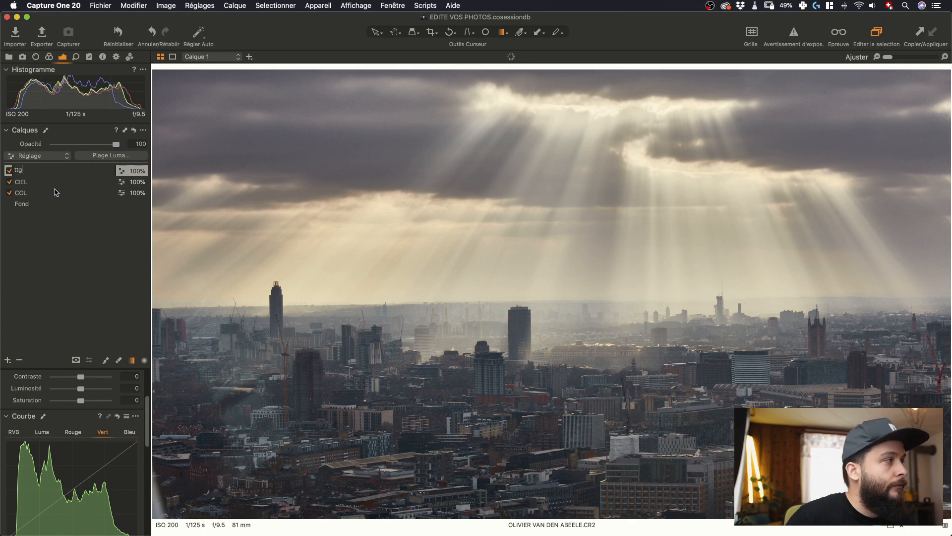
pyautogui.press('super+a')
pyautogui.press('BackSpace')
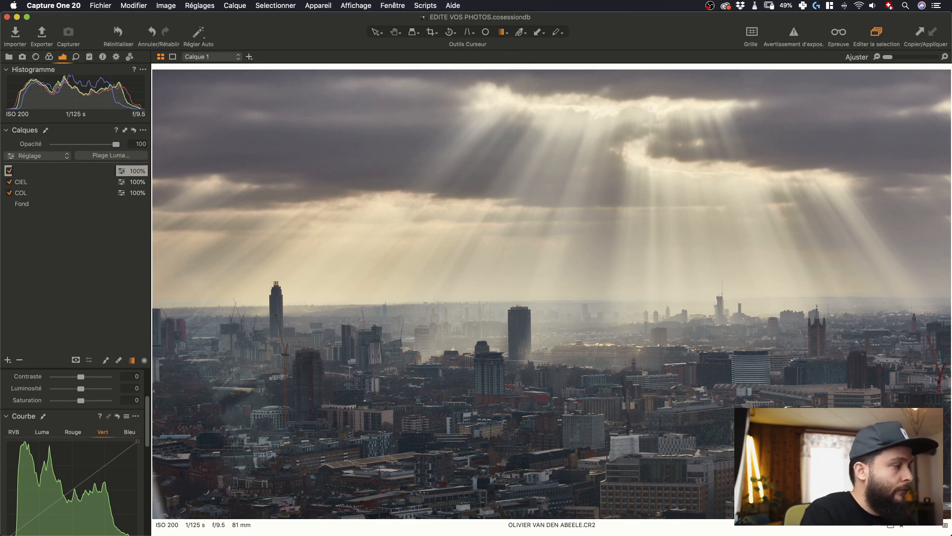
pyautogui.write('VIGNETTE')
pyautogui.press('Return')
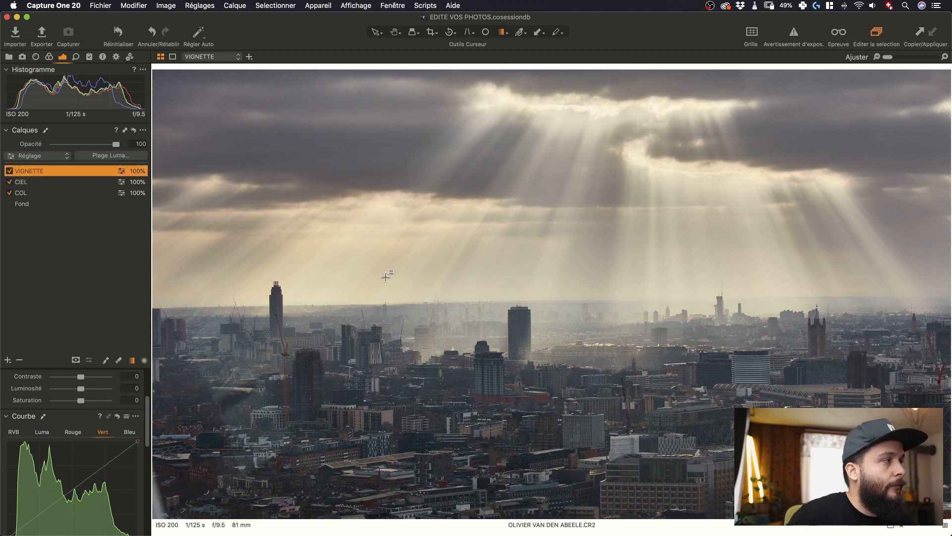
# Draw a large radial gradient mask centred on the sun rays, display the mask overlay and invert the mask to cover the edges
pyautogui.moveTo(587, 190); pyautogui.dragTo(586, 449)
pyautogui.moveTo(918, 535); pyautogui.dragTo(930, 535)
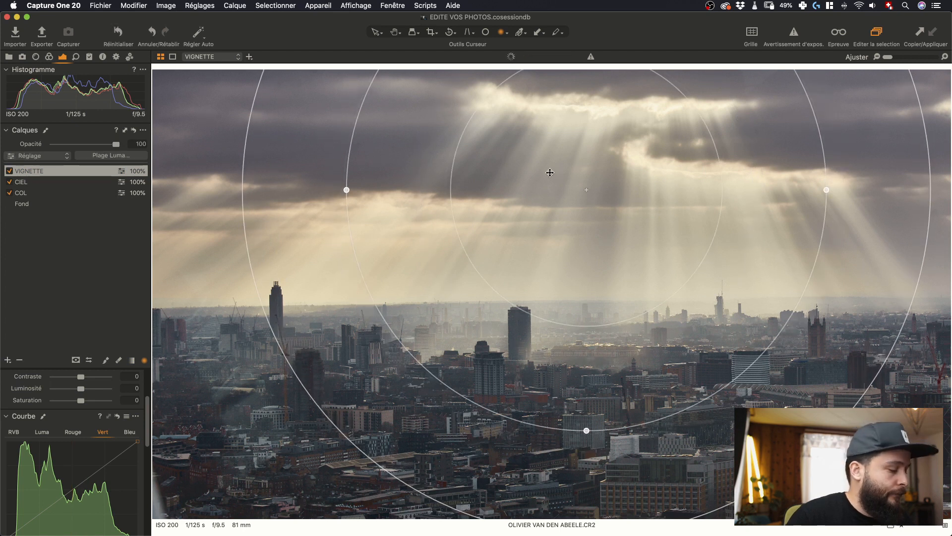
pyautogui.press('v')
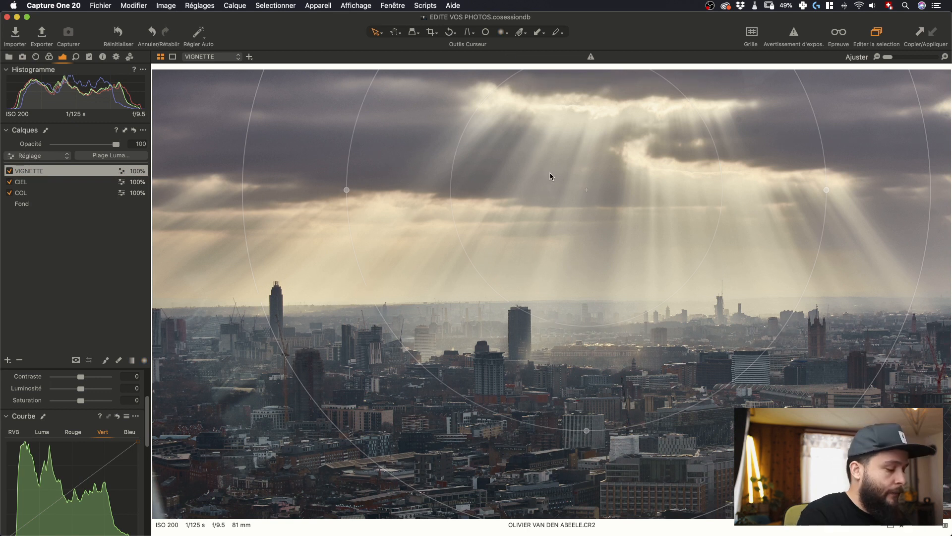
pyautogui.press('m')
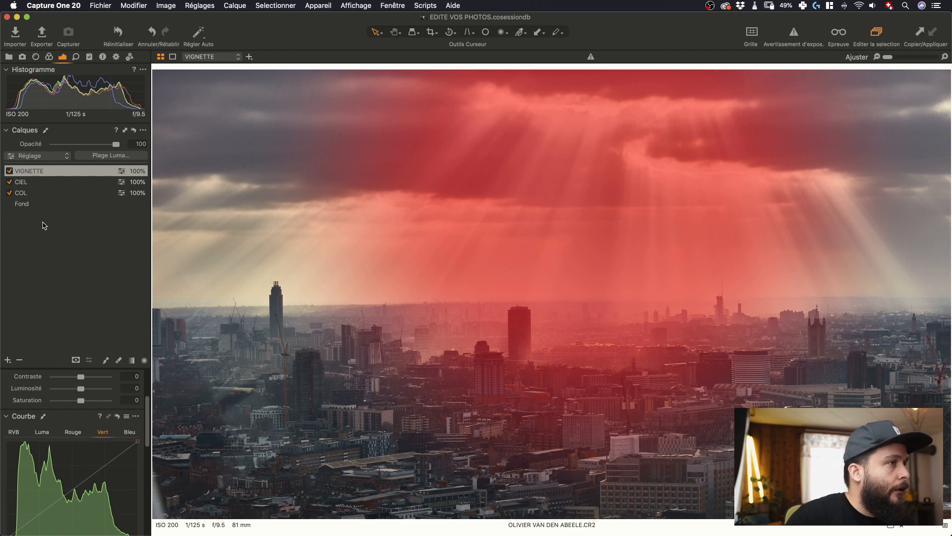
pyautogui.press('super+i')
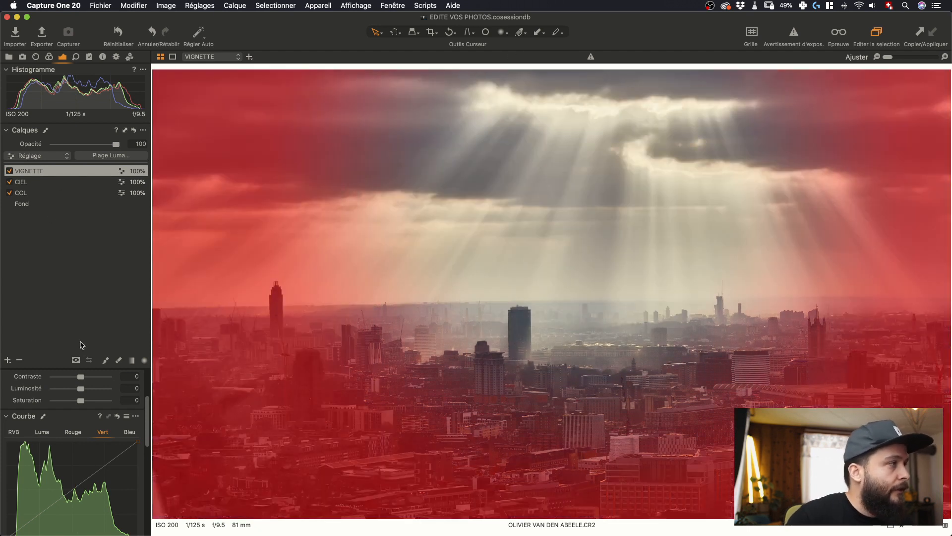
# Darken the photo's edges by setting the VIGNETTE layer's exposure to -0.46, with the mask overlay hidden
pyautogui.scroll(2, 71, 438)
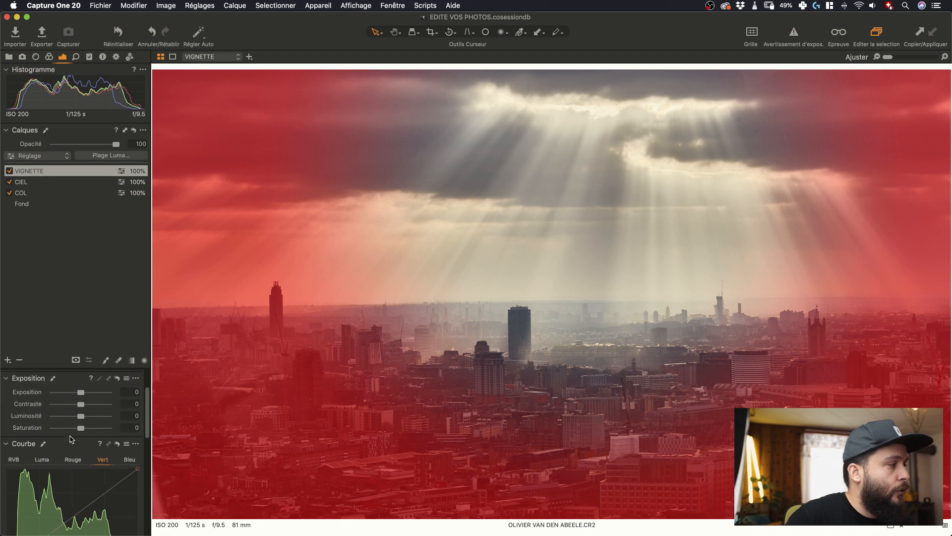
pyautogui.scroll(1, 72, 439)
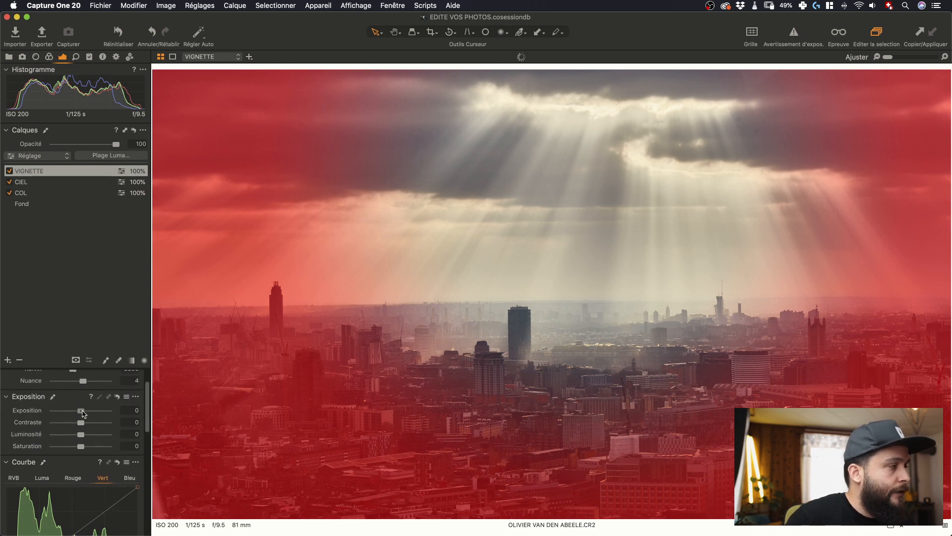
pyautogui.moveTo(83, 414); pyautogui.dragTo(78, 413)
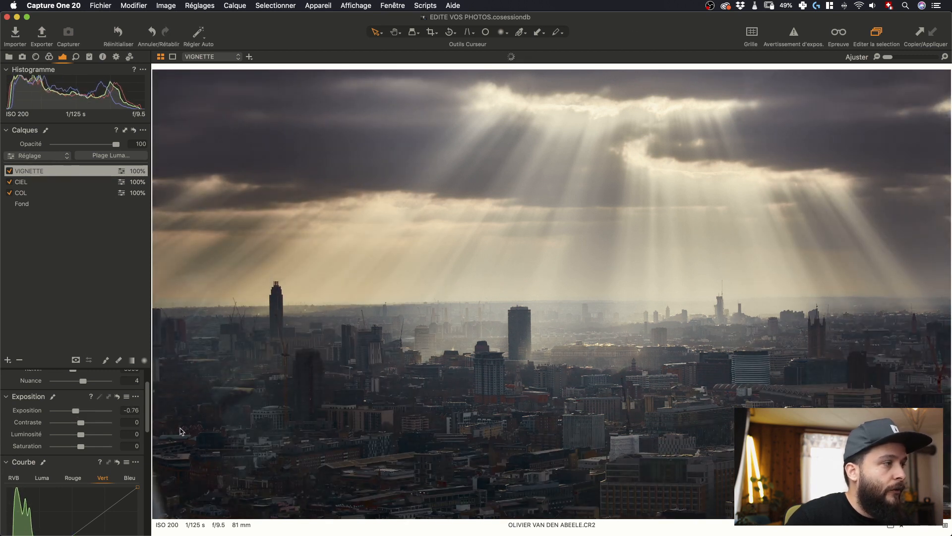
pyautogui.doubleClick(128, 409)
pyautogui.write('-0.36')
pyautogui.press('Return')
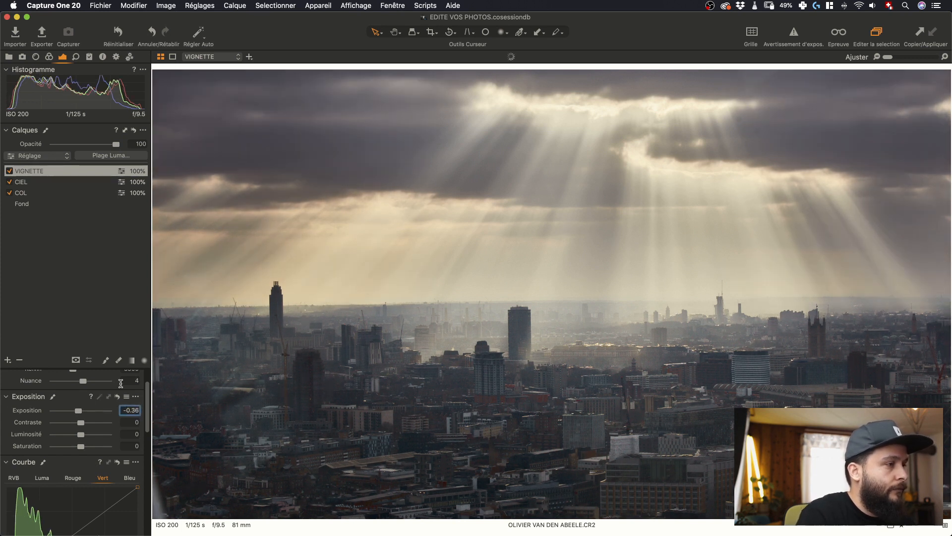
pyautogui.press('Return')
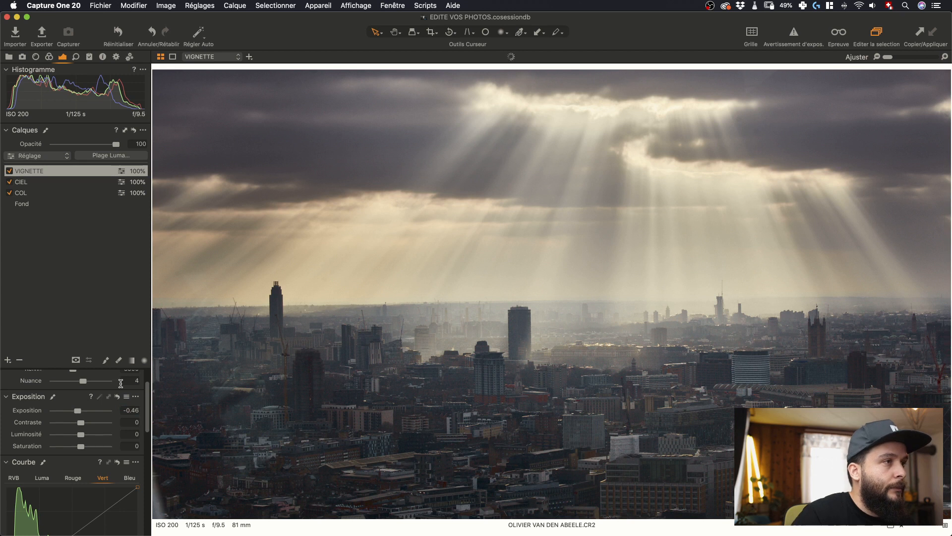
# Adjust the VIGNETTE layer's radial mask by pulling its lower part upward over the city, and leave the mask tool
pyautogui.press('t')
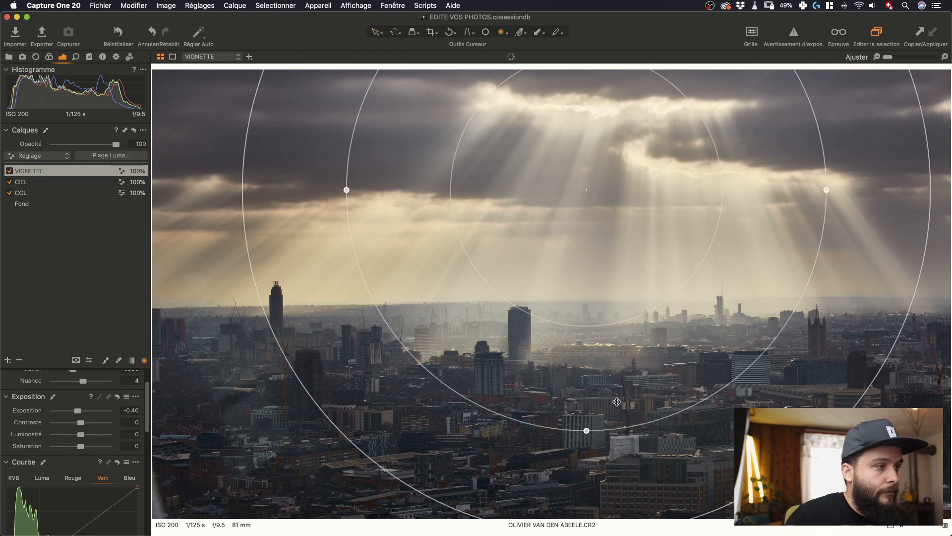
pyautogui.moveTo(589, 408); pyautogui.dragTo(589, 371)
pyautogui.press('v')
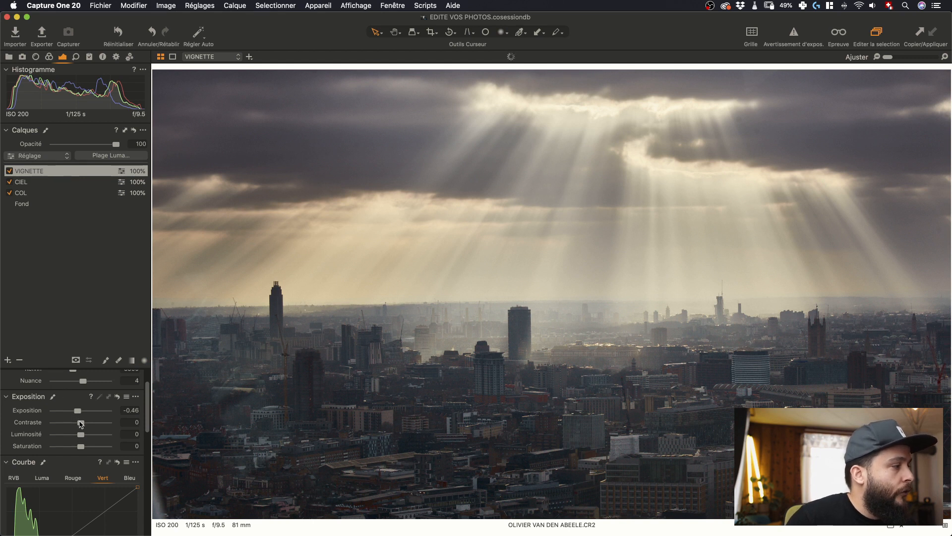
# Set the VIGNETTE layer's contrast to -9, and add a new empty layer above it named VIGNETTE NEG
pyautogui.moveTo(80, 423); pyautogui.dragTo(75, 423)
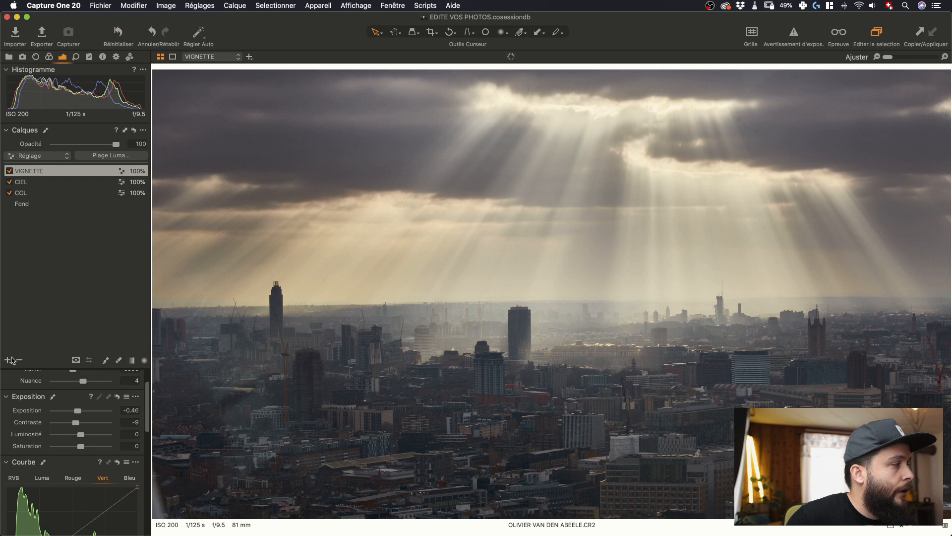
pyautogui.click(9, 360)
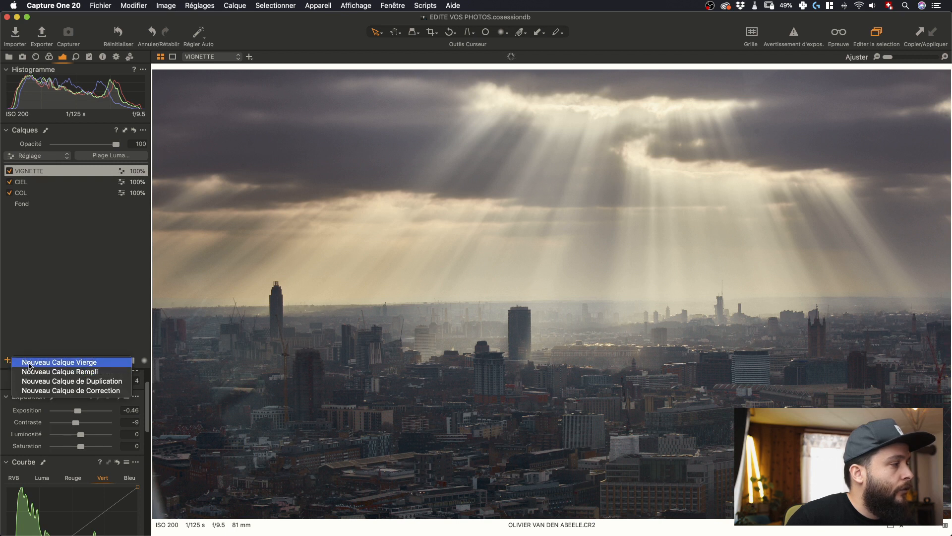
pyautogui.click(28, 366)
pyautogui.doubleClick(34, 167)
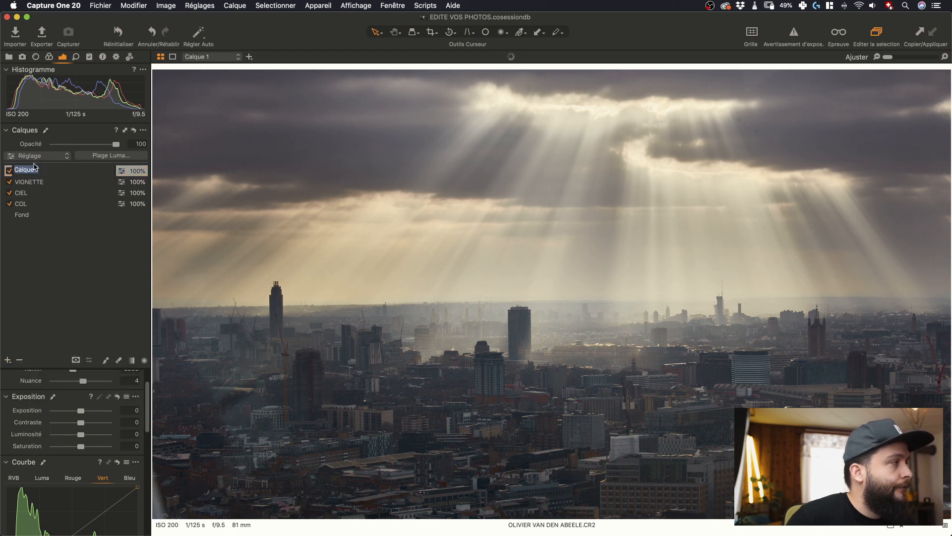
pyautogui.write('VIGNERTTE NEG')
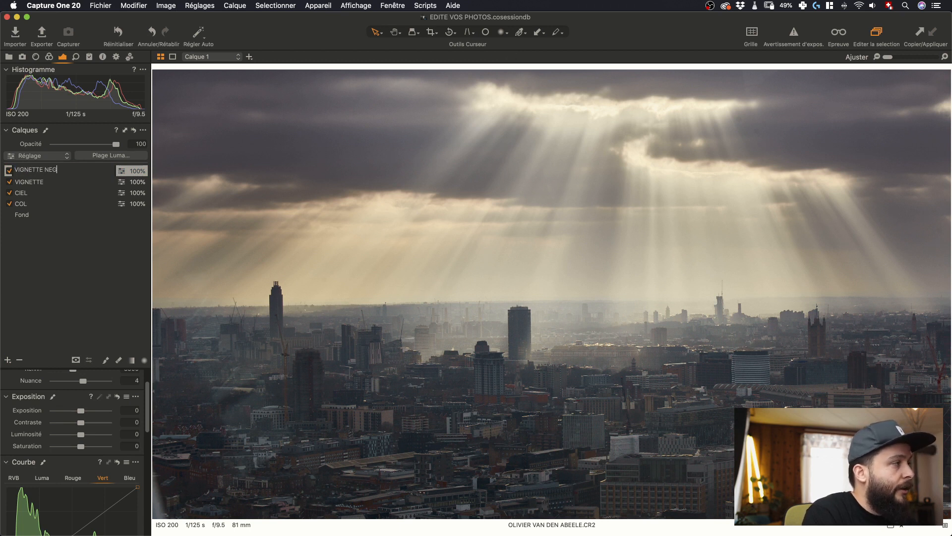
pyautogui.press('Return')
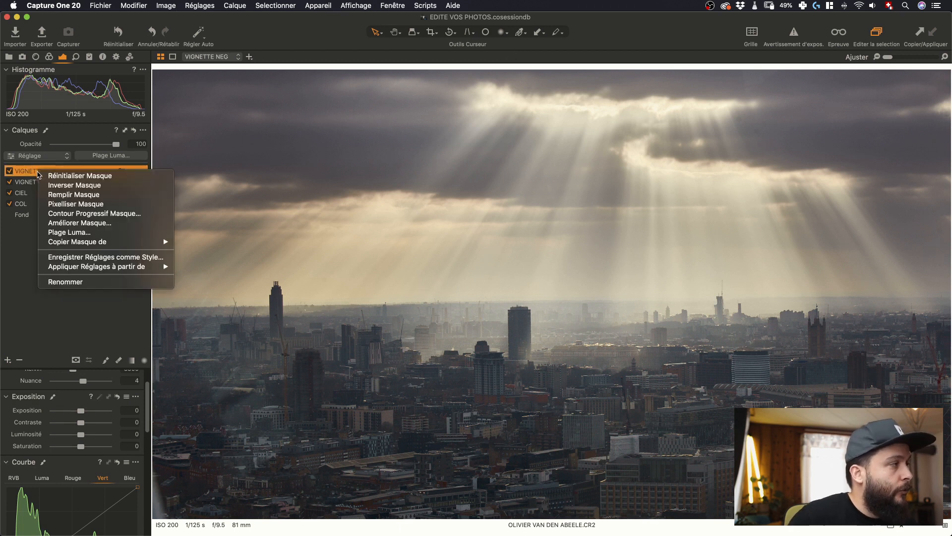
# Copy the mask of the VIGNETTE layer onto the VIGNETTE NEG layer
pyautogui.rightClick(37, 170)
pyautogui.moveTo(101, 243)
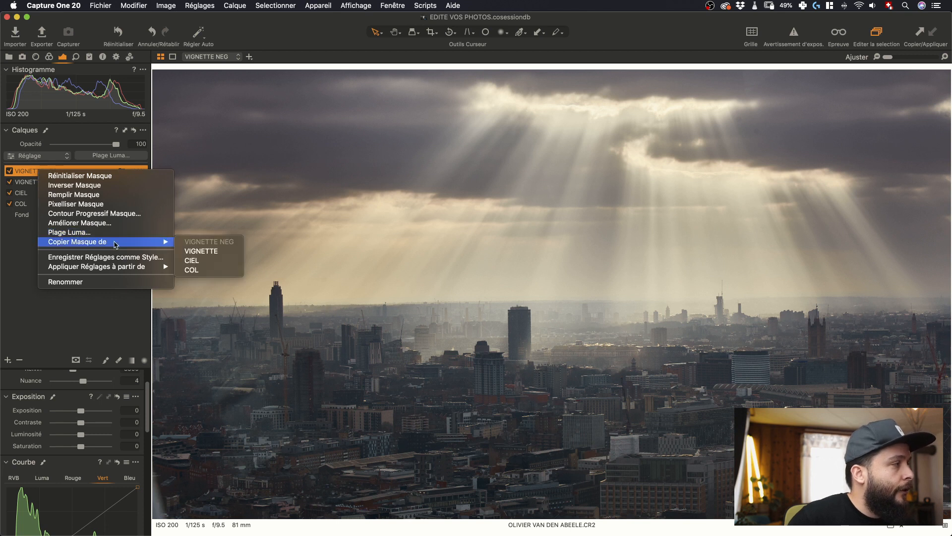
pyautogui.click(213, 252)
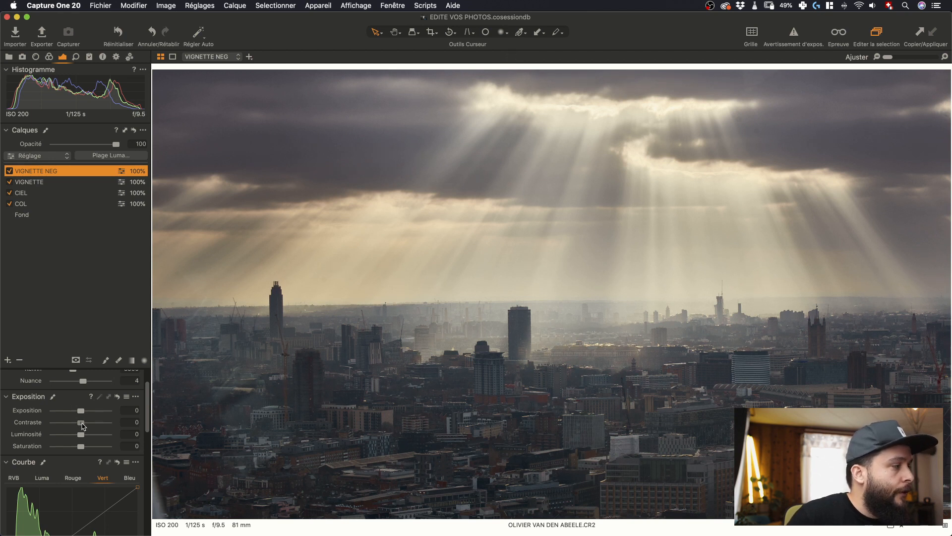
# Set the VIGNETTE NEG layer's exposure to 0.22, contrast to 7 and clarity to 28
pyautogui.moveTo(84, 425); pyautogui.dragTo(84, 414)
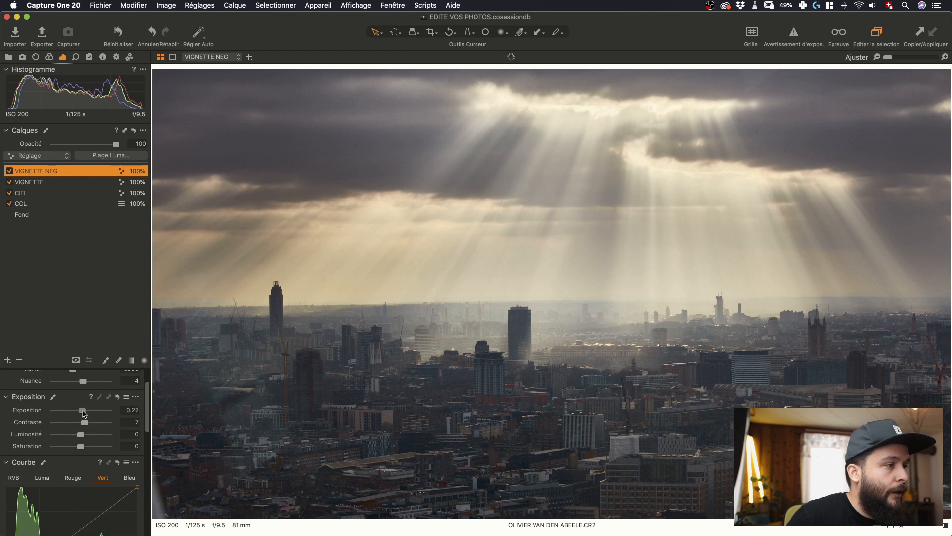
pyautogui.scroll(-4, 75, 439)
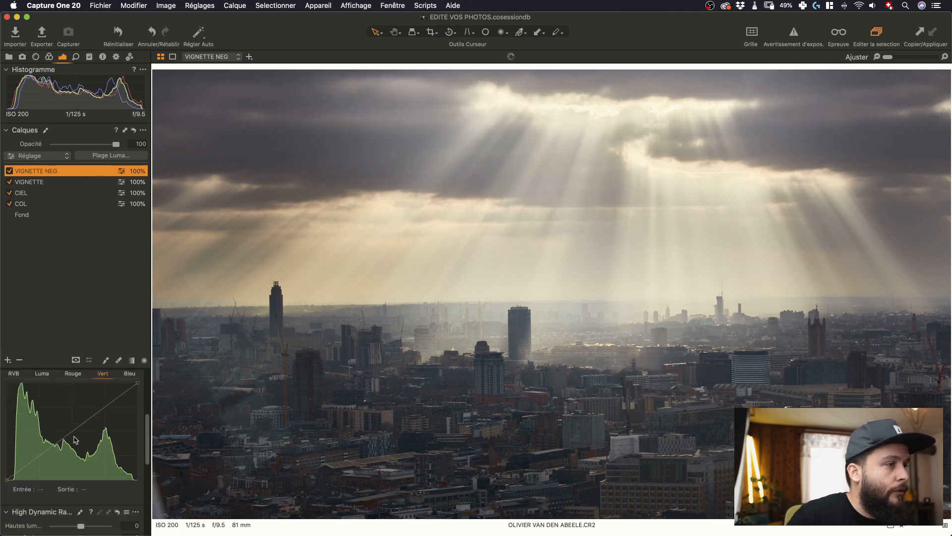
pyautogui.scroll(-5, 74, 440)
pyautogui.scroll(-3, 84, 440)
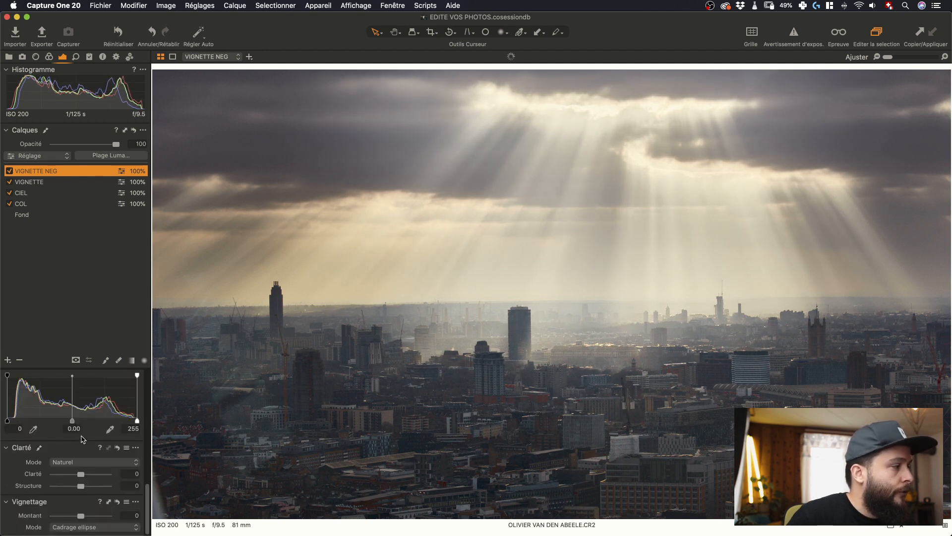
pyautogui.moveTo(81, 474); pyautogui.dragTo(87, 476)
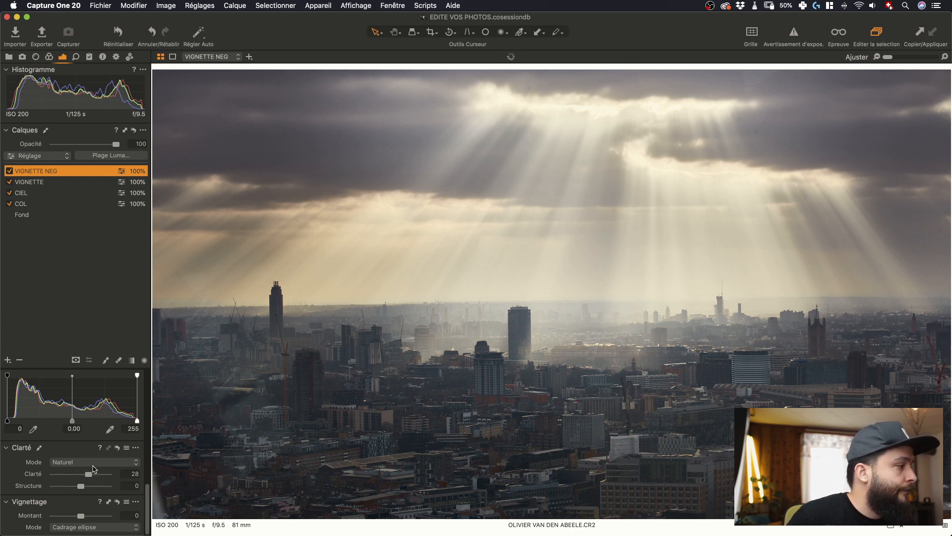
# Tone down the VIGNETTE NEG layer's dynamic range with highlights at -11, shadows at -24 and whites at -9
pyautogui.scroll(5, 94, 469)
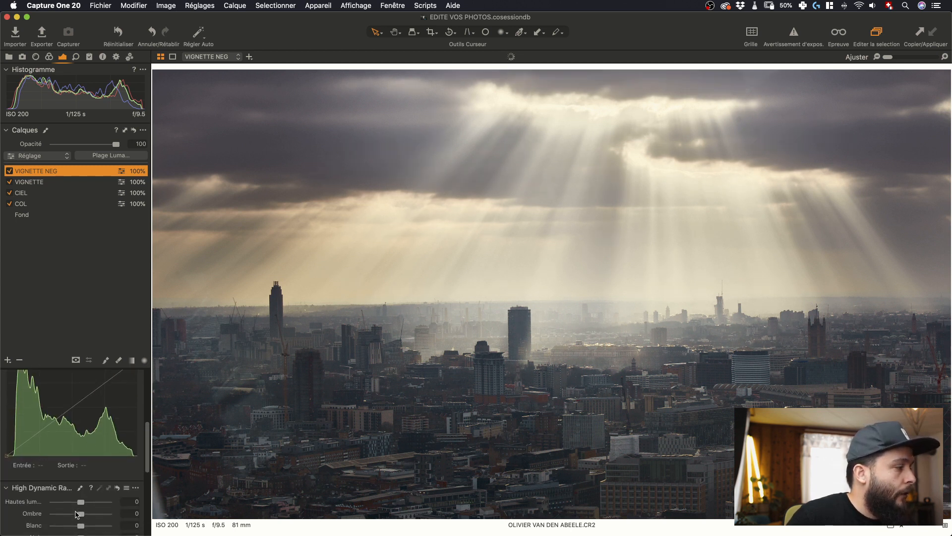
pyautogui.scroll(-1, 78, 516)
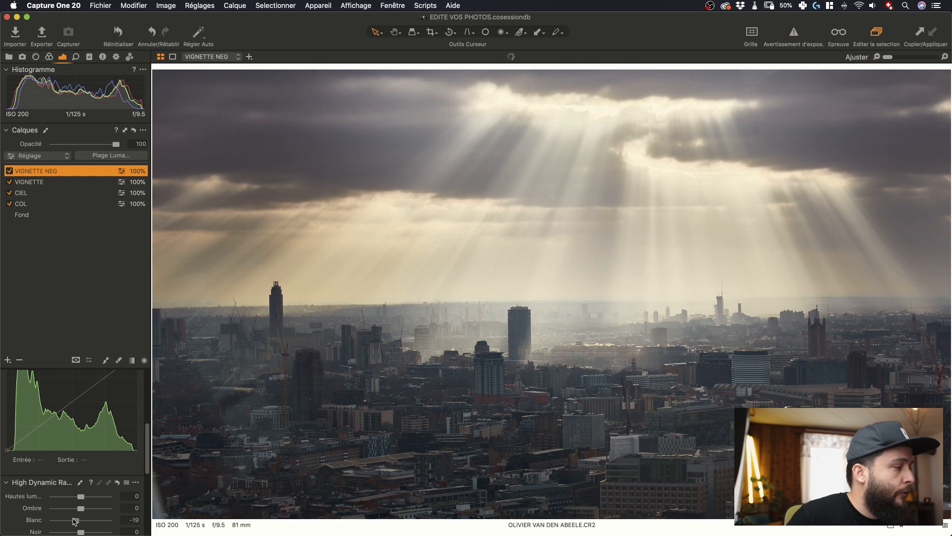
pyautogui.moveTo(80, 496); pyautogui.dragTo(74, 509)
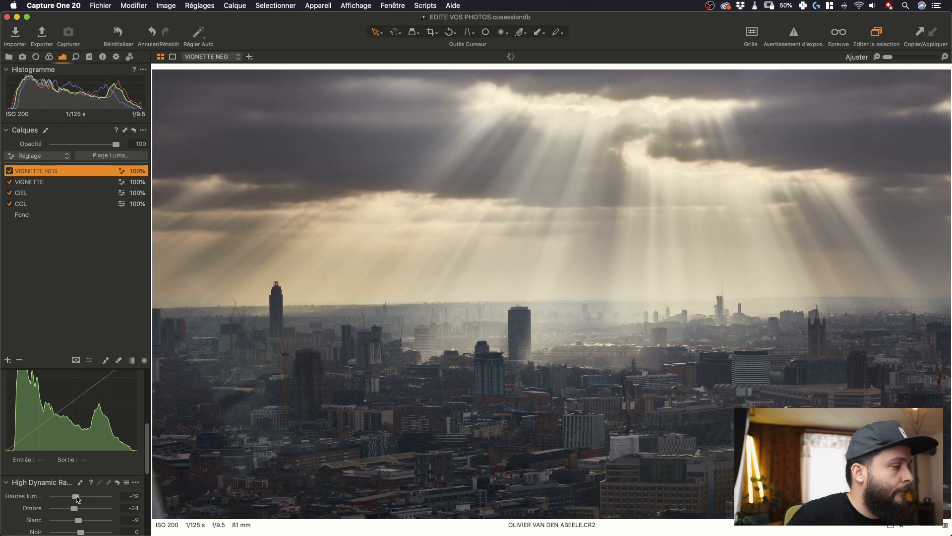
pyautogui.moveTo(80, 498); pyautogui.dragTo(81, 497)
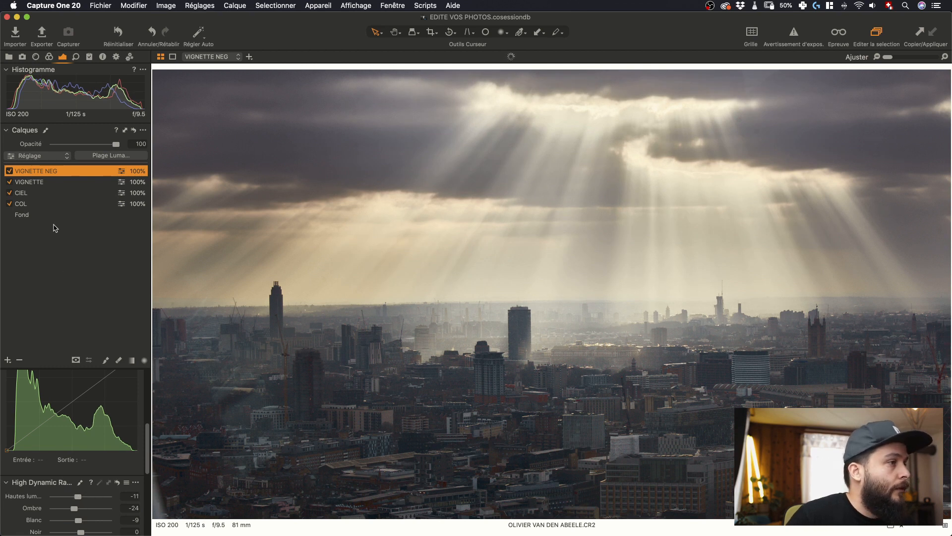
# Add a new empty layer above VIGNETTE NEG and name it CG
pyautogui.click(7, 360)
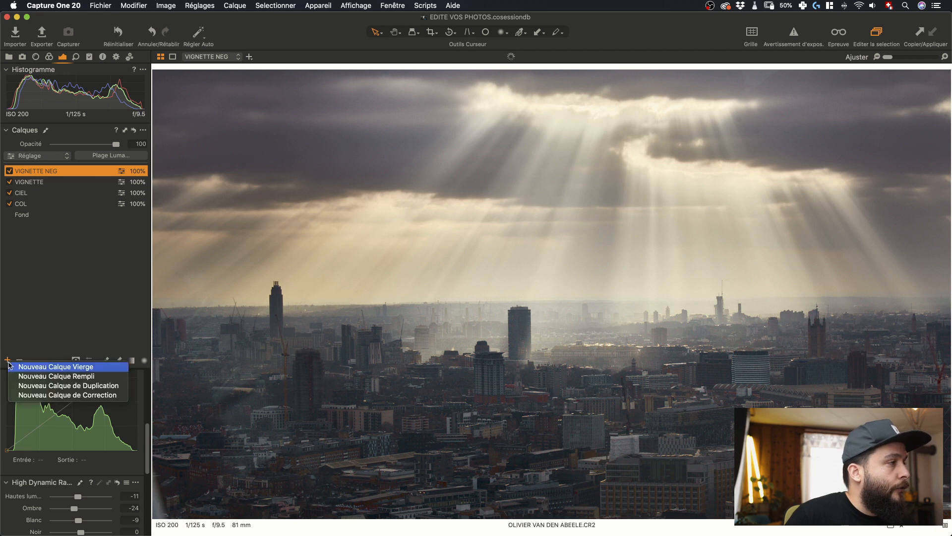
pyautogui.click(25, 369)
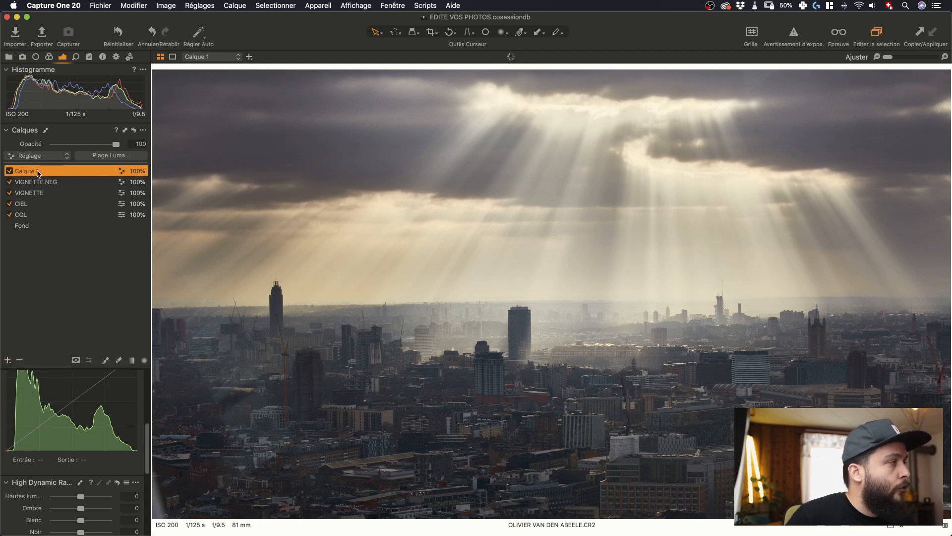
pyautogui.doubleClick(38, 171)
pyautogui.write('CG')
pyautogui.press('Return')
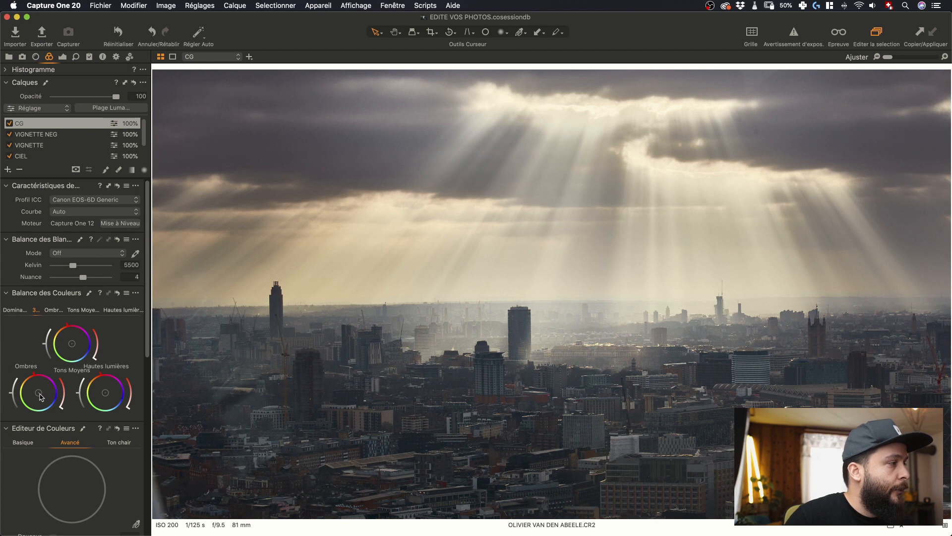
# Choose the CG layer's colour balance hues at full strength: teal shadows, cyan highlights and orange midtones
pyautogui.moveTo(40, 393); pyautogui.dragTo(48, 423)
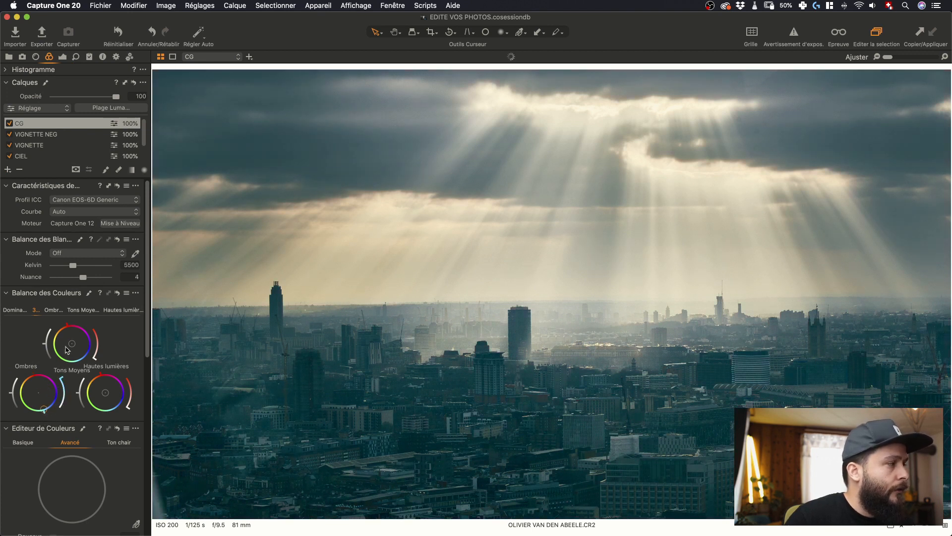
pyautogui.moveTo(102, 387); pyautogui.dragTo(124, 430)
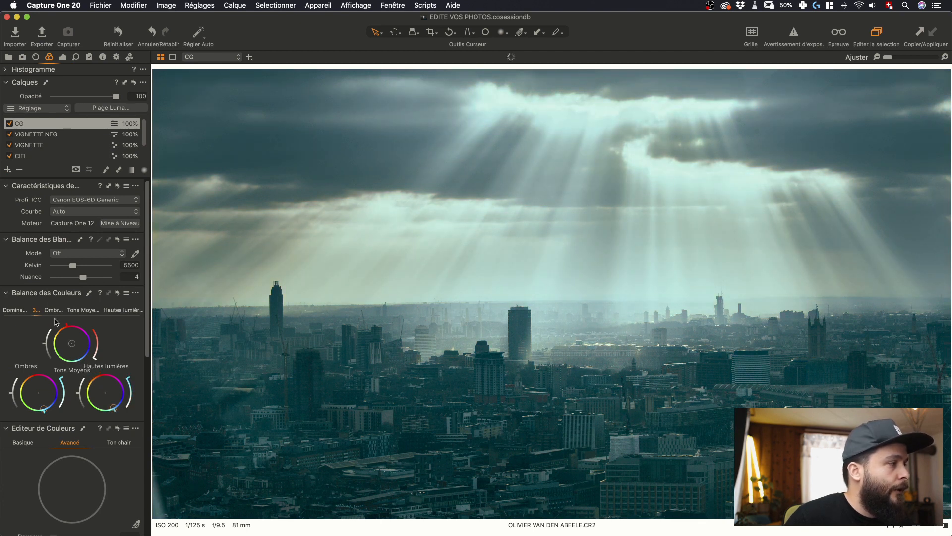
pyautogui.moveTo(66, 333); pyautogui.dragTo(59, 323)
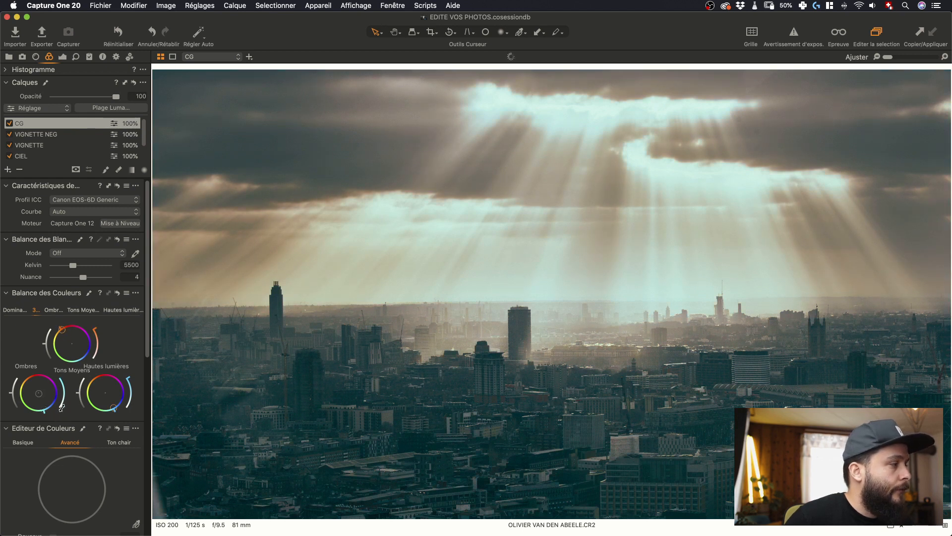
# Reduce the saturation of the CG layer's shadow, midtone and highlight tints to a subtle colour grade
pyautogui.moveTo(132, 403); pyautogui.dragTo(123, 418)
pyautogui.moveTo(103, 345); pyautogui.dragTo(89, 368)
pyautogui.moveTo(65, 408); pyautogui.dragTo(64, 405)
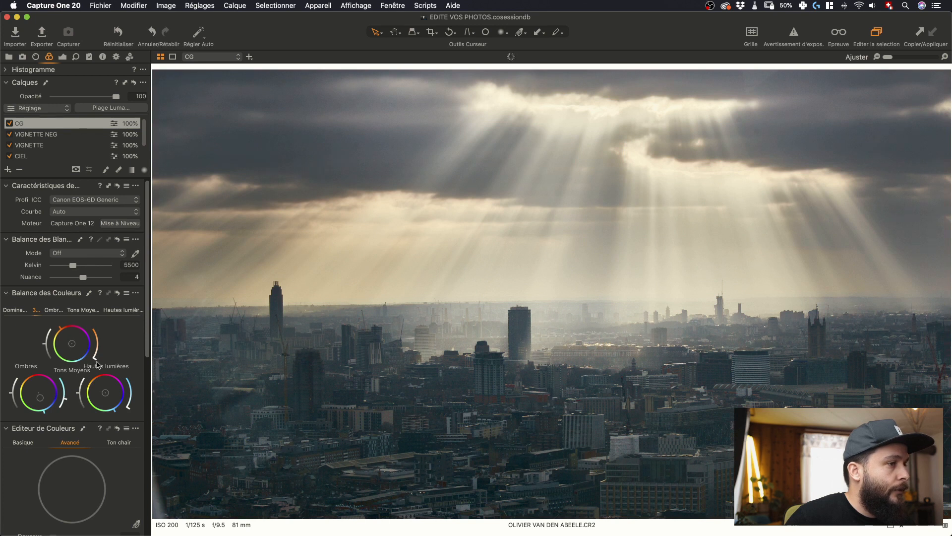
pyautogui.moveTo(102, 358); pyautogui.dragTo(99, 353)
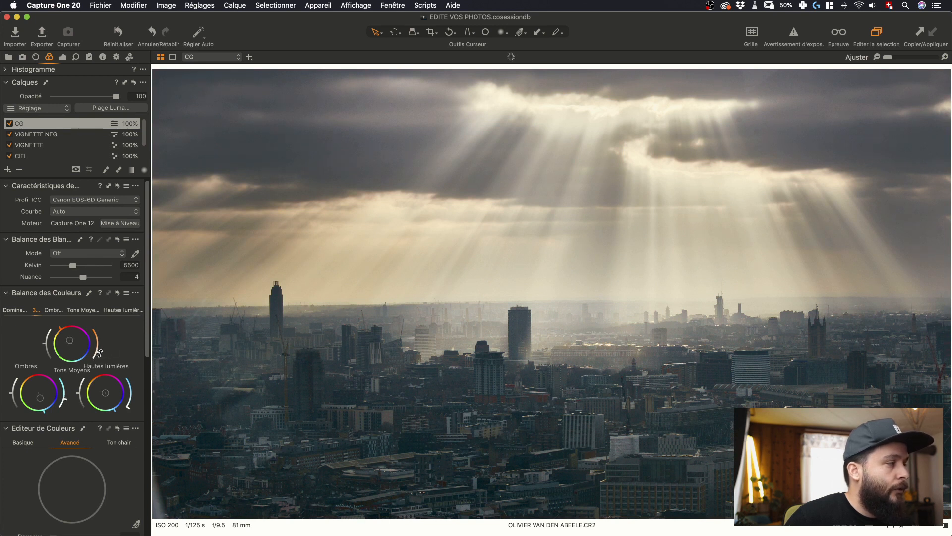
pyautogui.moveTo(135, 407); pyautogui.dragTo(134, 403)
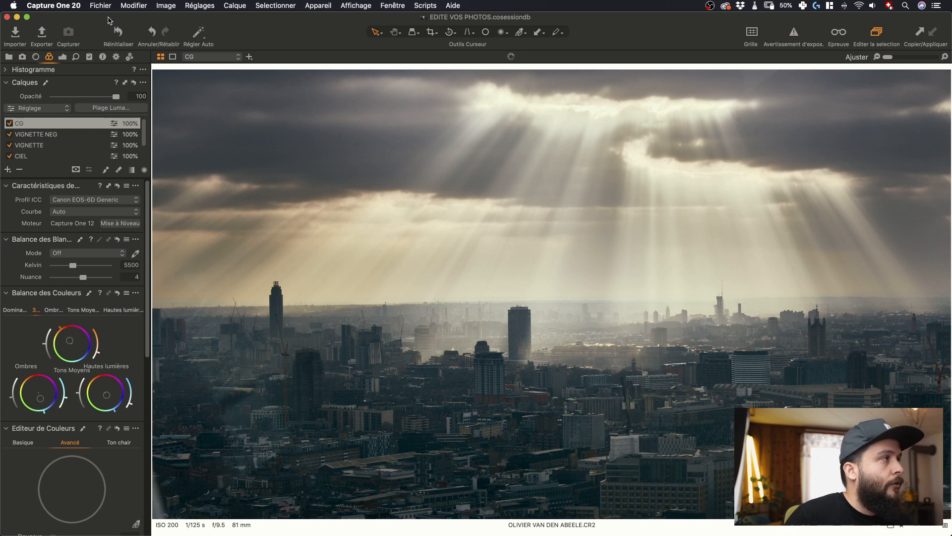
# Compare the graded skyline with the unedited photo, and restore the edited view
pyautogui.click(117, 33)
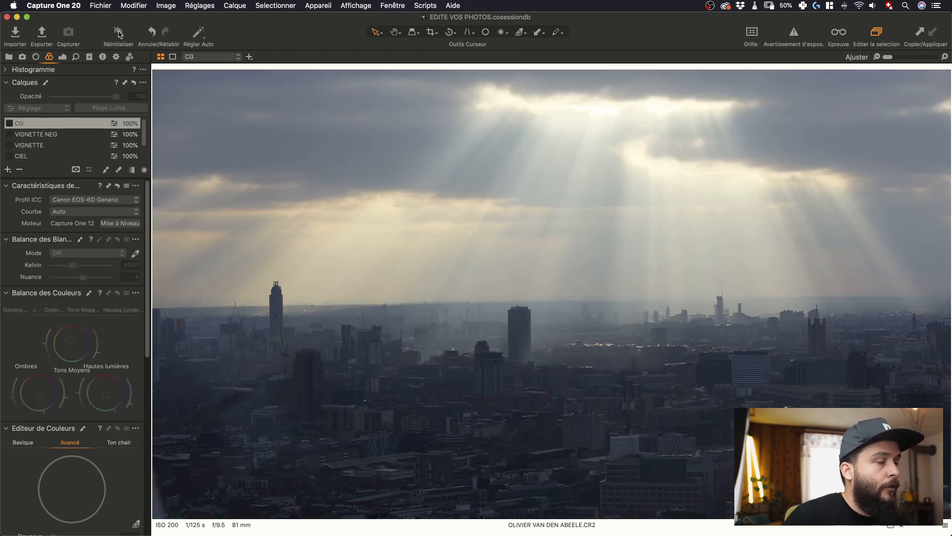
pyautogui.click(118, 32)
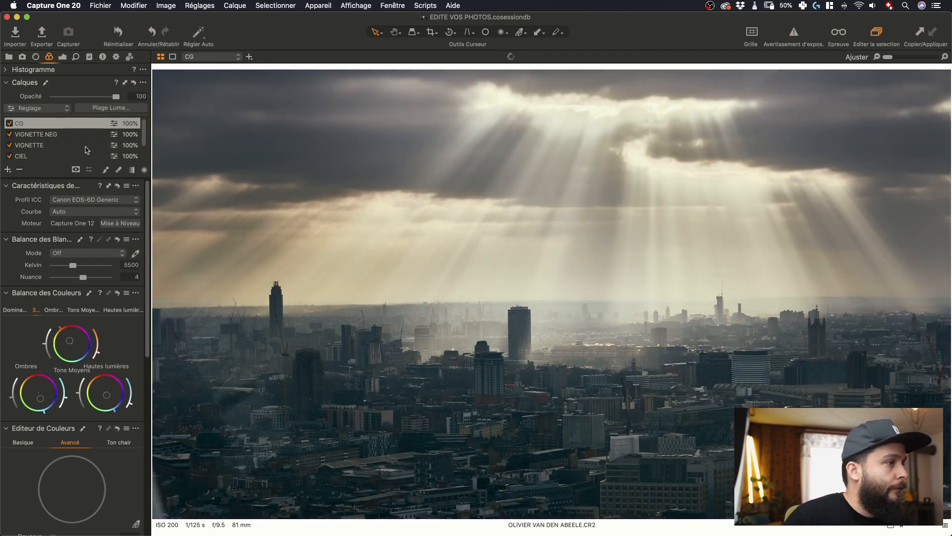
# Slightly raise the CG layer's saturation in the exposure adjustments
pyautogui.click(63, 58)
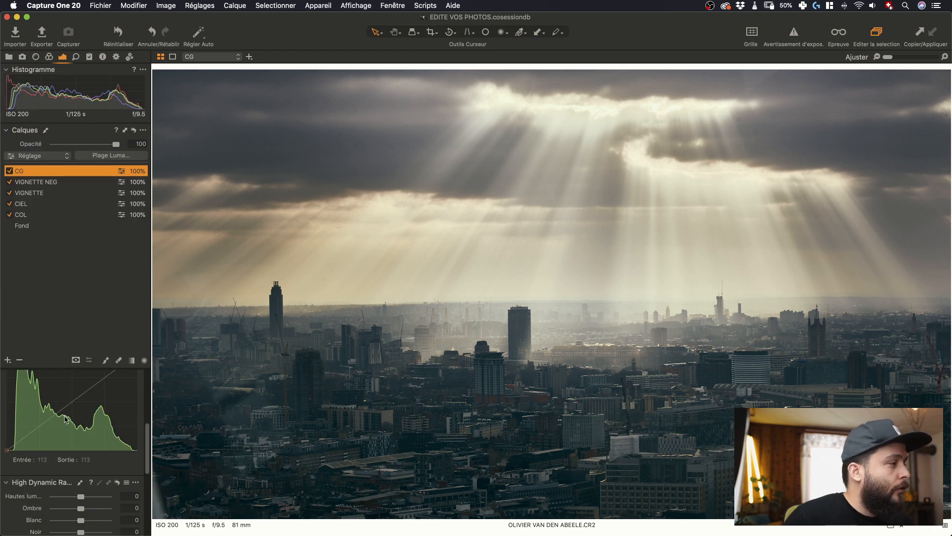
pyautogui.scroll(3, 66, 417)
pyautogui.scroll(2, 66, 416)
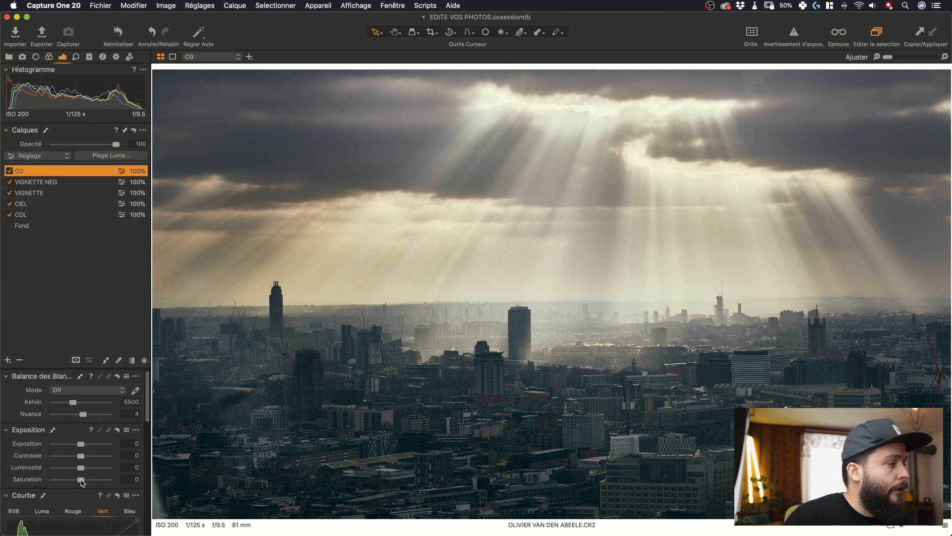
pyautogui.moveTo(84, 482); pyautogui.dragTo(85, 482)
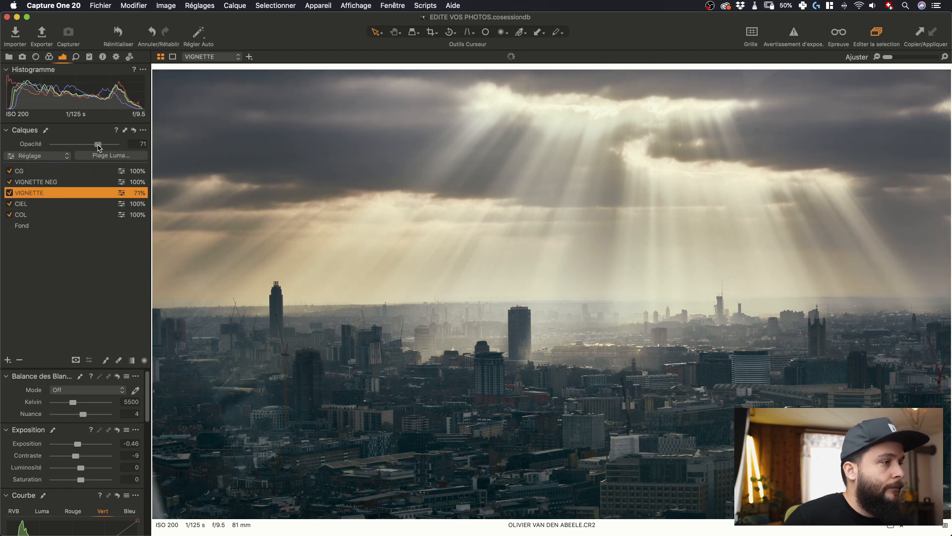
# Lower the opacity of VIGNETTE NEG to 64 and VIGNETTE to 77, and compare the result with the unedited photo
pyautogui.click(54, 182)
pyautogui.click(53, 192)
pyautogui.moveTo(98, 145); pyautogui.dragTo(102, 145)
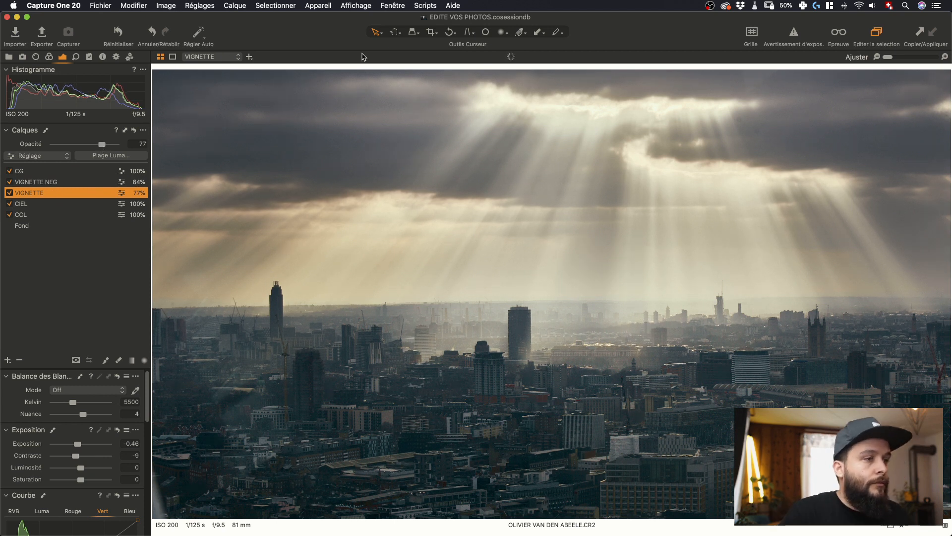
pyautogui.keyDown('alt'); pyautogui.click(123, 34); pyautogui.keyUp('alt')
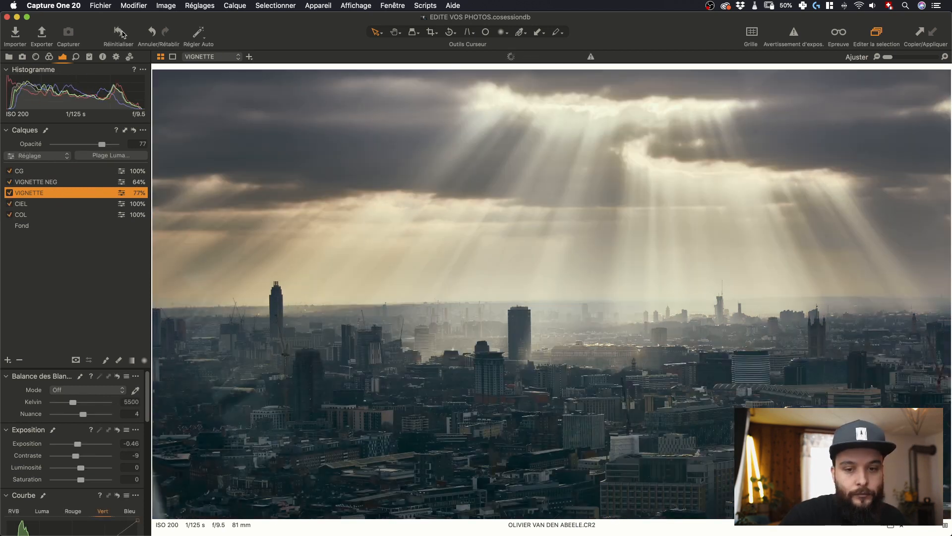
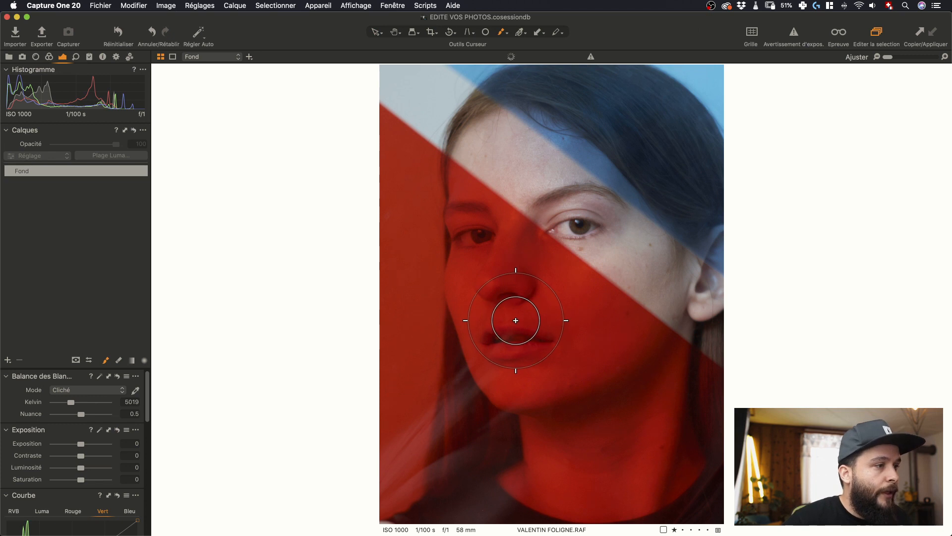
# Review the crop frame of the red-and-blue lit portrait over the full image, and leave the crop tool
pyautogui.press('c')
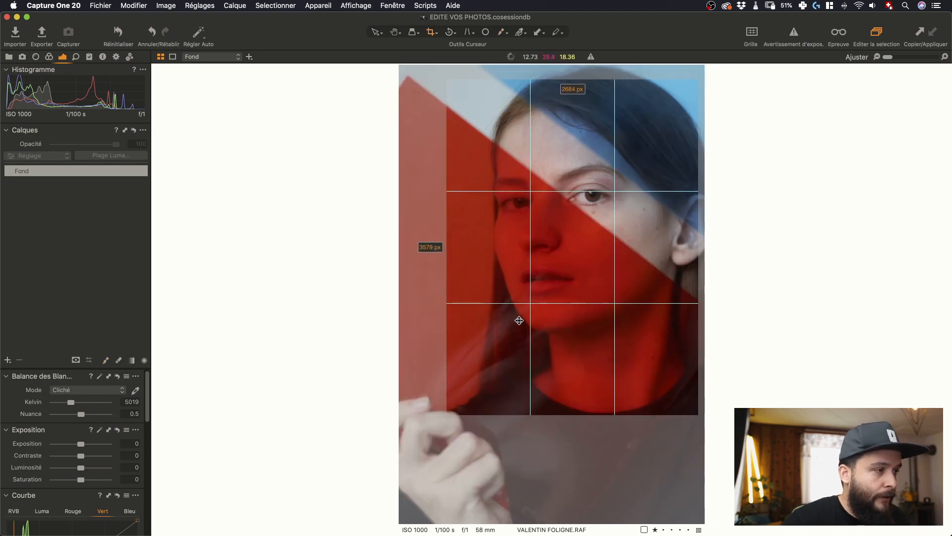
pyautogui.press('v')
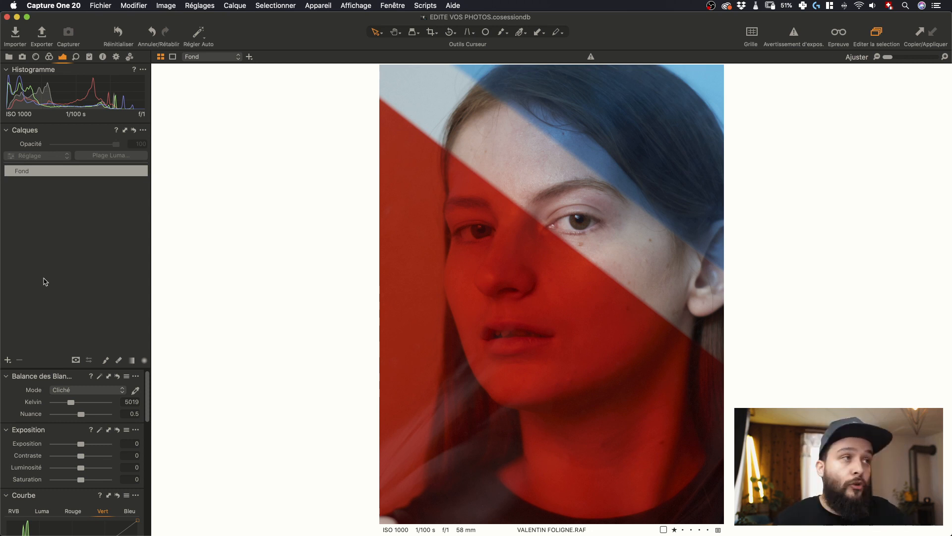
# Add a new filled layer and set its exposure to -2.8
pyautogui.click(7, 361)
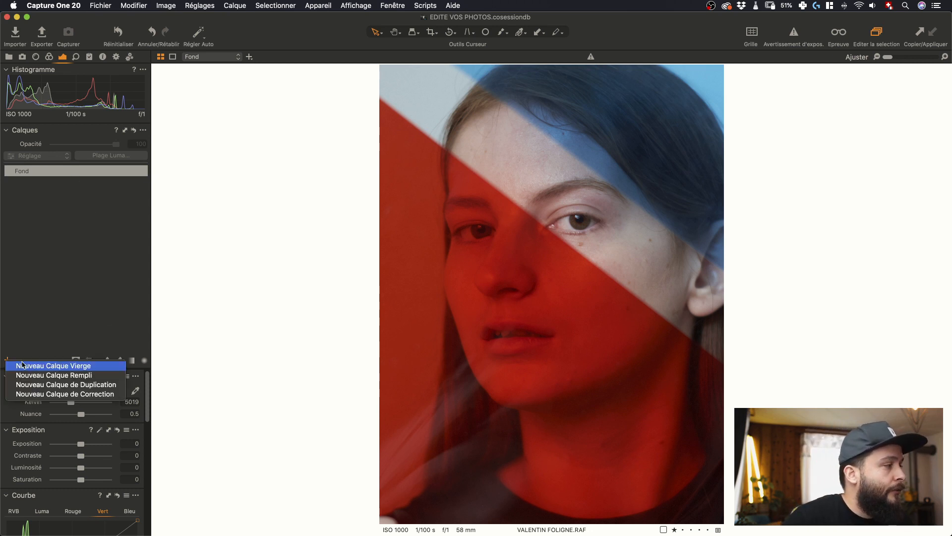
pyautogui.click(43, 375)
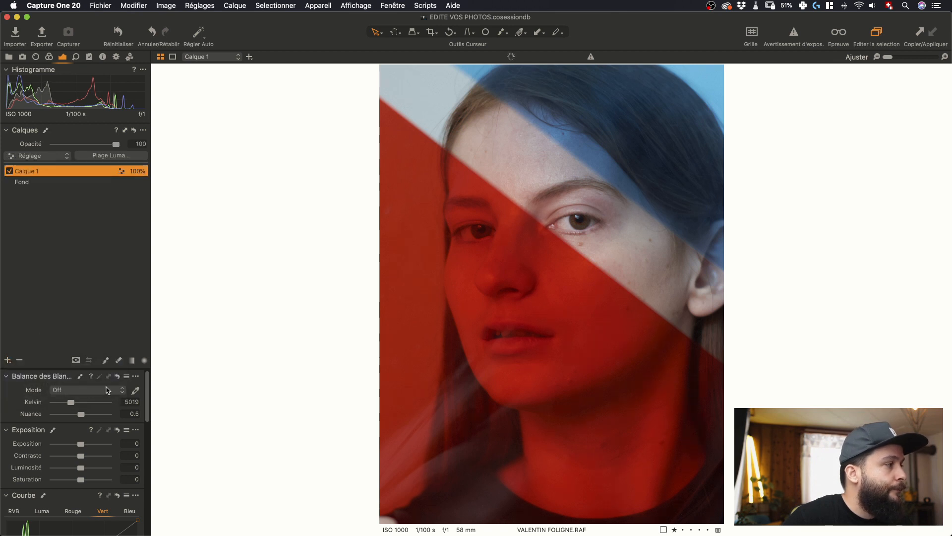
pyautogui.click(133, 443)
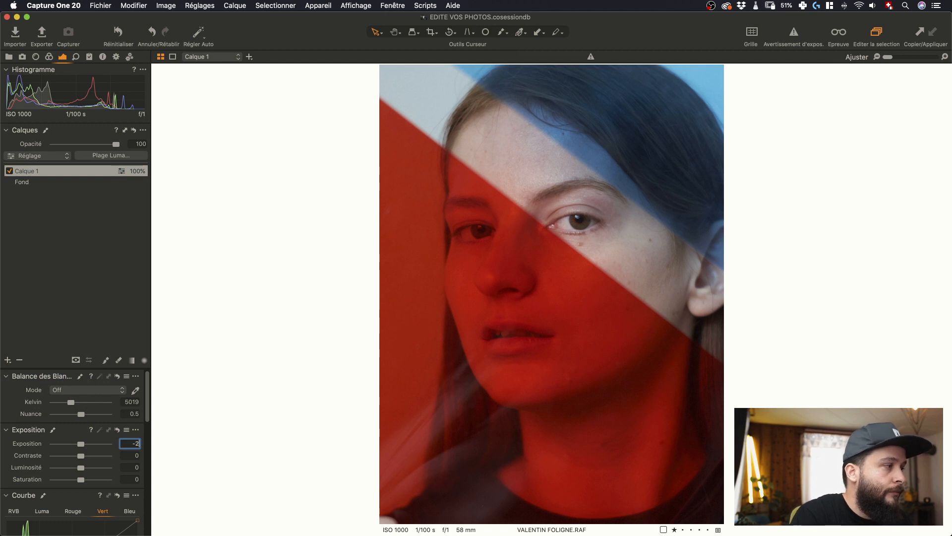
pyautogui.press('Return')
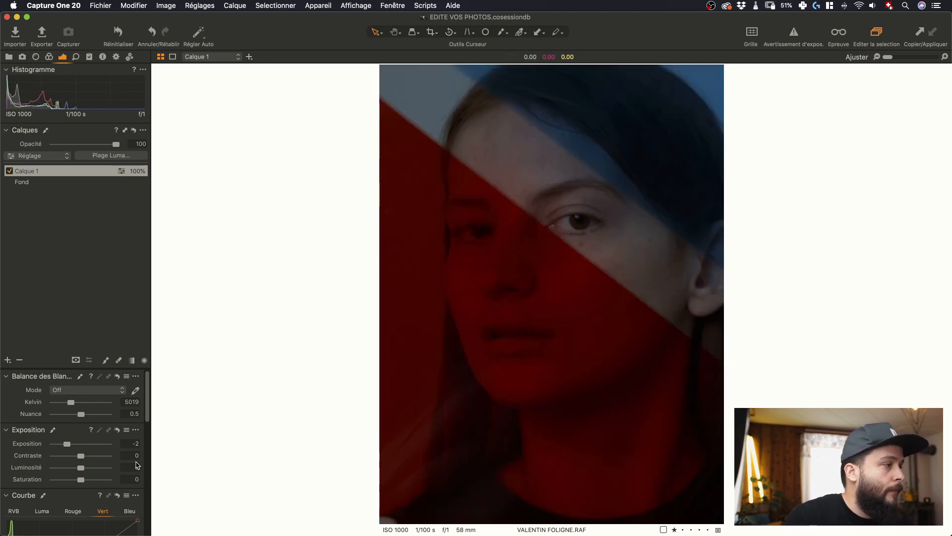
pyautogui.click(130, 443)
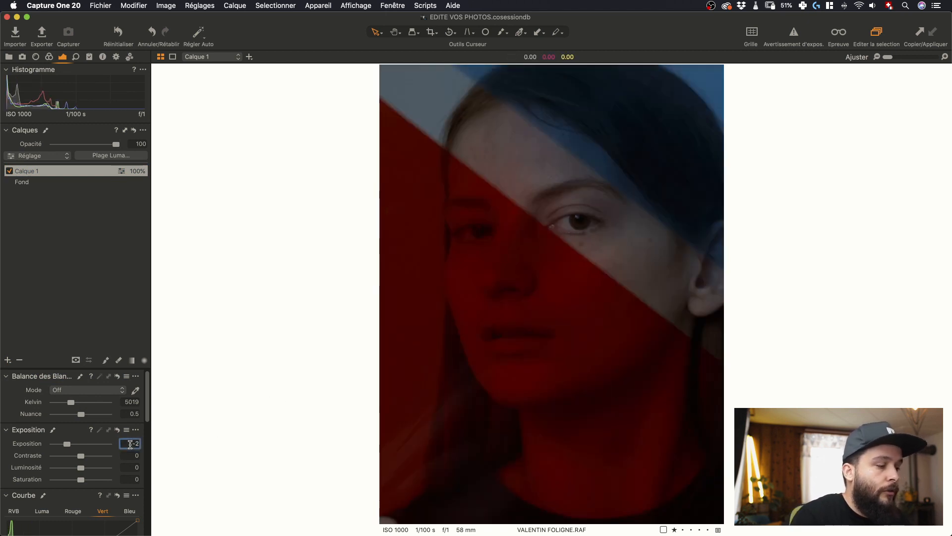
pyautogui.write('.4')
pyautogui.press('Return')
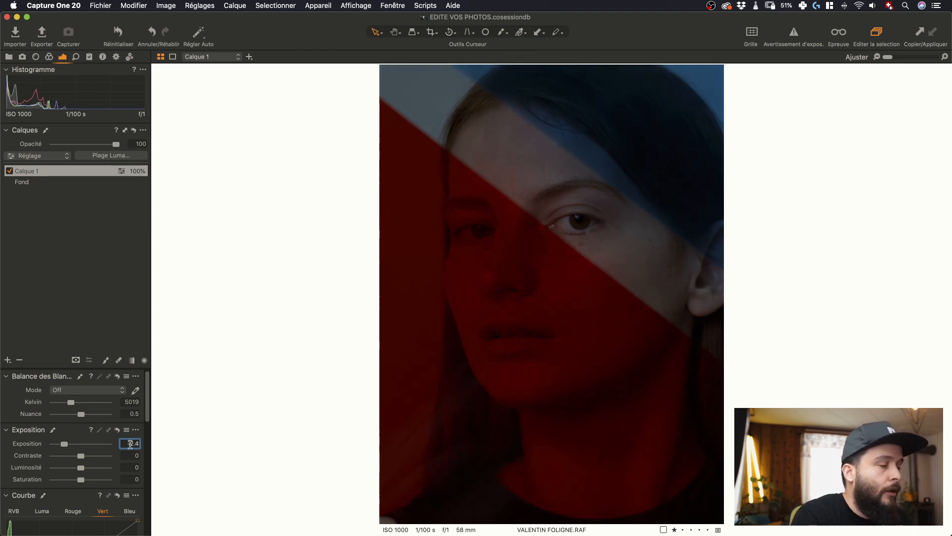
pyautogui.scroll(-5, 130, 444)
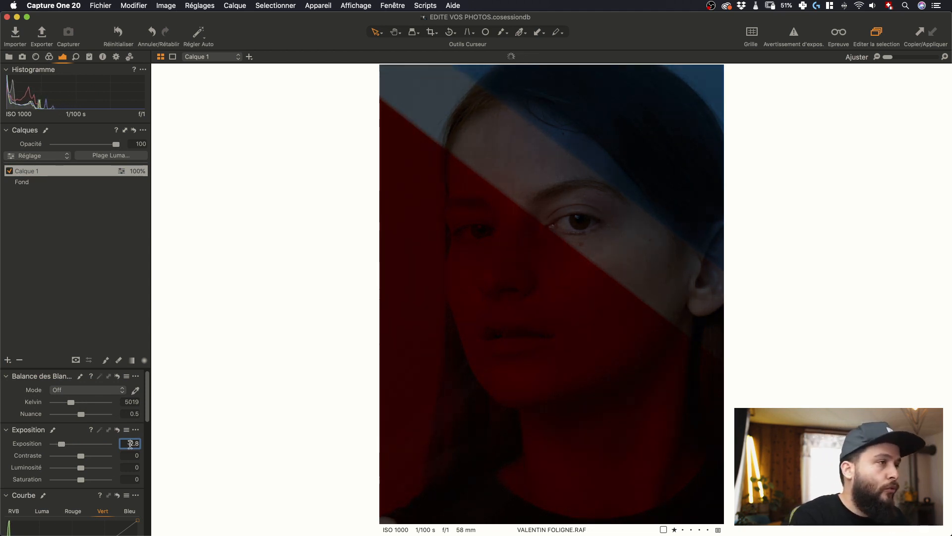
pyautogui.scroll(1, 129, 443)
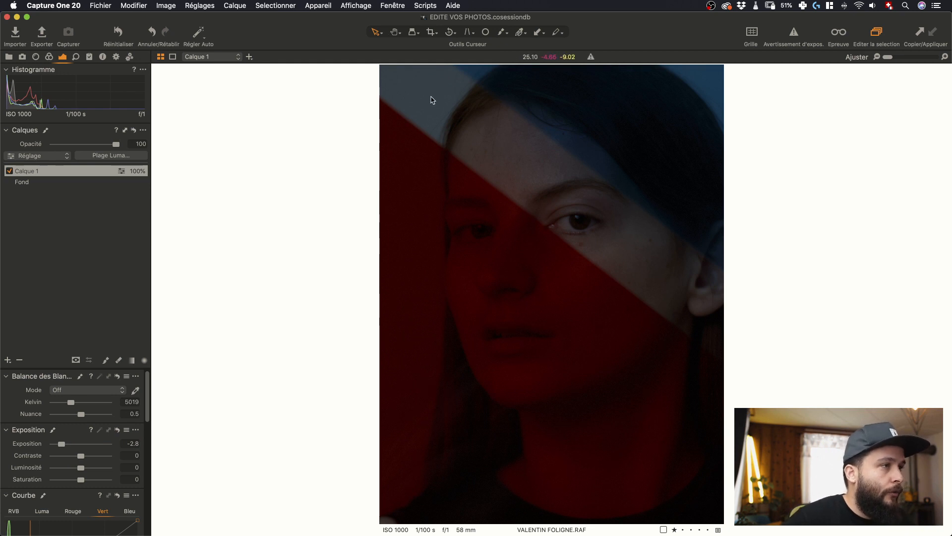
# Hide the darkened layer and rename it SOUSEX
pyautogui.click(9, 170)
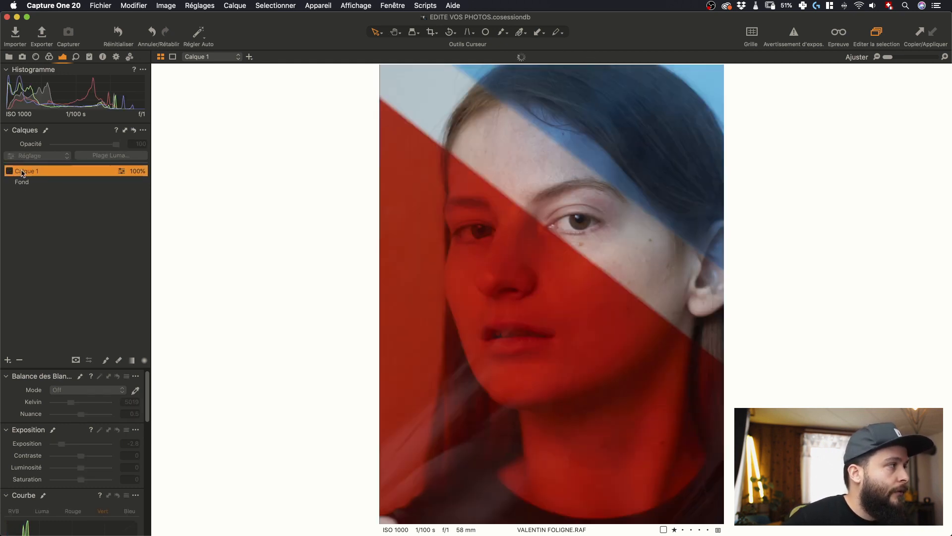
pyautogui.doubleClick(22, 171)
pyautogui.write('sous')
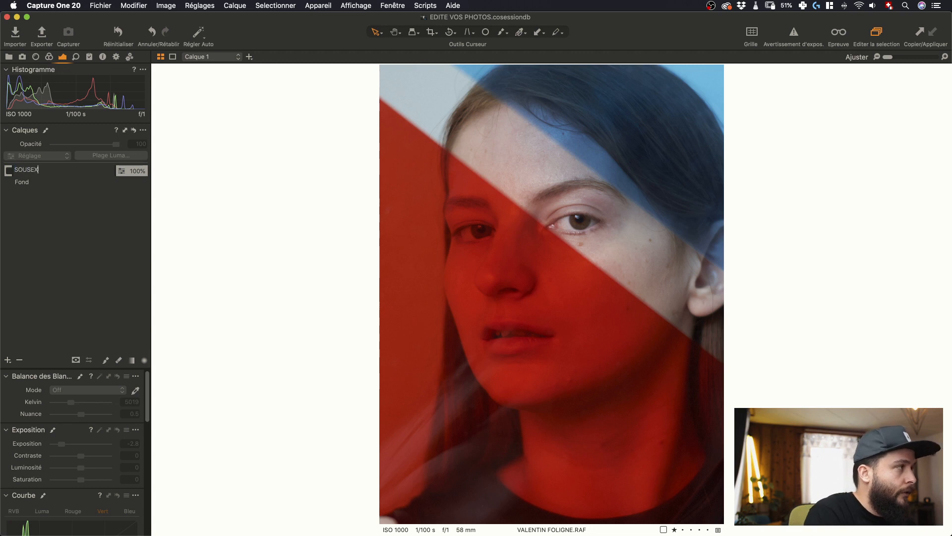
pyautogui.write('EX')
pyautogui.press('Return')
# On the Fond layer, sample the red area in the advanced colour editor and widen the hue range to include the blues
pyautogui.click(27, 182)
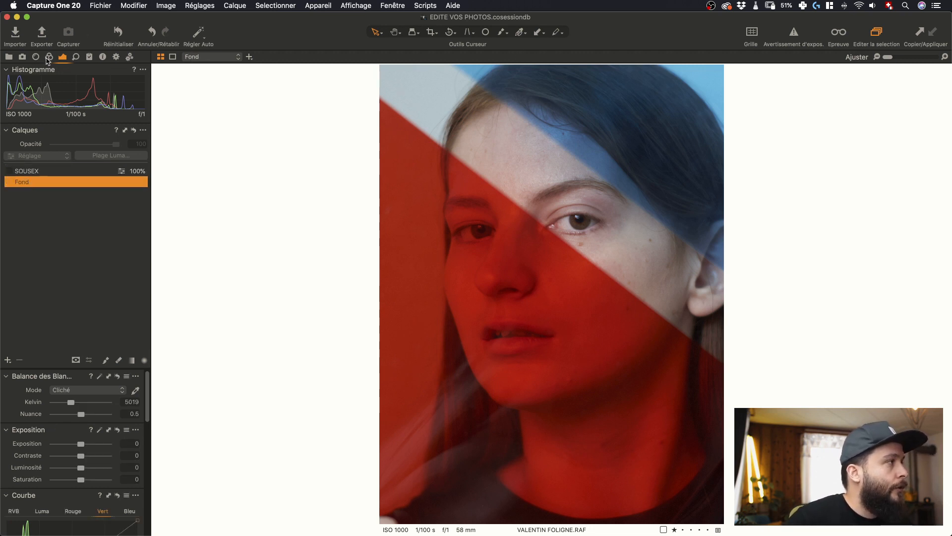
pyautogui.click(49, 58)
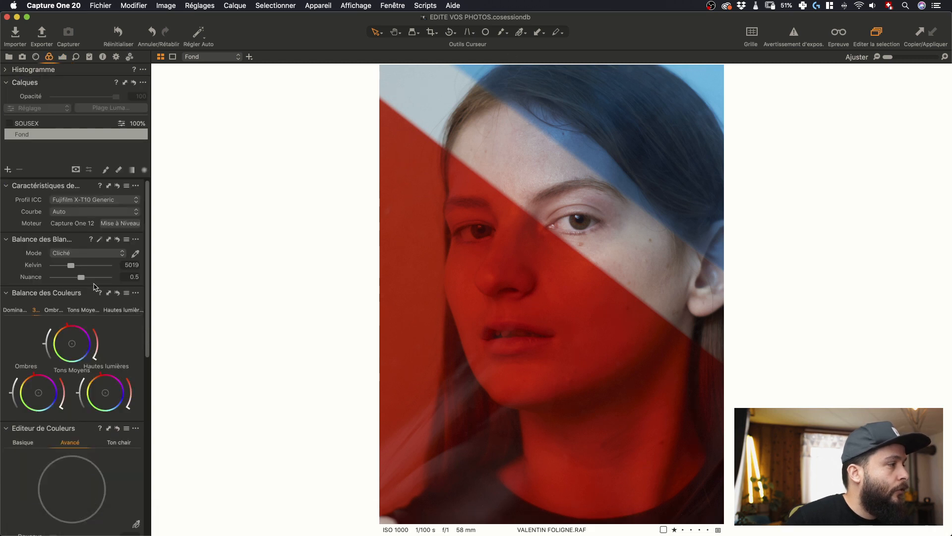
pyautogui.scroll(-5, 113, 445)
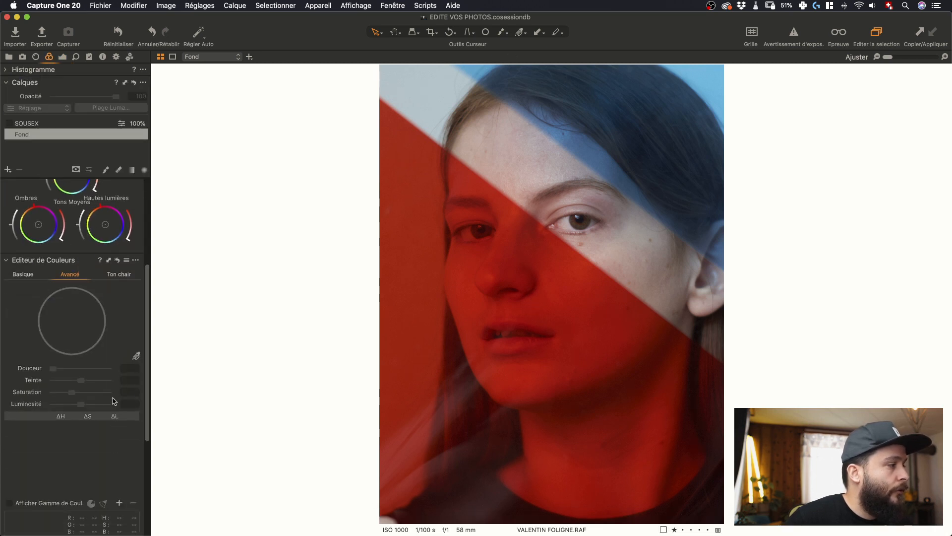
pyautogui.click(137, 357)
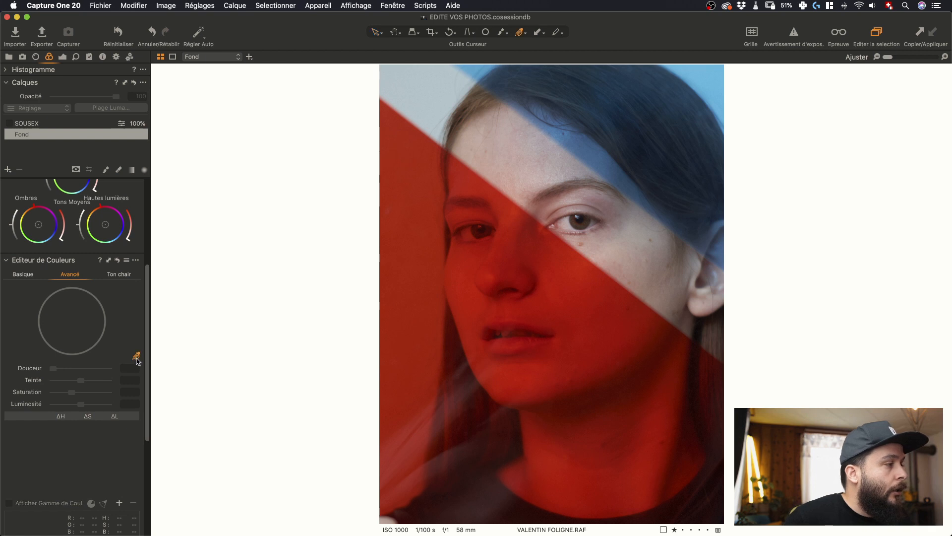
pyautogui.click(411, 287)
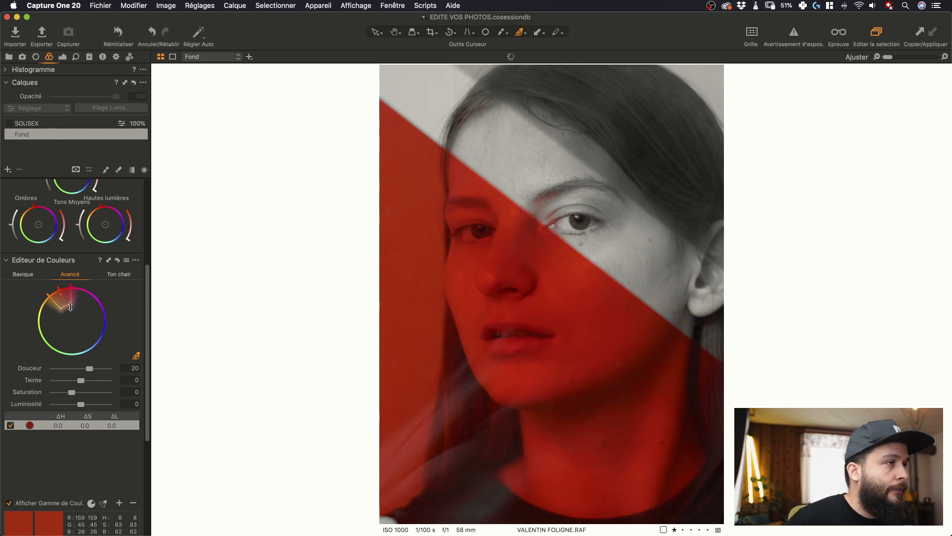
pyautogui.moveTo(74, 286); pyautogui.dragTo(70, 354)
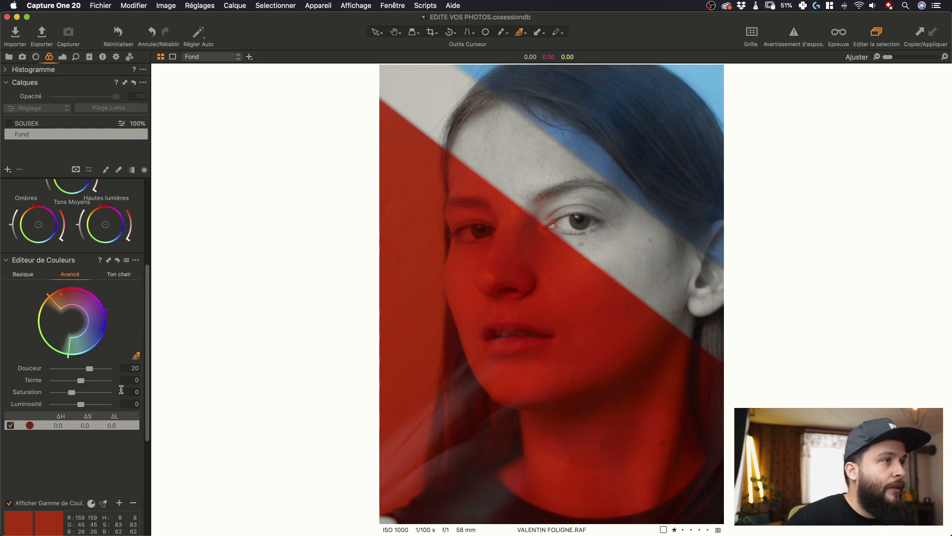
pyautogui.click(81, 332)
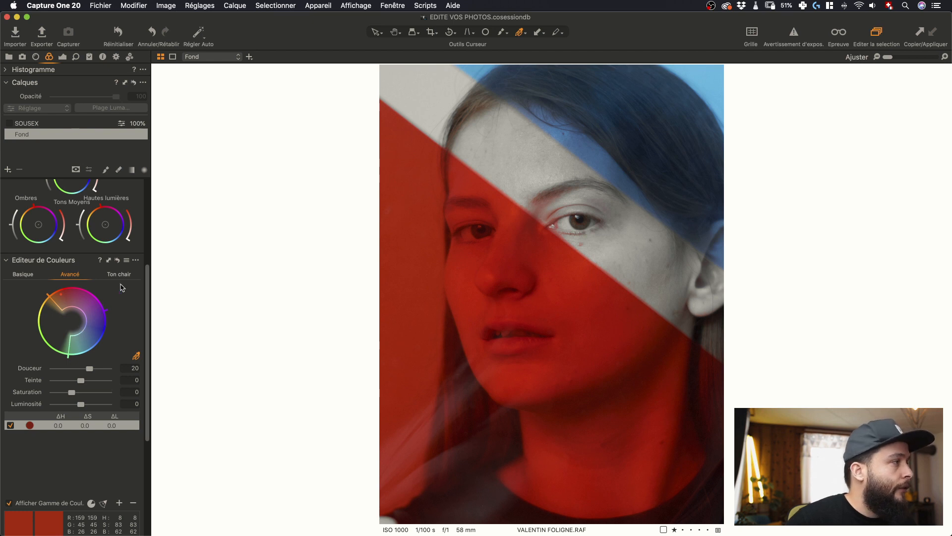
# Create a masked layer from the red-and-blue colour selection and display its mask
pyautogui.click(134, 261)
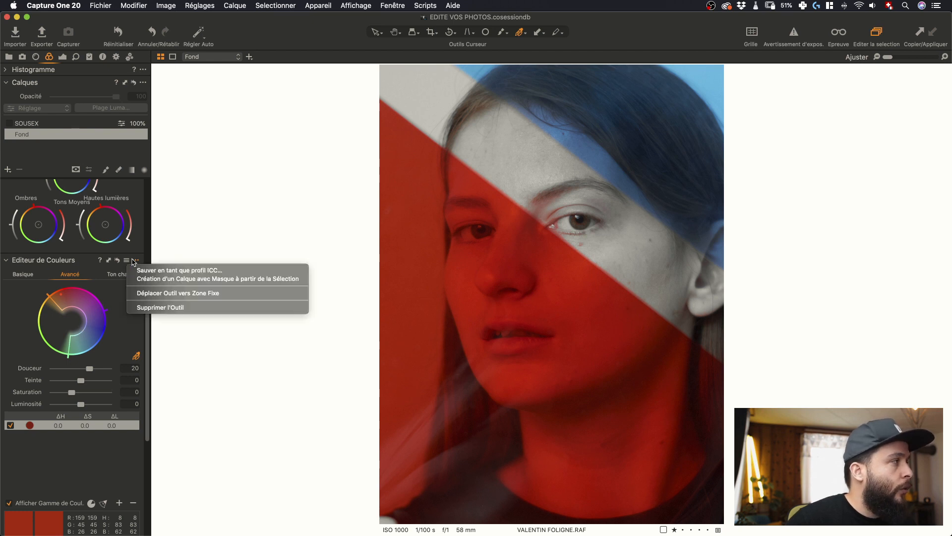
pyautogui.click(164, 279)
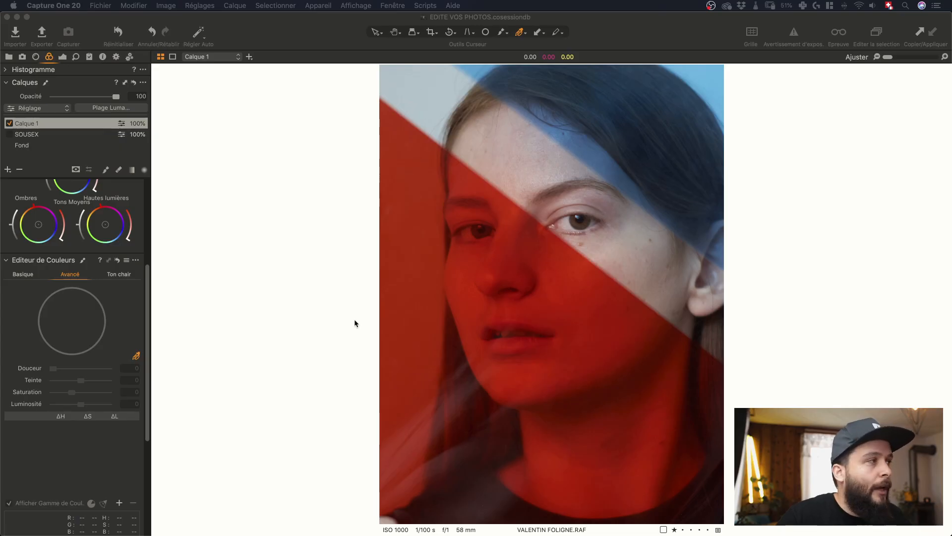
pyautogui.click(559, 185)
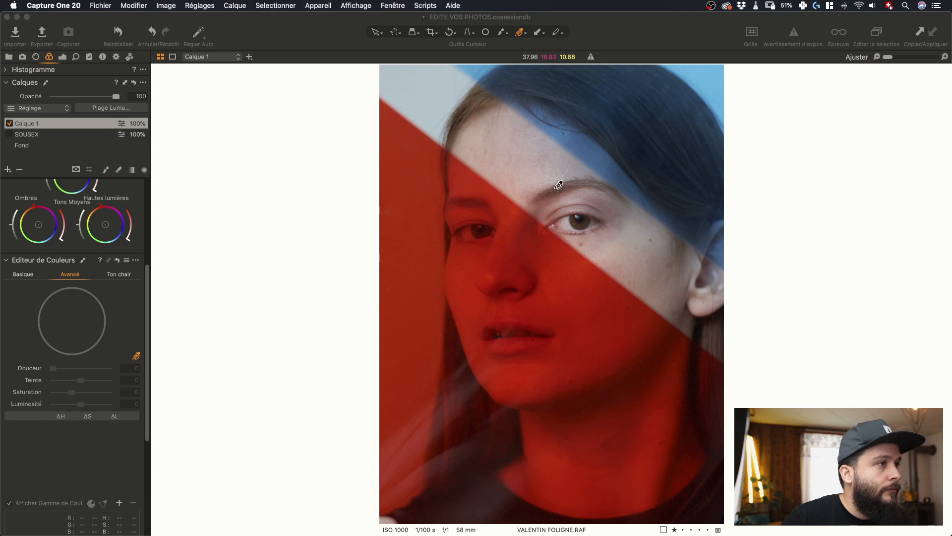
pyautogui.press('m')
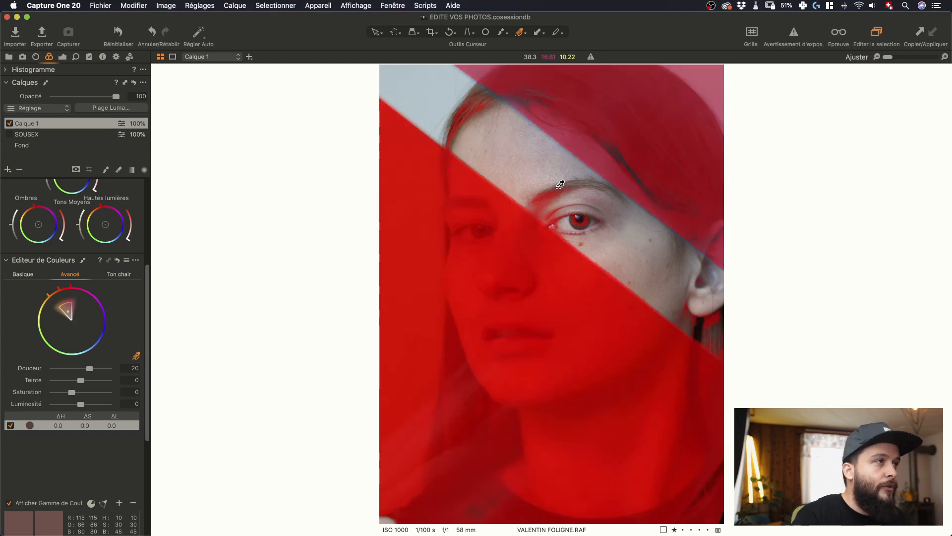
# Erase the mask from the eye, eyebrow and neutral skin band using brush size 166 and flow 56
pyautogui.press('b')
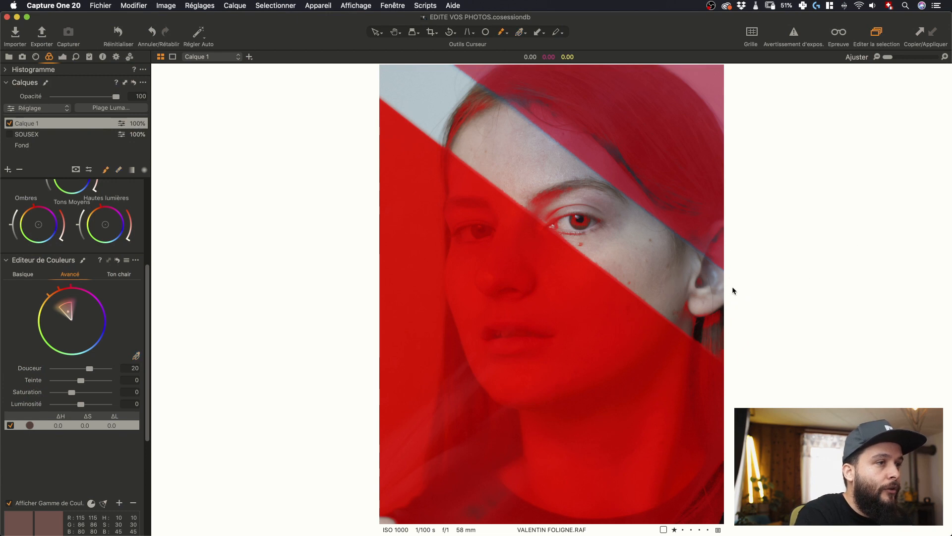
pyautogui.rightClick(704, 297)
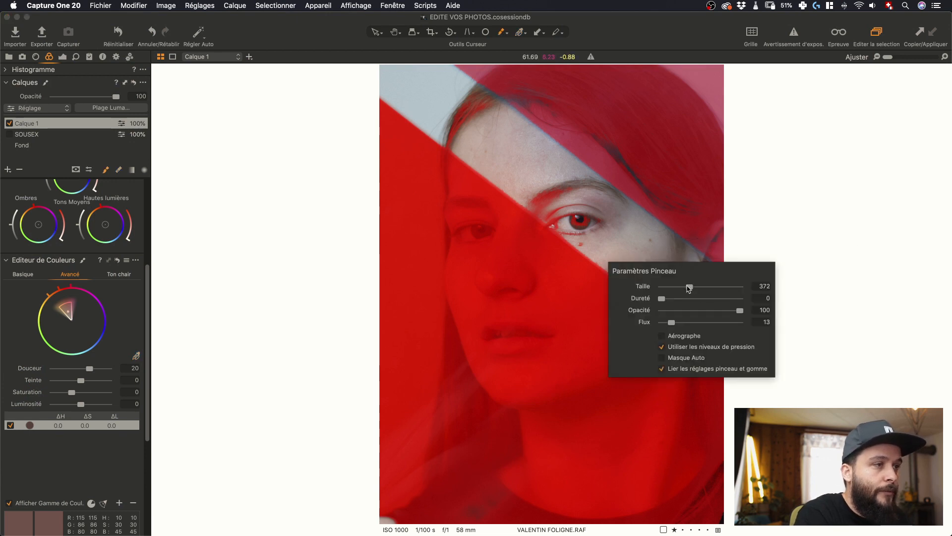
pyautogui.moveTo(689, 288); pyautogui.dragTo(682, 286)
pyautogui.moveTo(671, 322); pyautogui.dragTo(706, 322)
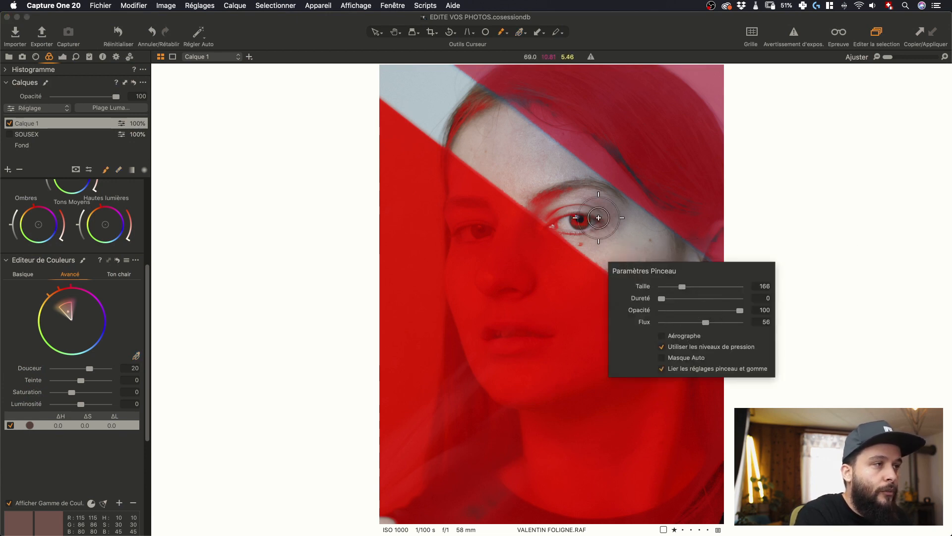
pyautogui.click(598, 218)
pyautogui.press('e')
pyautogui.moveTo(608, 230)
pyautogui.mouseDown()
pyautogui.moveTo(555, 203)
pyautogui.moveTo(565, 212)
pyautogui.moveTo(537, 180)
pyautogui.moveTo(602, 210)
pyautogui.moveTo(569, 211)
pyautogui.moveTo(601, 240)
pyautogui.moveTo(529, 188)
pyautogui.moveTo(595, 244)
pyautogui.moveTo(564, 196)
pyautogui.mouseUp()
pyautogui.rightClick(569, 205)
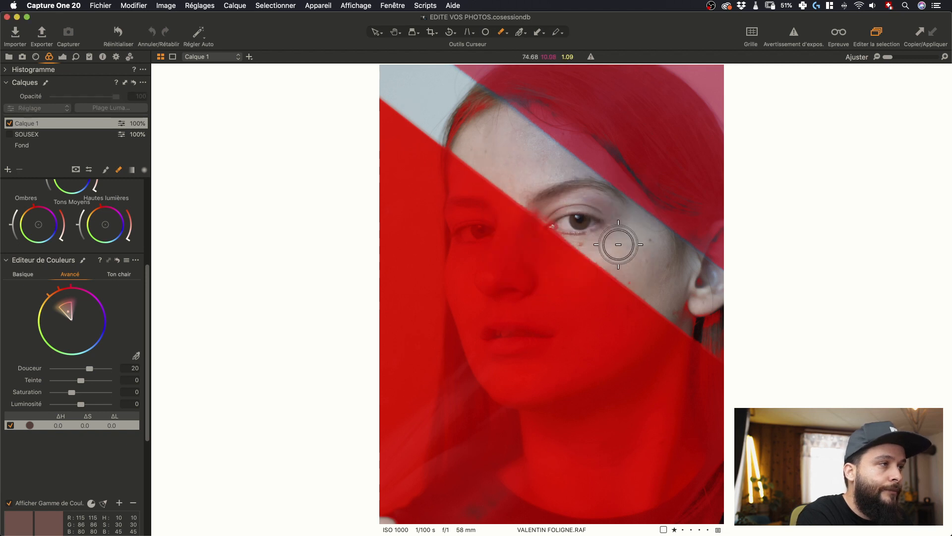
pyautogui.moveTo(618, 244)
pyautogui.mouseDown()
pyautogui.moveTo(561, 212)
pyautogui.moveTo(461, 96)
pyautogui.moveTo(707, 298)
pyautogui.moveTo(706, 322)
pyautogui.mouseUp()
# Paint the mask solidly over the red area and the blue hair area, cleaning it up along the diagonal edges
pyautogui.press('b')
pyautogui.moveTo(389, 508)
pyautogui.mouseDown()
pyautogui.moveTo(489, 375)
pyautogui.moveTo(735, 521)
pyautogui.mouseUp()
pyautogui.moveTo(710, 229); pyautogui.dragTo(581, 136)
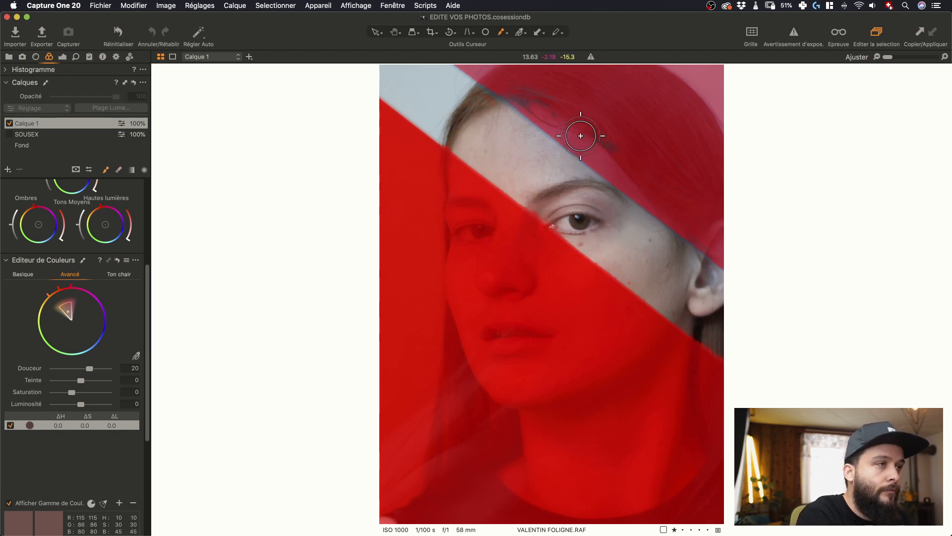
pyautogui.press('e')
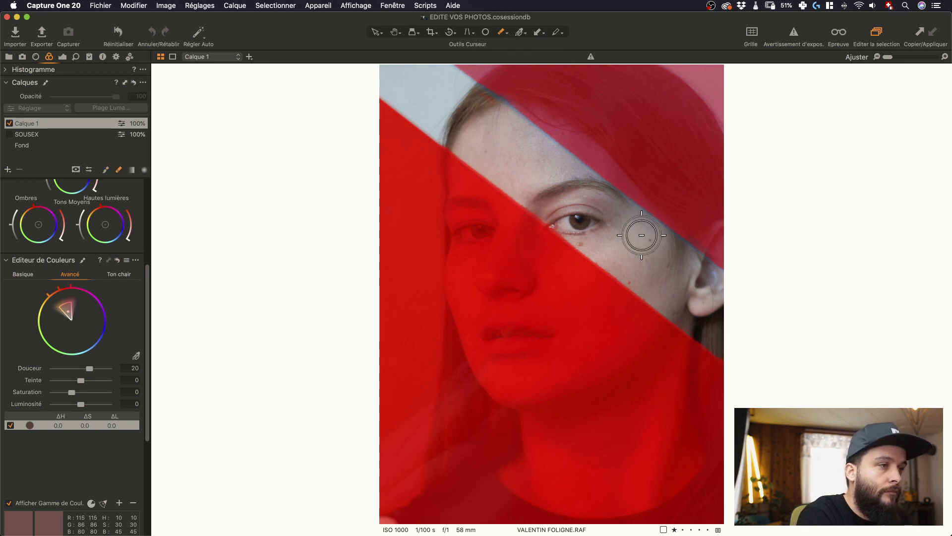
pyautogui.press('b')
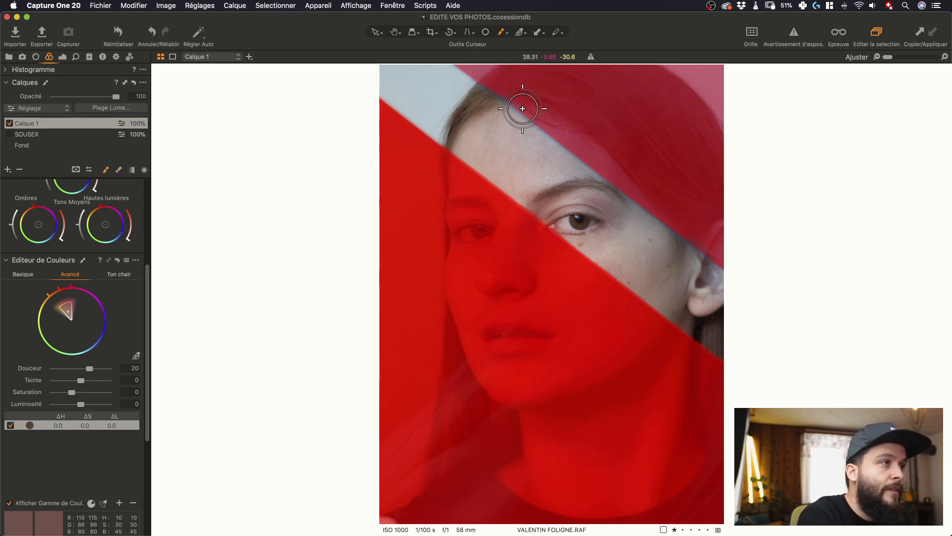
pyautogui.moveTo(525, 97)
pyautogui.mouseDown()
pyautogui.moveTo(501, 81)
pyautogui.moveTo(526, 106)
pyautogui.moveTo(481, 66)
pyautogui.moveTo(556, 127)
pyautogui.moveTo(493, 74)
pyautogui.moveTo(539, 105)
pyautogui.moveTo(479, 77)
pyautogui.moveTo(591, 142)
pyautogui.moveTo(554, 120)
pyautogui.moveTo(647, 191)
pyautogui.mouseUp()
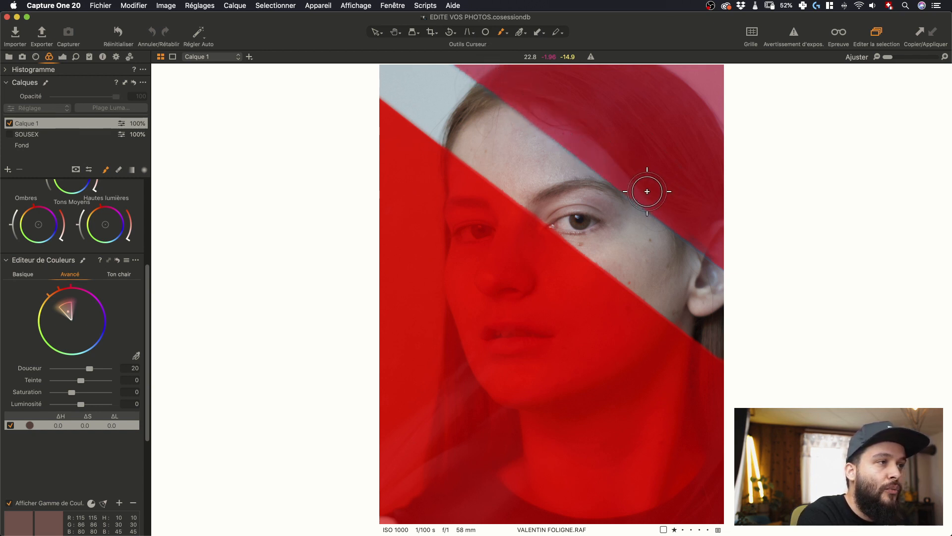
pyautogui.press('e')
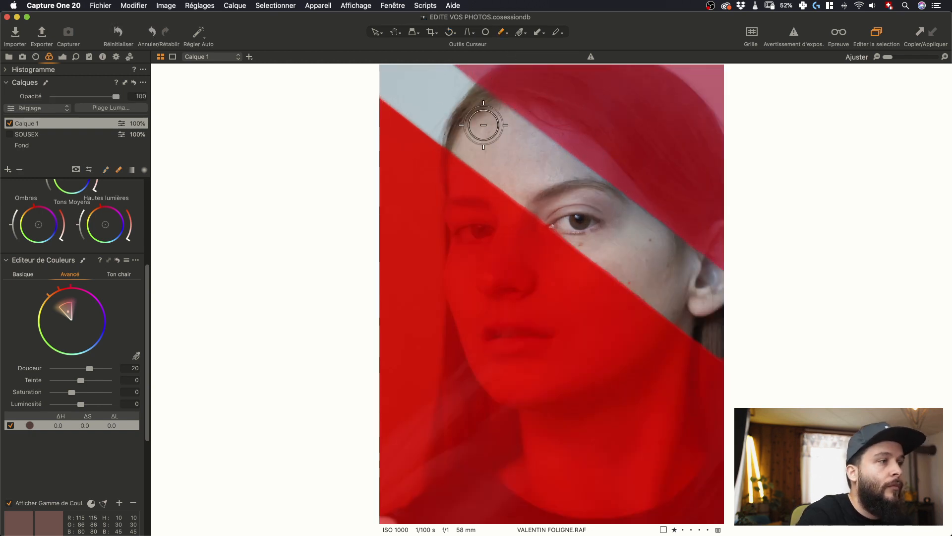
# Refine the Calque 1 mask with a radius of 31 and check its edges around the eye up close
pyautogui.rightClick(58, 129)
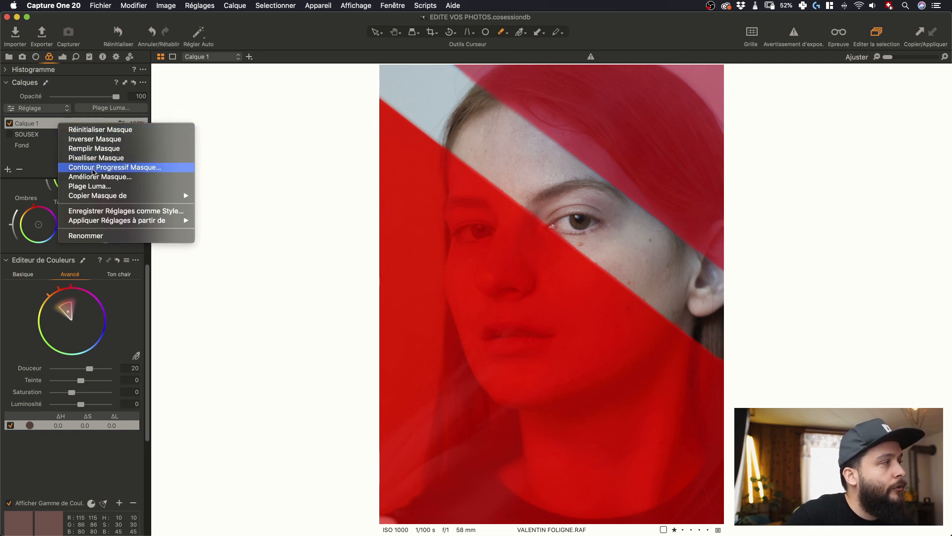
pyautogui.click(95, 177)
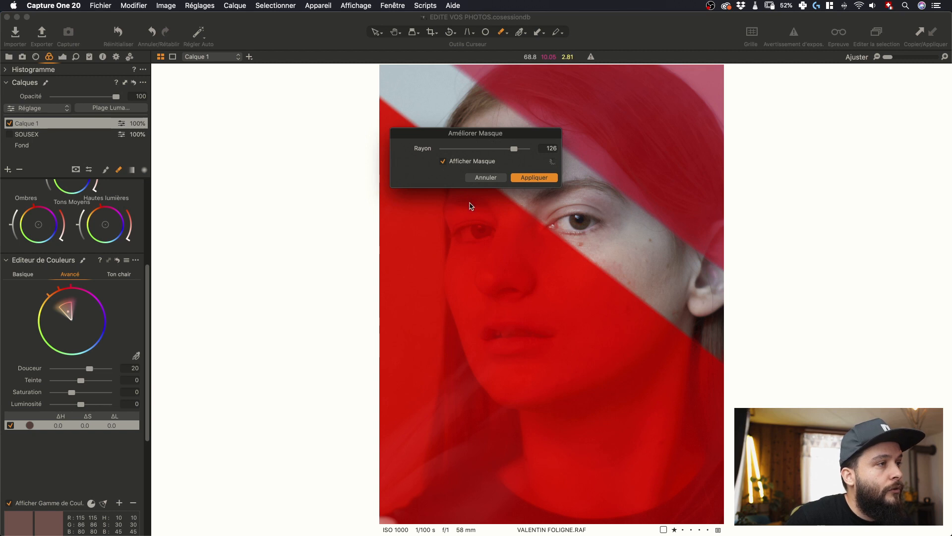
pyautogui.moveTo(492, 164); pyautogui.dragTo(458, 252)
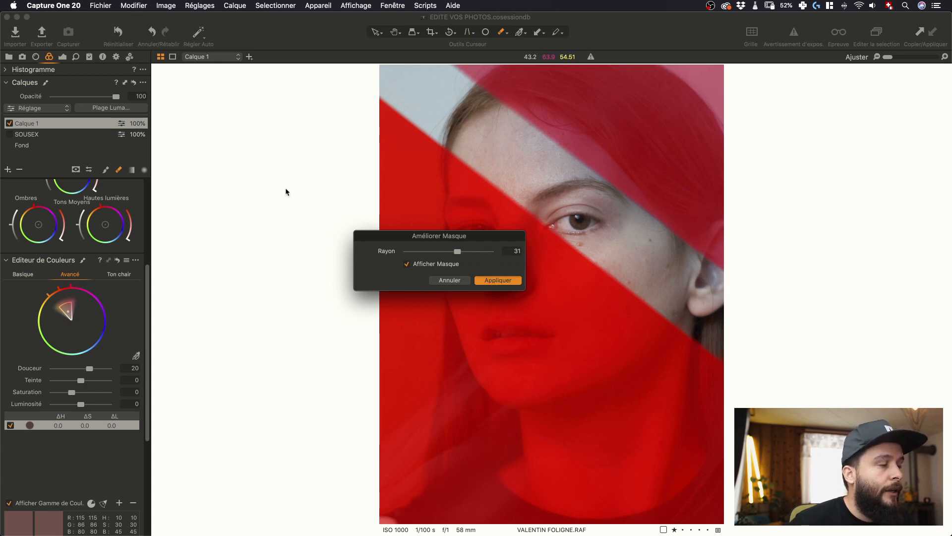
pyautogui.click(505, 280)
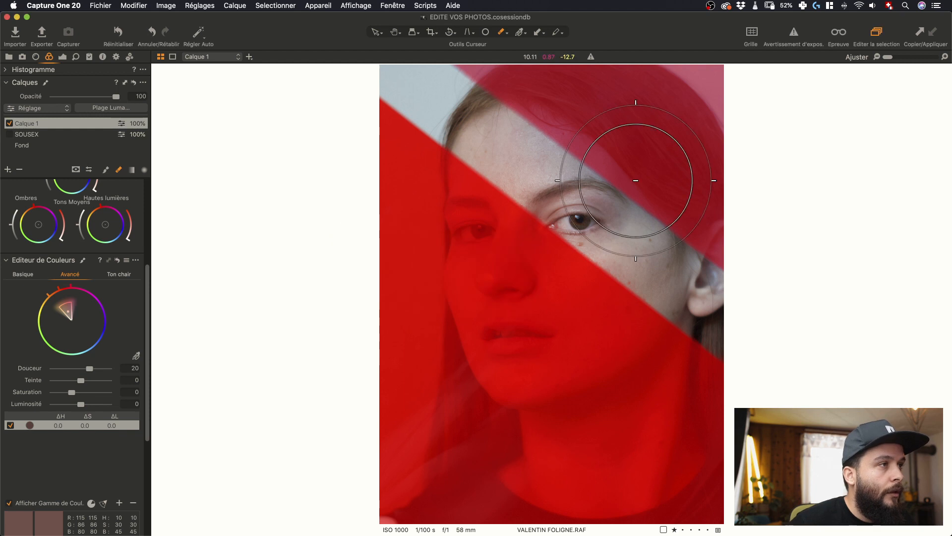
pyautogui.scroll(5, 635, 180)
pyautogui.scroll(-5, 636, 184)
pyautogui.press('v')
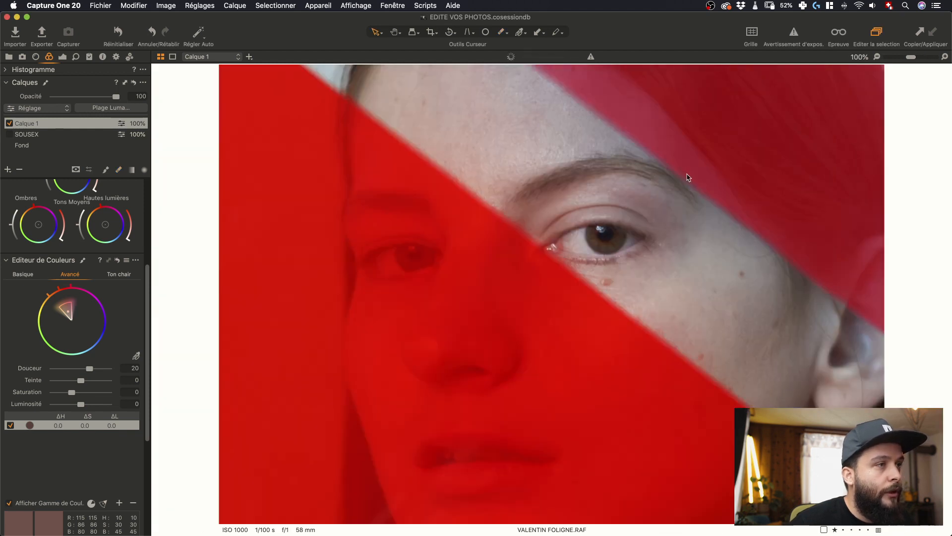
# Feather the Calque 1 mask with a radius of 3.8
pyautogui.rightClick(33, 123)
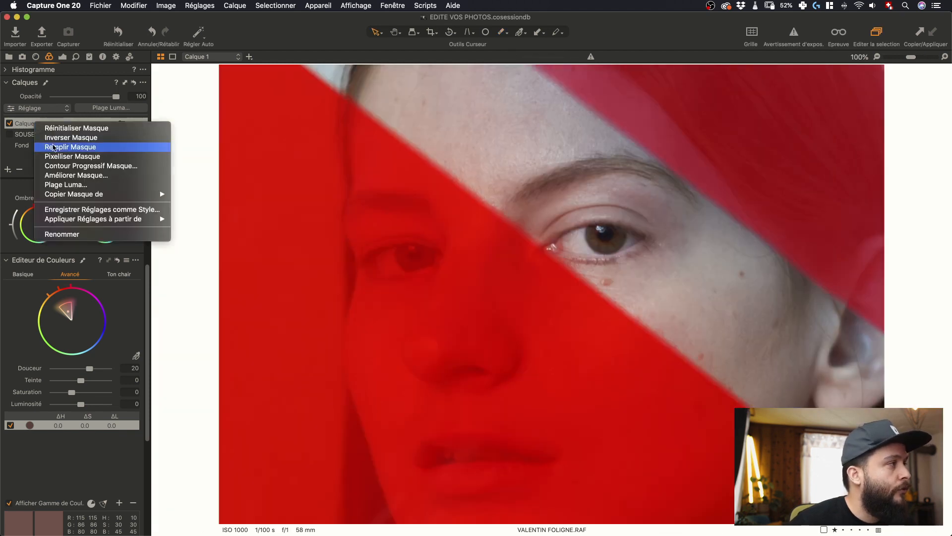
pyautogui.click(70, 167)
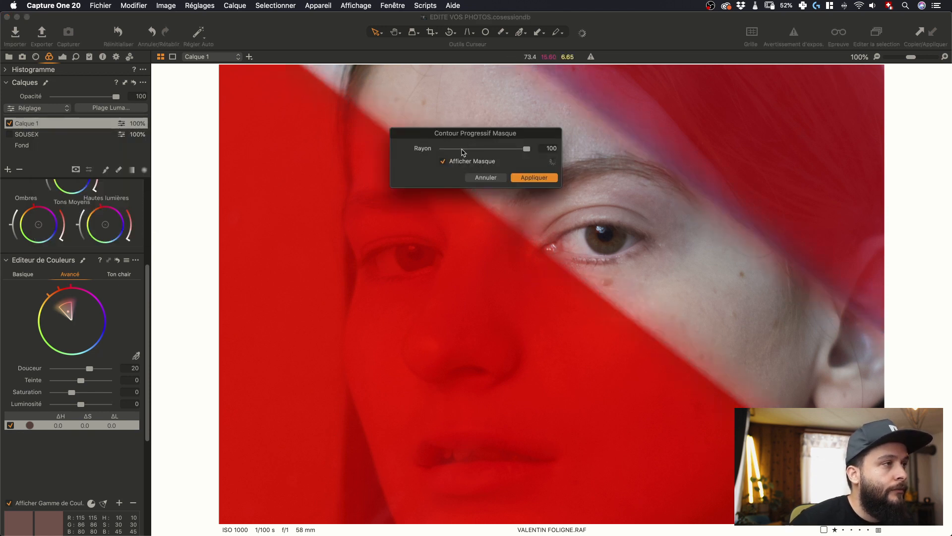
pyautogui.moveTo(456, 151); pyautogui.dragTo(472, 153)
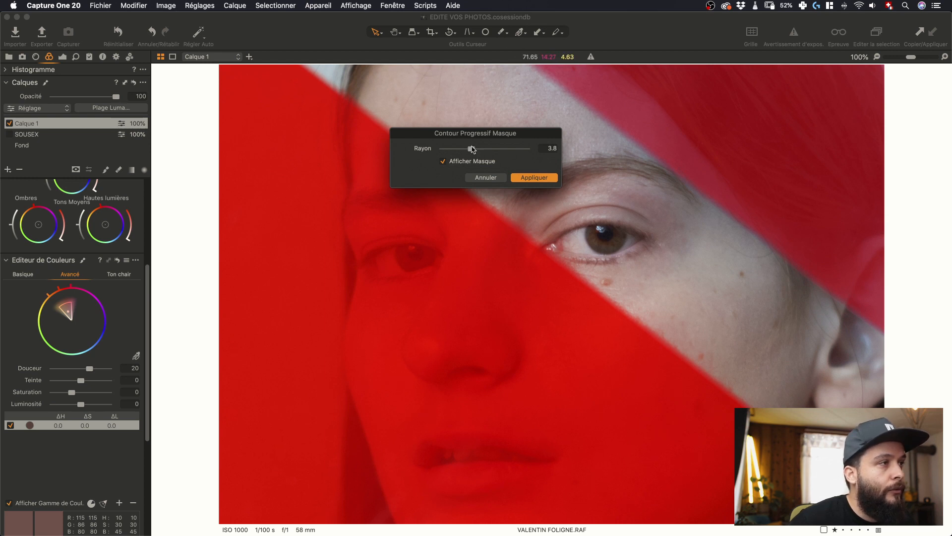
pyautogui.click(531, 178)
pyautogui.press('super+0')
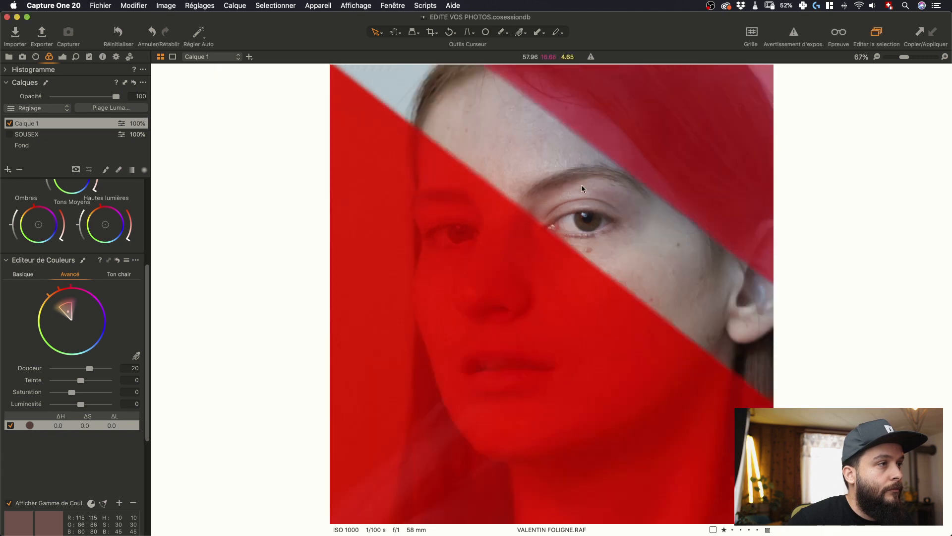
# Enable the SOUSEX layer with a mask copied from Calque 1, and set its opacity to 57
pyautogui.click(10, 138)
pyautogui.rightClick(28, 134)
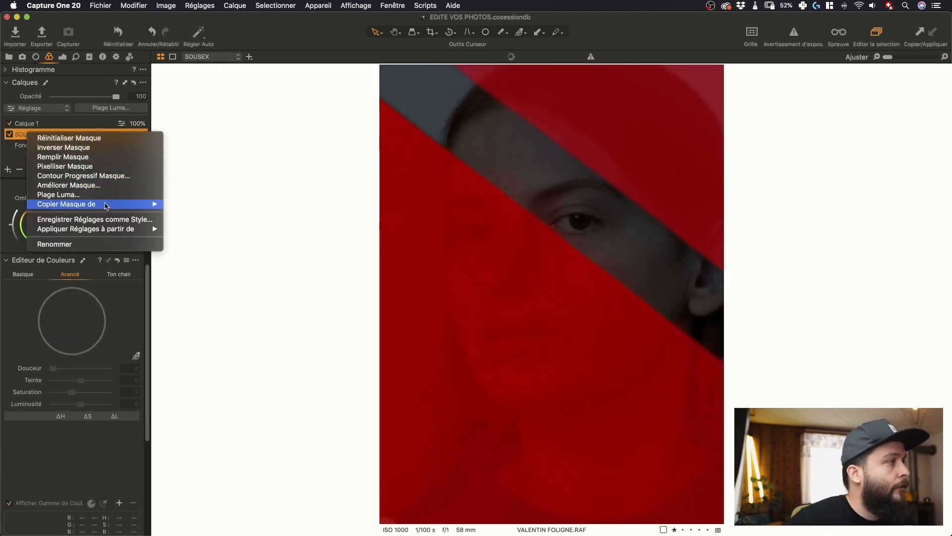
pyautogui.moveTo(106, 205)
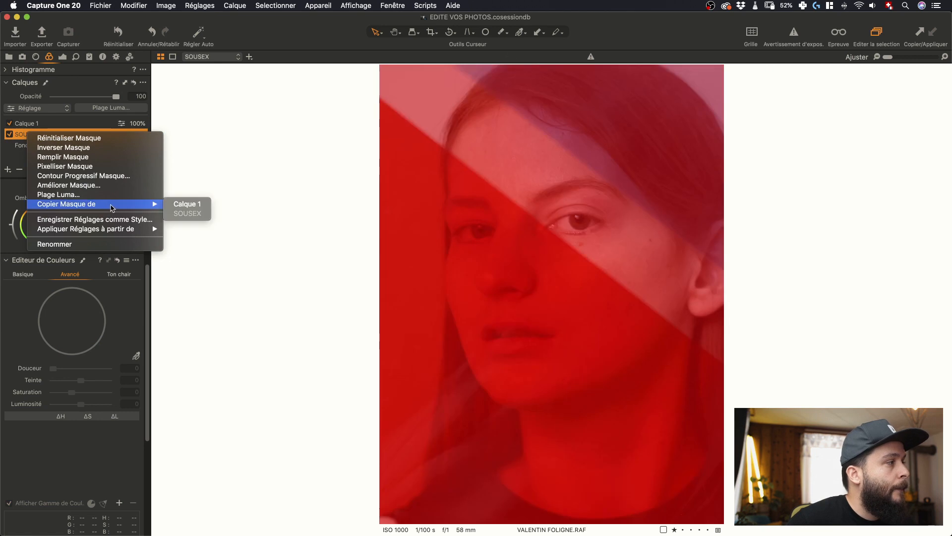
pyautogui.click(197, 205)
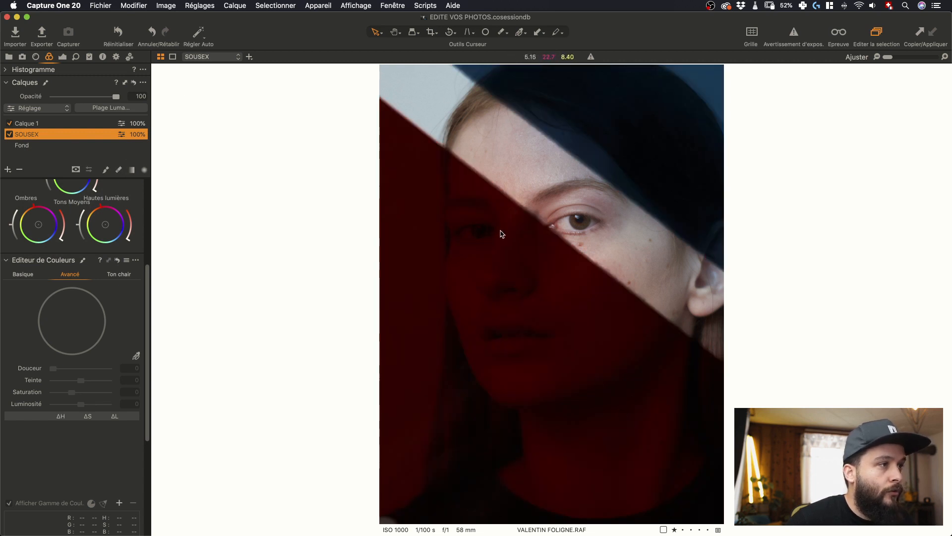
pyautogui.moveTo(91, 97); pyautogui.dragTo(92, 97)
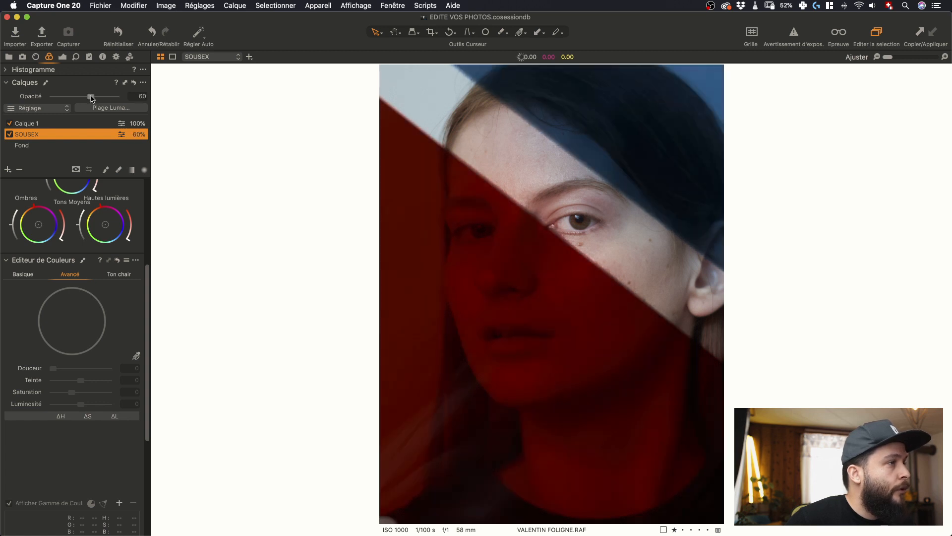
pyautogui.moveTo(93, 97); pyautogui.dragTo(90, 99)
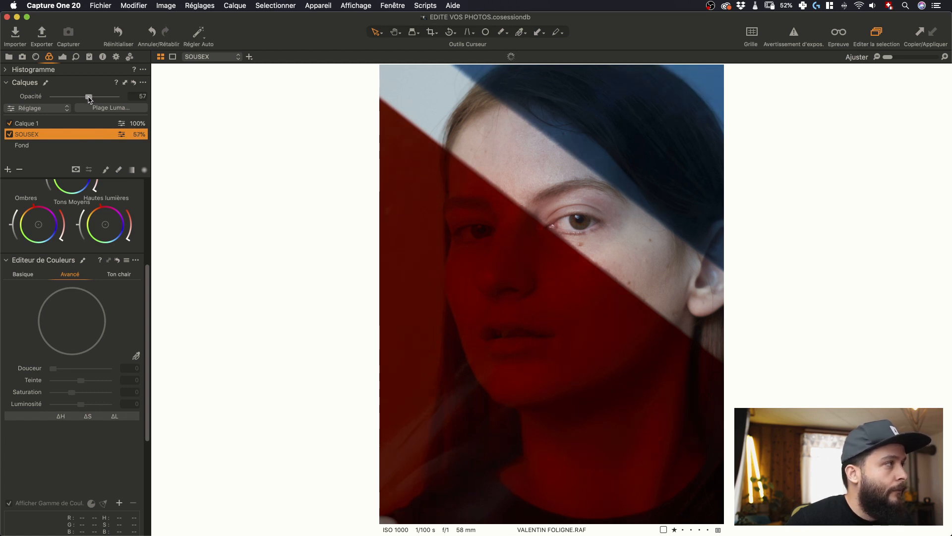
# Adjust Calque 1 to exposure 0.02, contrast 6, brightness -15 and saturation -19
pyautogui.click(67, 122)
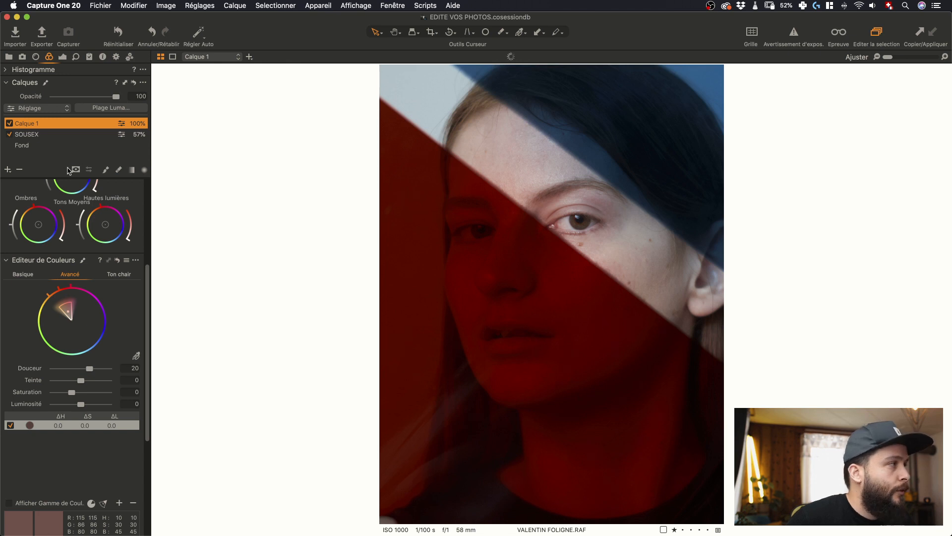
pyautogui.click(64, 58)
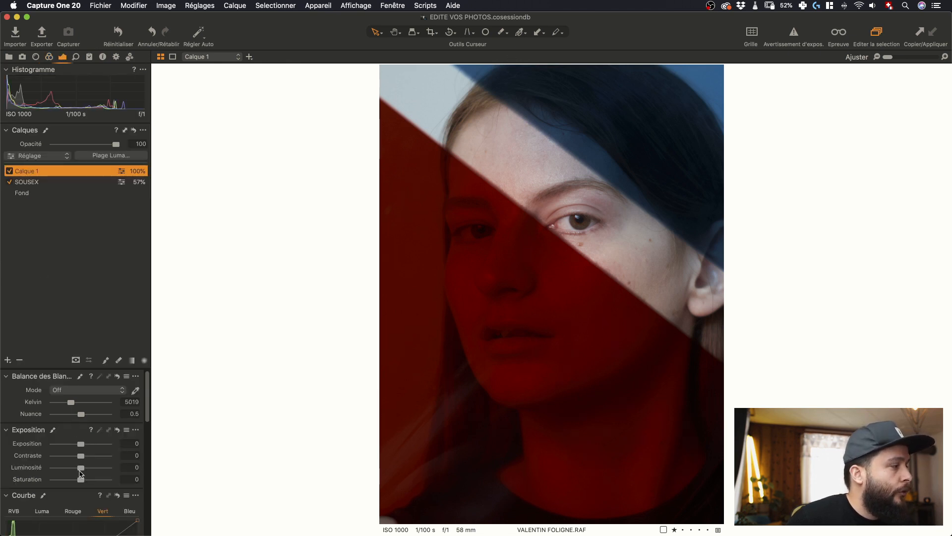
pyautogui.moveTo(78, 480); pyautogui.dragTo(82, 458)
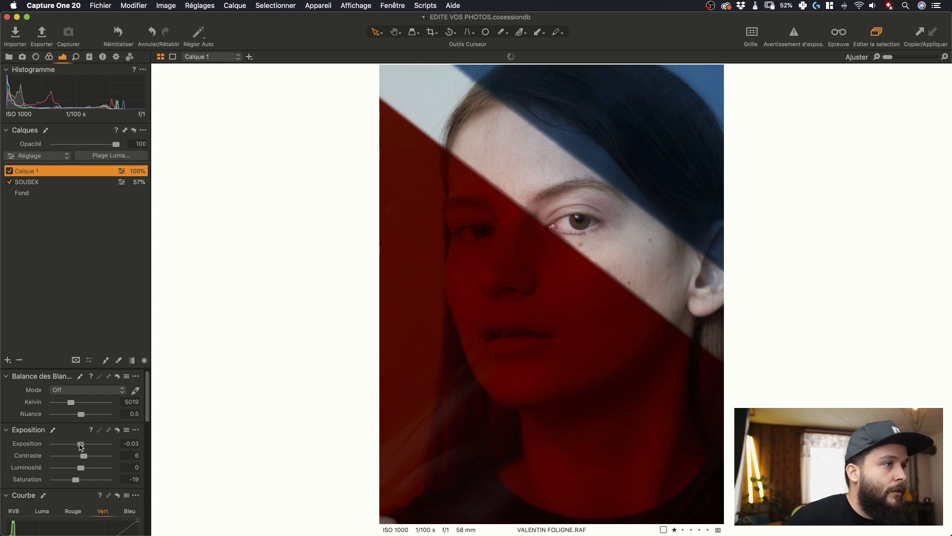
pyautogui.moveTo(82, 446)
pyautogui.mouseDown()
pyautogui.moveTo(73, 469)
pyautogui.moveTo(82, 443)
pyautogui.mouseUp()
pyautogui.doubleClick(78, 445)
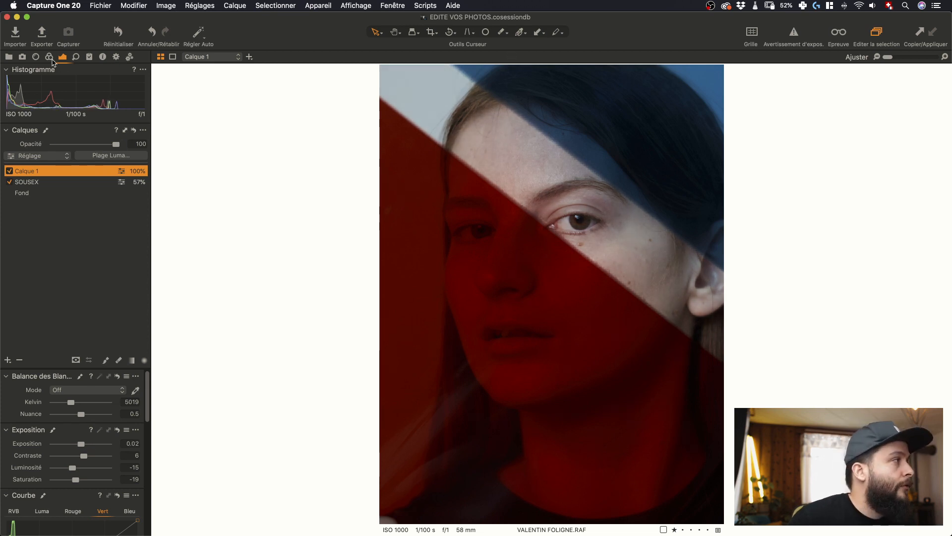
# Reset the Calque 1 colour editor selection and sample the neutral forehead skin as the skin tone reference
pyautogui.click(50, 57)
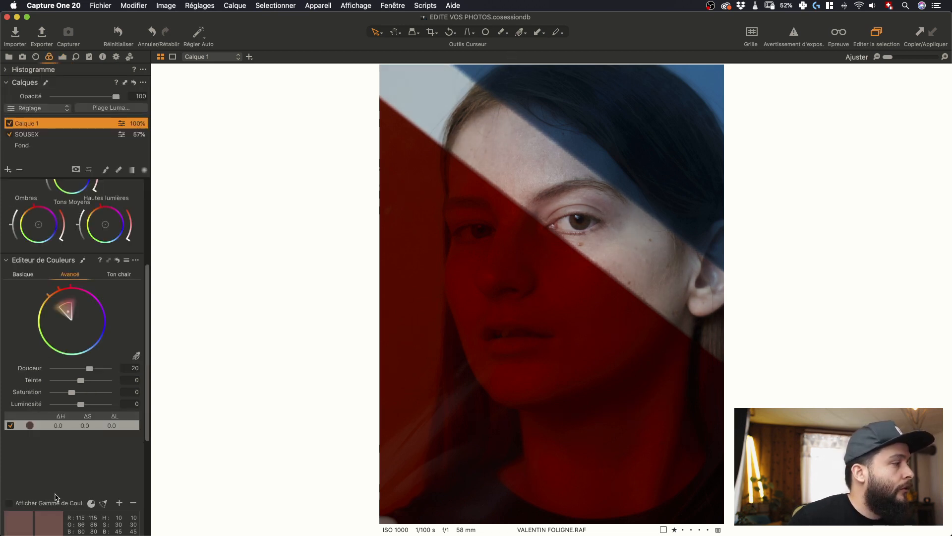
pyautogui.click(111, 275)
pyautogui.click(83, 275)
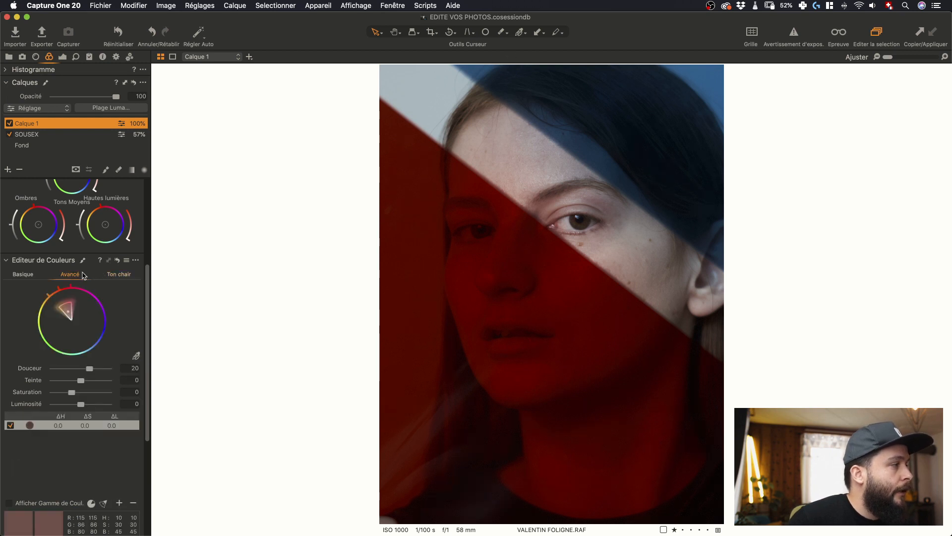
pyautogui.click(119, 261)
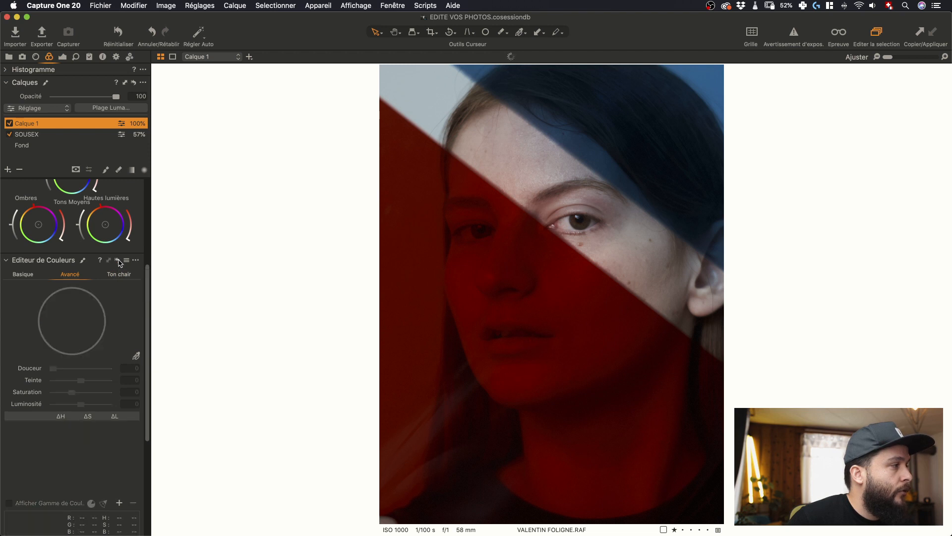
pyautogui.click(118, 274)
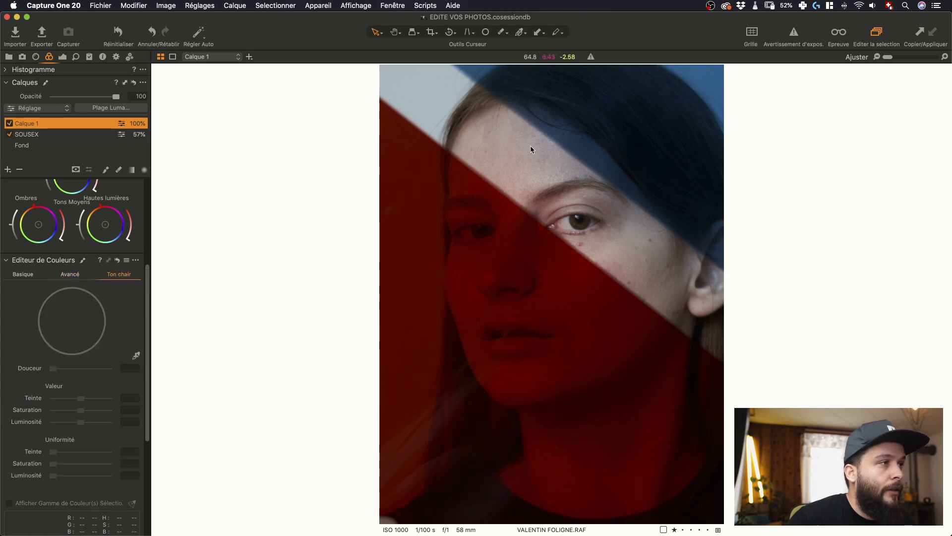
pyautogui.click(136, 356)
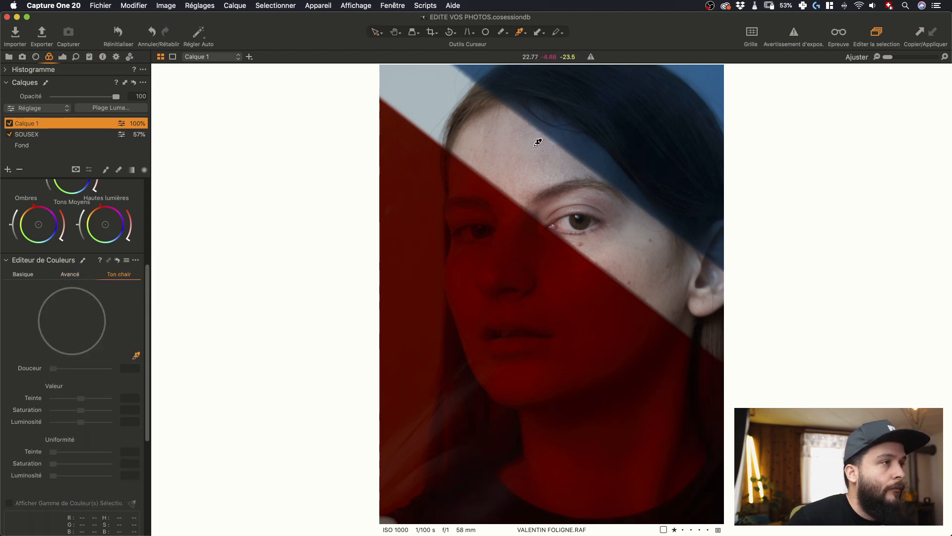
pyautogui.click(534, 148)
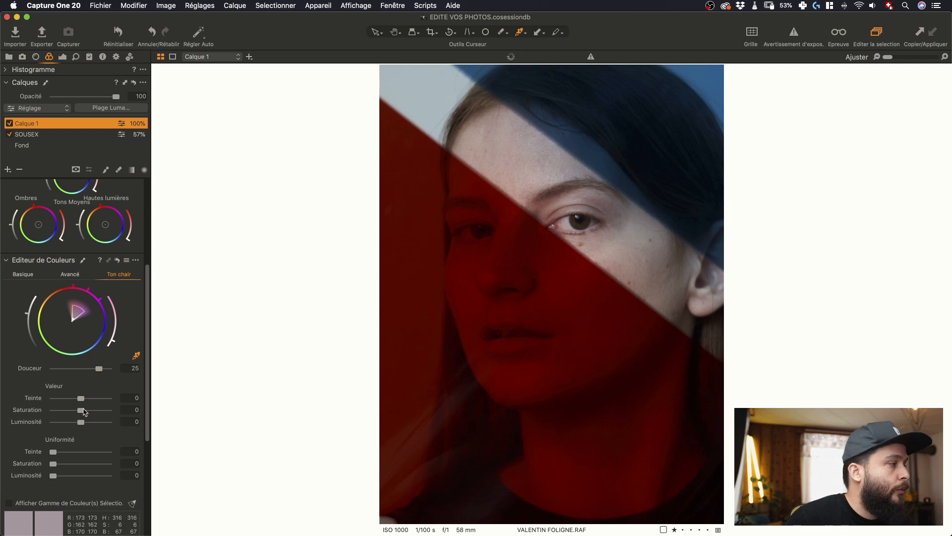
# Widen the skin tone range from yellow to magenta, shift its target toward red, and set uniformity to hue 75.2 and saturation 48.4
pyautogui.moveTo(68, 453); pyautogui.dragTo(82, 431)
pyautogui.moveTo(75, 306); pyautogui.dragTo(39, 308)
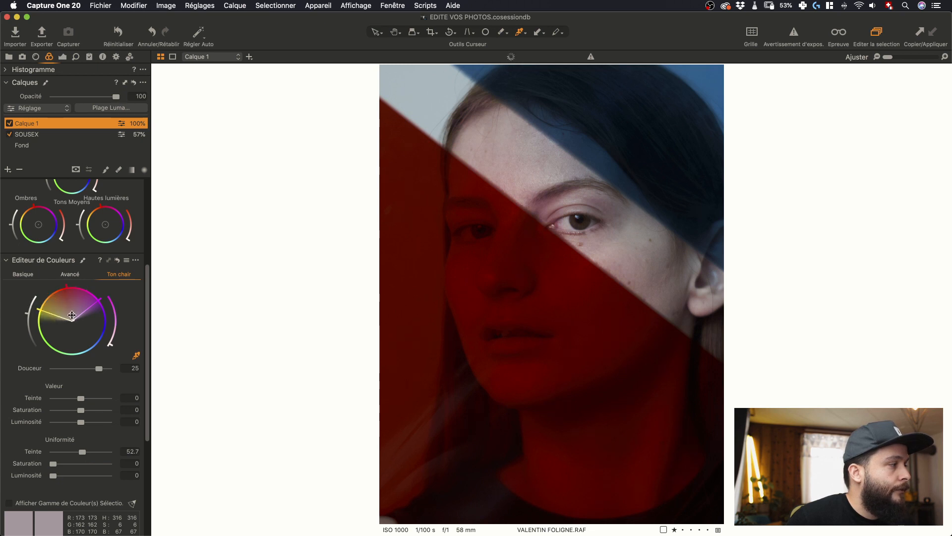
pyautogui.moveTo(69, 306); pyautogui.dragTo(67, 300)
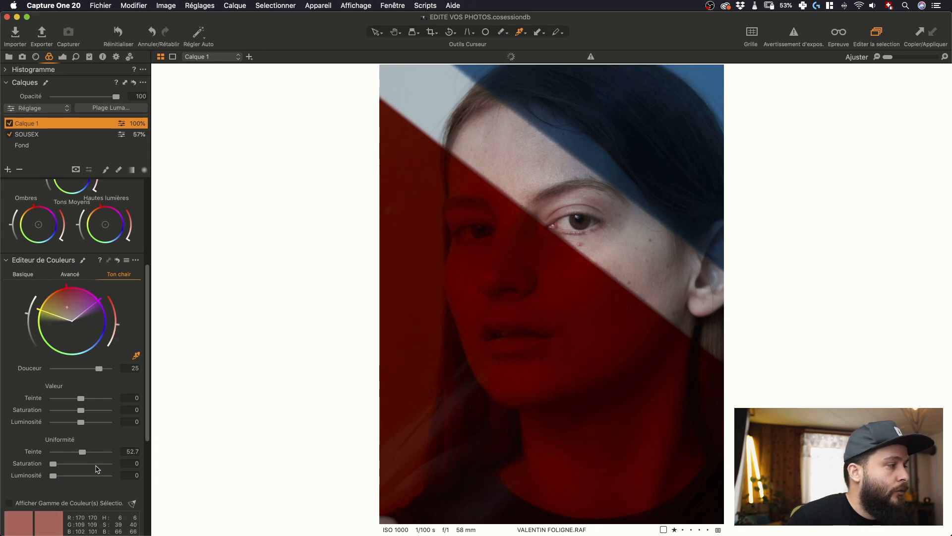
pyautogui.moveTo(92, 455)
pyautogui.mouseDown()
pyautogui.moveTo(80, 463)
pyautogui.moveTo(95, 451)
pyautogui.mouseUp()
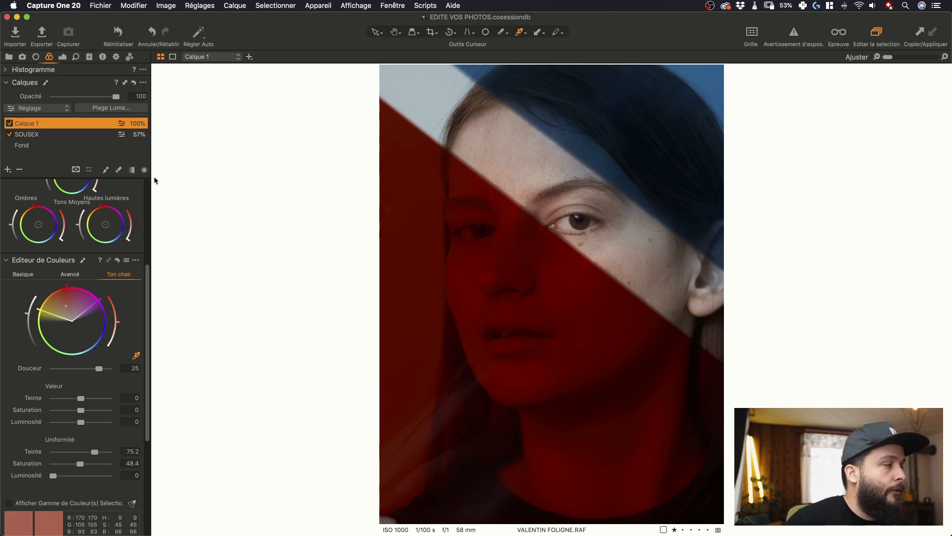
# Rename the Calque 1 layer as PEAU
pyautogui.doubleClick(41, 128)
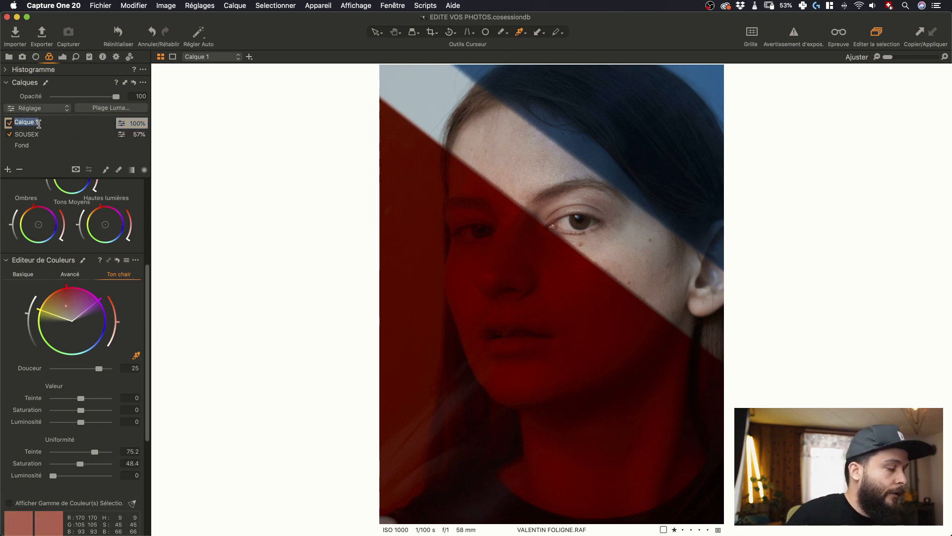
pyautogui.write('PEAU')
pyautogui.press('Return')
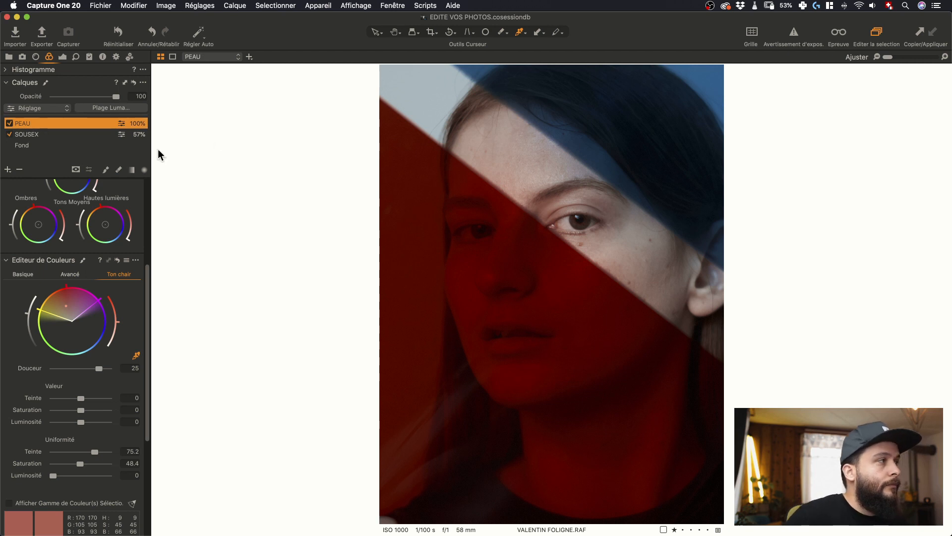
# Add a new layer above PEAU and name it OEIL
pyautogui.click(8, 170)
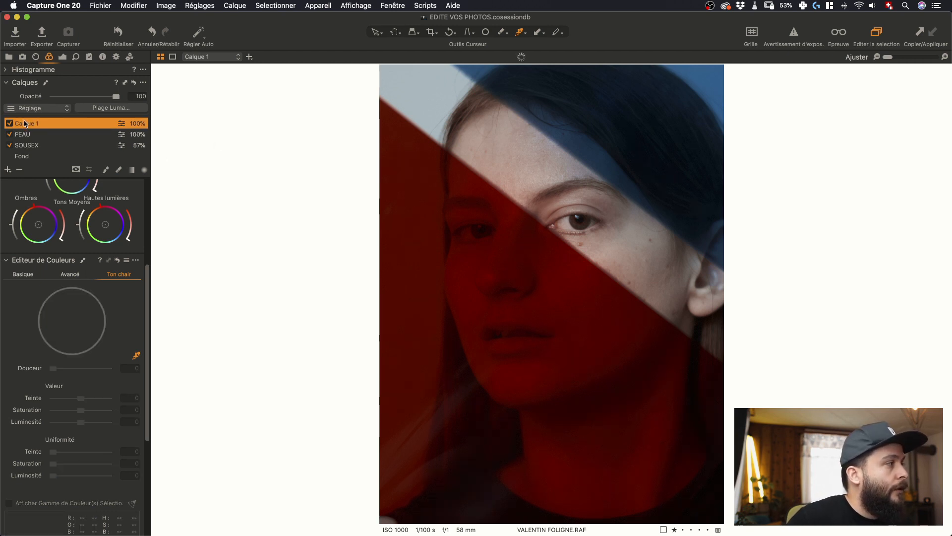
pyautogui.doubleClick(25, 123)
pyautogui.write('OEIL')
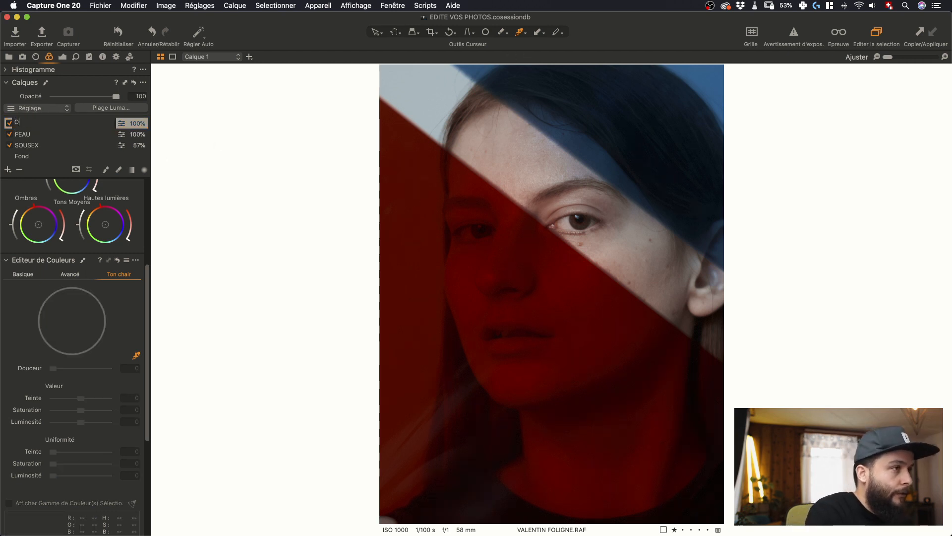
pyautogui.press('Return')
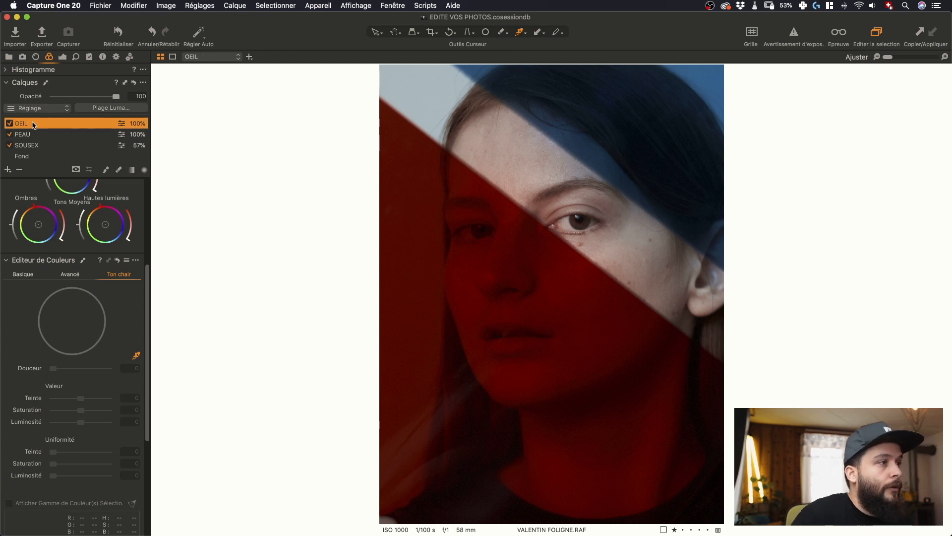
# Paint the OEIL mask over the light reflection and the lower crescent of the iris in the neutral-lit eye
pyautogui.scroll(5, 595, 208)
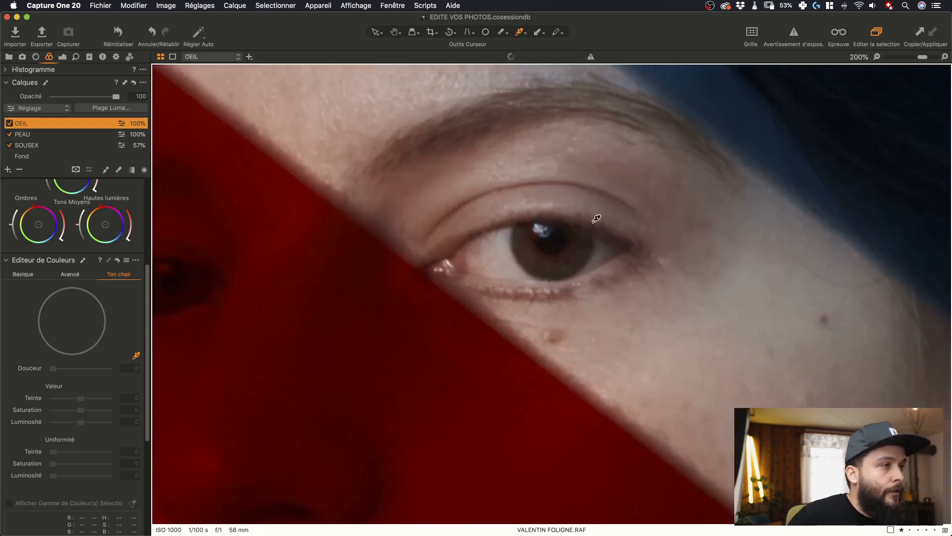
pyautogui.press('b')
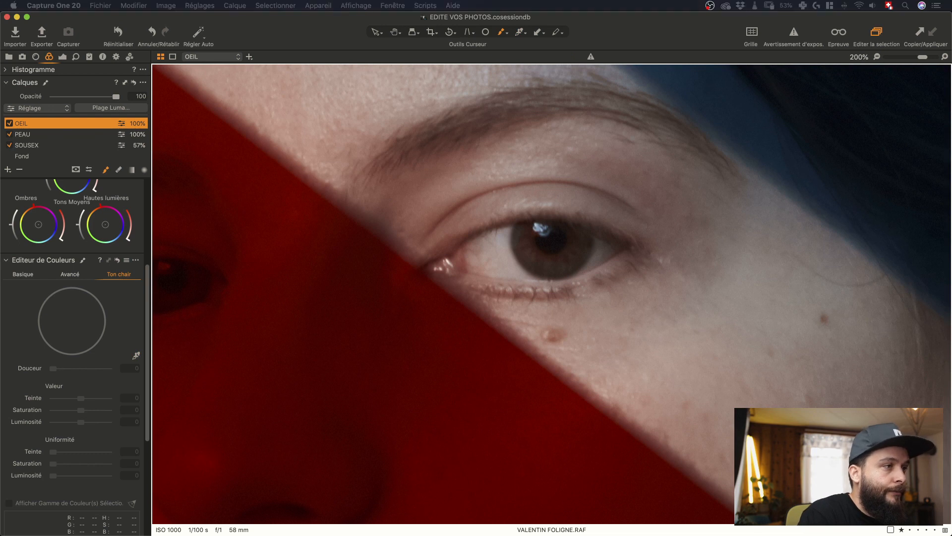
pyautogui.rightClick(607, 284)
pyautogui.moveTo(607, 286); pyautogui.dragTo(602, 290)
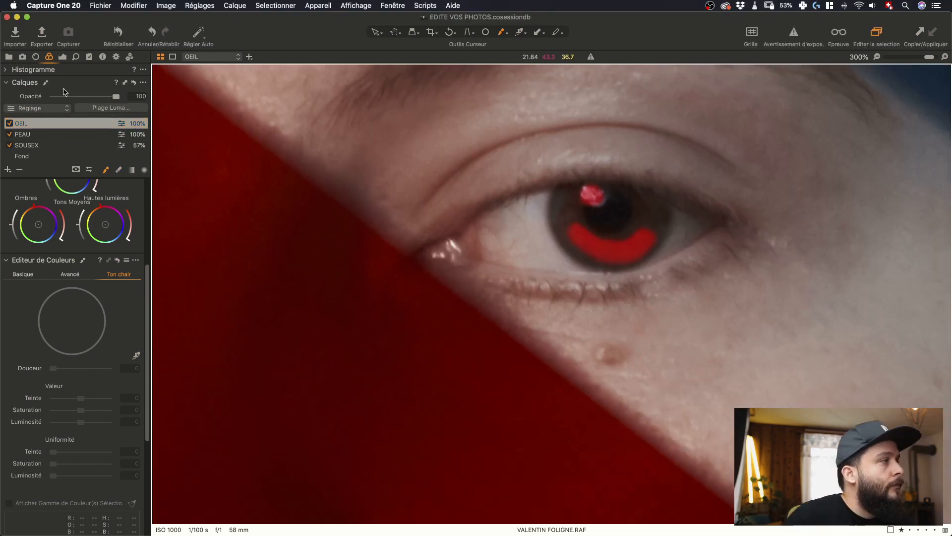
# Feather the OEIL mask to soften its edges, and return to the whole portrait without the brush active
pyautogui.rightClick(55, 123)
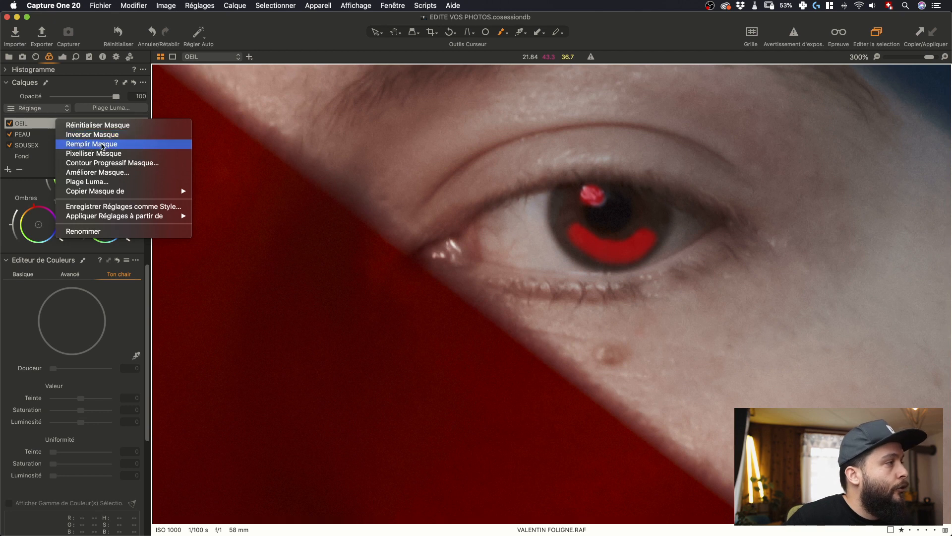
pyautogui.click(101, 162)
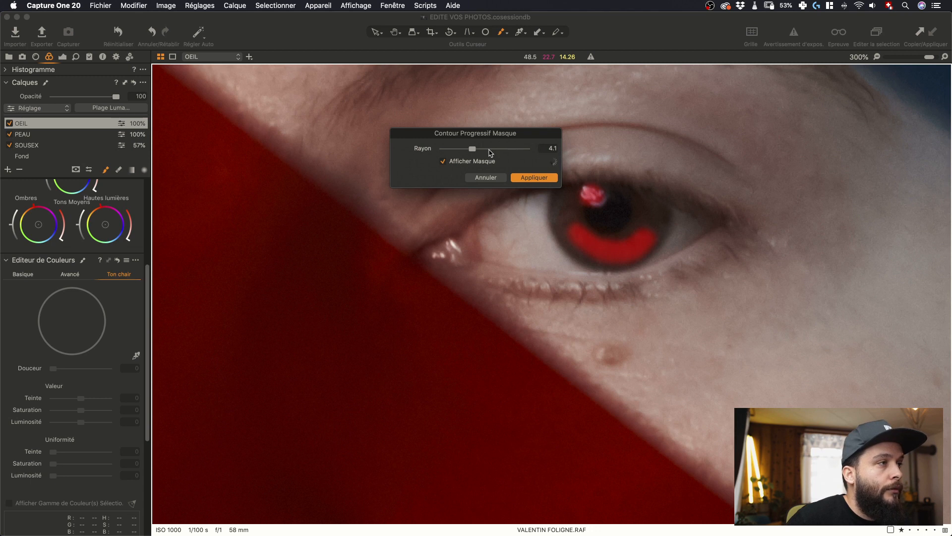
pyautogui.moveTo(485, 149); pyautogui.dragTo(491, 150)
pyautogui.click(526, 177)
pyautogui.press('v')
pyautogui.doubleClick(477, 190)
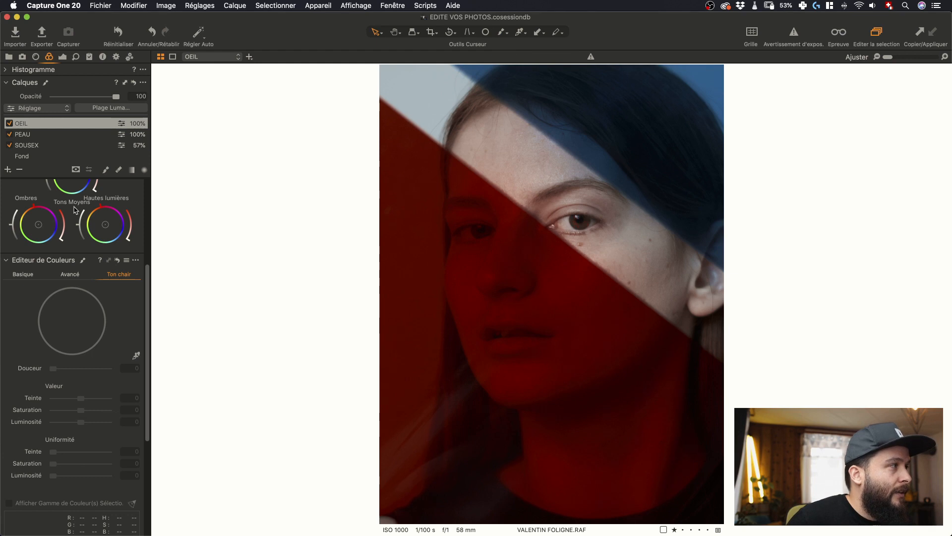
# Raise the exposure of the OEIL layer to 0.41
pyautogui.click(63, 57)
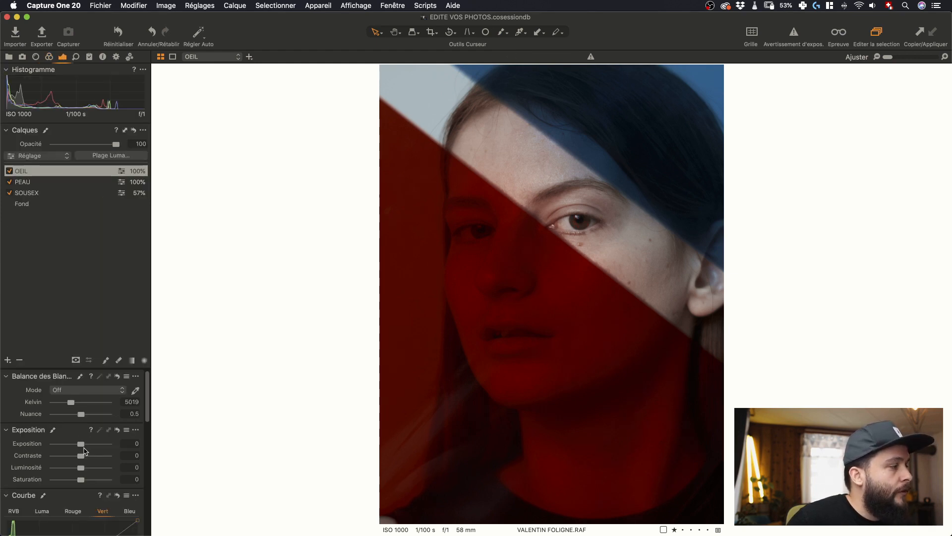
pyautogui.moveTo(81, 443); pyautogui.dragTo(84, 447)
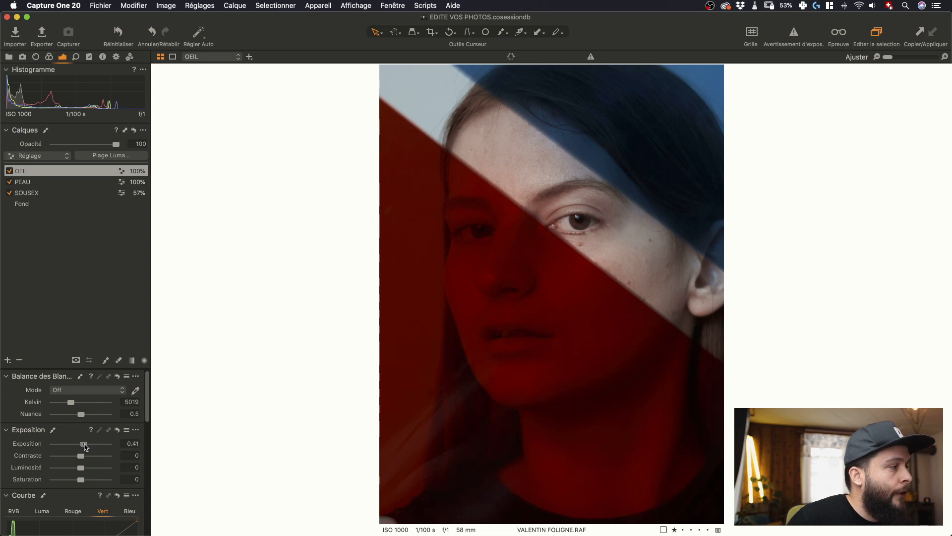
# Set the OEIL layer's exposure to 0.82, contrast to 3, brightness to 8 and clarity to 15
pyautogui.moveTo(85, 447); pyautogui.dragTo(87, 447)
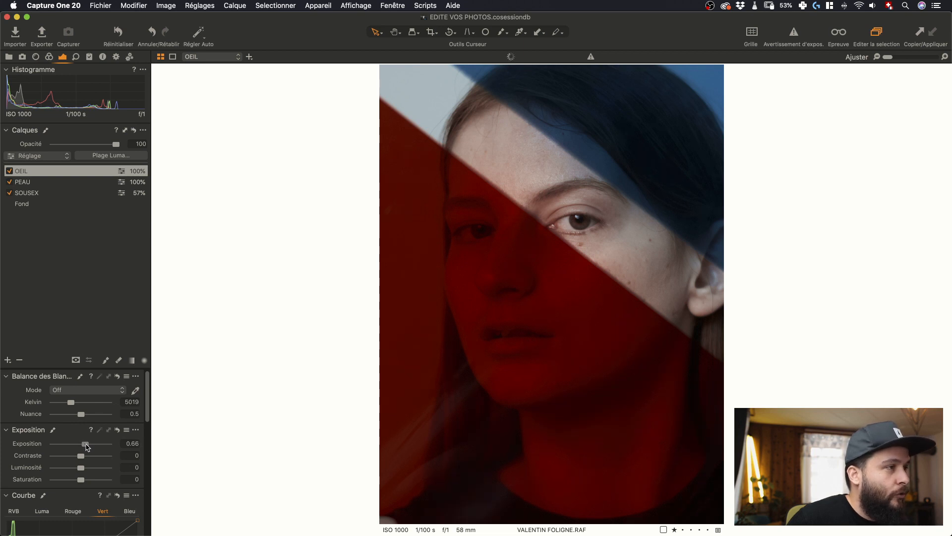
pyautogui.scroll(-10, 81, 451)
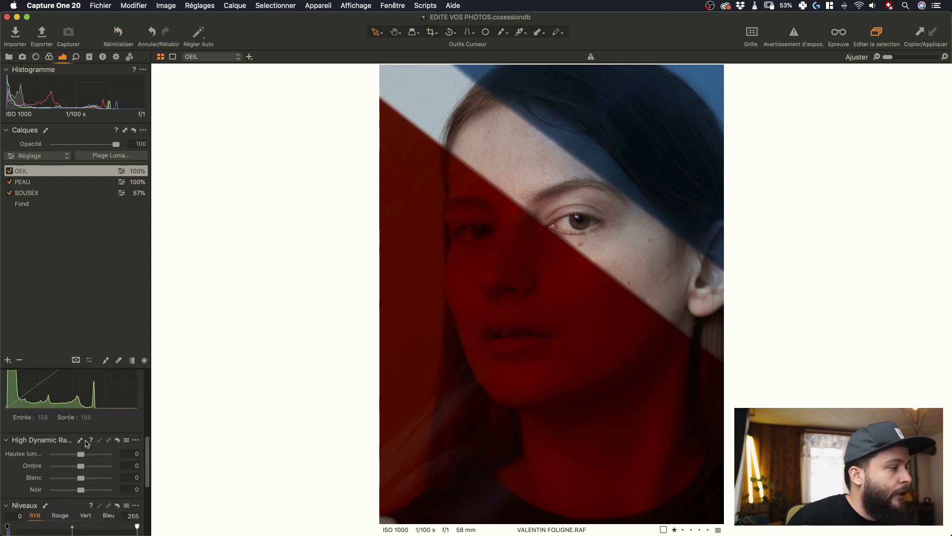
pyautogui.scroll(-3, 76, 463)
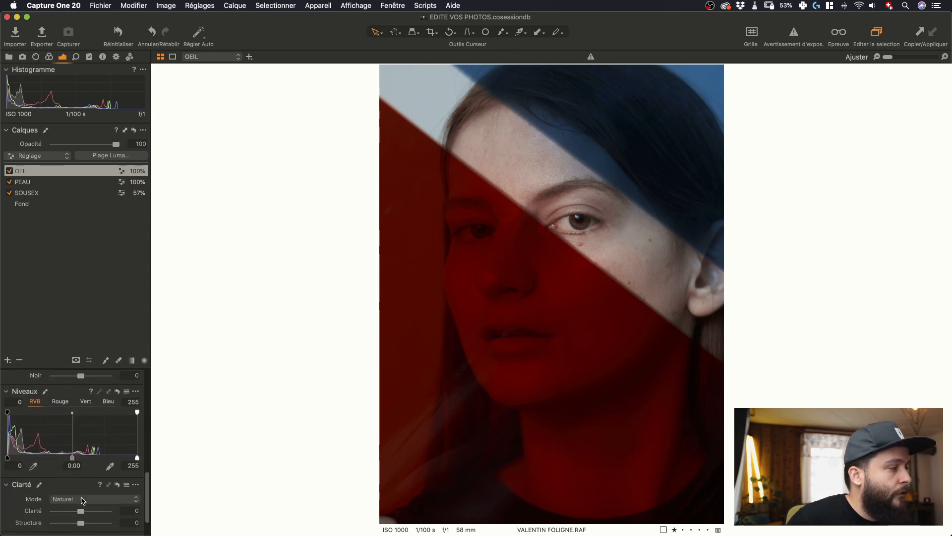
pyautogui.moveTo(84, 509); pyautogui.dragTo(88, 507)
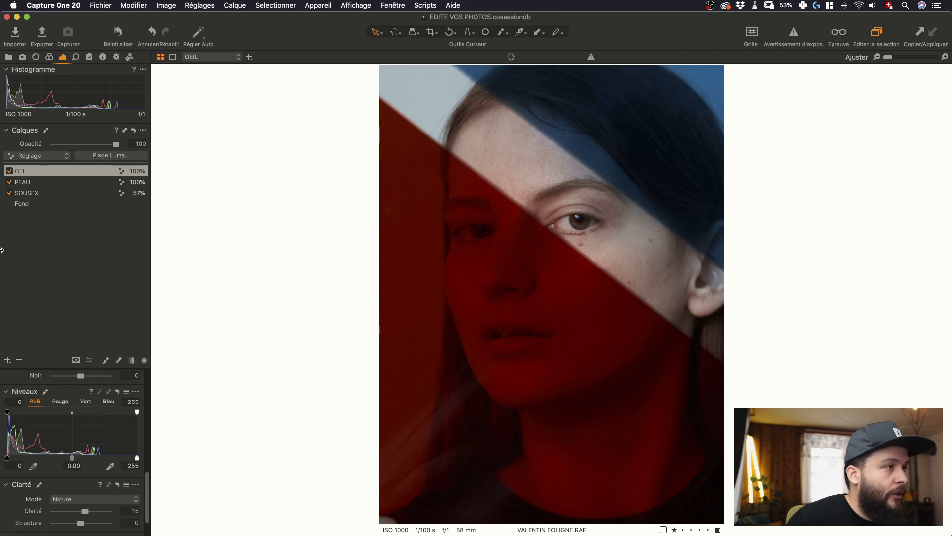
pyautogui.scroll(5, 55, 466)
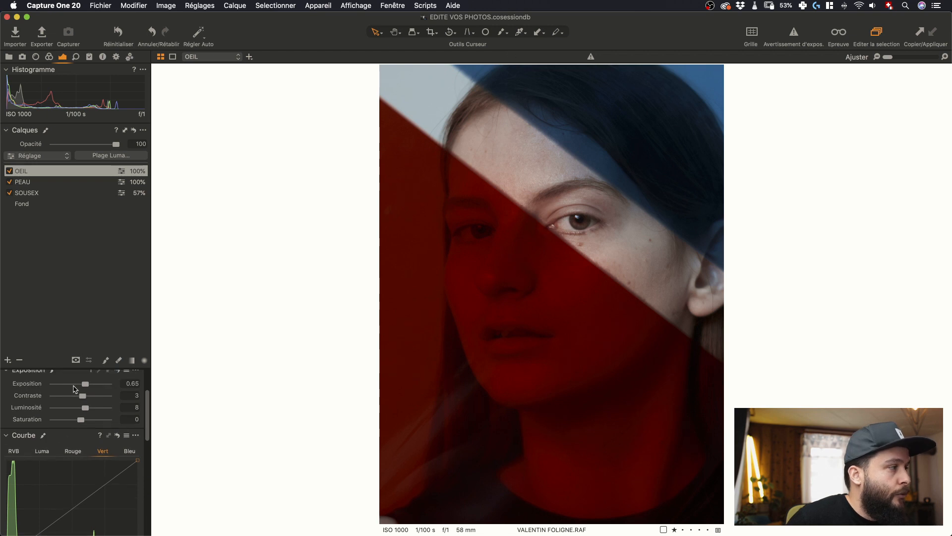
pyautogui.moveTo(88, 386); pyautogui.dragTo(89, 385)
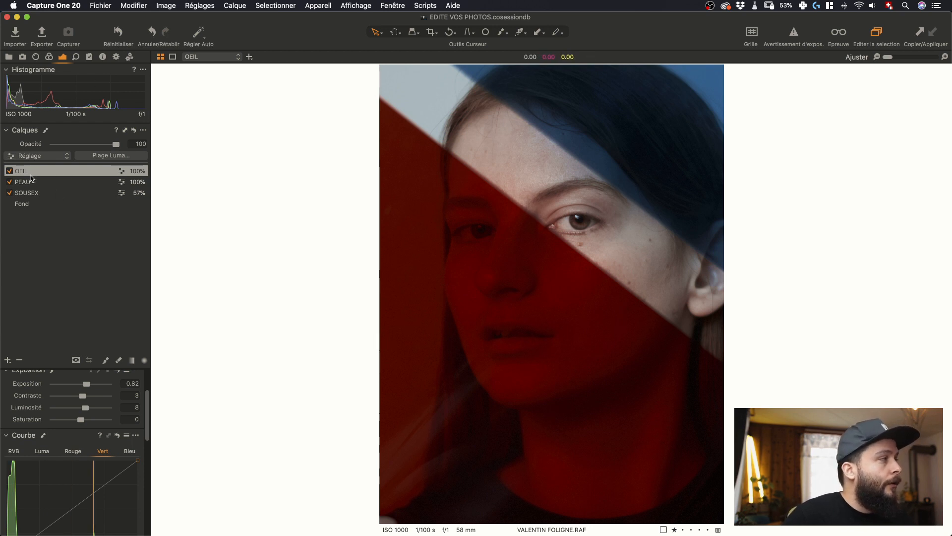
# Add a new empty layer above OEIL and copy the PEAU layer's mask into it
pyautogui.click(8, 360)
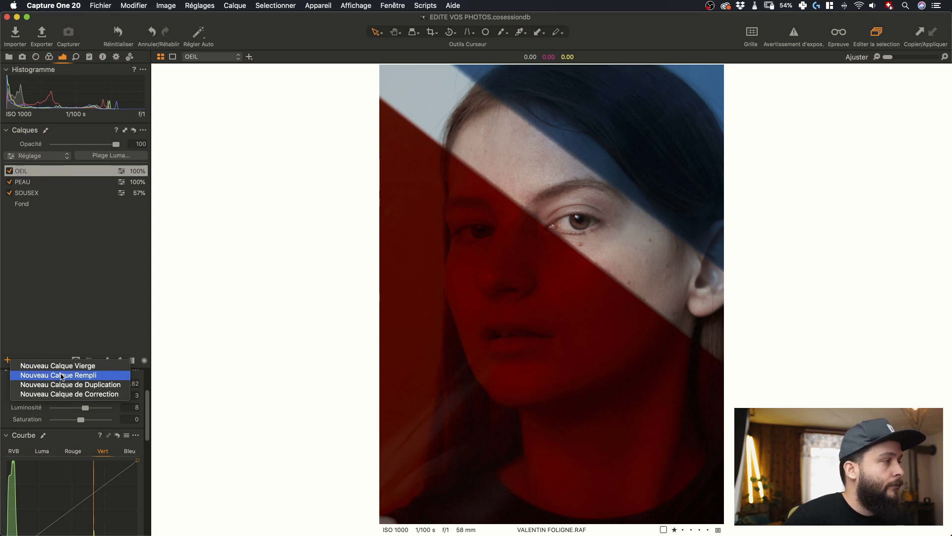
pyautogui.click(62, 366)
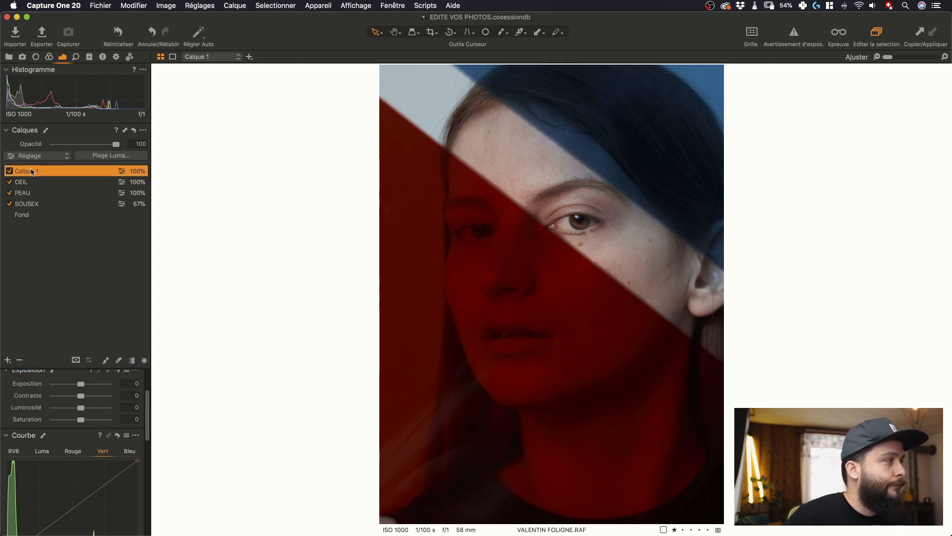
pyautogui.rightClick(31, 172)
pyautogui.moveTo(90, 243)
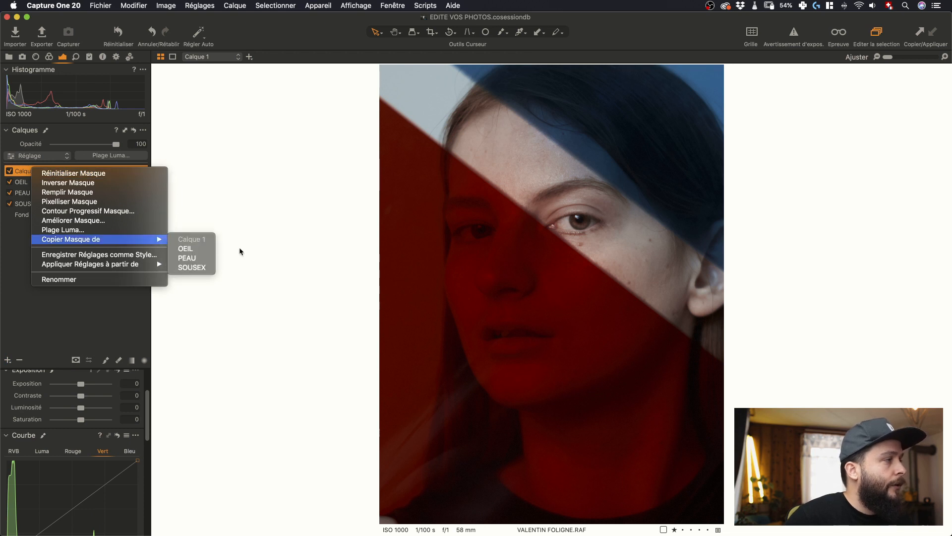
pyautogui.click(206, 258)
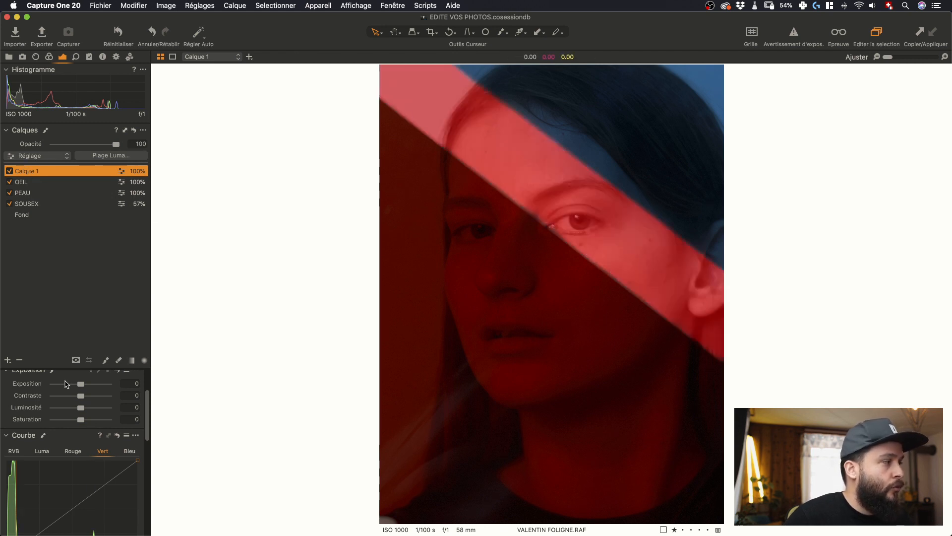
# Lower the new layer's exposure to -0.78 and erase its mask from the forehead across the lit eye to the cheek with a large brush
pyautogui.moveTo(78, 387); pyautogui.dragTo(73, 388)
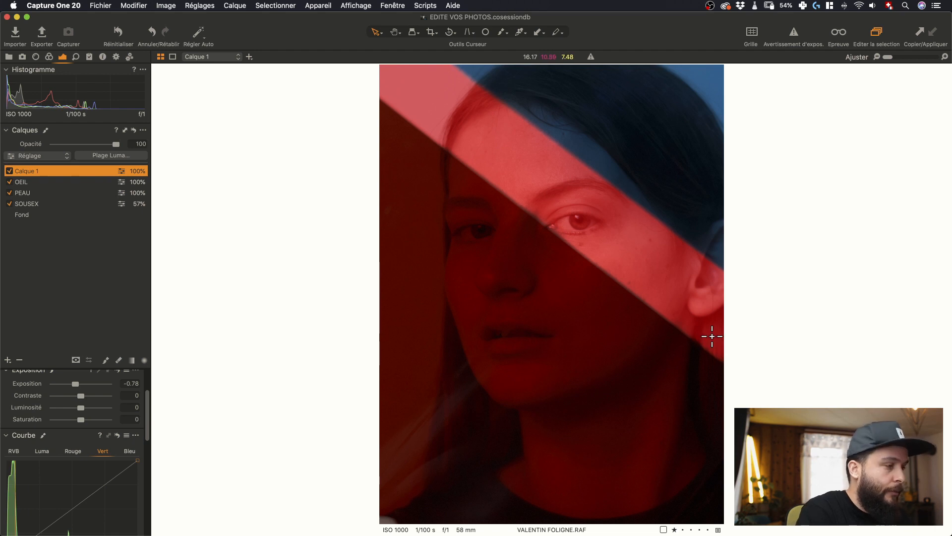
pyautogui.press('b')
pyautogui.rightClick(570, 267)
pyautogui.moveTo(571, 270)
pyautogui.mouseDown()
pyautogui.moveTo(610, 270)
pyautogui.moveTo(545, 281)
pyautogui.mouseUp()
pyautogui.moveTo(603, 306); pyautogui.dragTo(580, 305)
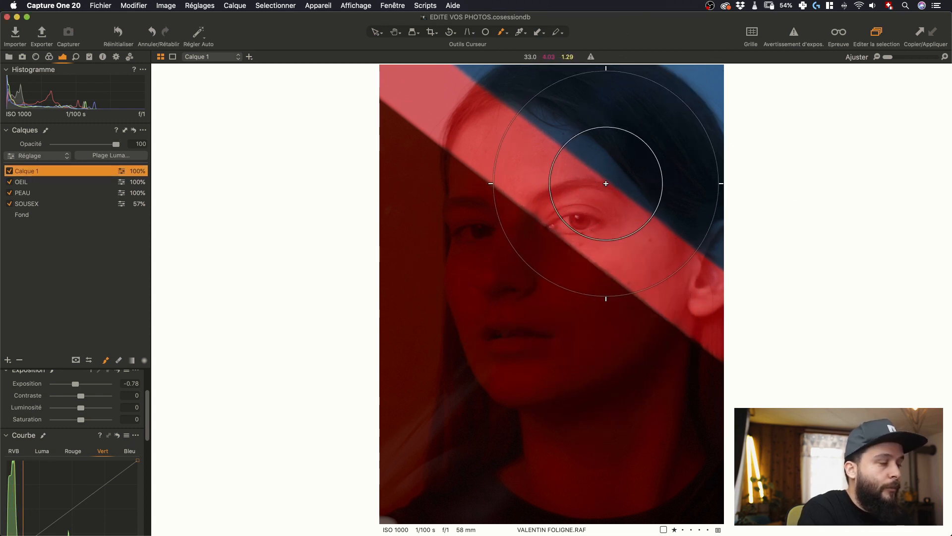
pyautogui.press('e')
pyautogui.moveTo(627, 147)
pyautogui.mouseDown()
pyautogui.moveTo(553, 200)
pyautogui.moveTo(577, 184)
pyautogui.moveTo(564, 306)
pyautogui.moveTo(581, 259)
pyautogui.mouseUp()
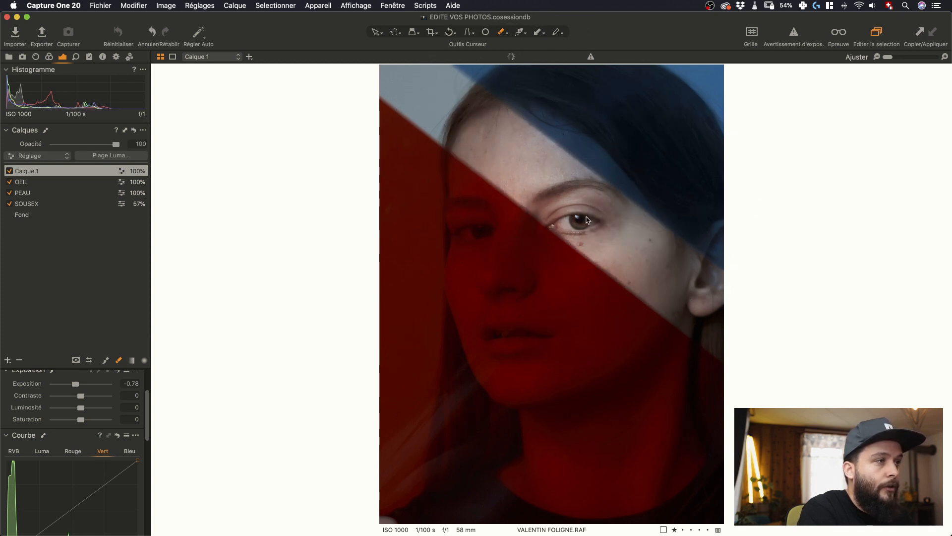
pyautogui.rightClick(581, 254)
pyautogui.click(812, 261)
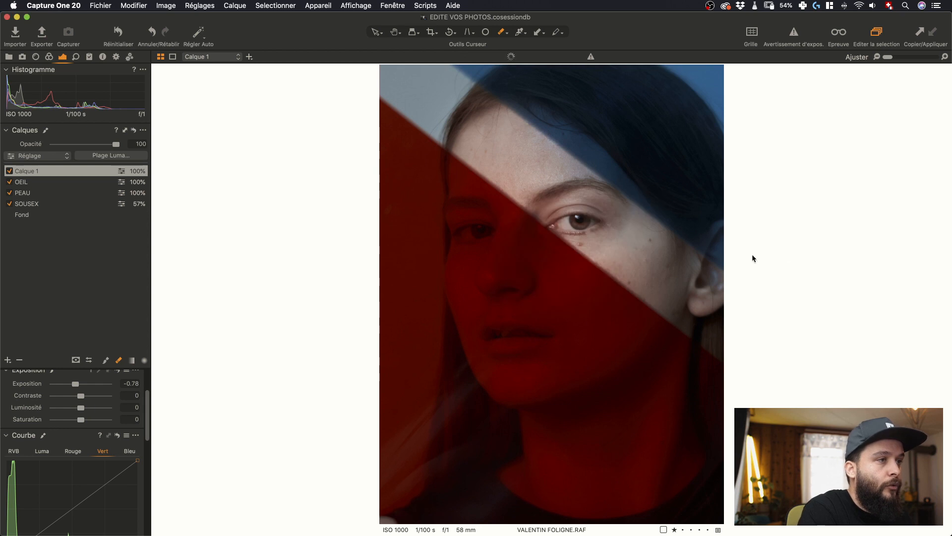
pyautogui.press('super+z')
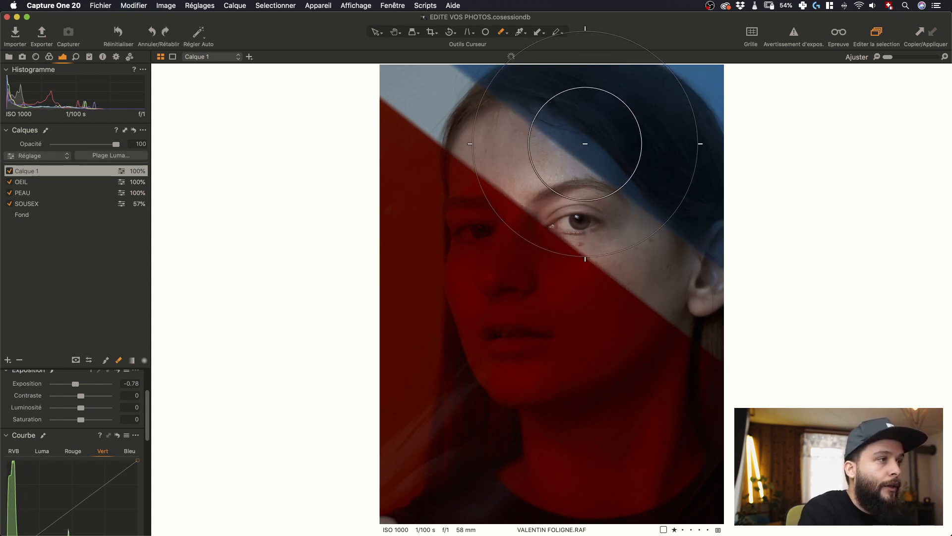
pyautogui.moveTo(539, 148)
pyautogui.mouseDown()
pyautogui.moveTo(526, 170)
pyautogui.moveTo(541, 151)
pyautogui.moveTo(618, 274)
pyautogui.mouseUp()
pyautogui.press('v')
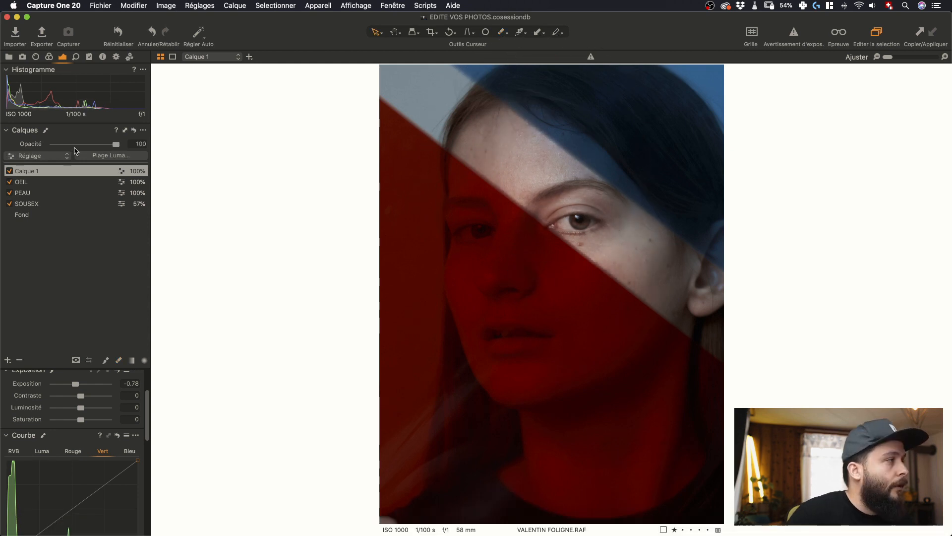
# Set the opacity of Calque 1 to 47 and that of the SOUSEX layer to 56
pyautogui.click(76, 144)
pyautogui.moveTo(78, 147); pyautogui.dragTo(82, 149)
pyautogui.click(81, 204)
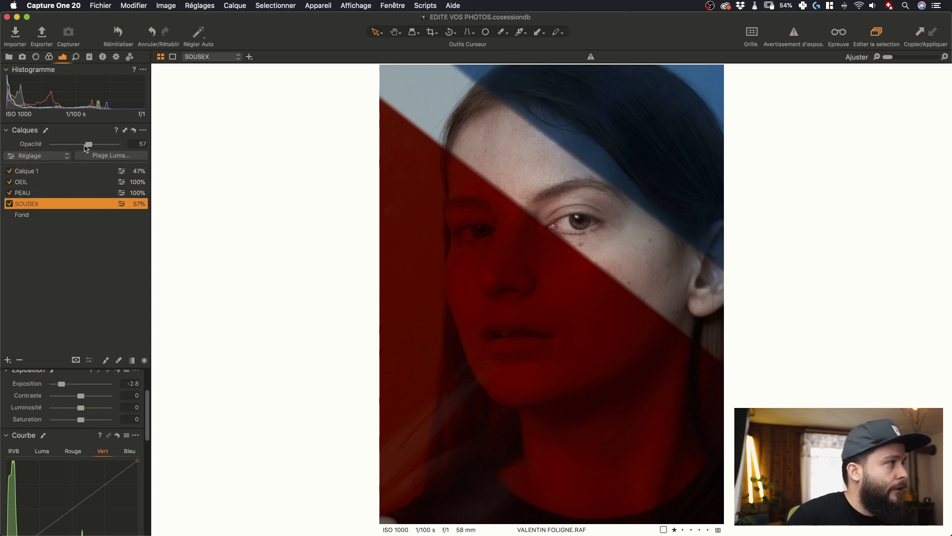
pyautogui.moveTo(87, 147); pyautogui.dragTo(51, 147)
pyautogui.moveTo(55, 145); pyautogui.dragTo(86, 146)
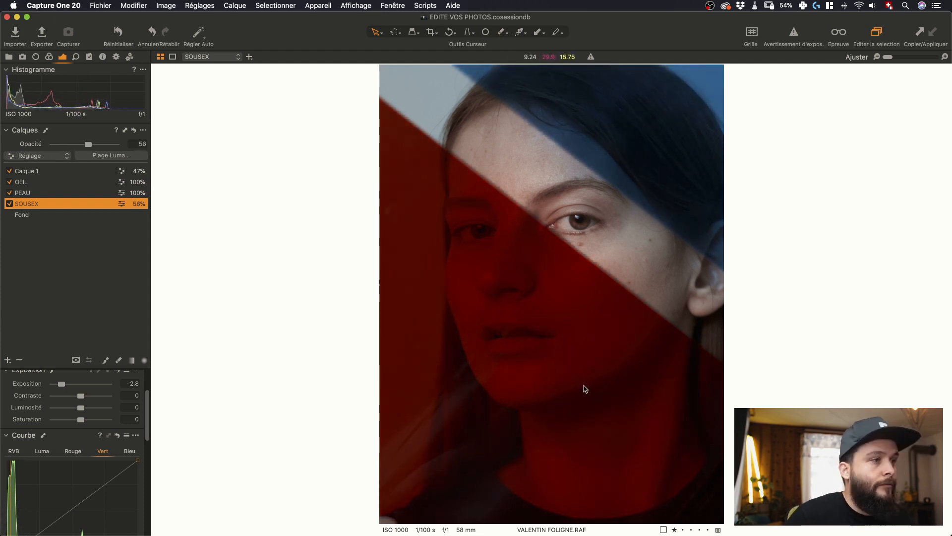
# Raise the contrast of the PEAU layer to 10
pyautogui.click(45, 171)
pyautogui.click(46, 193)
pyautogui.moveTo(83, 386); pyautogui.dragTo(87, 396)
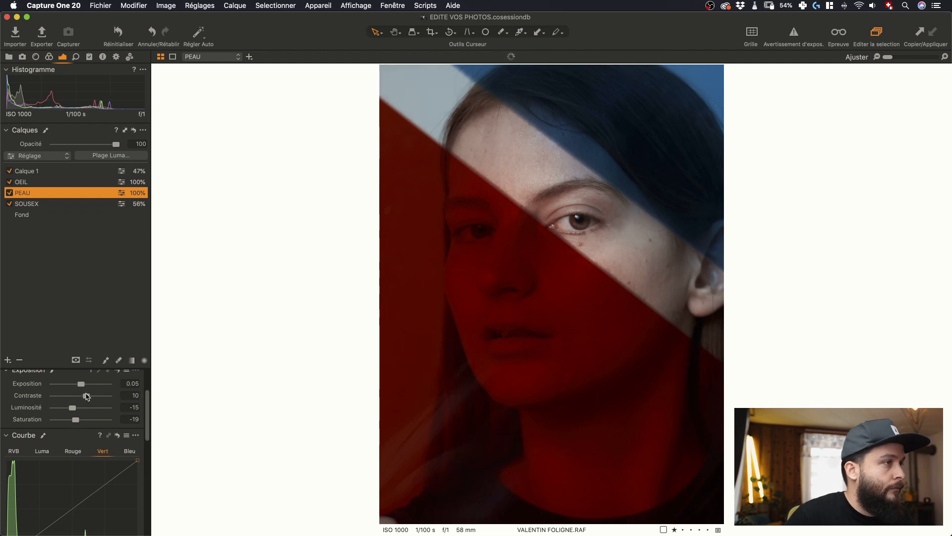
pyautogui.click(119, 32)
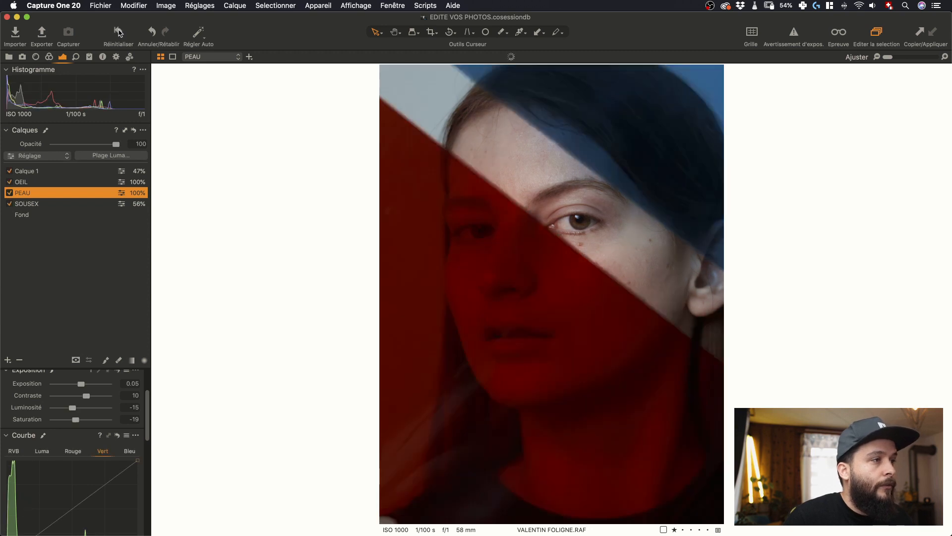
# Add another empty layer on top of the stack and rename Calque 1 as DEGRADE EXPO SKIN
pyautogui.click(9, 361)
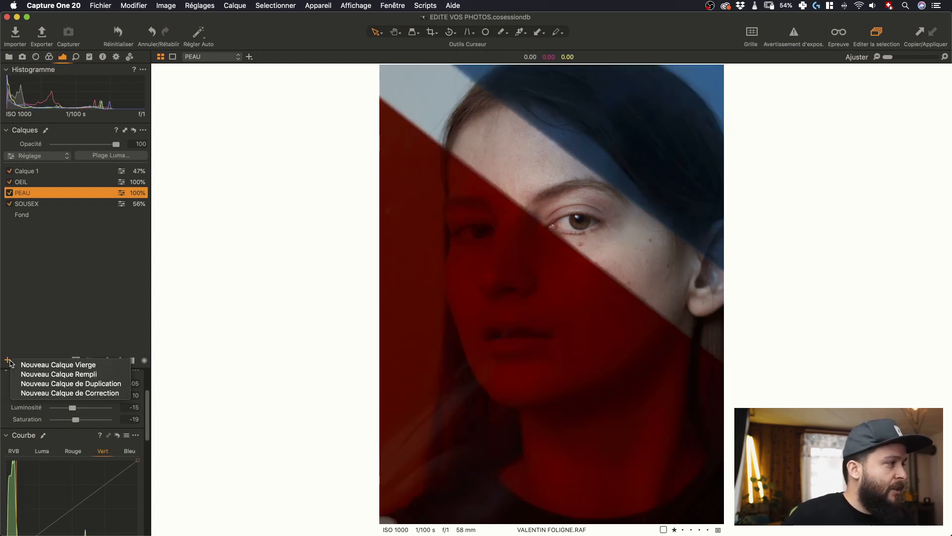
pyautogui.click(76, 365)
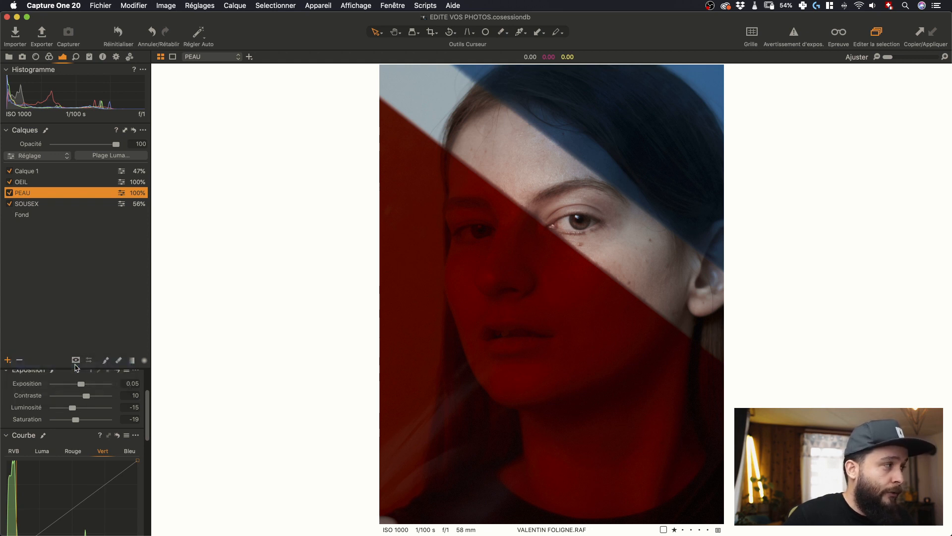
pyautogui.doubleClick(36, 182)
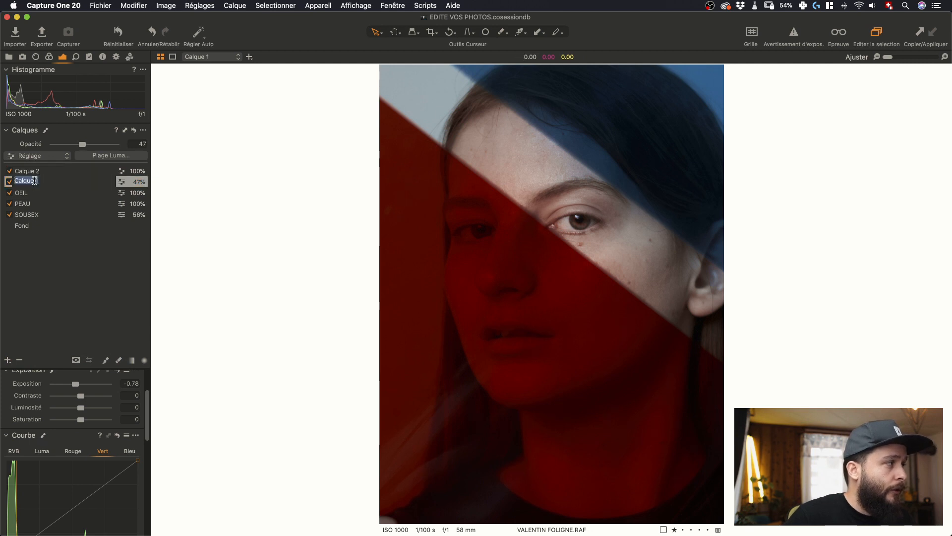
pyautogui.write('DEGRADE EXPO SKIN')
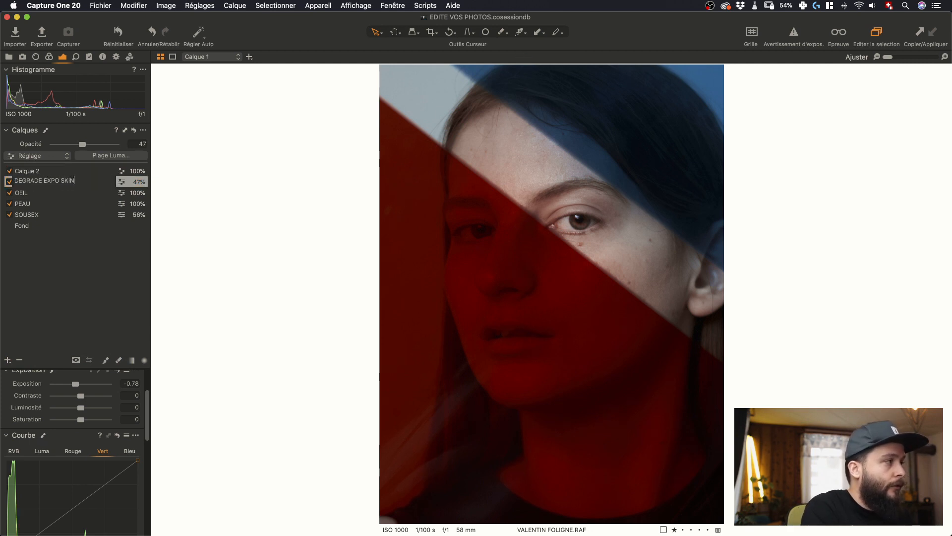
pyautogui.press('Return')
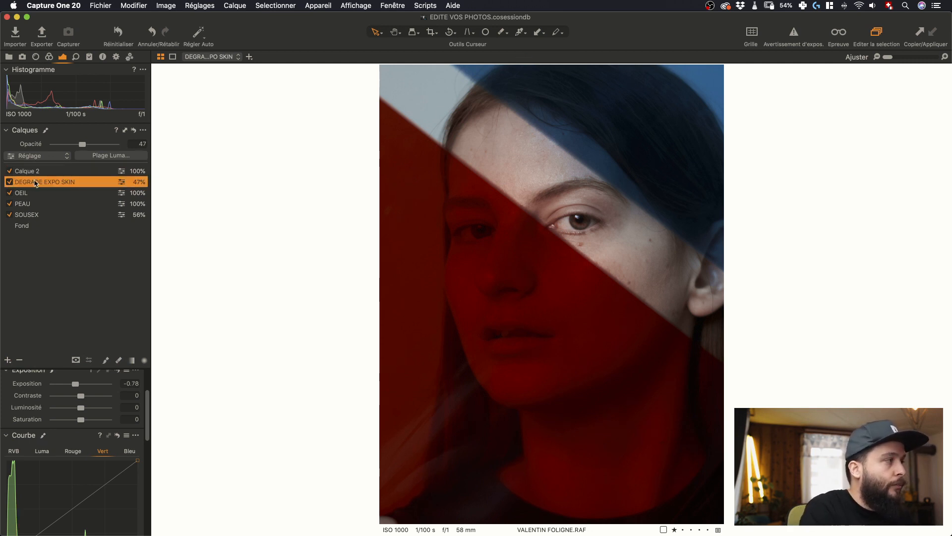
# Rename the topmost layer, Calque 2, as VIGNETTAGE
pyautogui.doubleClick(34, 170)
pyautogui.write('VIGN')
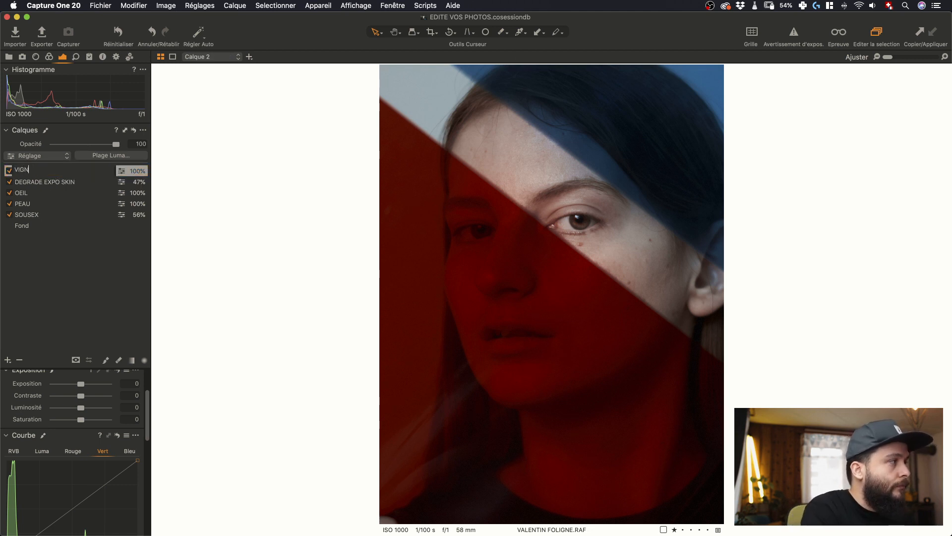
pyautogui.write('ETTAGE')
pyautogui.press('Return')
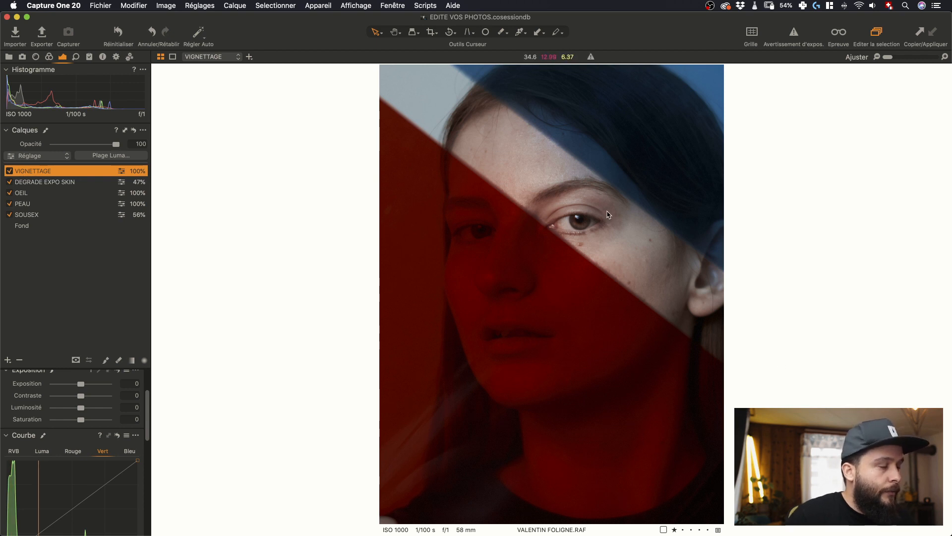
# Draw a large oval radial gradient mask on the VIGNETTAGE layer and centre it on the face beside the lit eye
pyautogui.press('t')
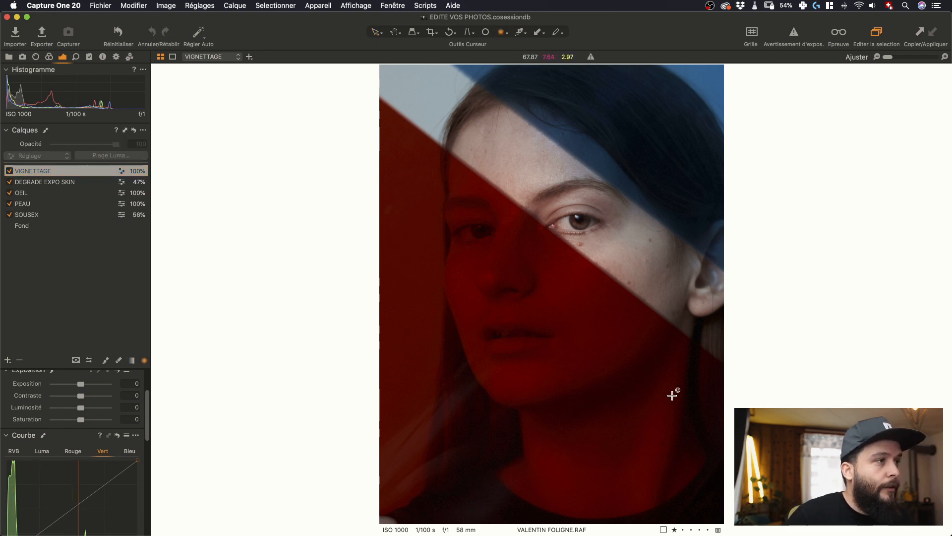
pyautogui.moveTo(523, 140)
pyautogui.mouseDown()
pyautogui.moveTo(593, 296)
pyautogui.moveTo(585, 270)
pyautogui.mouseUp()
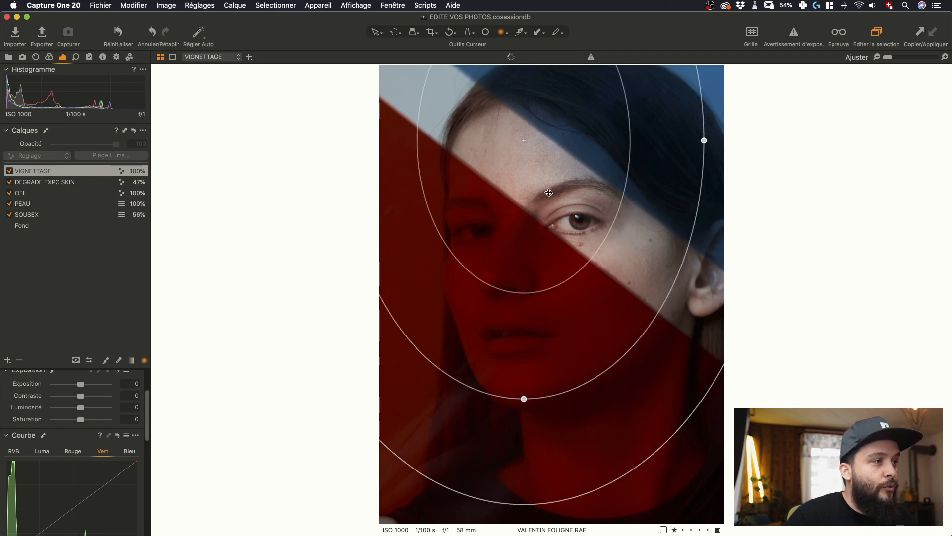
pyautogui.moveTo(549, 193); pyautogui.dragTo(566, 257)
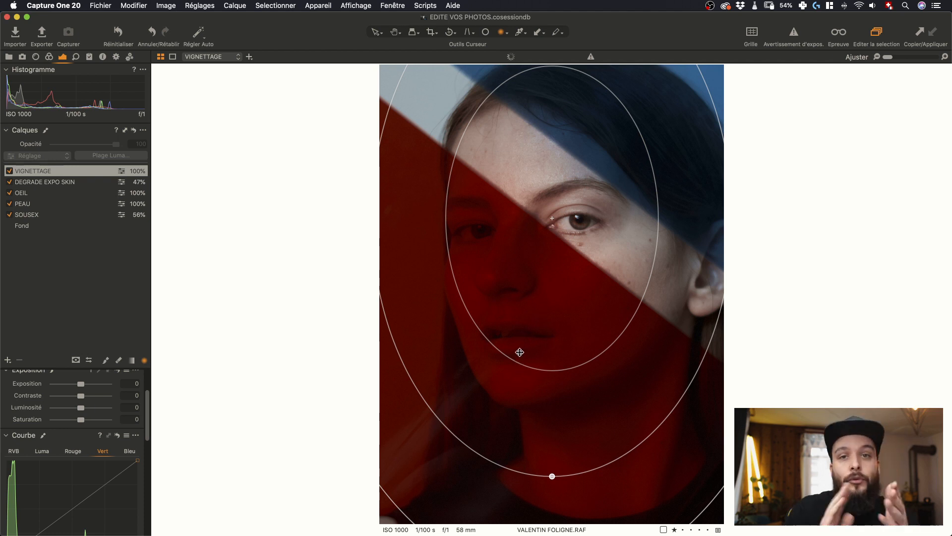
pyautogui.press('super+z')
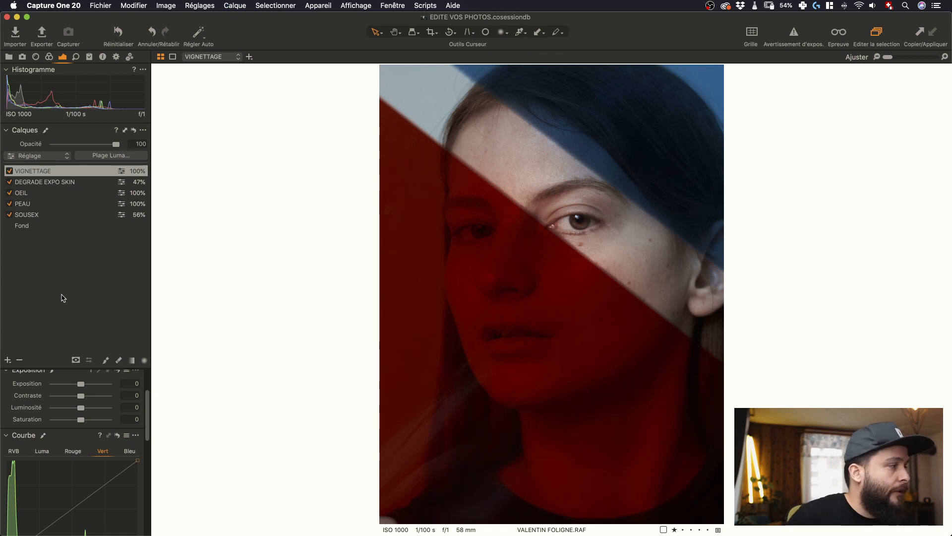
# Darken the VIGNETTAGE layer with exposure -1.75 at 71 opacity, and shrink the inner ring of its radial mask tightly around the eye
pyautogui.moveTo(81, 384); pyautogui.dragTo(69, 385)
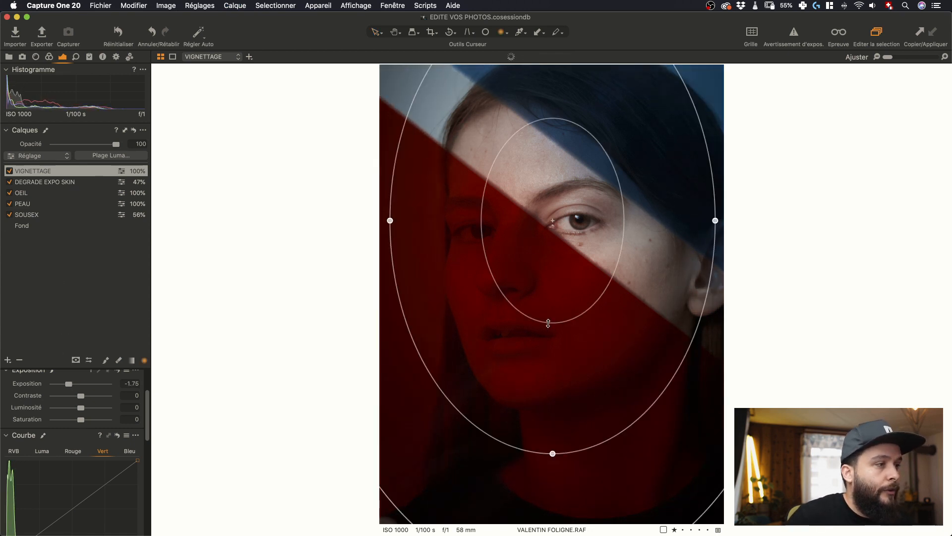
pyautogui.moveTo(548, 323); pyautogui.dragTo(552, 270)
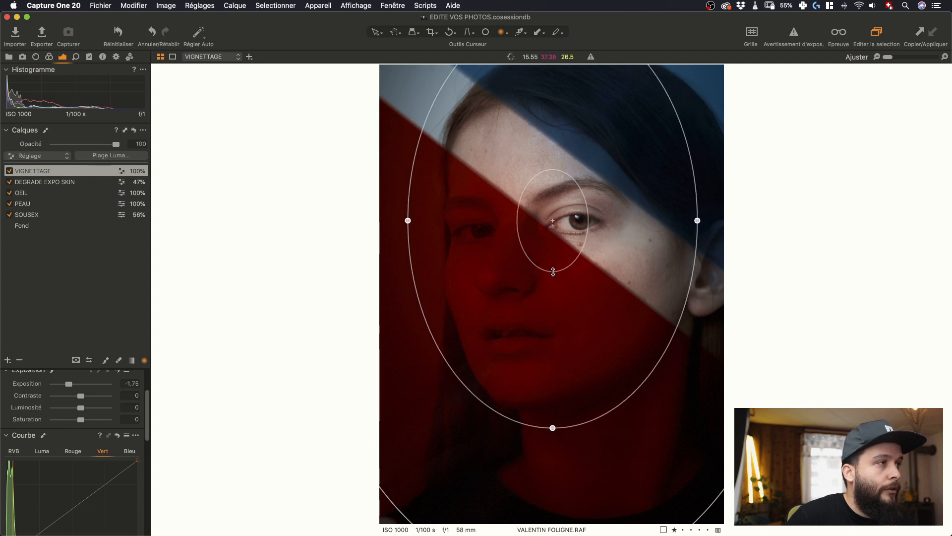
pyautogui.press('v')
pyautogui.moveTo(77, 147); pyautogui.dragTo(98, 146)
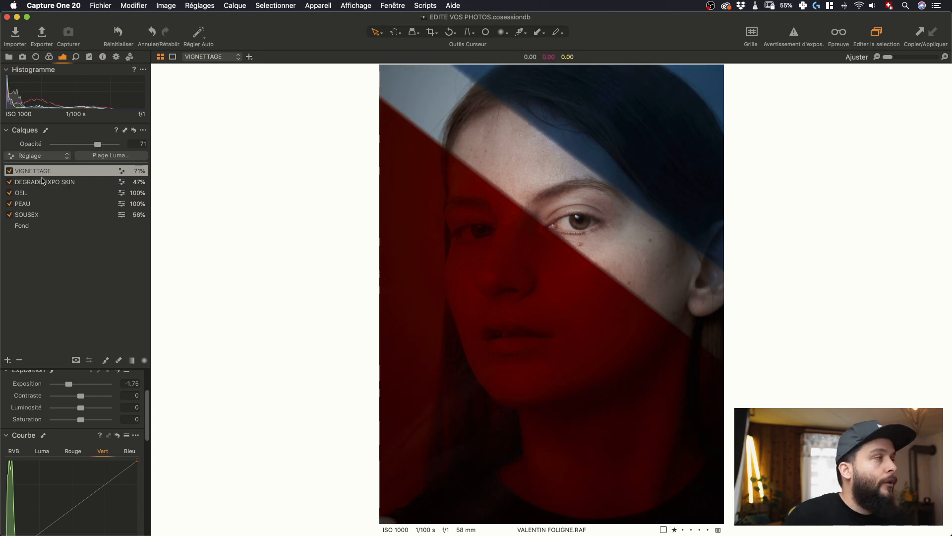
# On the SOUSEX layer, sample the blue background in the advanced colour editor, widen its hue range, and set saturation 109 and lightness -26.8
pyautogui.click(44, 214)
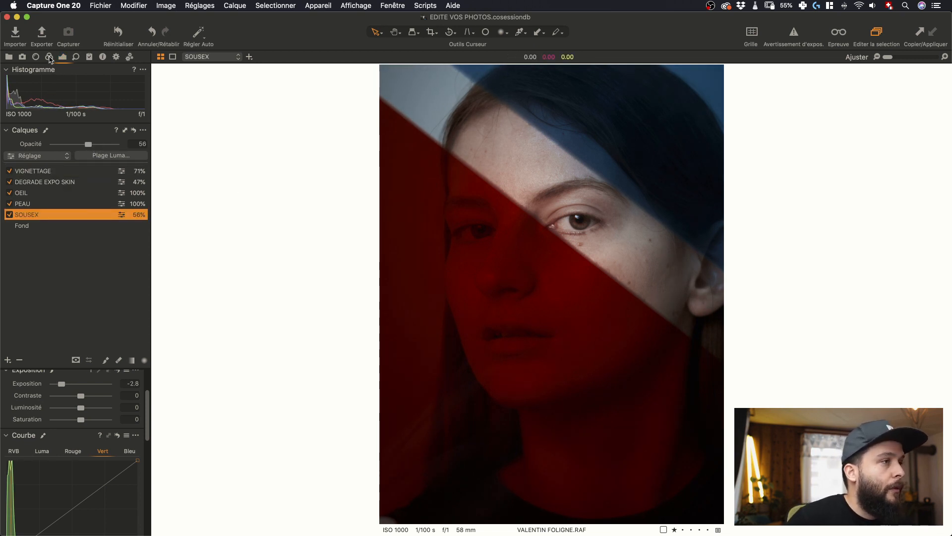
pyautogui.click(49, 57)
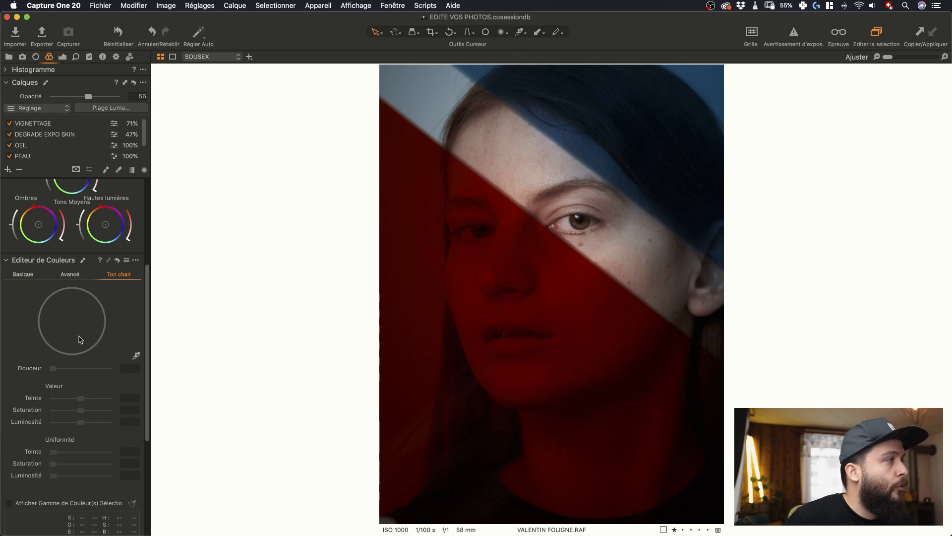
pyautogui.click(75, 278)
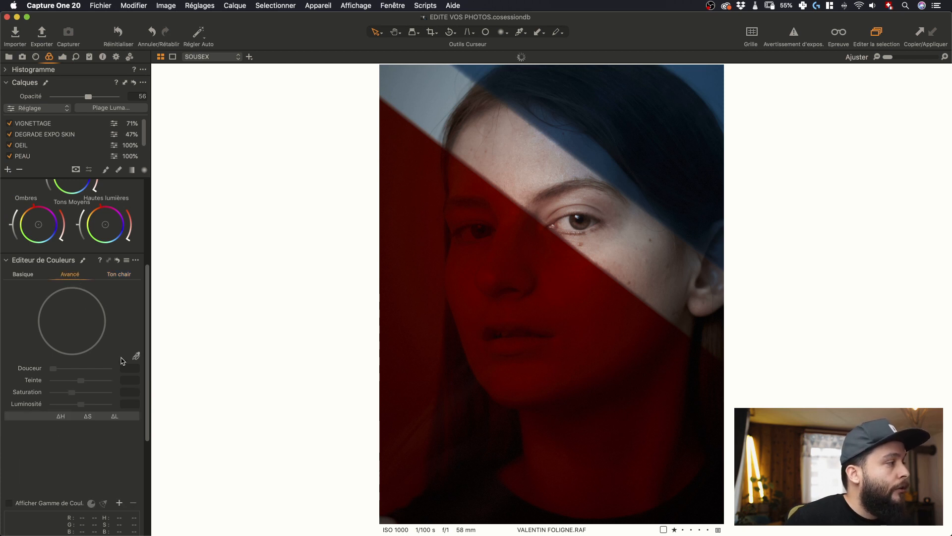
pyautogui.click(136, 356)
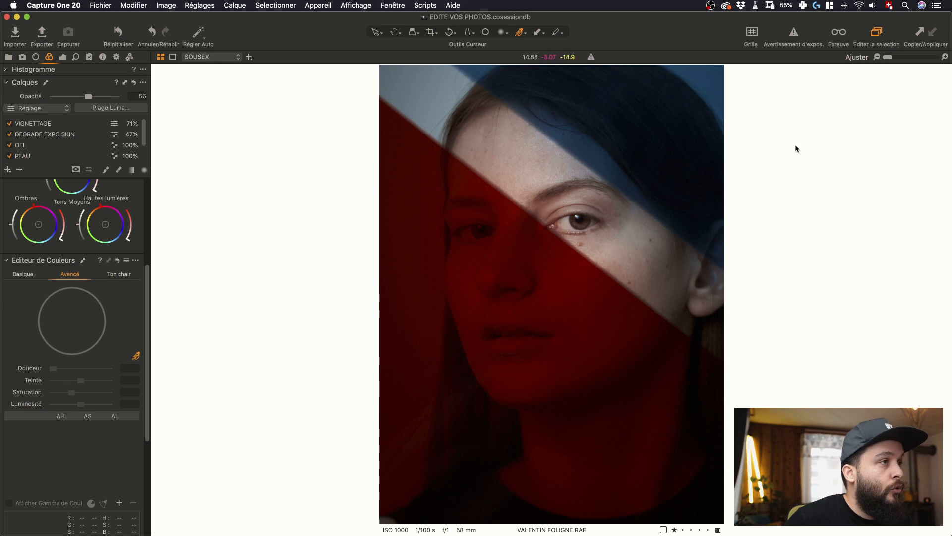
pyautogui.click(693, 74)
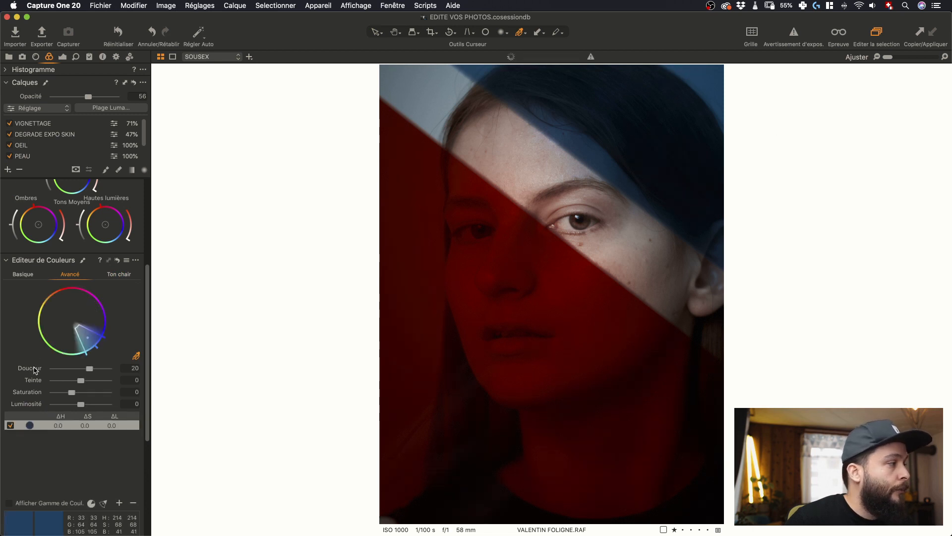
pyautogui.moveTo(84, 352); pyautogui.dragTo(72, 355)
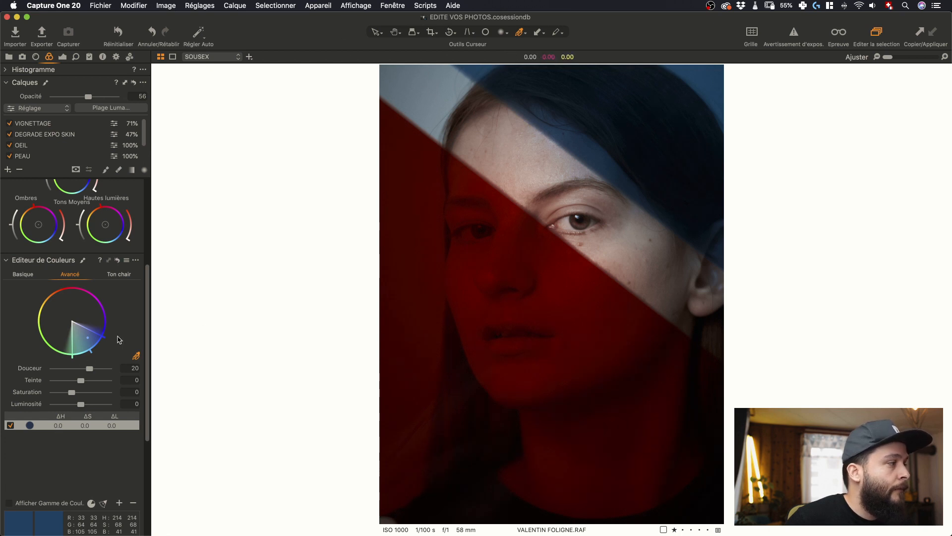
pyautogui.moveTo(110, 328); pyautogui.dragTo(116, 314)
pyautogui.moveTo(72, 392)
pyautogui.mouseDown()
pyautogui.moveTo(96, 391)
pyautogui.moveTo(73, 403)
pyautogui.mouseUp()
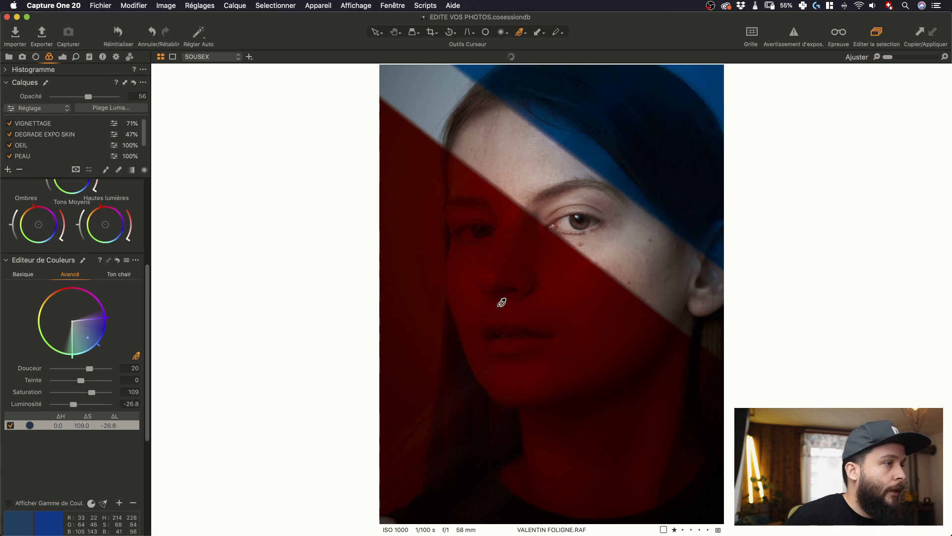
# Sample the red area as a second colour, widen its range to the wheel's centre and both sides, and set saturation -8.1 and lightness -8.3
pyautogui.click(386, 328)
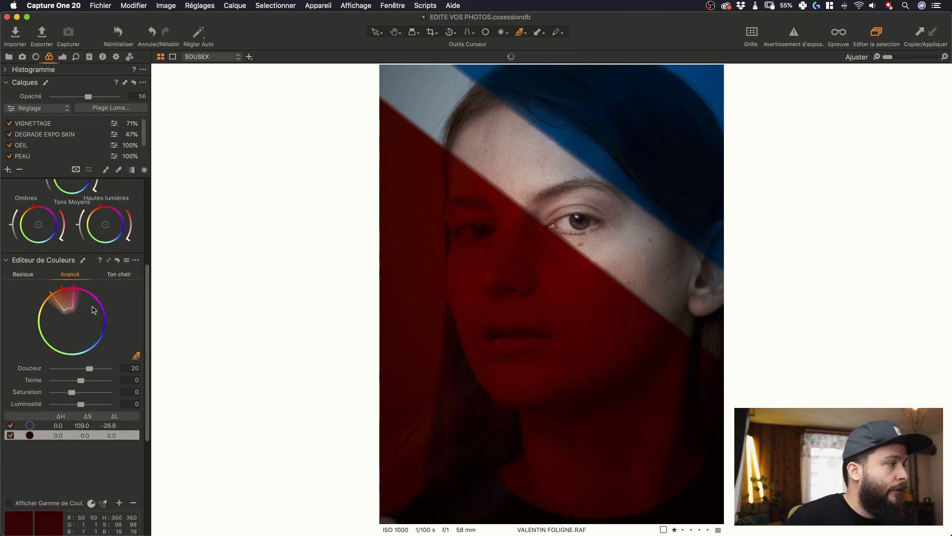
pyautogui.moveTo(72, 311); pyautogui.dragTo(74, 346)
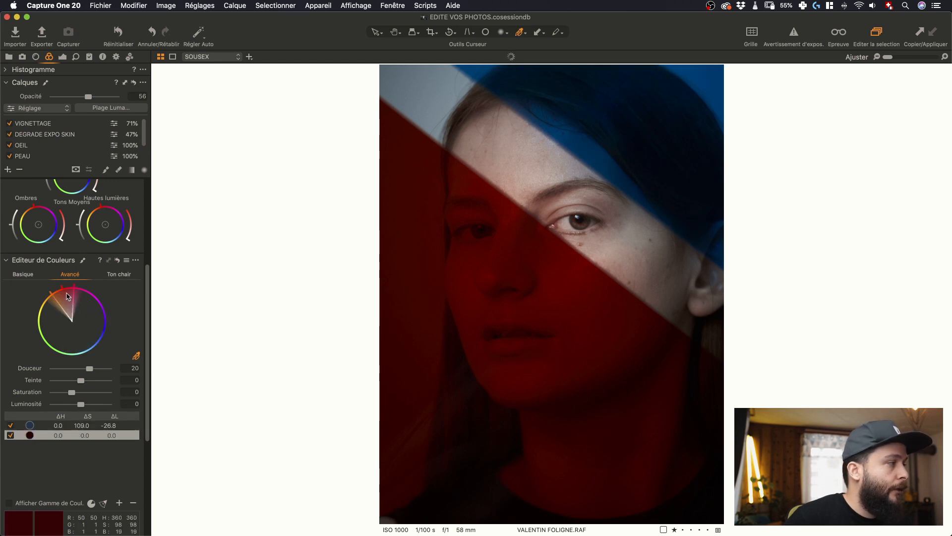
pyautogui.moveTo(75, 289); pyautogui.dragTo(44, 297)
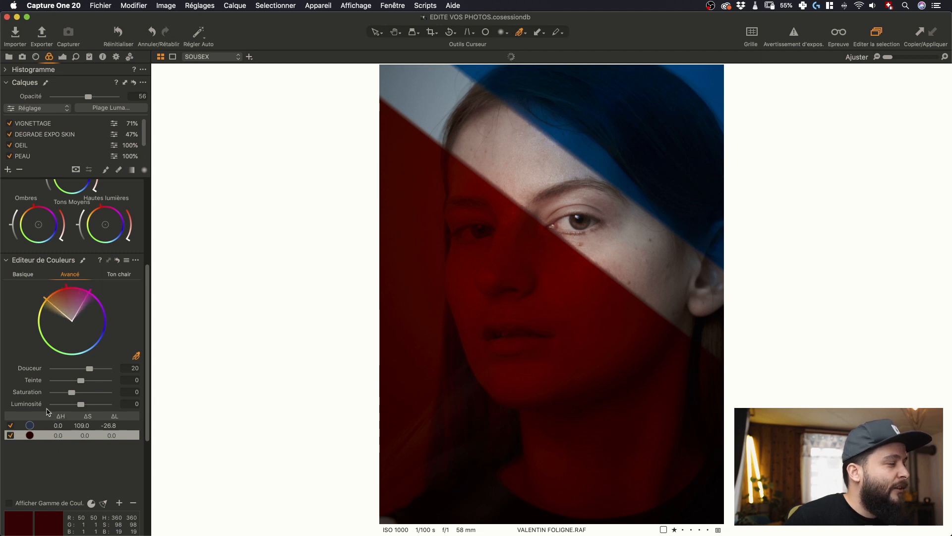
pyautogui.moveTo(72, 392); pyautogui.dragTo(79, 404)
# Set the SOUSEX layer's contrast to 8 and reduce its opacity to 36
pyautogui.scroll(-5, 51, 135)
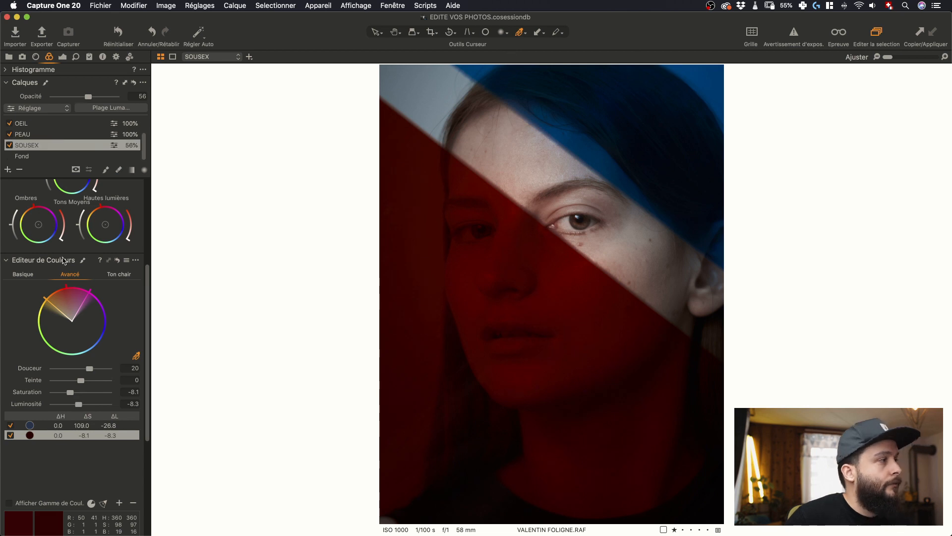
pyautogui.click(62, 56)
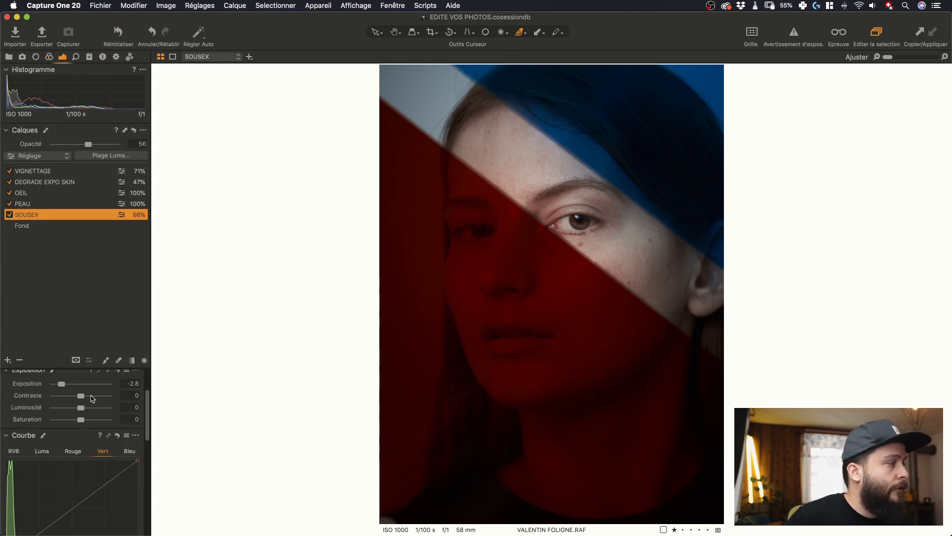
pyautogui.moveTo(84, 399); pyautogui.dragTo(87, 399)
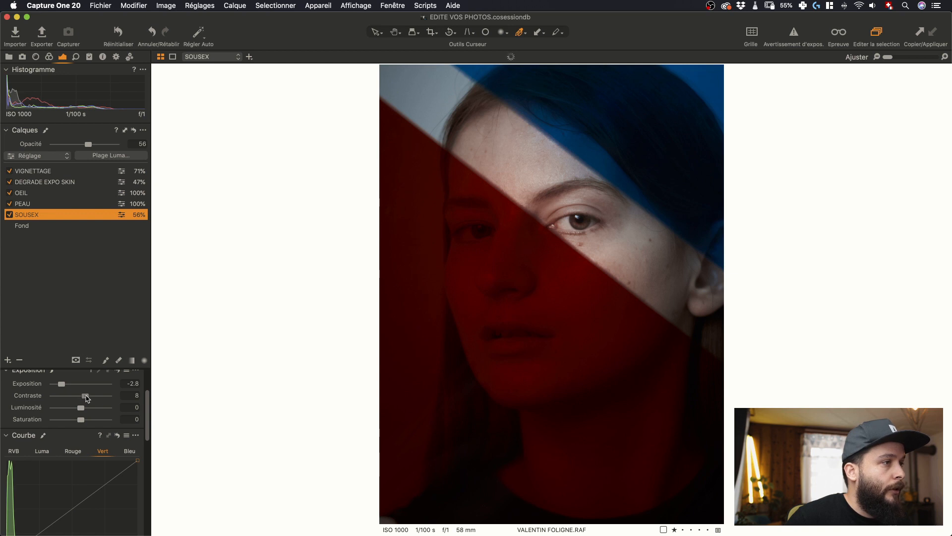
pyautogui.scroll(-4, 95, 398)
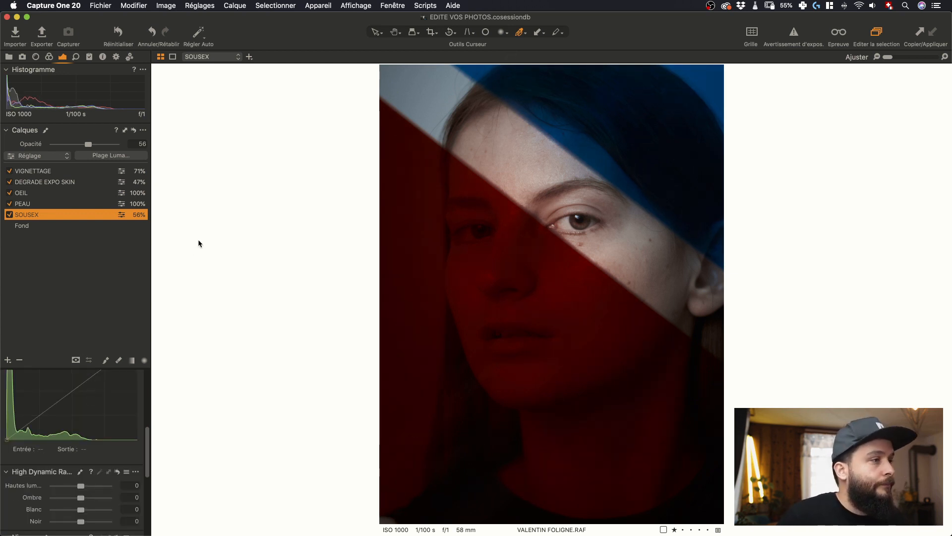
pyautogui.click(124, 36)
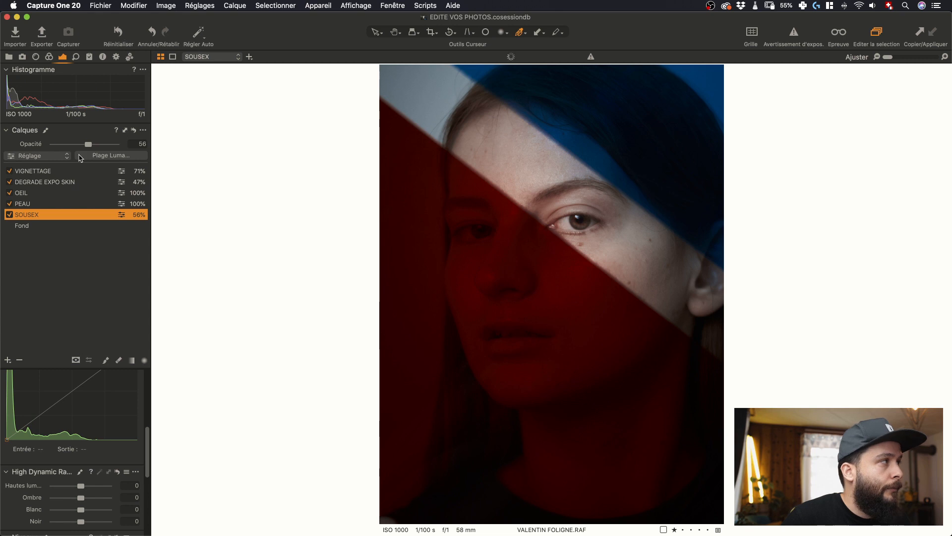
pyautogui.click(78, 144)
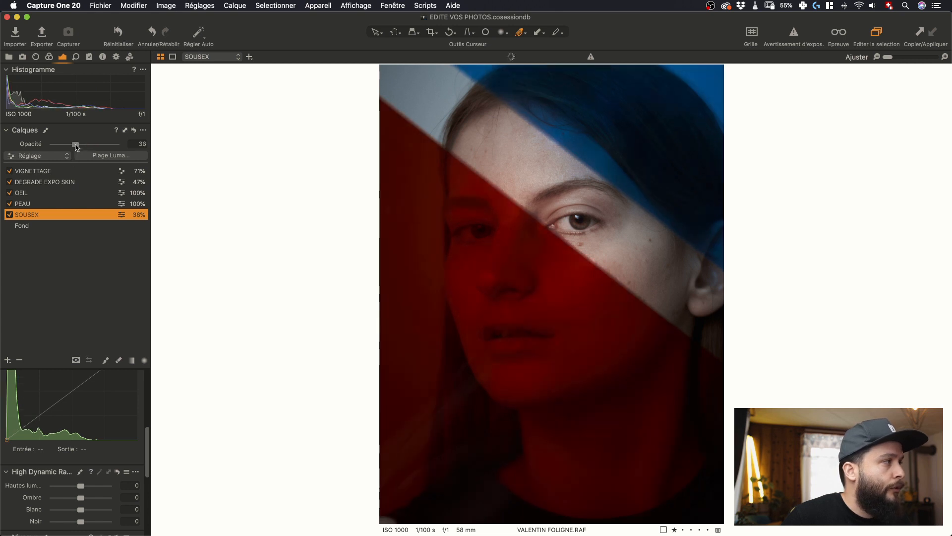